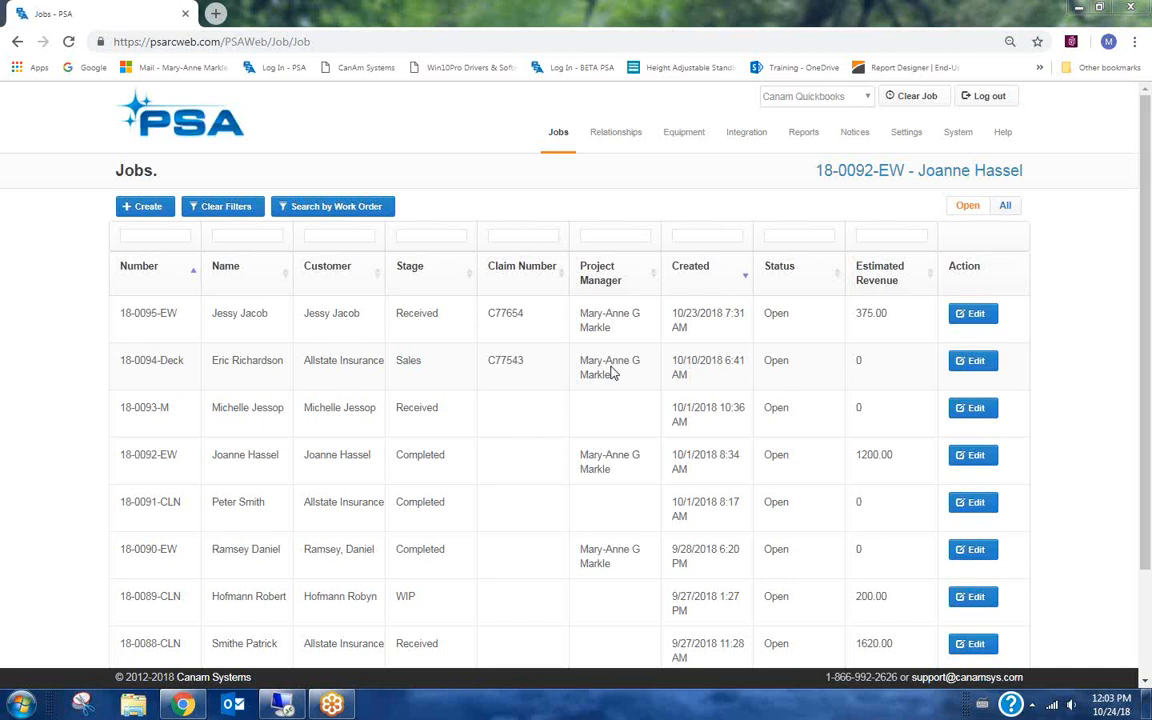
# Create a new job, select the customer by searching their name, and fill the job fields from the customer/property record.
pyautogui.click(140, 210)
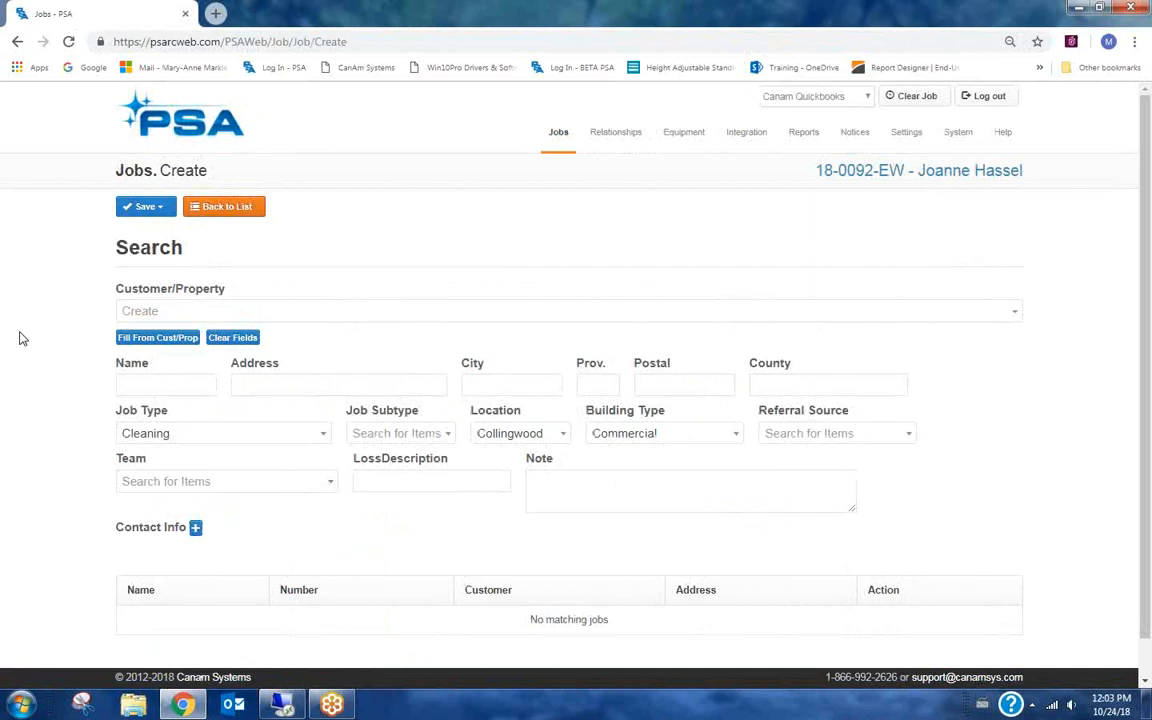
pyautogui.click(168, 311)
pyautogui.write('tayl')
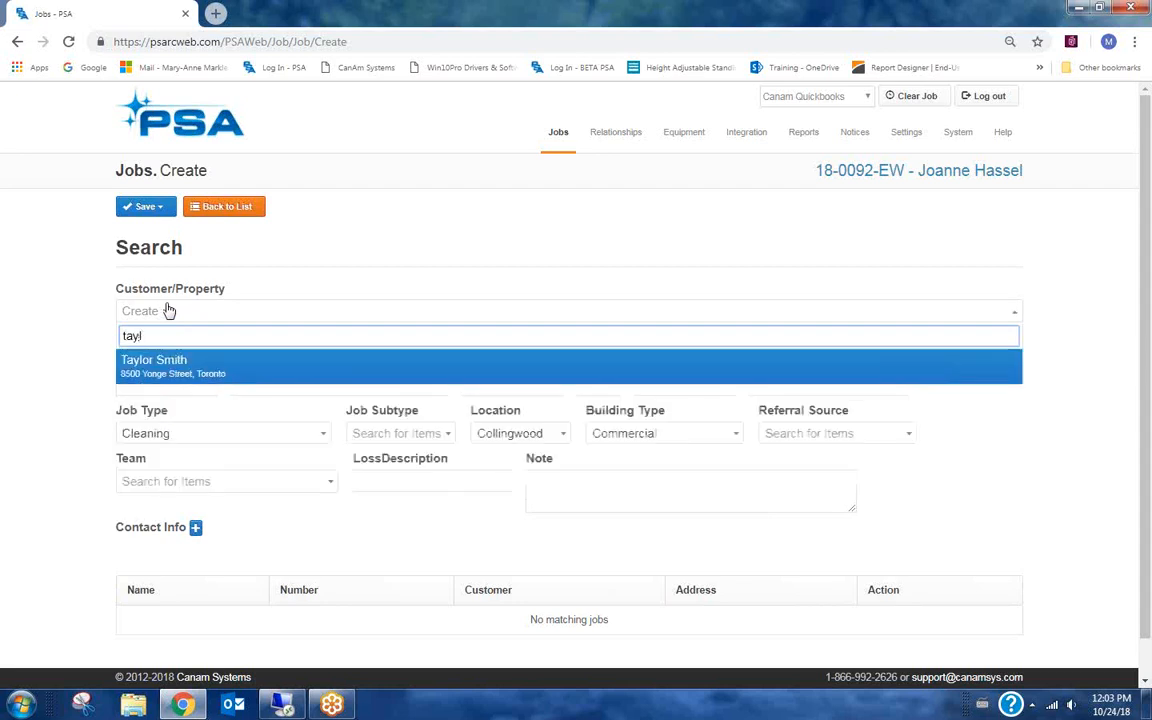
pyautogui.click(151, 370)
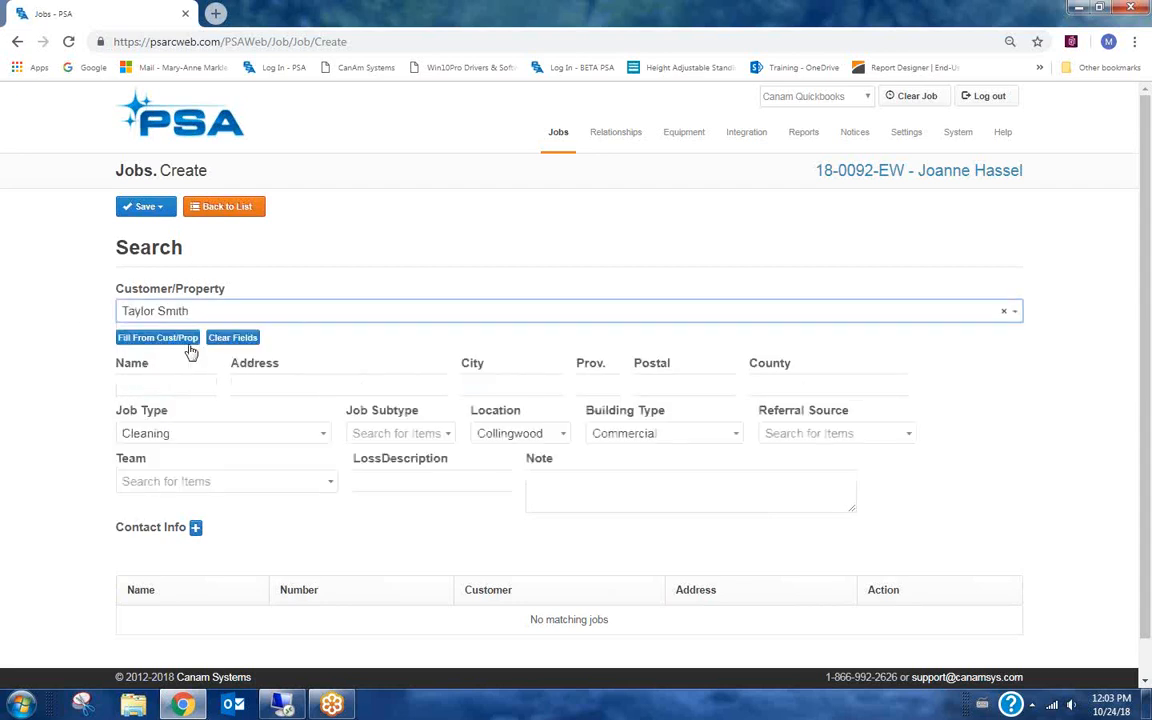
pyautogui.click(160, 341)
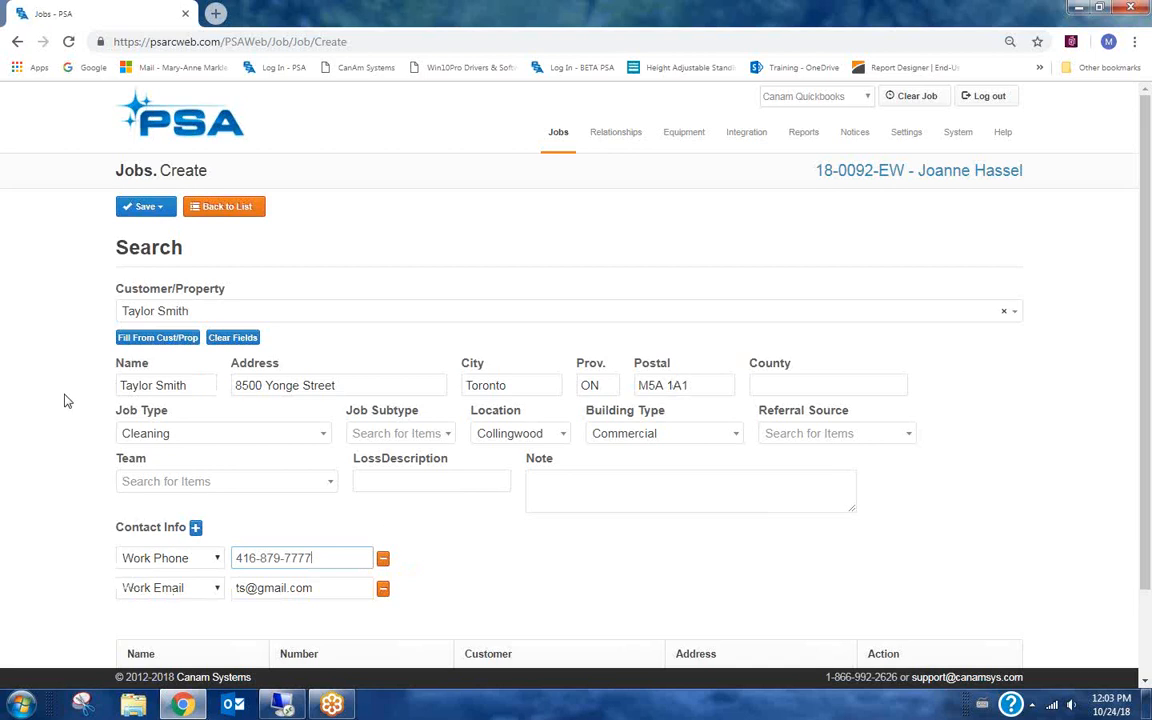
# Classify the job as Emergency Water with subtype Flood and set the referral source to Previous Customer.
pyautogui.click(178, 436)
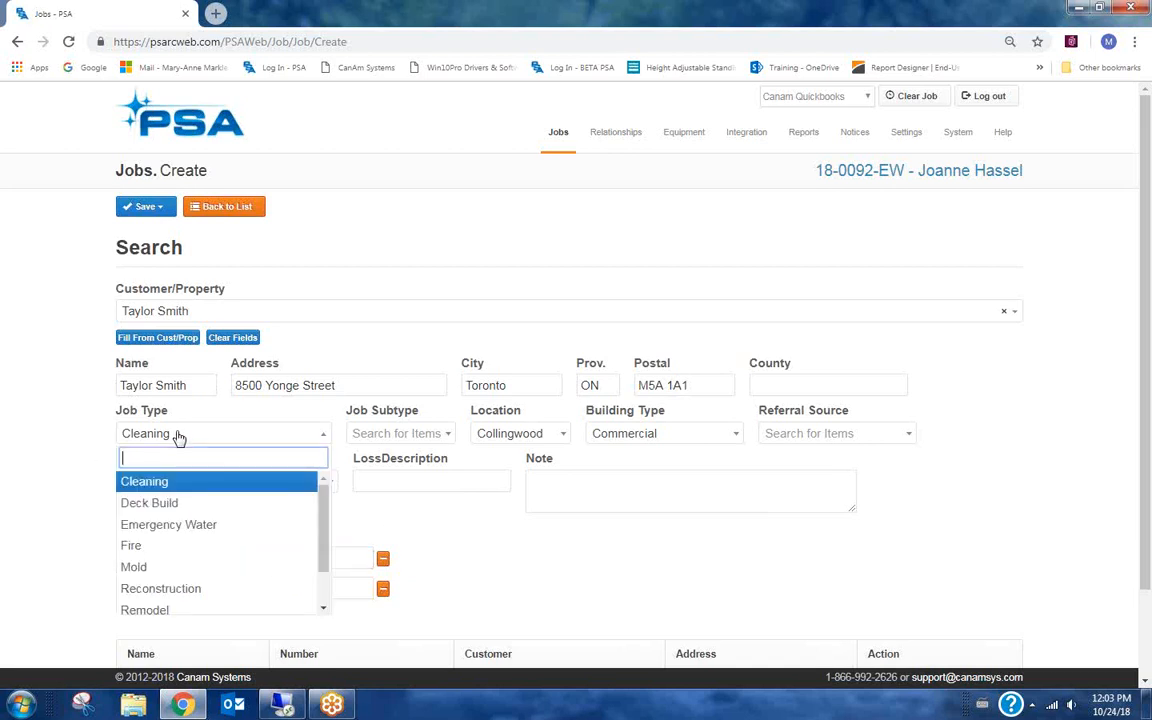
pyautogui.click(164, 526)
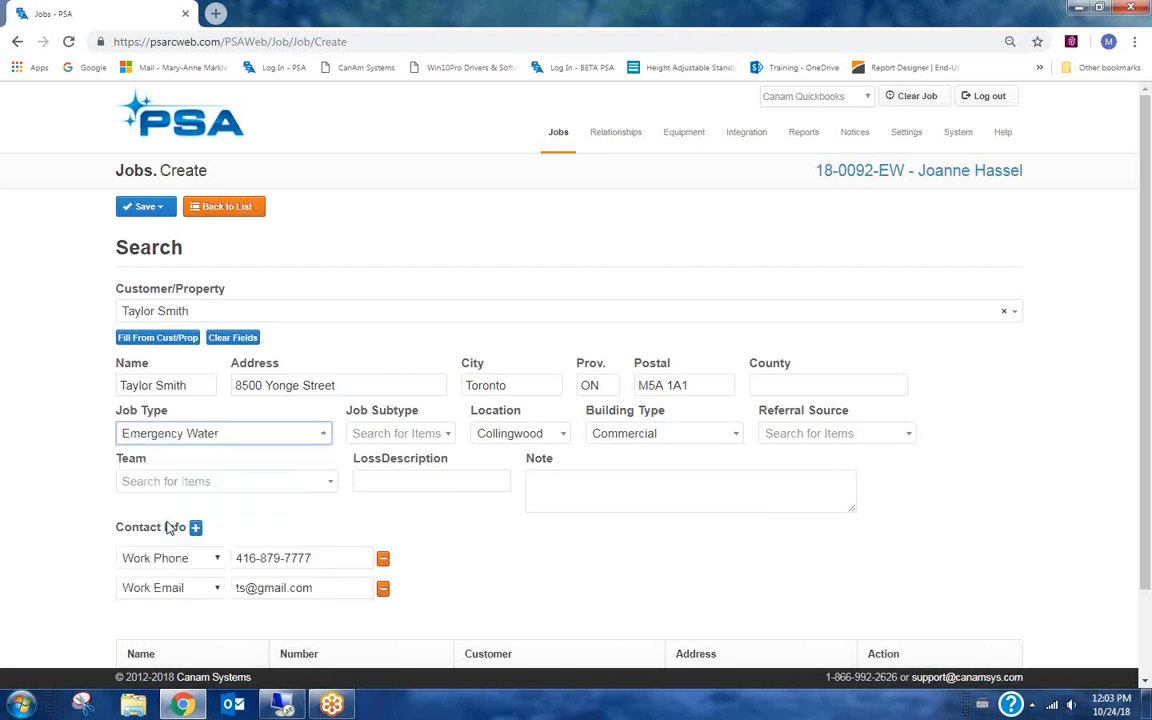
pyautogui.click(440, 435)
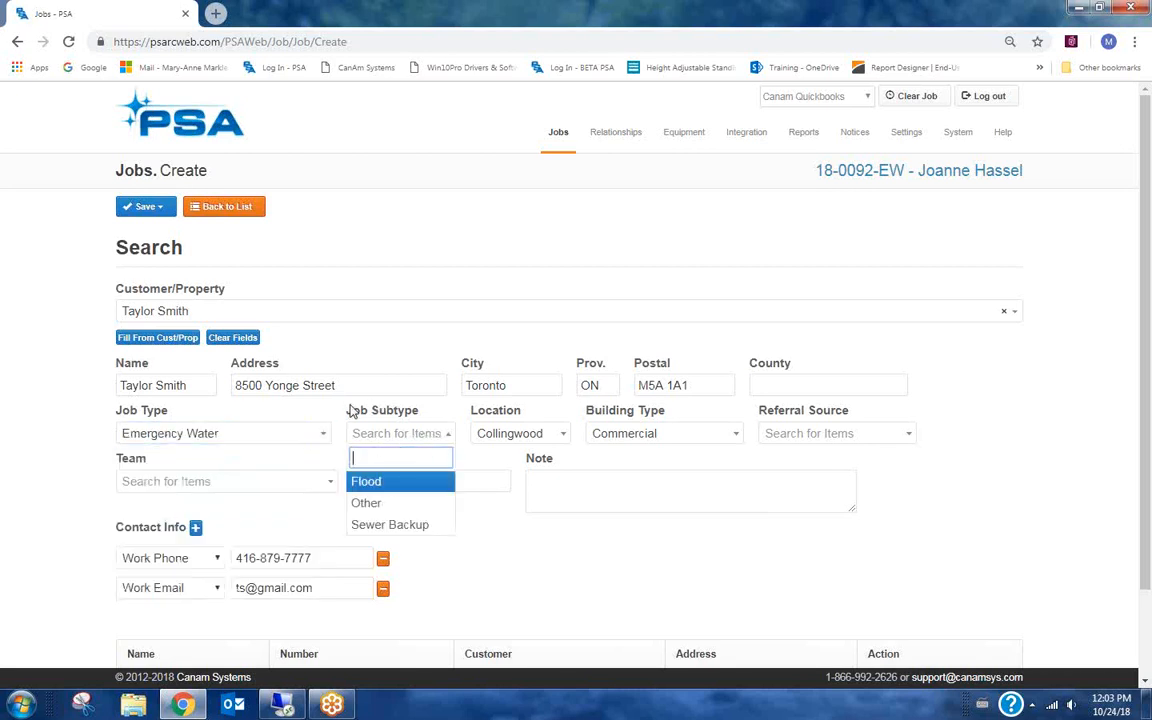
pyautogui.click(387, 487)
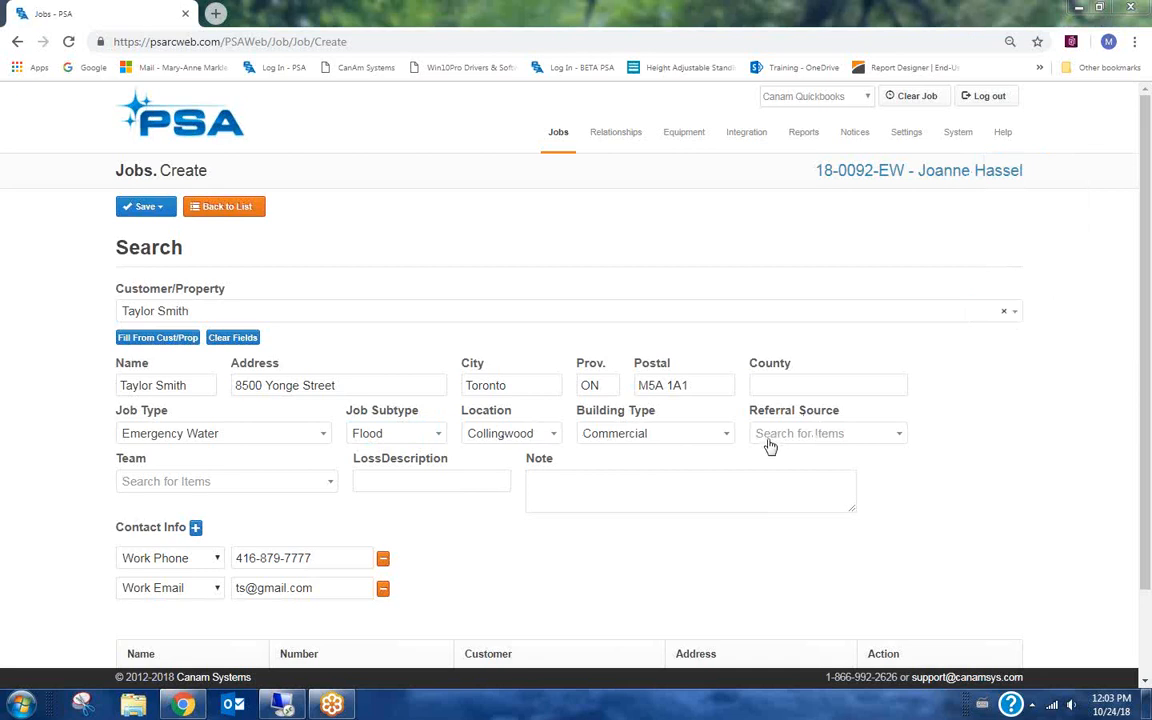
pyautogui.click(870, 440)
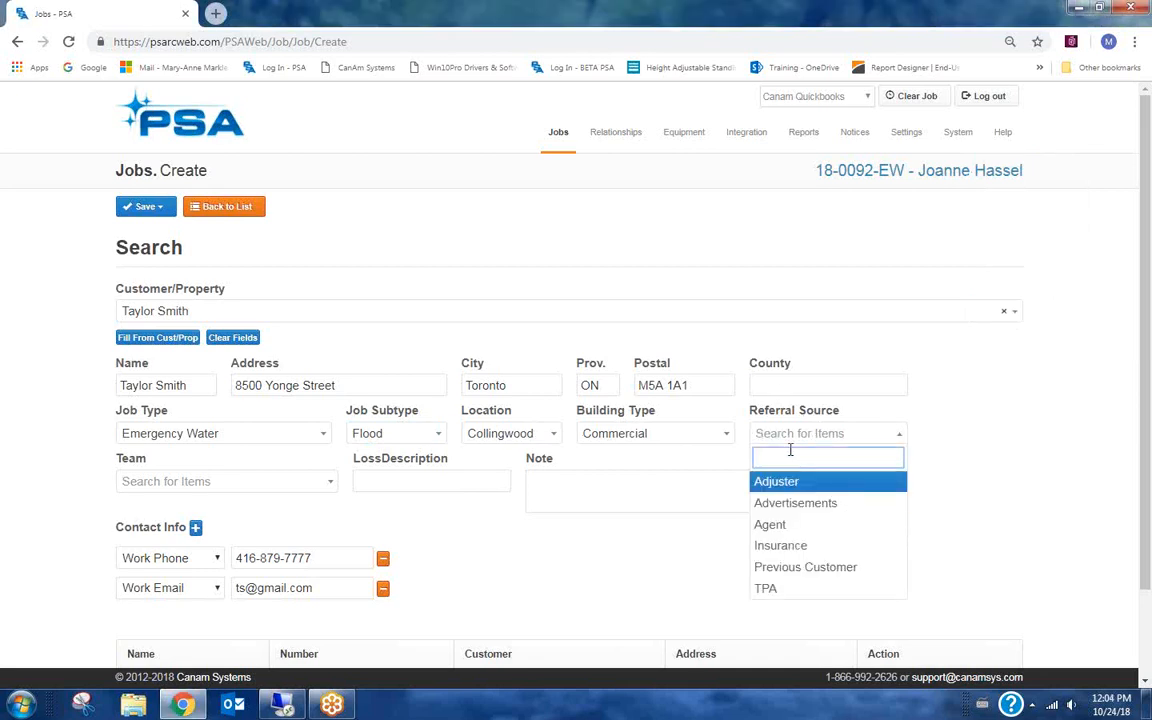
pyautogui.click(822, 568)
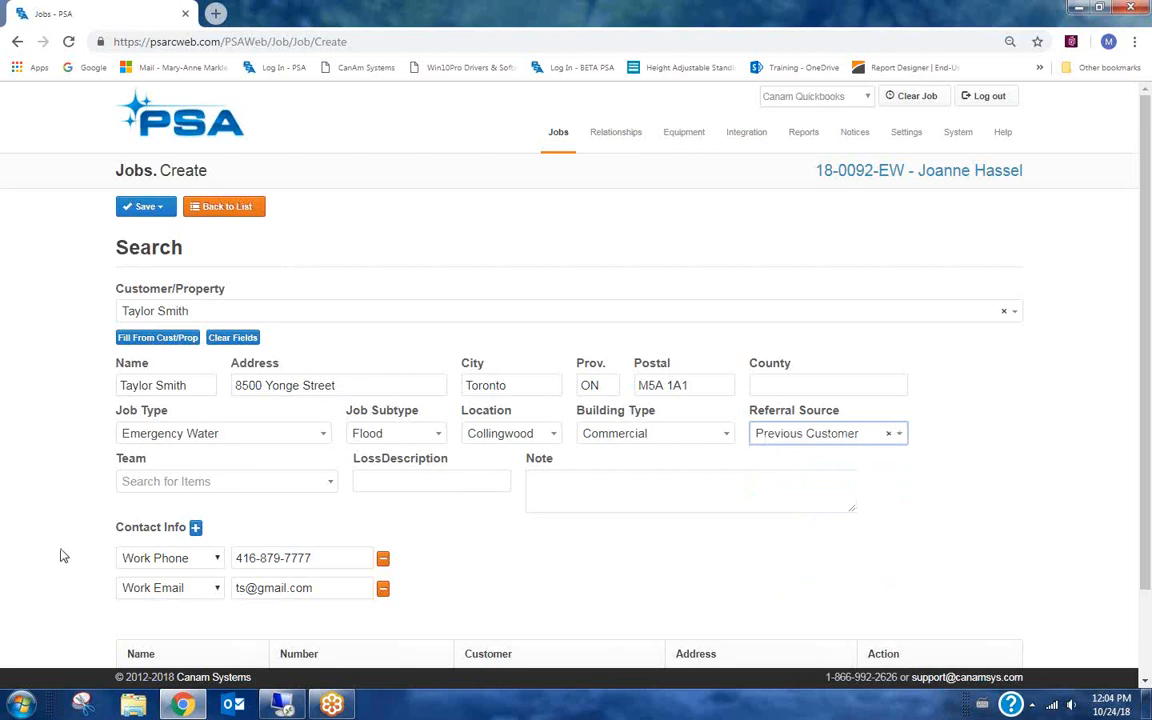
# Enter the loss description "Flooded basement, laundry room and rec room flooded.".
pyautogui.click(378, 481)
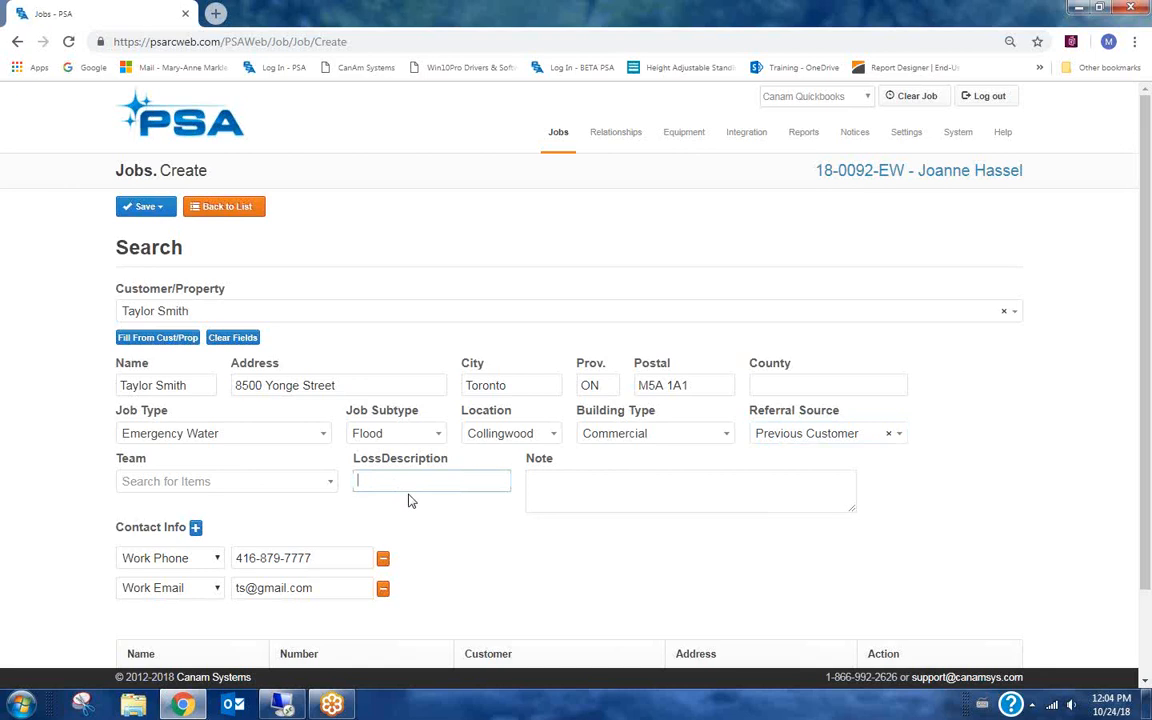
pyautogui.write('Flooded,basem')
pyautogui.write(', lau')
pyautogui.write('ndry roo')
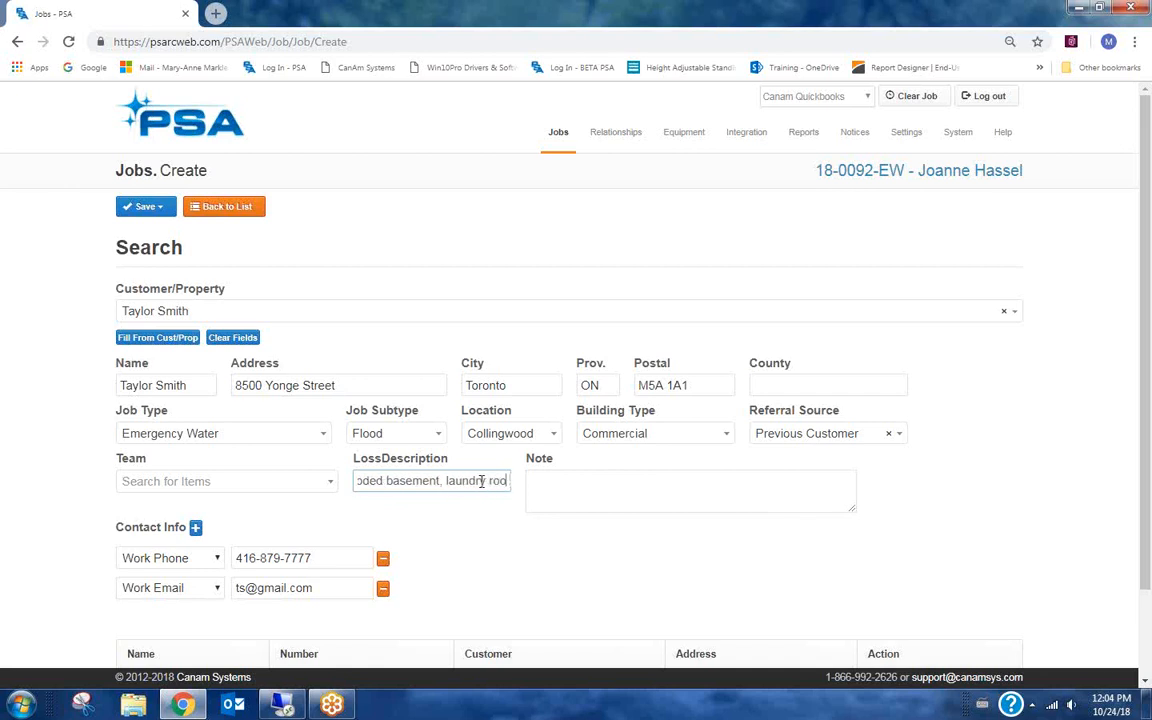
pyautogui.write('m and rec room')
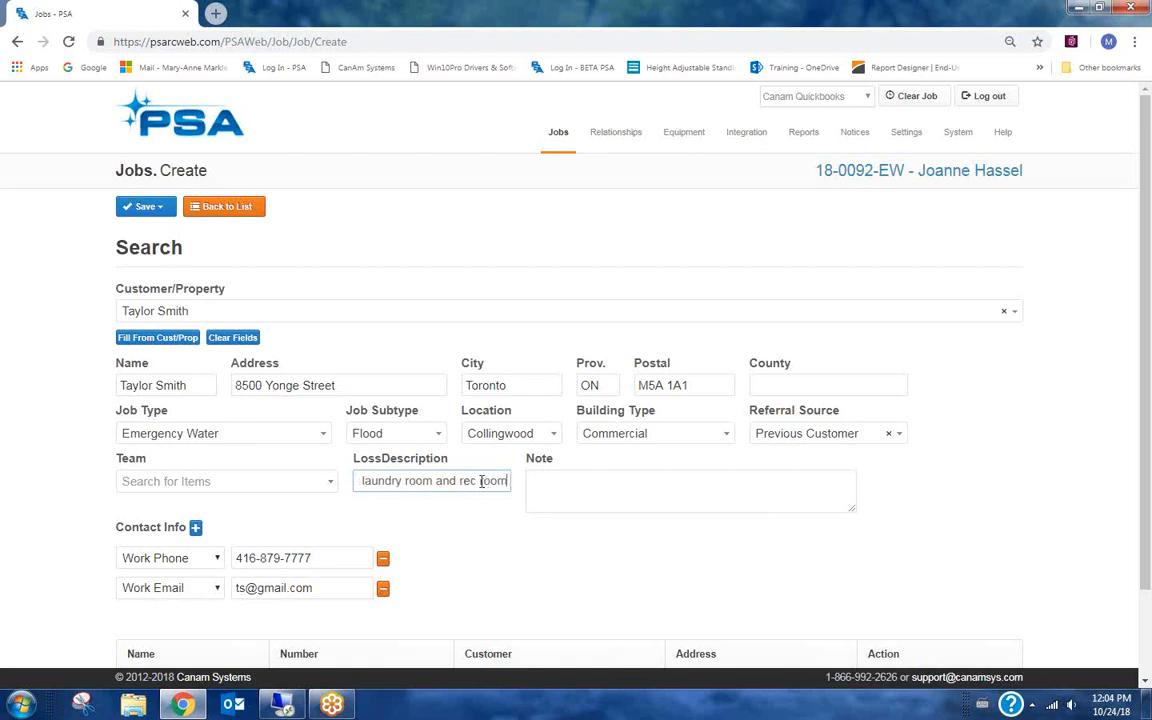
pyautogui.write(' flooded')
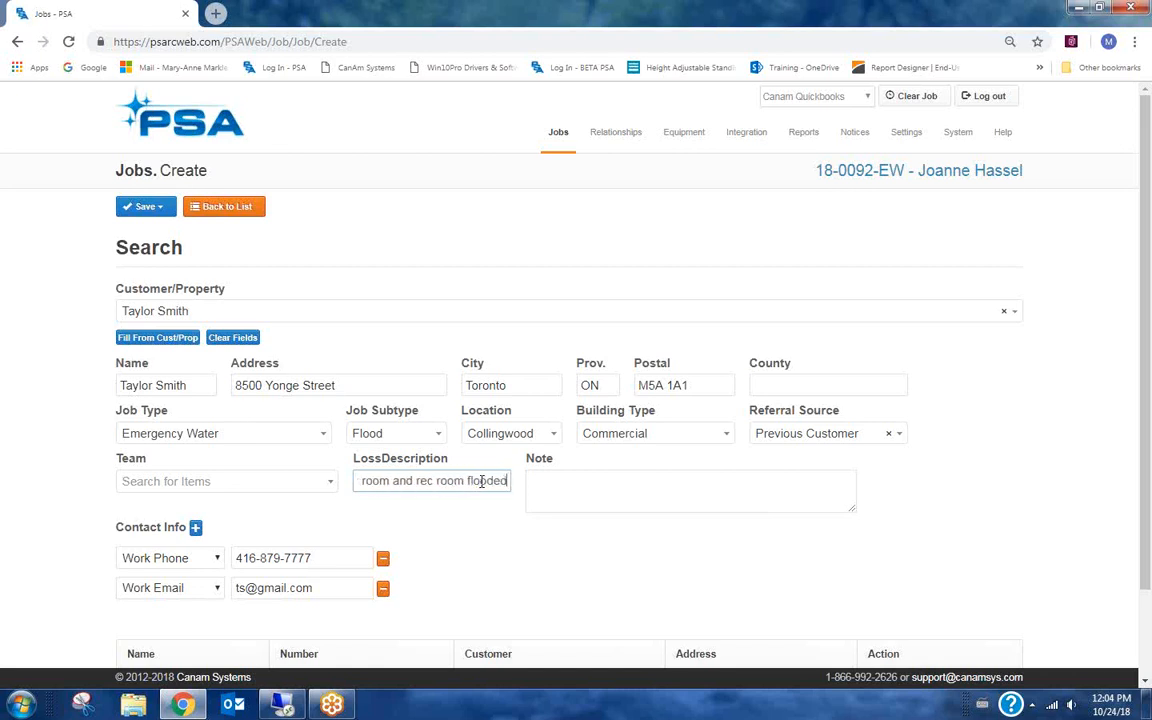
pyautogui.write('.')
# Add the note "Neighbour has a key, if owner not there.".
pyautogui.click(571, 489)
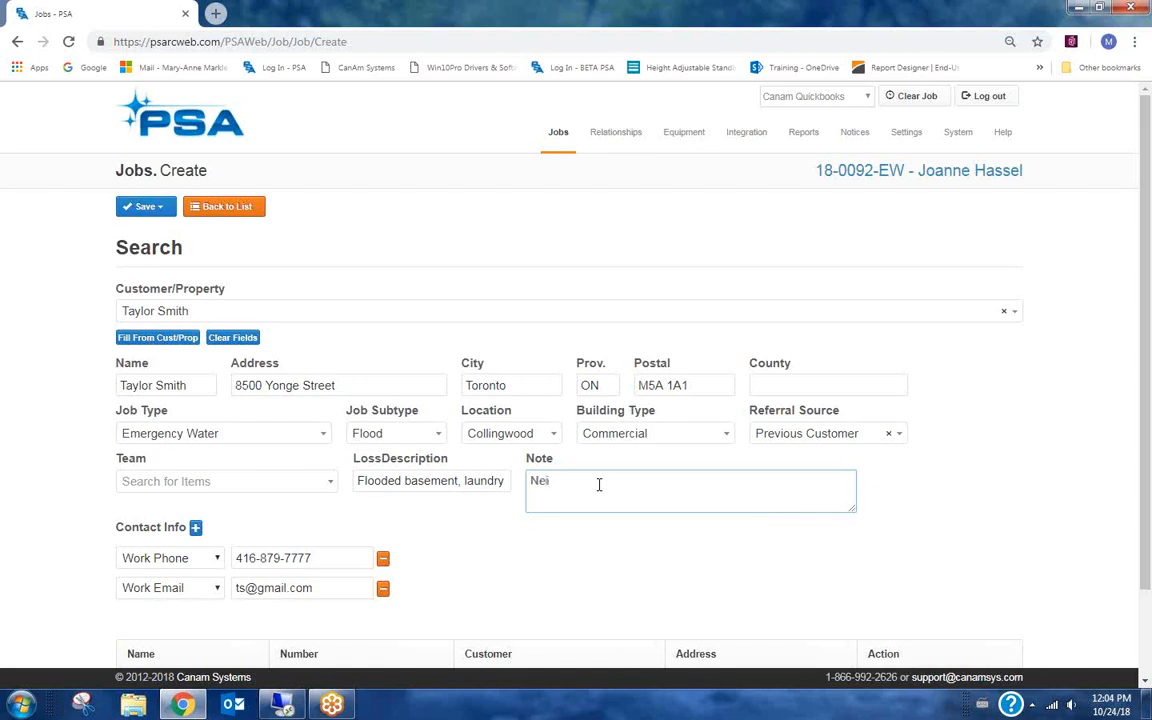
pyautogui.write('ghbour has a key, if owner not there.')
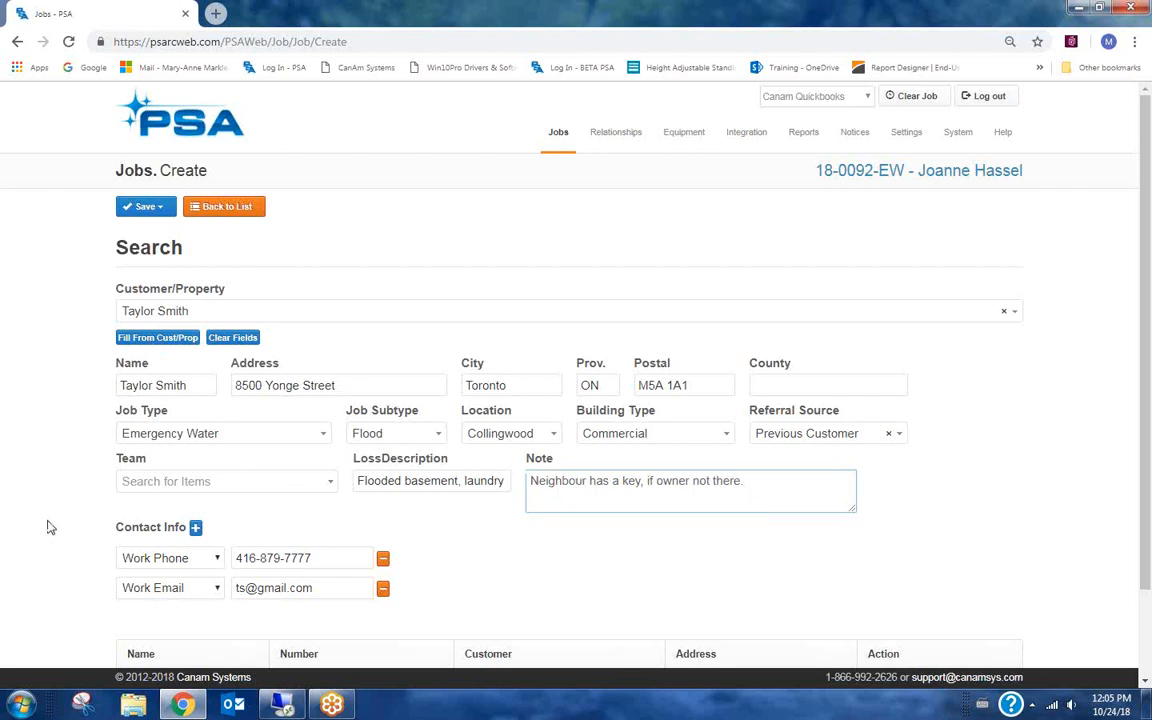
# Save the new job and continue to scheduling it.
pyautogui.scroll(-1, 50, 527)
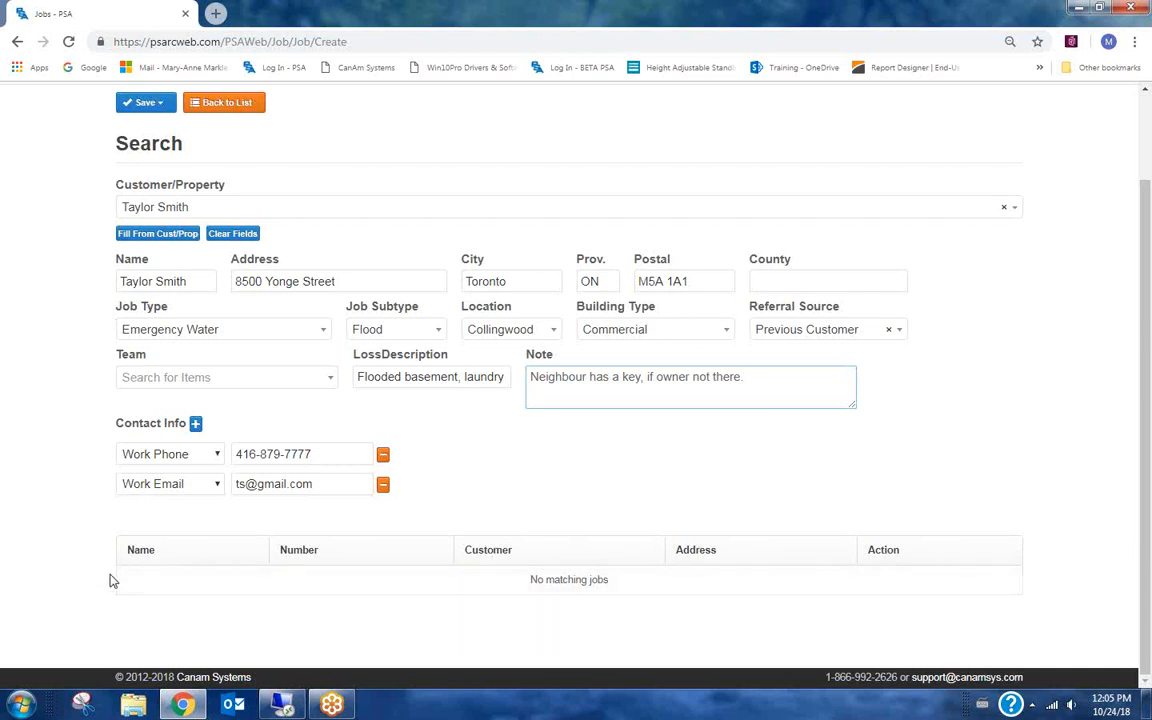
pyautogui.scroll(2, 60, 400)
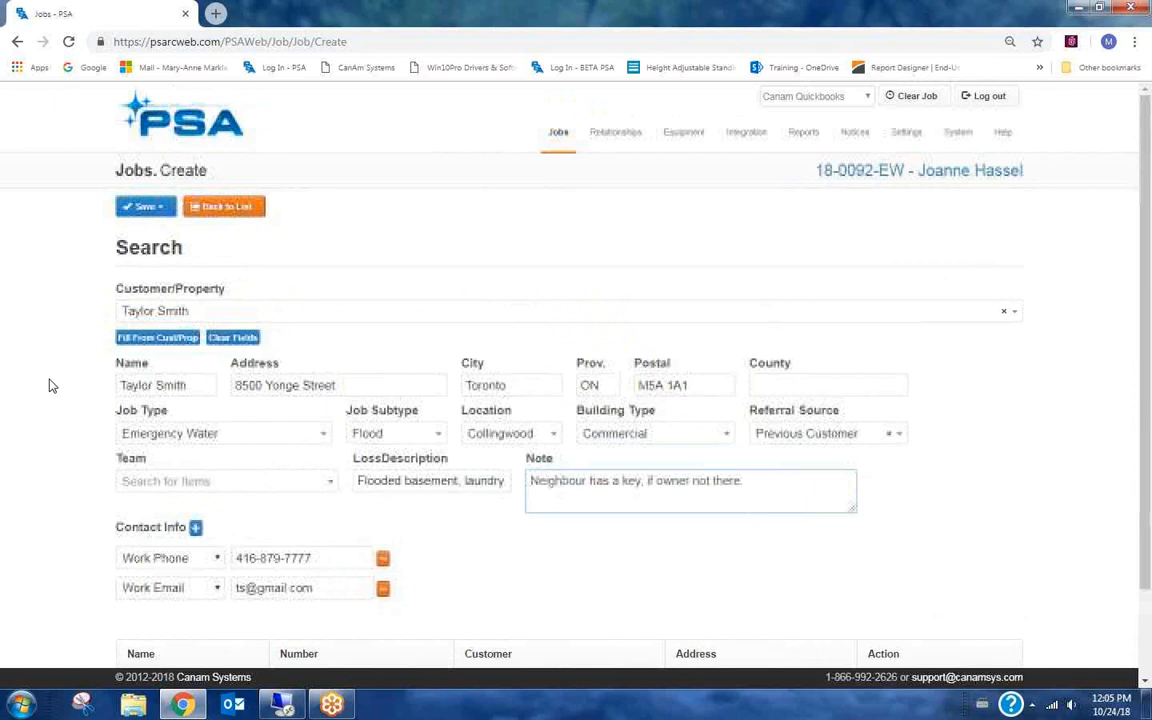
pyautogui.click(143, 212)
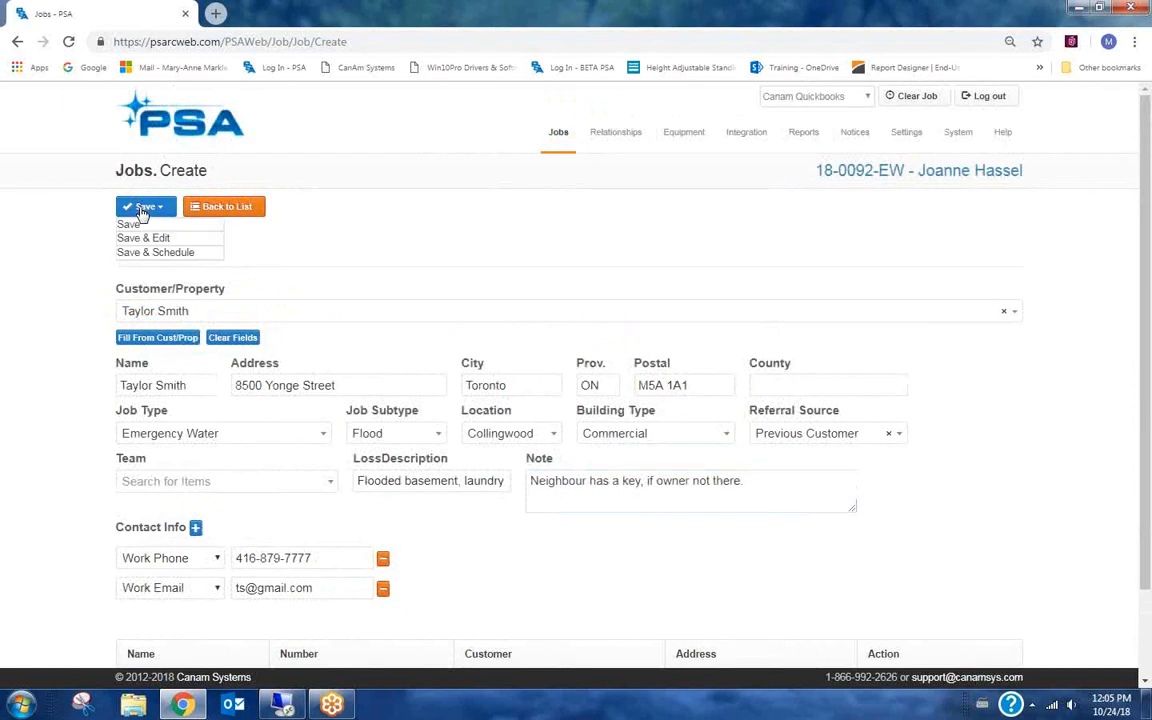
pyautogui.click(168, 253)
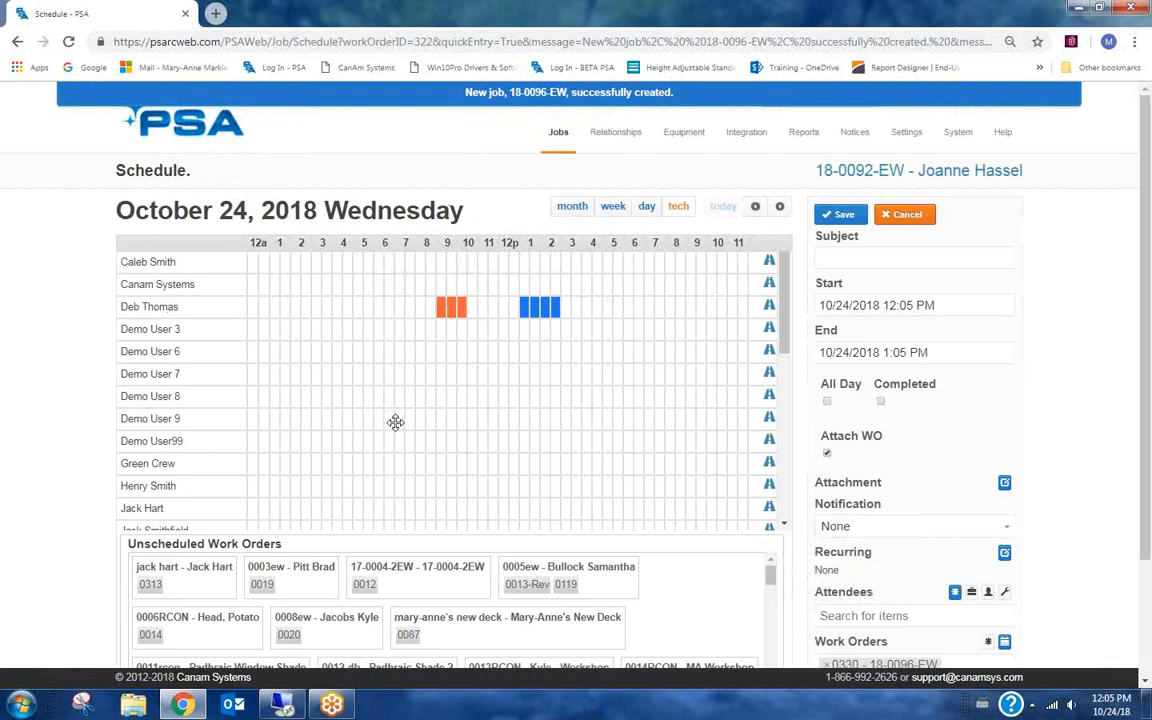
# Set the appointment subject to the customer's name followed by "- Water Inspection".
pyautogui.scroll(-1, 430, 392)
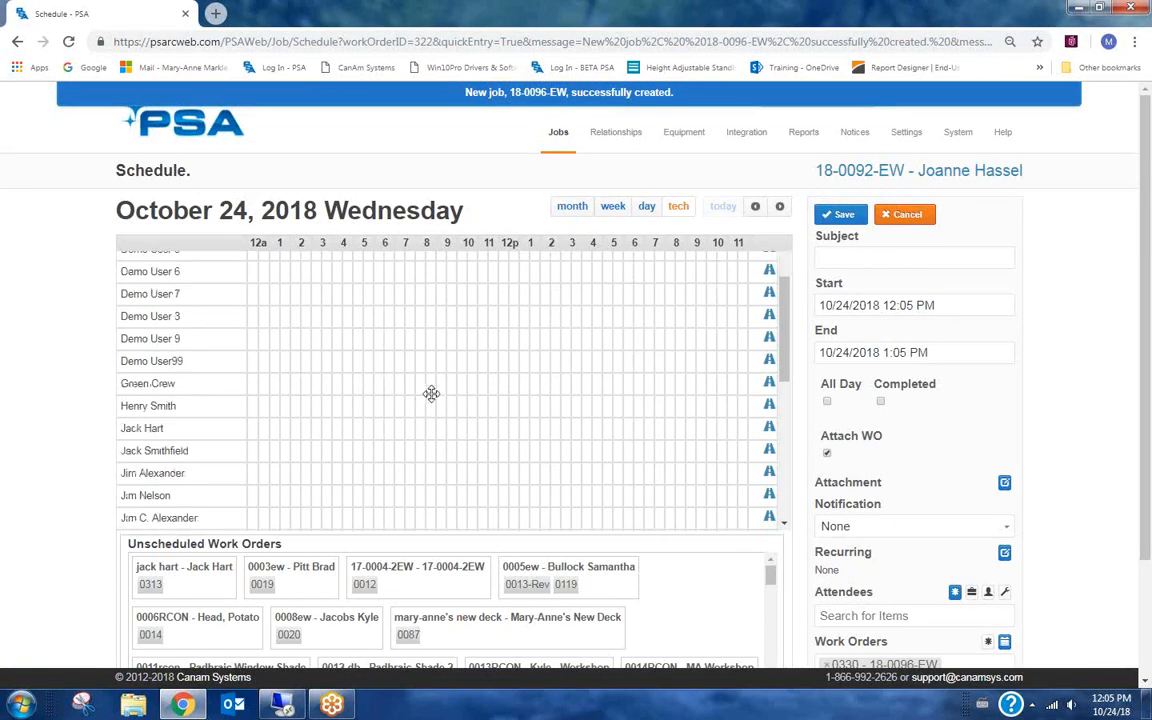
pyautogui.scroll(-2, 430, 392)
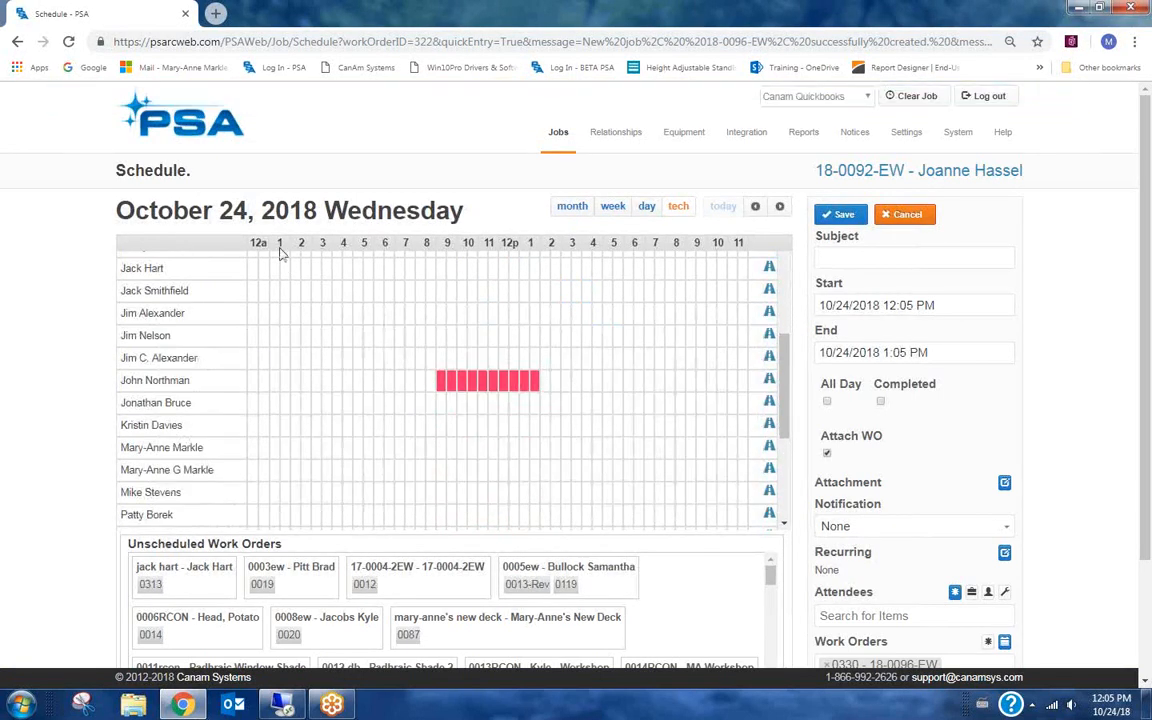
pyautogui.scroll(1, 388, 360)
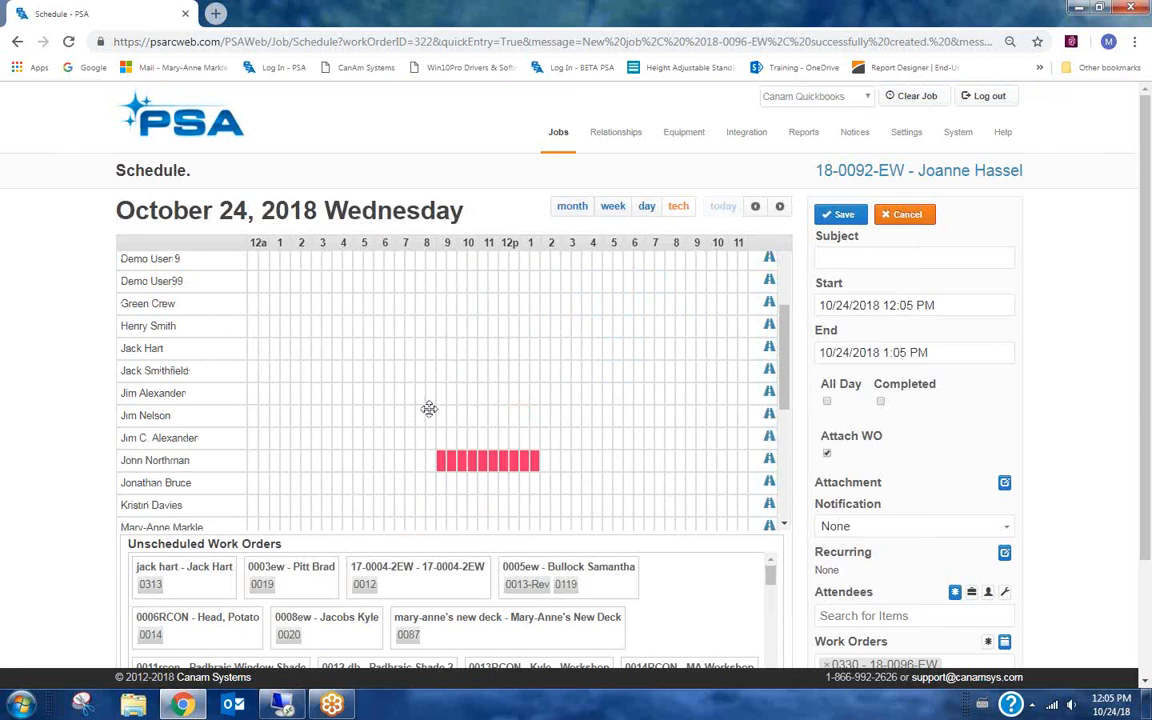
pyautogui.scroll(2, 429, 409)
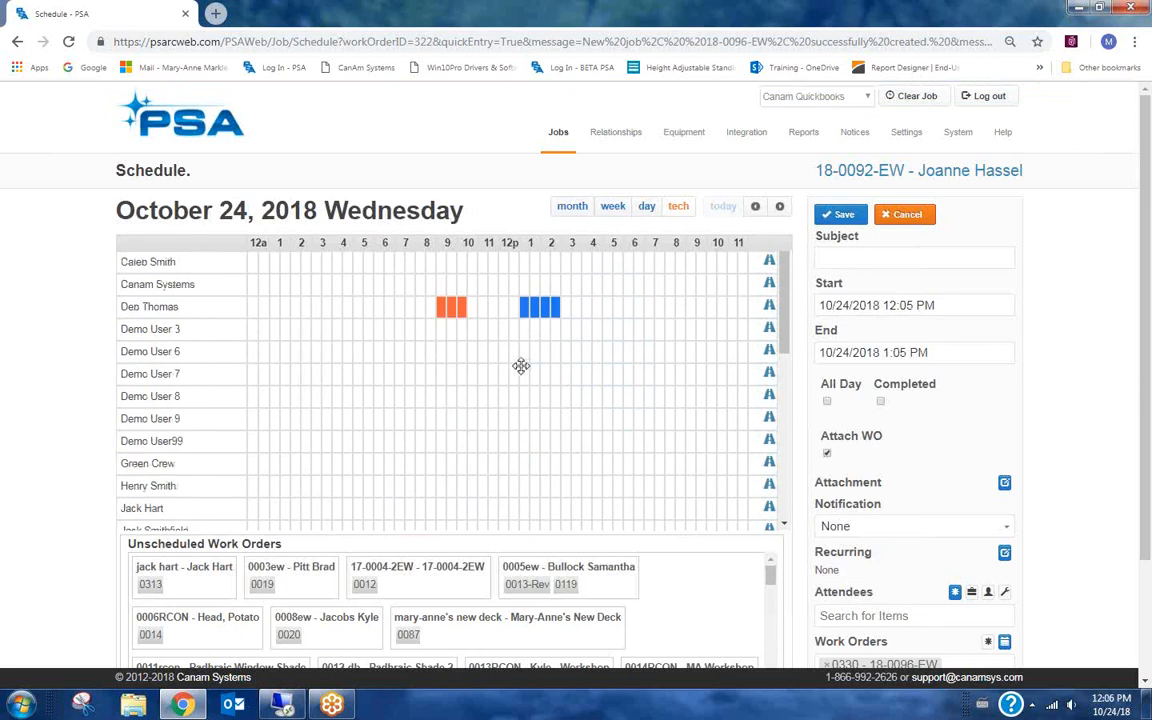
pyautogui.click(861, 257)
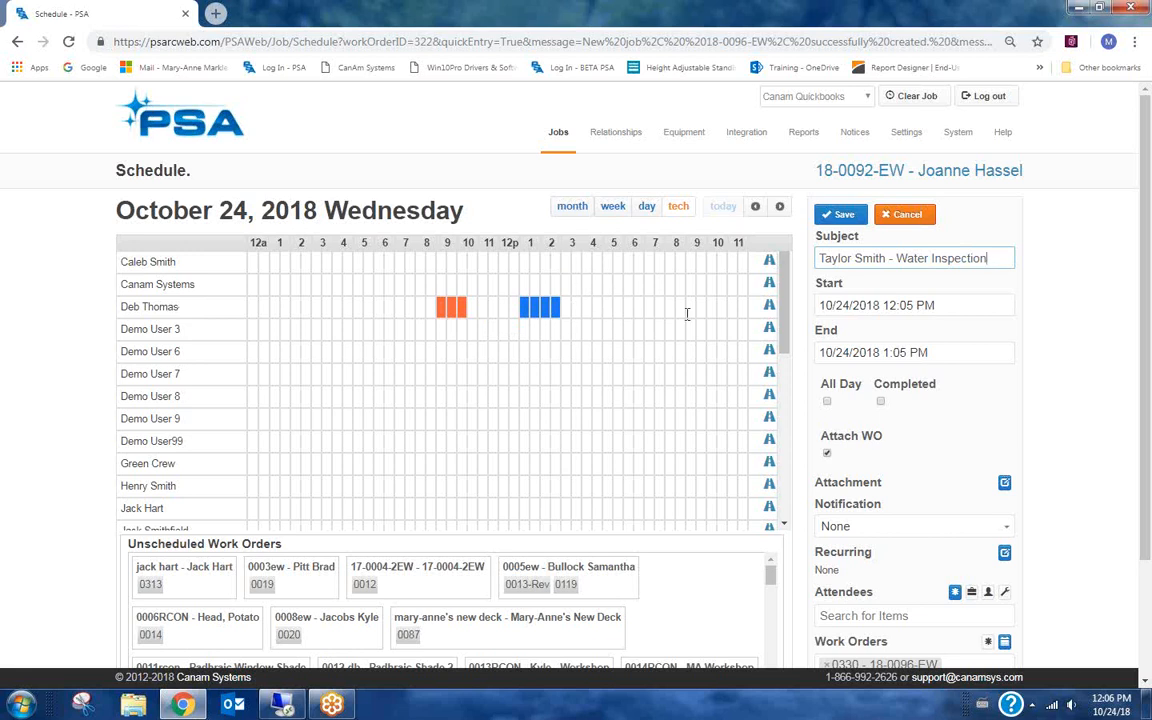
# Set the appointment start time to 3:00 PM on 10/24/2018.
pyautogui.click(898, 305)
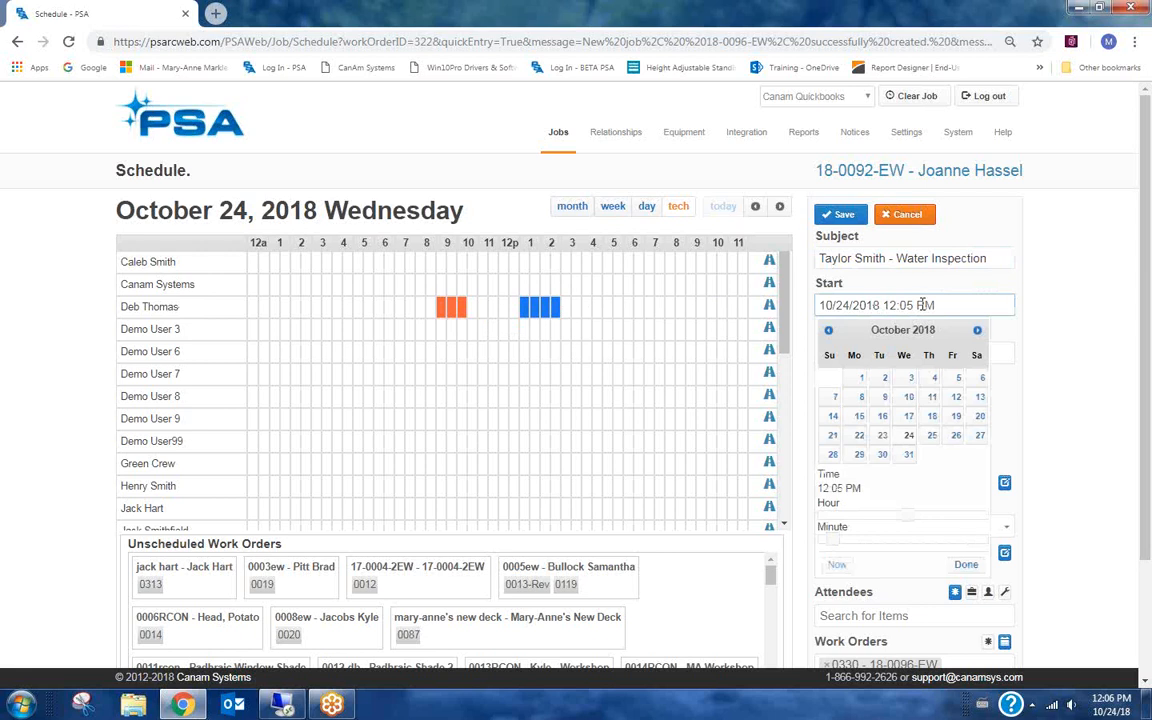
pyautogui.press('BackSpace')
pyautogui.press('BackSpace')
pyautogui.write('3')
pyautogui.press('BackSpace')
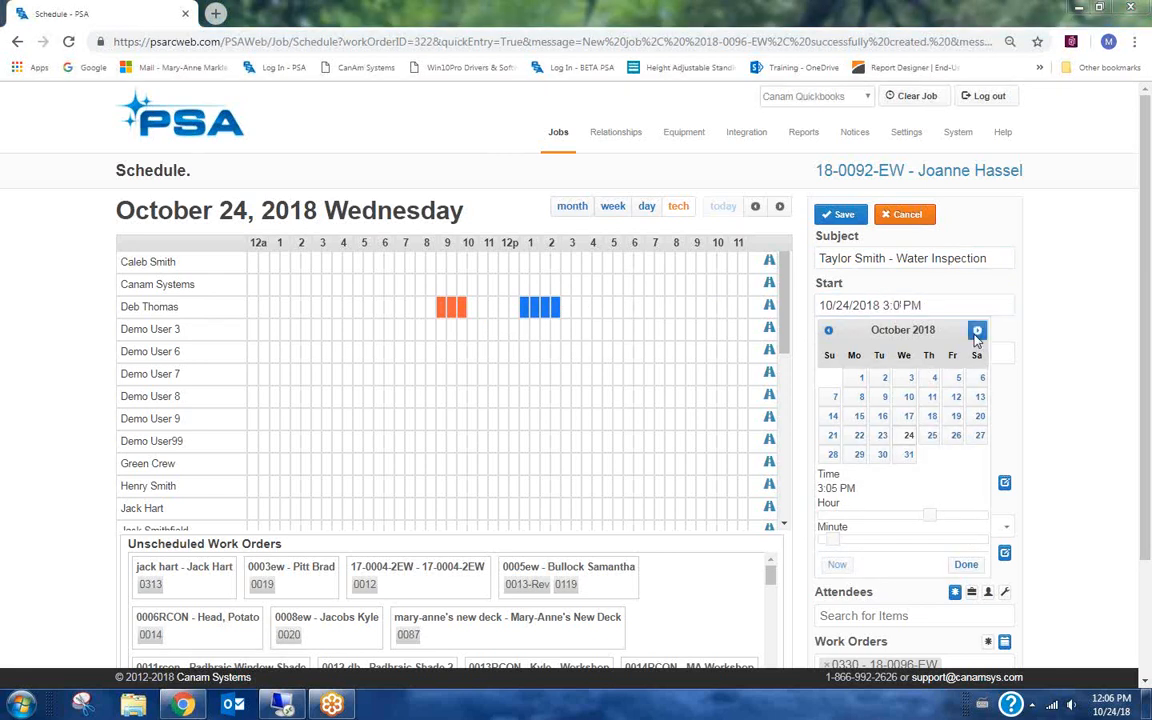
pyautogui.click(966, 566)
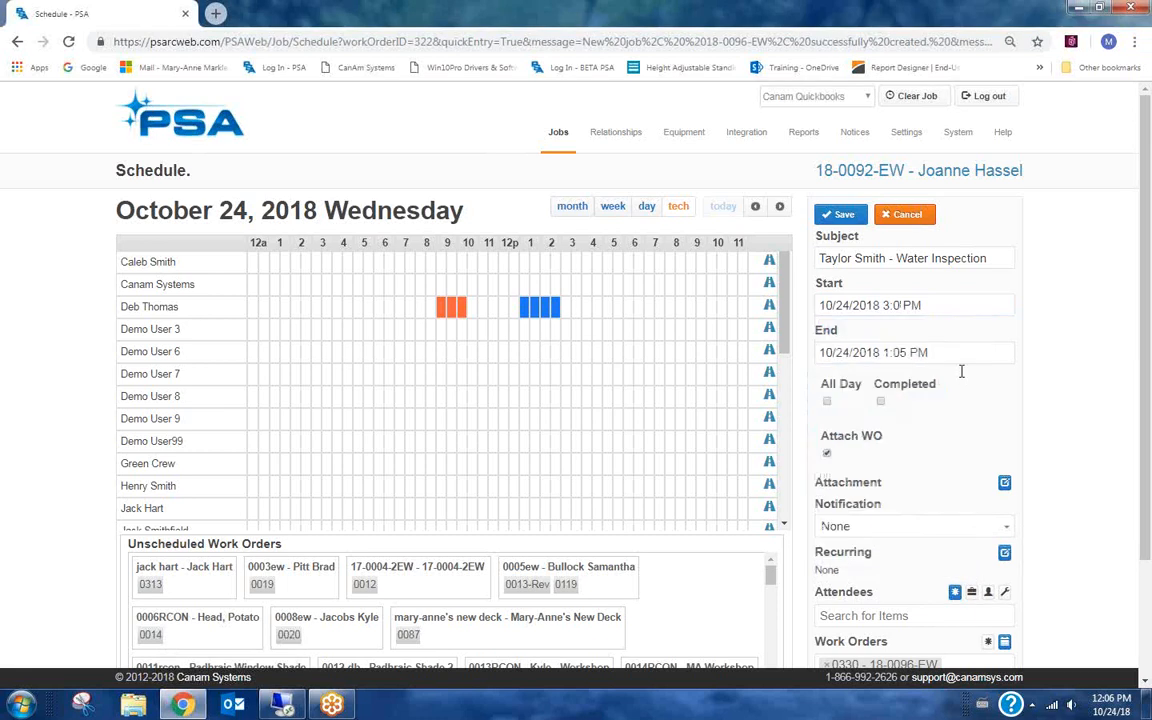
pyautogui.click(898, 309)
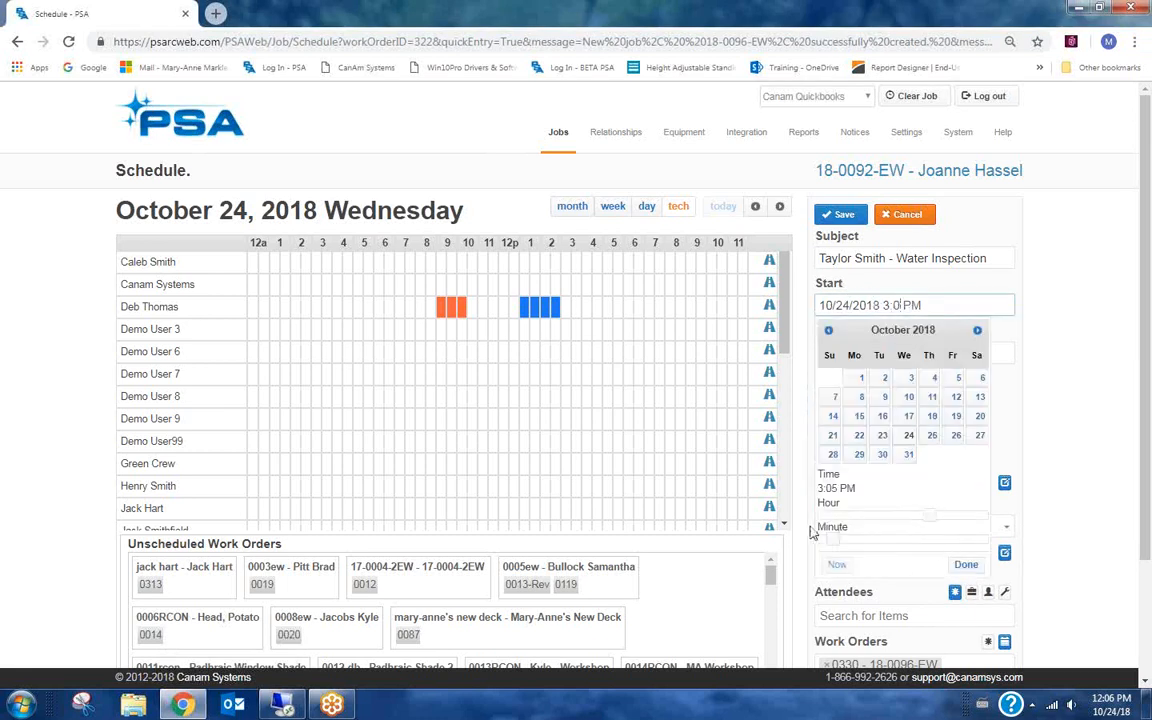
pyautogui.moveTo(834, 540); pyautogui.dragTo(826, 540)
pyautogui.click(964, 563)
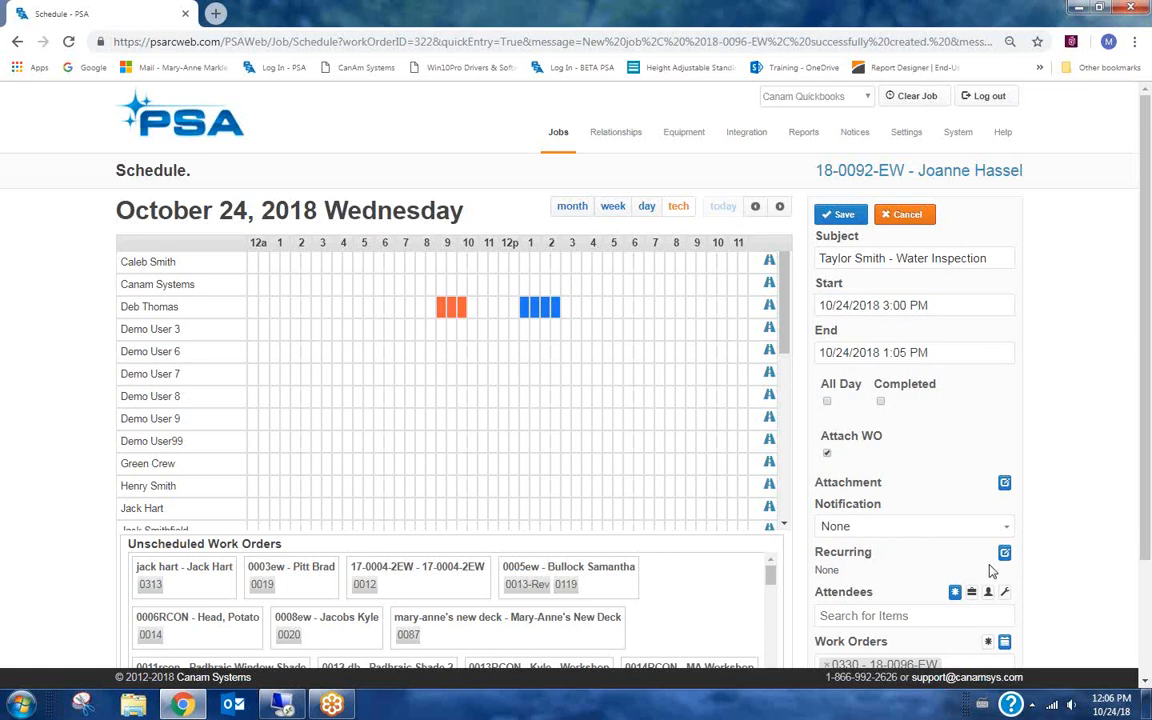
# Set the appointment end time to 5:00 PM on 10/24/2018.
pyautogui.click(890, 352)
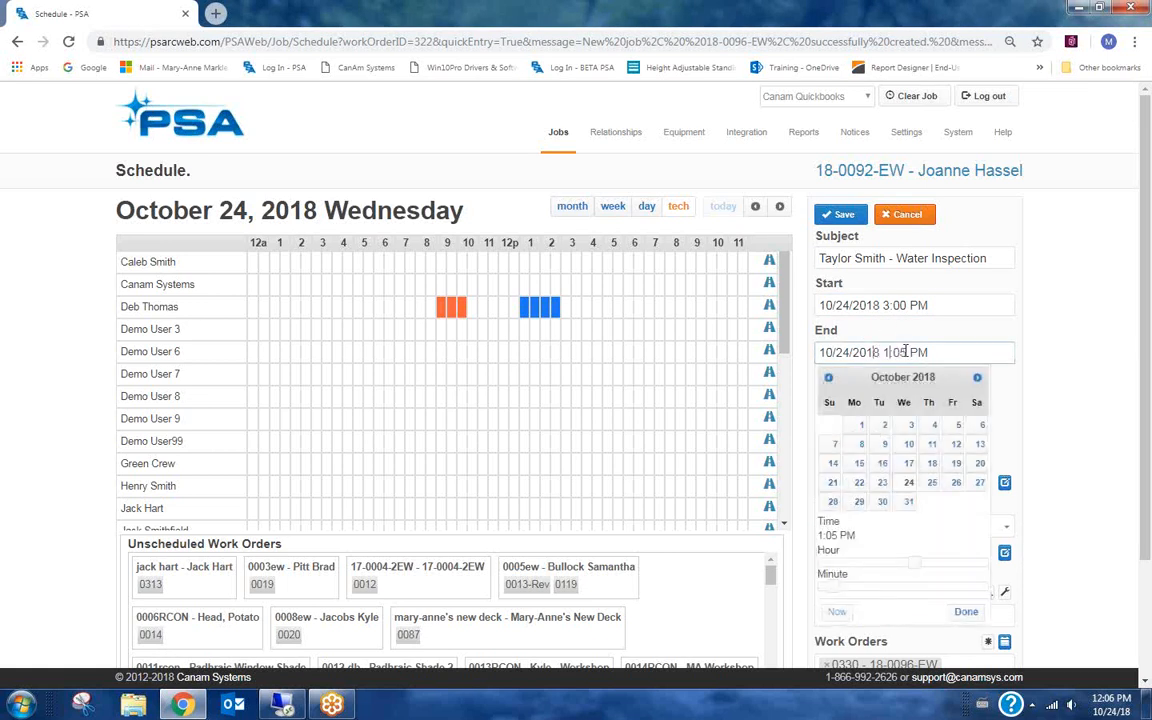
pyautogui.press('BackSpace')
pyautogui.write('4')
pyautogui.press('BackSpace')
pyautogui.write('5')
pyautogui.press('BackSpace')
pyautogui.write('0')
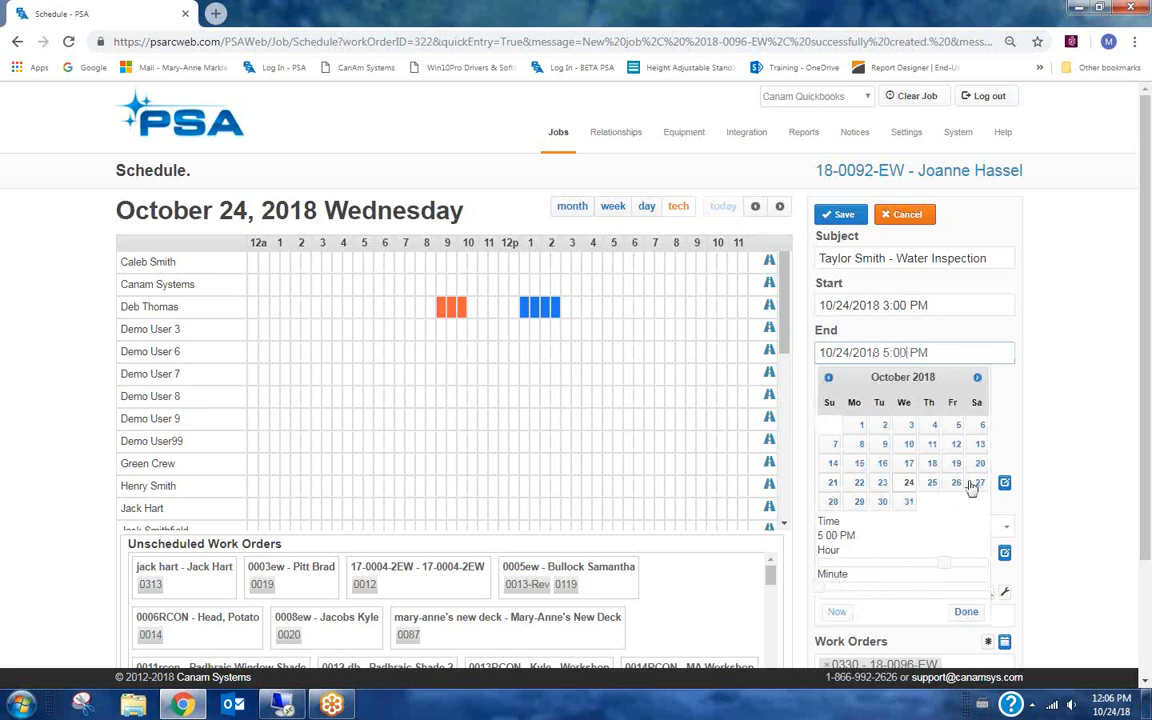
pyautogui.click(966, 613)
pyautogui.scroll(-1, 880, 432)
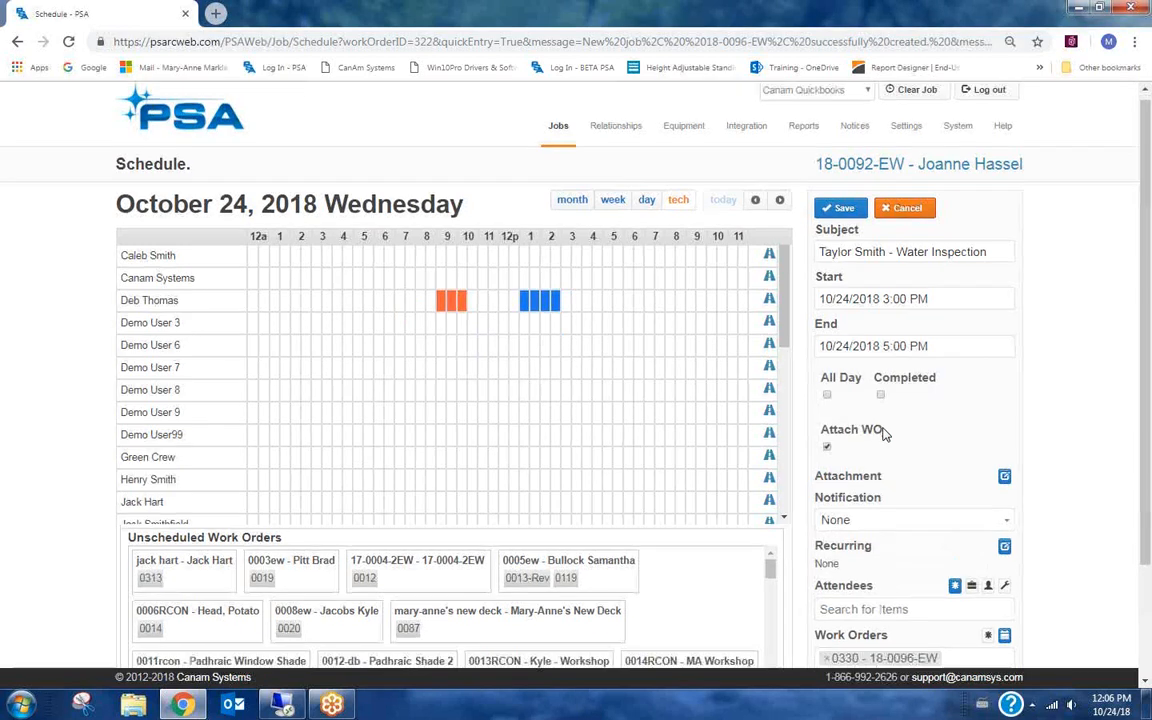
pyautogui.scroll(-3, 890, 460)
pyautogui.click(851, 466)
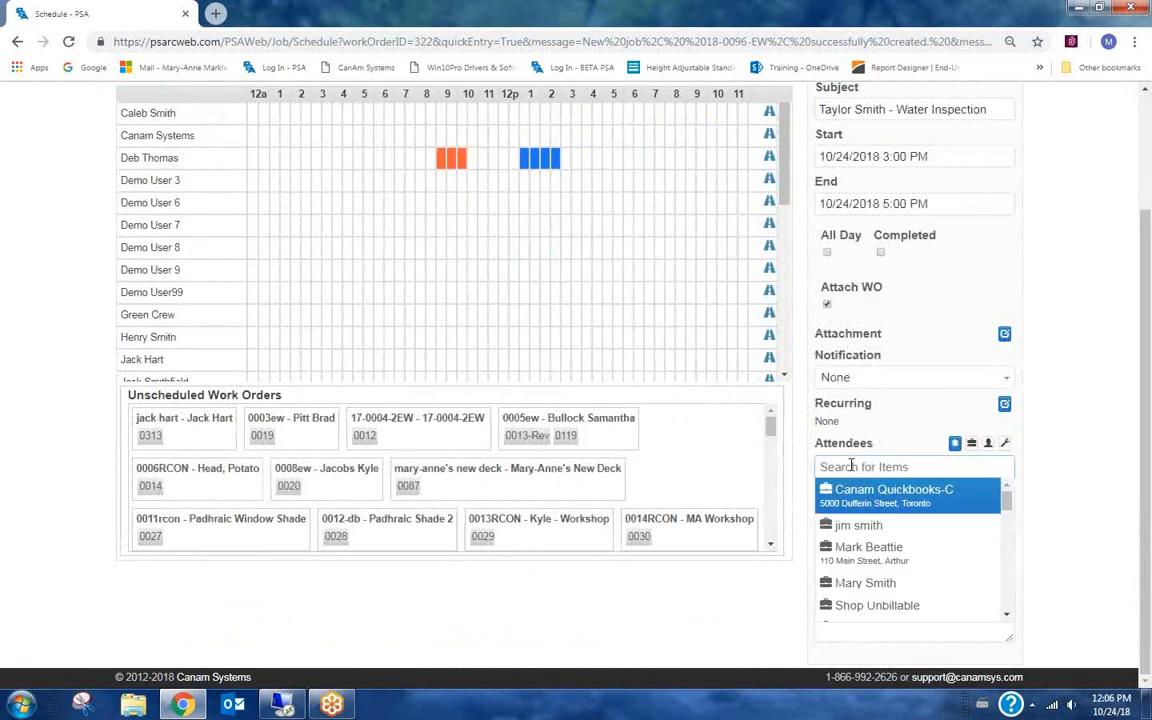
pyautogui.write('deb')
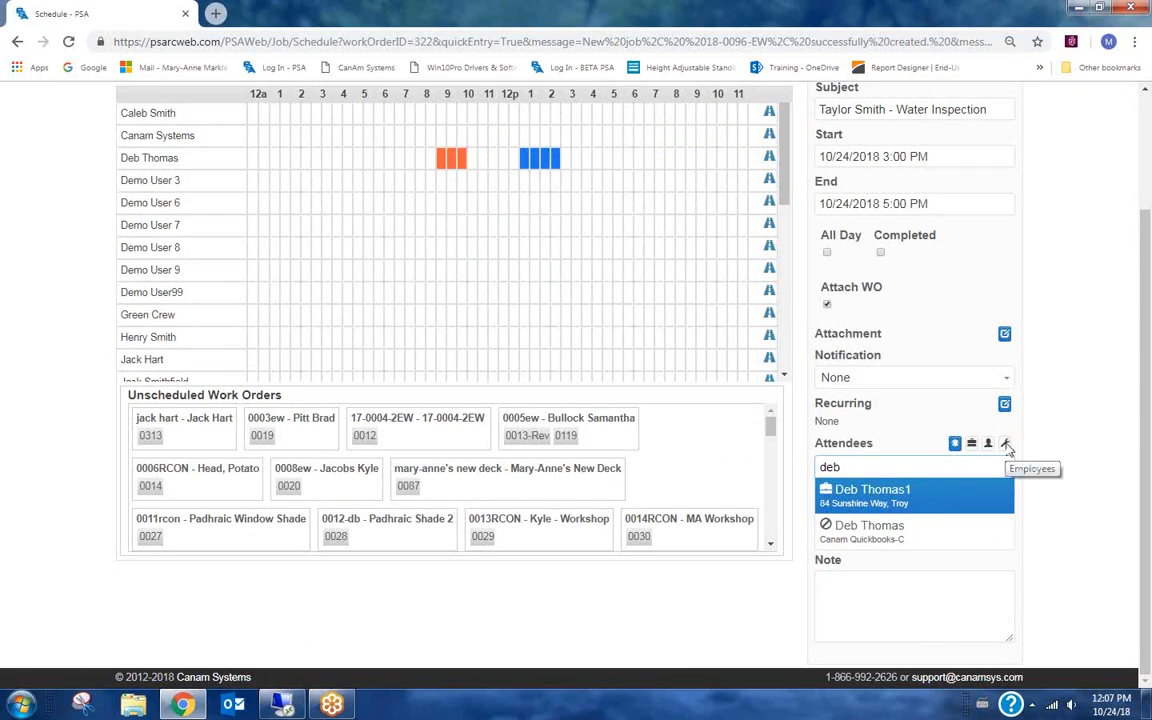
pyautogui.click(1069, 394)
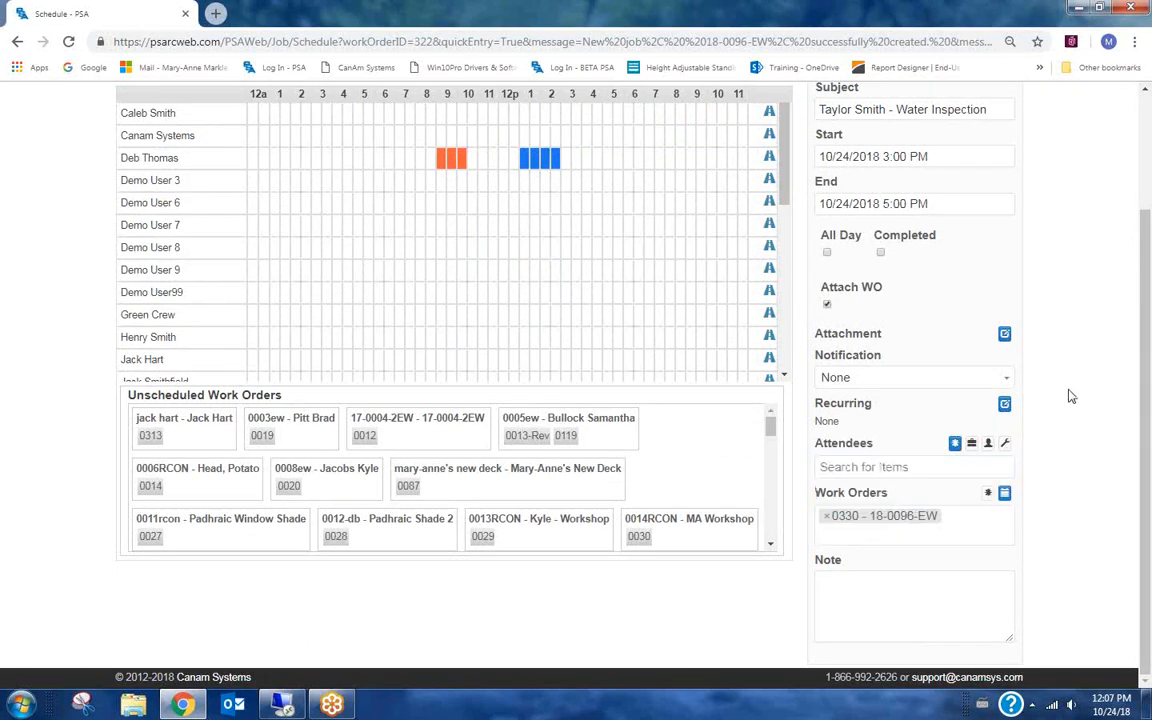
pyautogui.click(1005, 443)
pyautogui.click(876, 468)
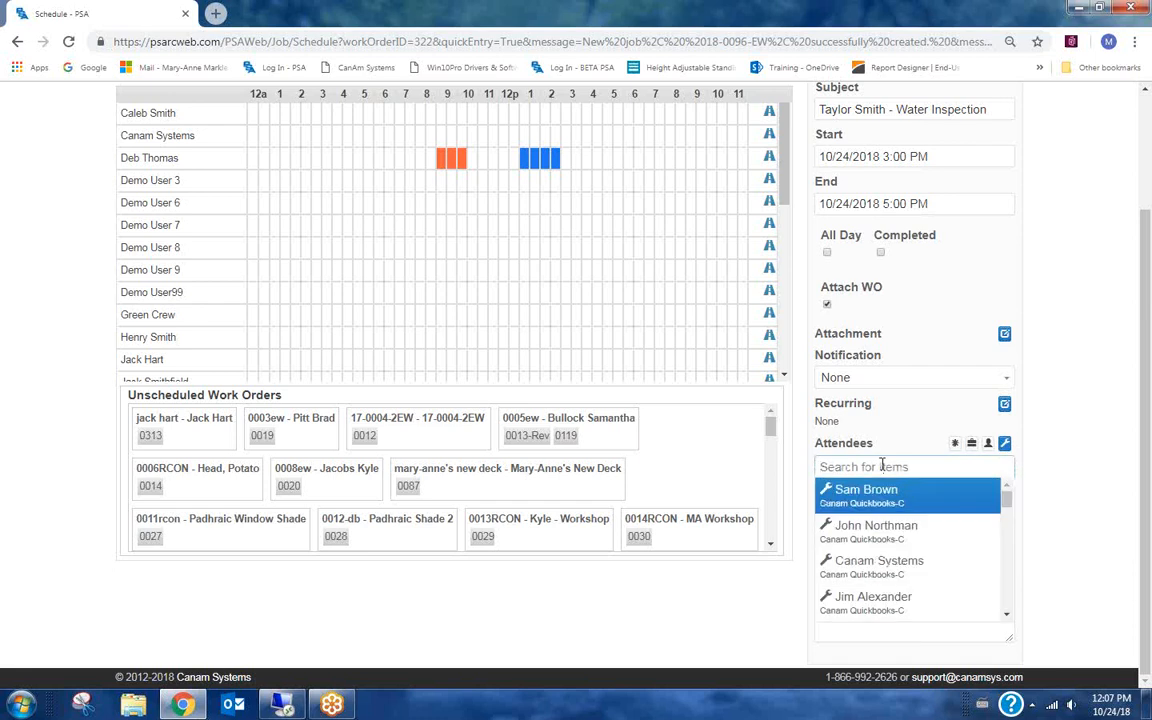
pyautogui.write('deb')
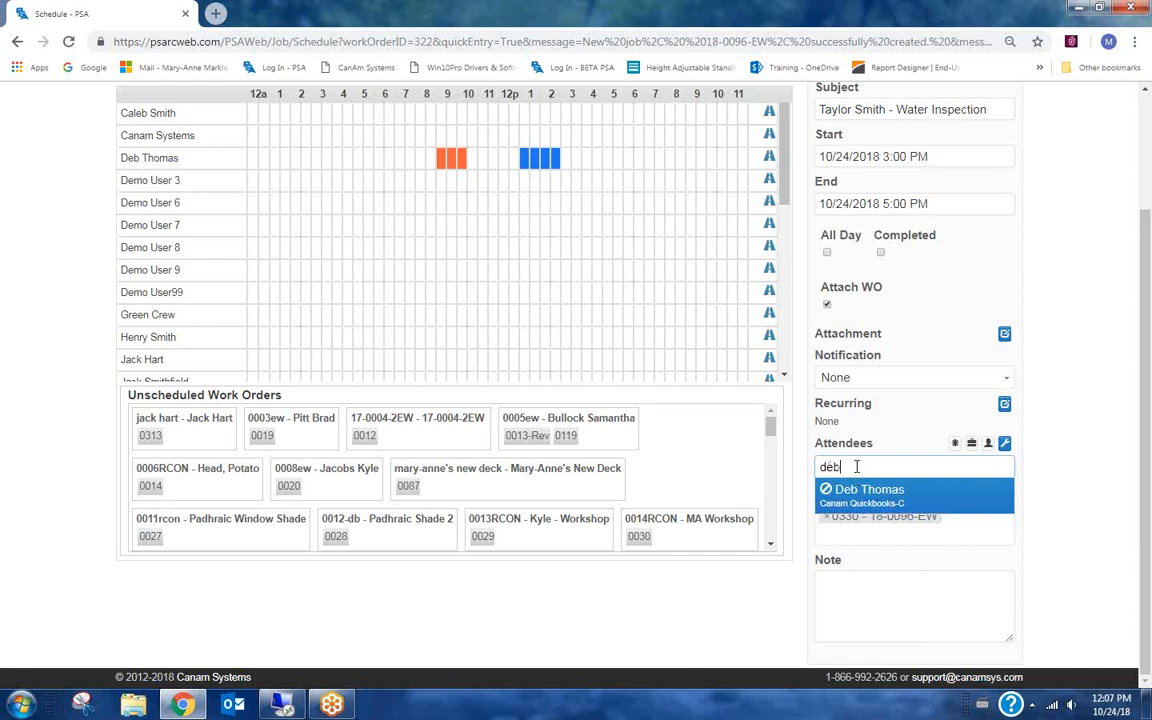
pyautogui.click(854, 500)
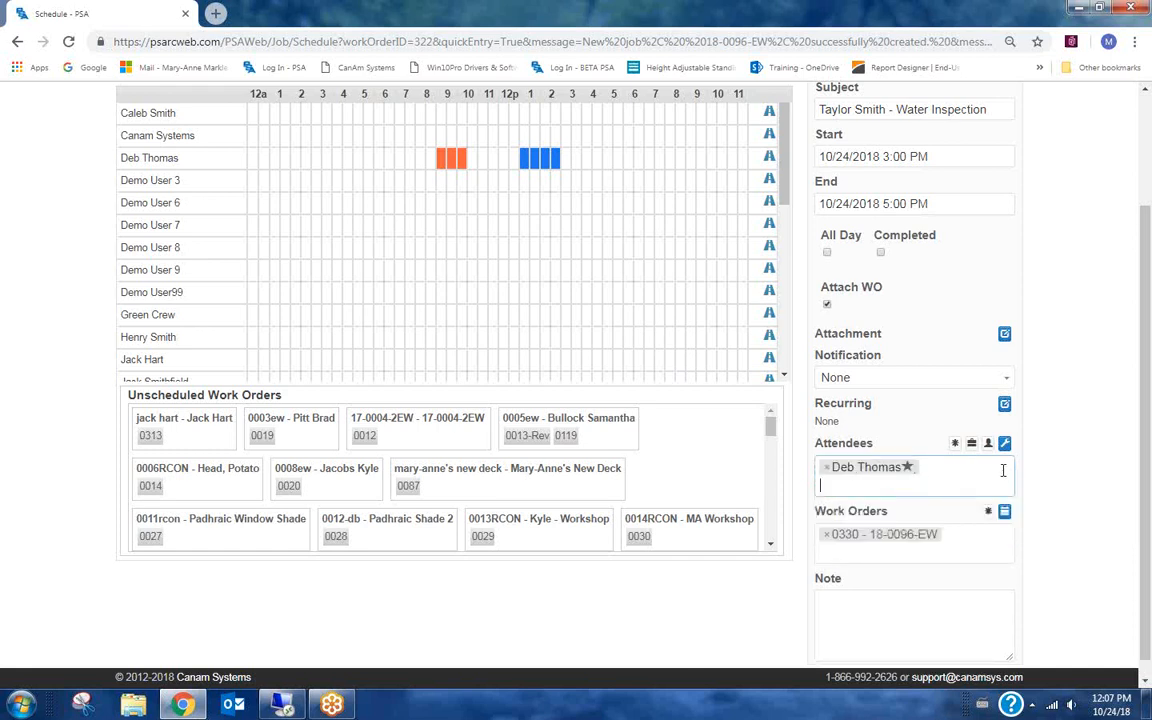
# Enter the appointment note "pick up equipment on way to job".
pyautogui.scroll(-1, 945, 510)
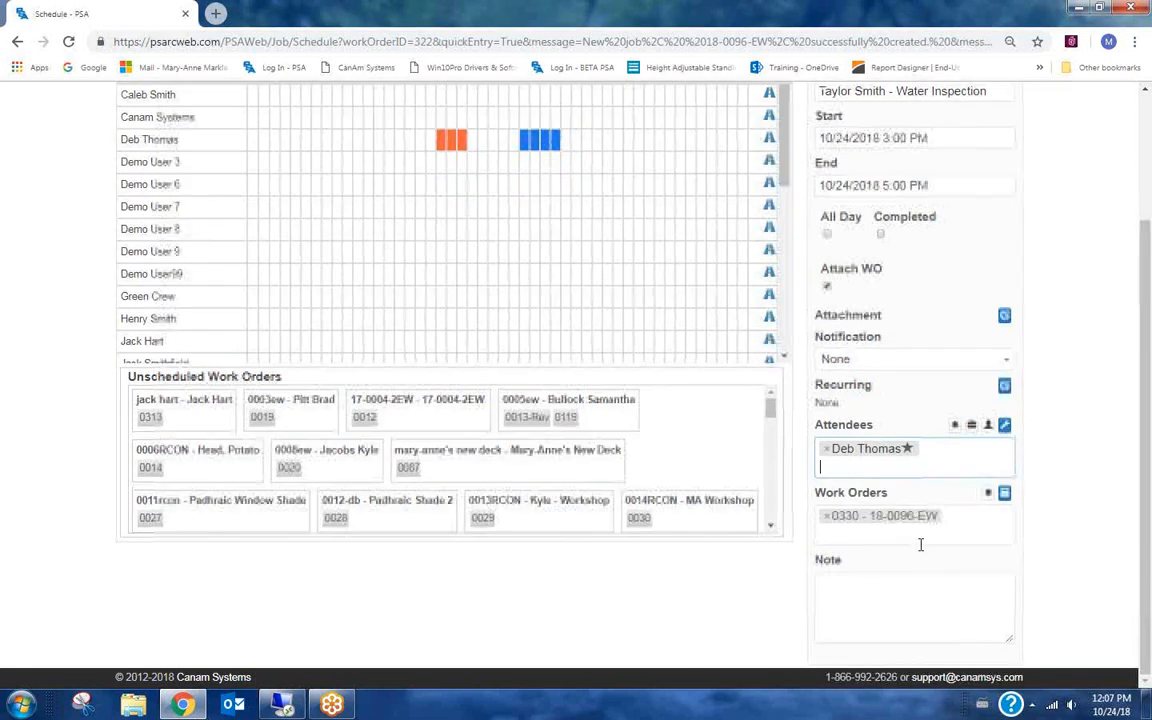
pyautogui.click(873, 600)
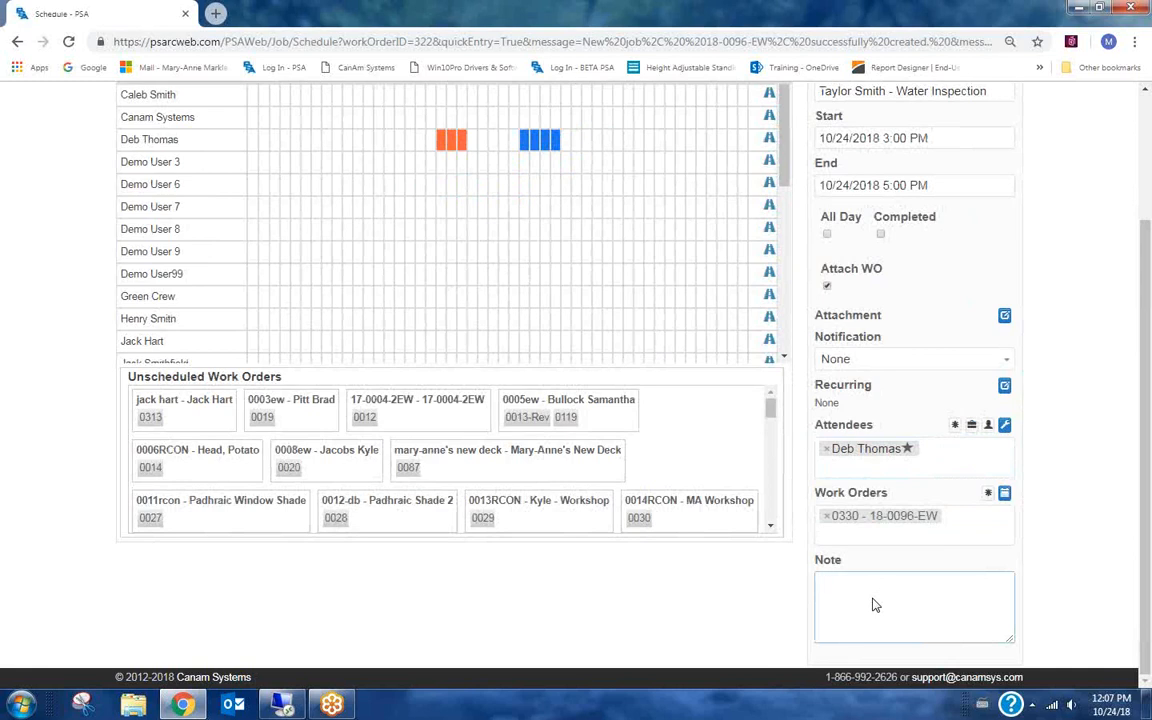
pyautogui.write('pick up equip')
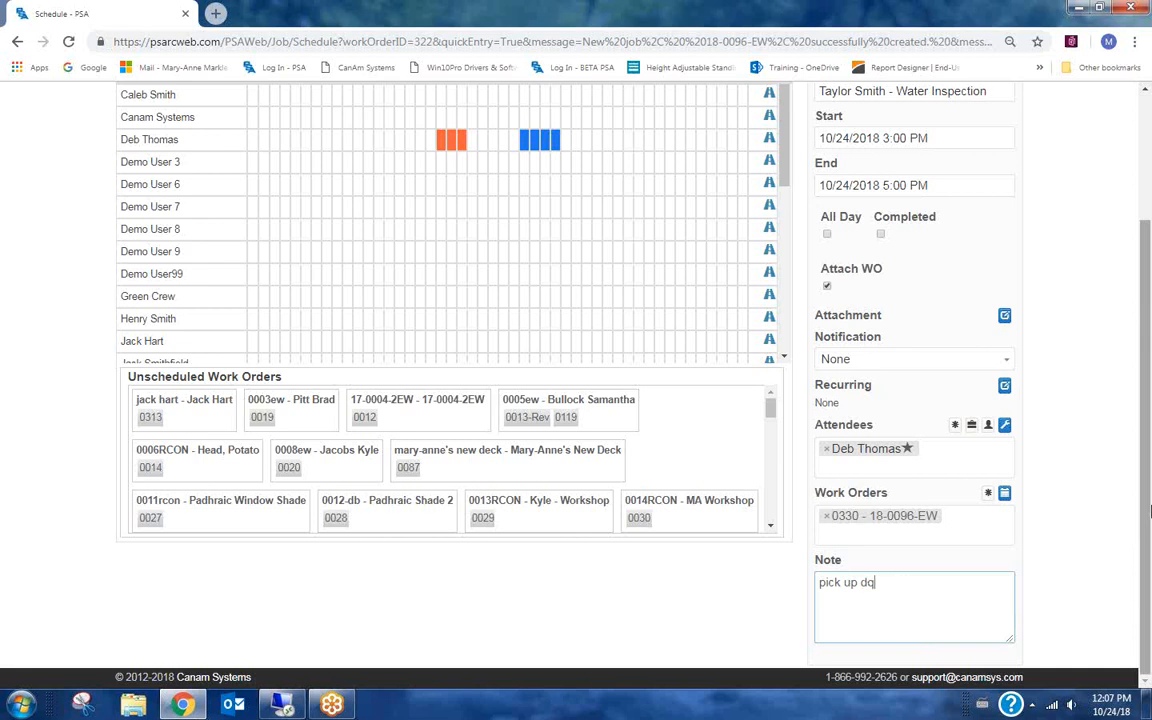
pyautogui.write('ipment on way to job')
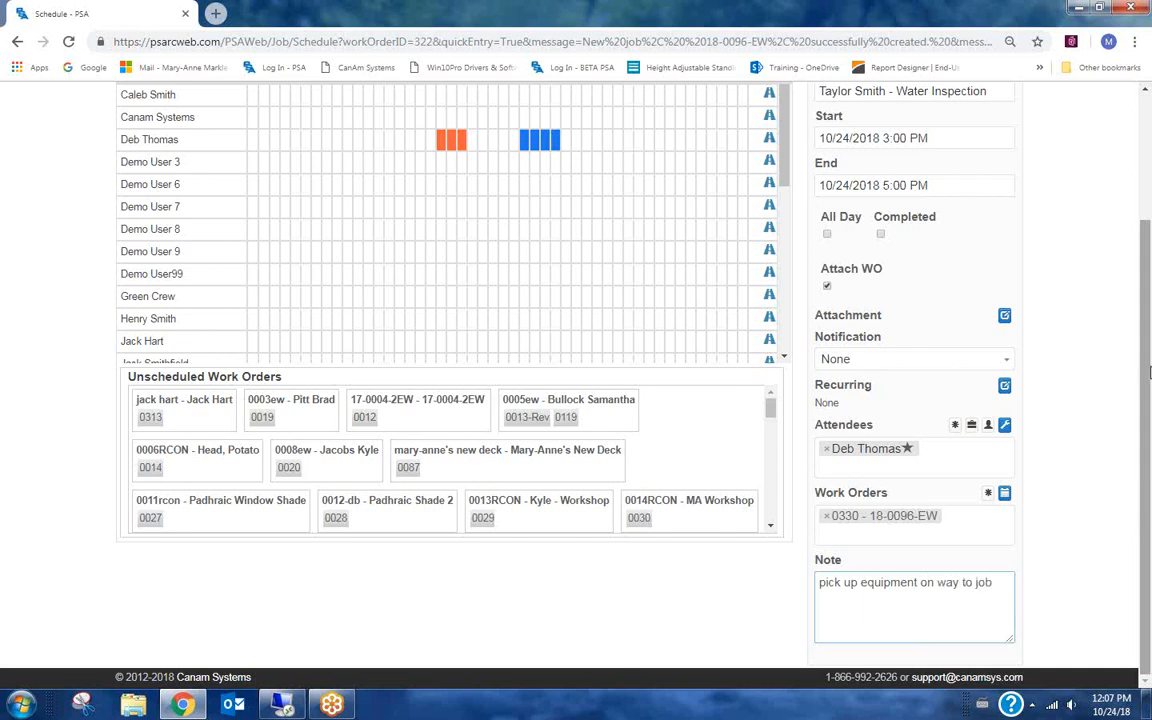
pyautogui.scroll(2, 1148, 372)
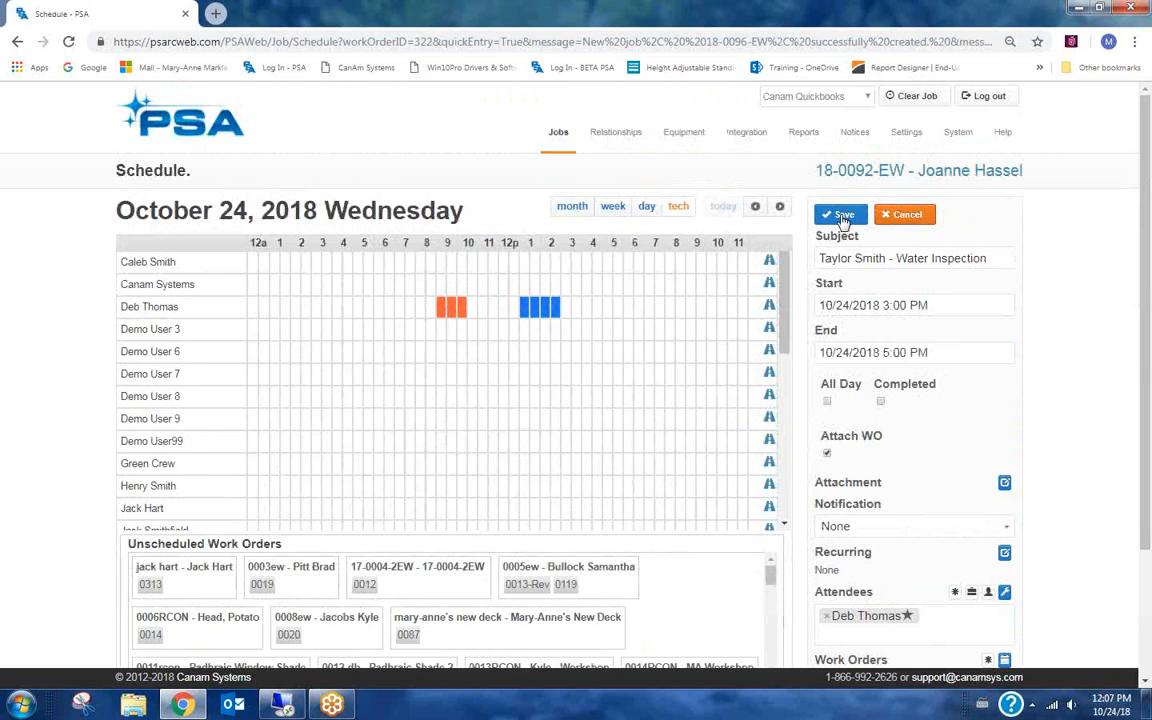
pyautogui.click(843, 217)
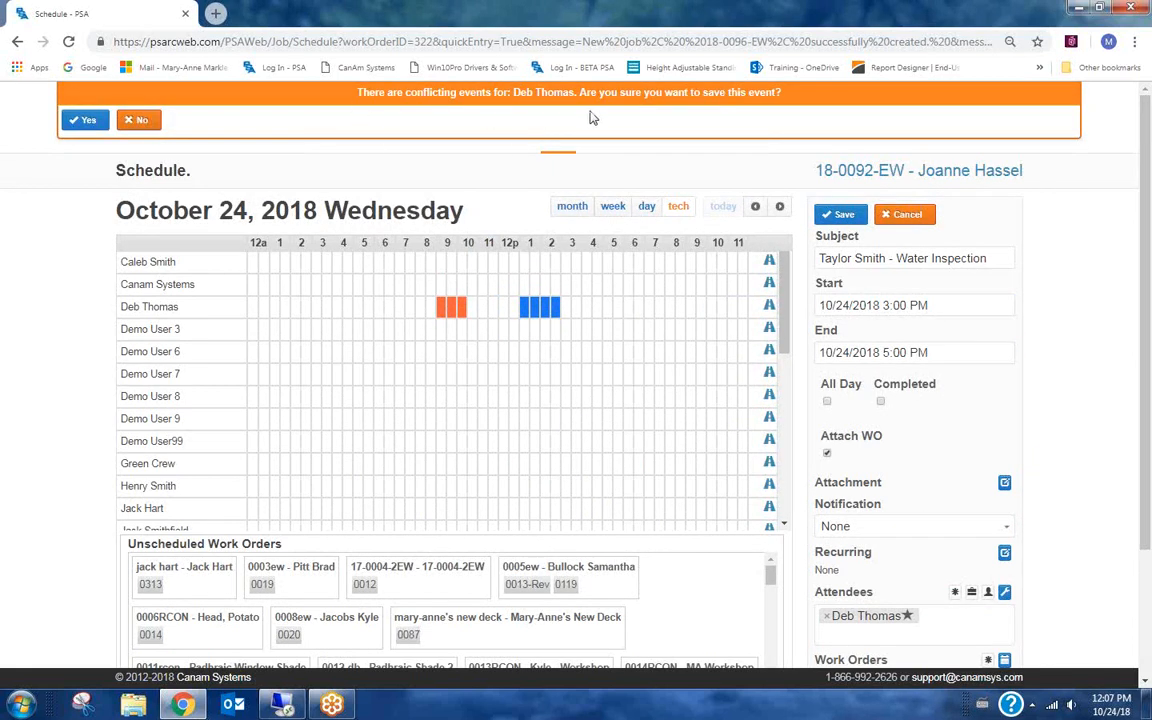
pyautogui.click(85, 121)
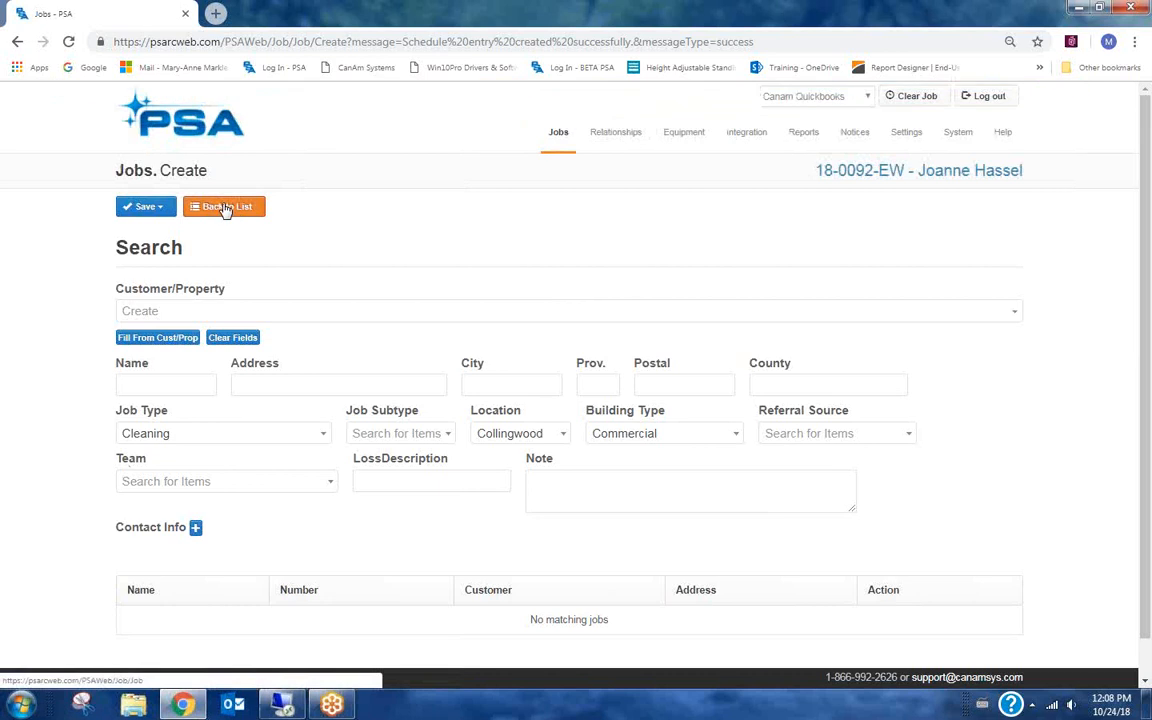
# Reopen job 18-0096-EW from the job list and change its customer to Allstate Insurance.
pyautogui.click(231, 207)
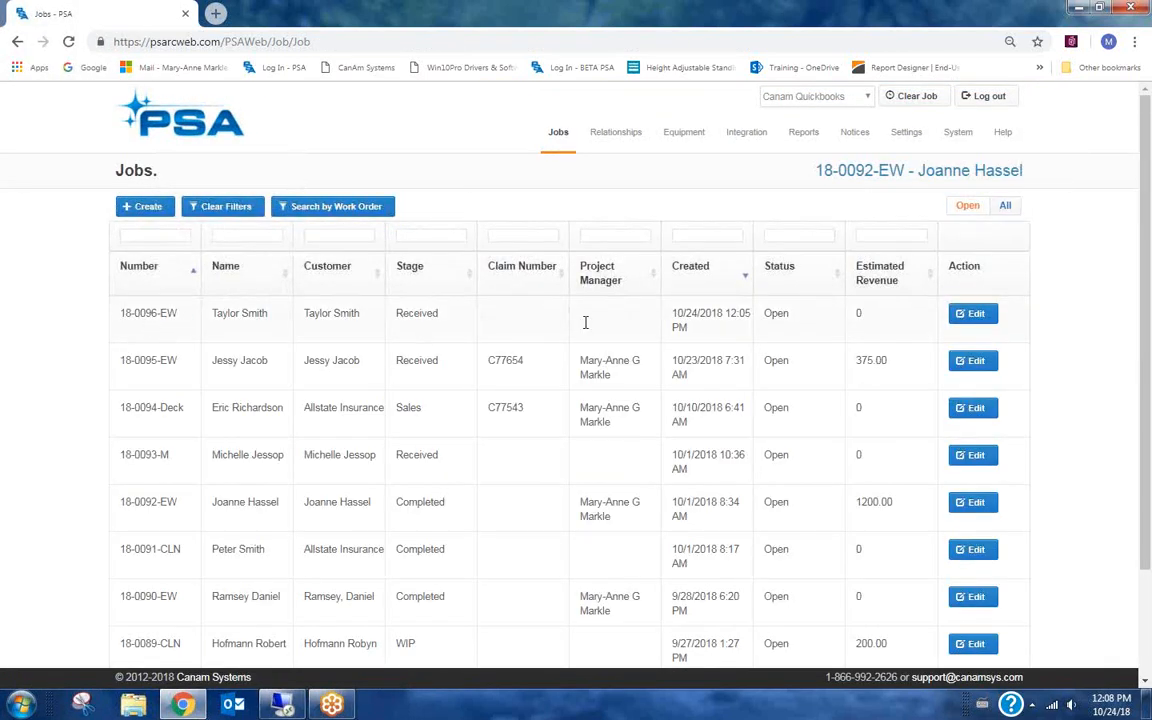
pyautogui.click(974, 317)
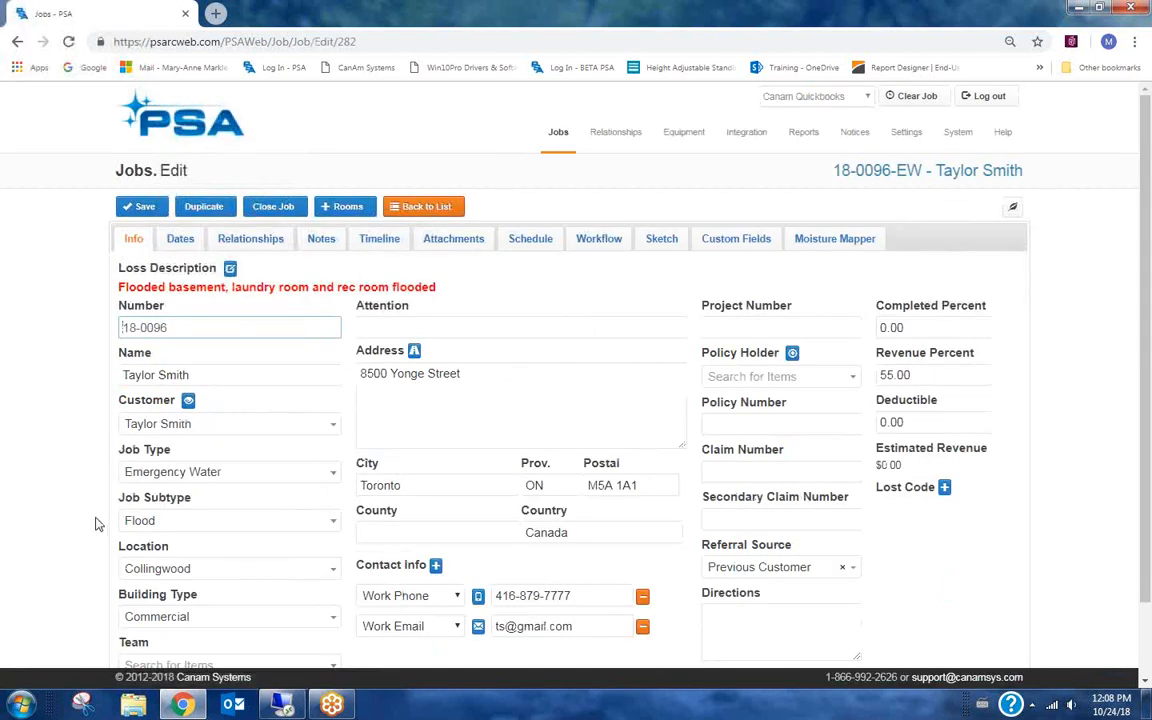
pyautogui.scroll(-2, 85, 468)
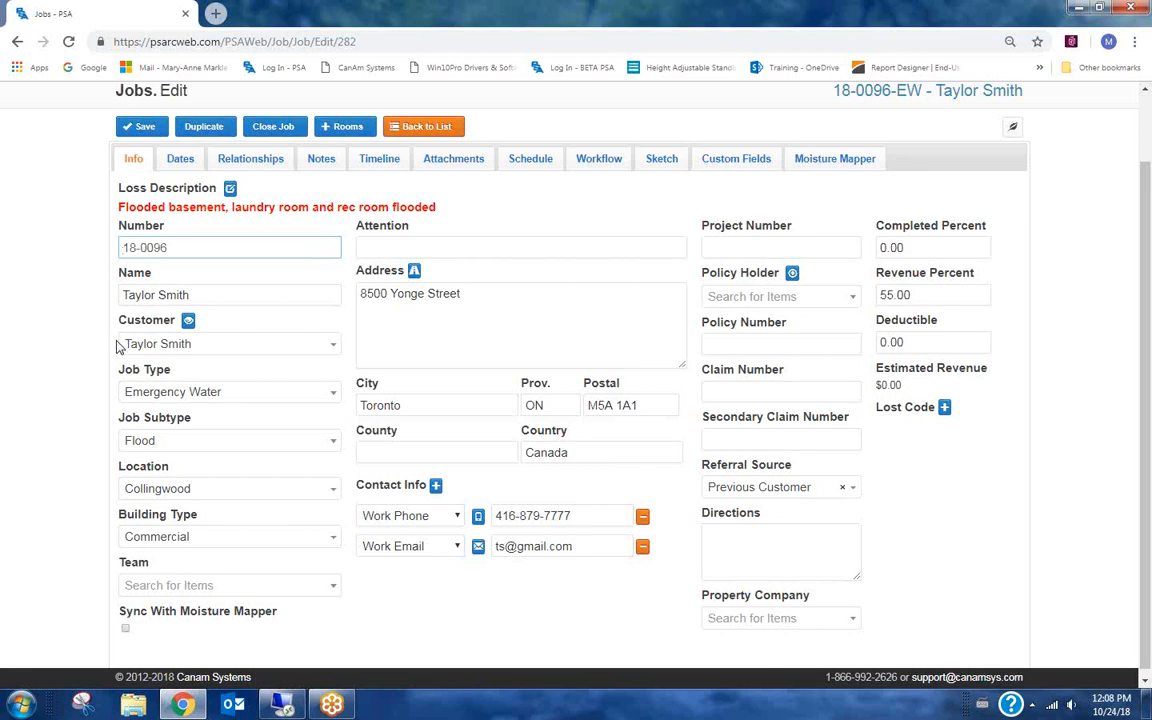
pyautogui.click(222, 352)
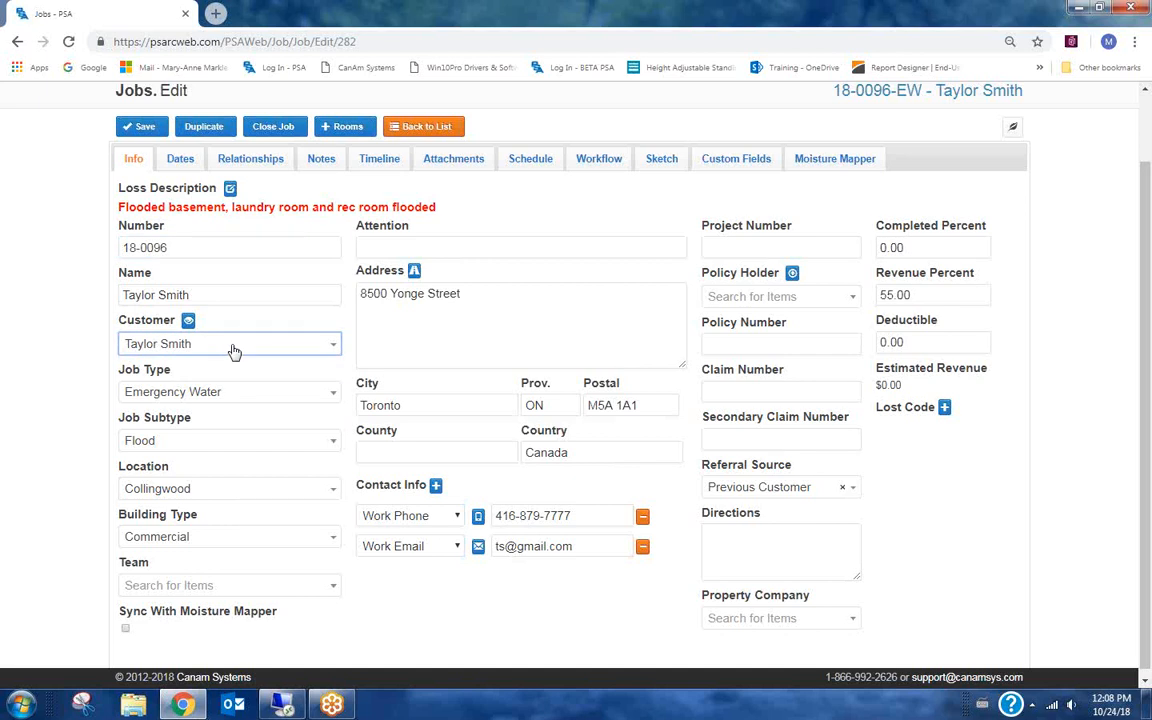
pyautogui.click(231, 349)
pyautogui.write('allstat')
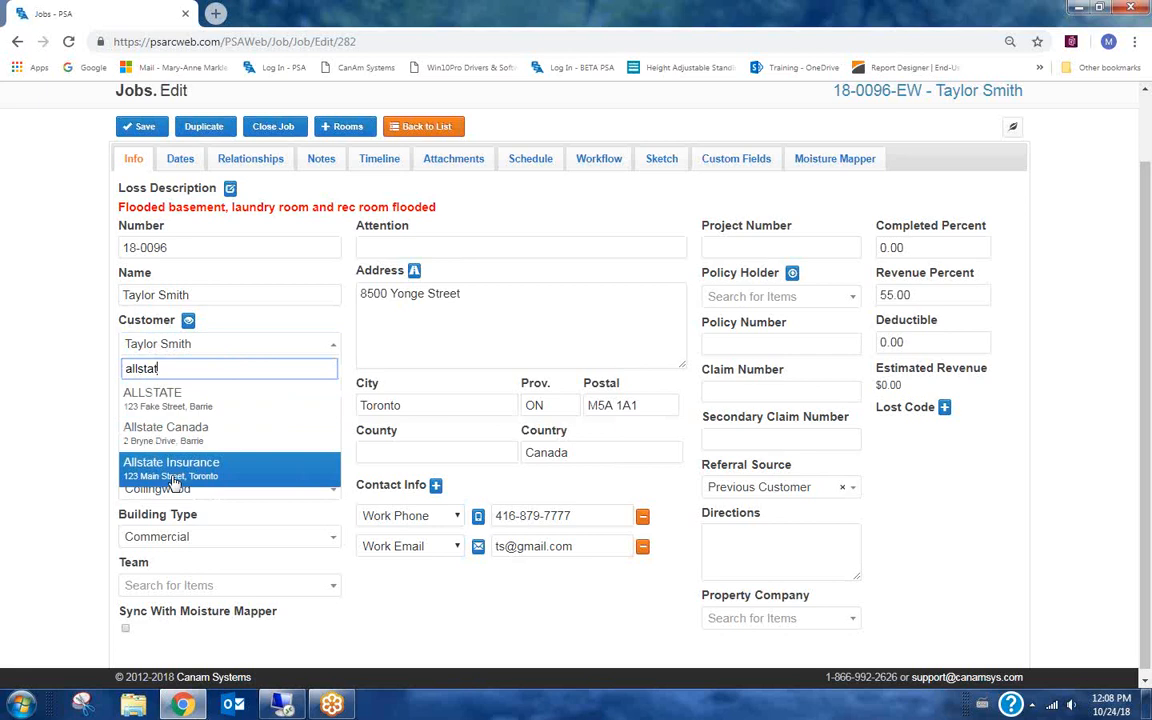
pyautogui.click(163, 468)
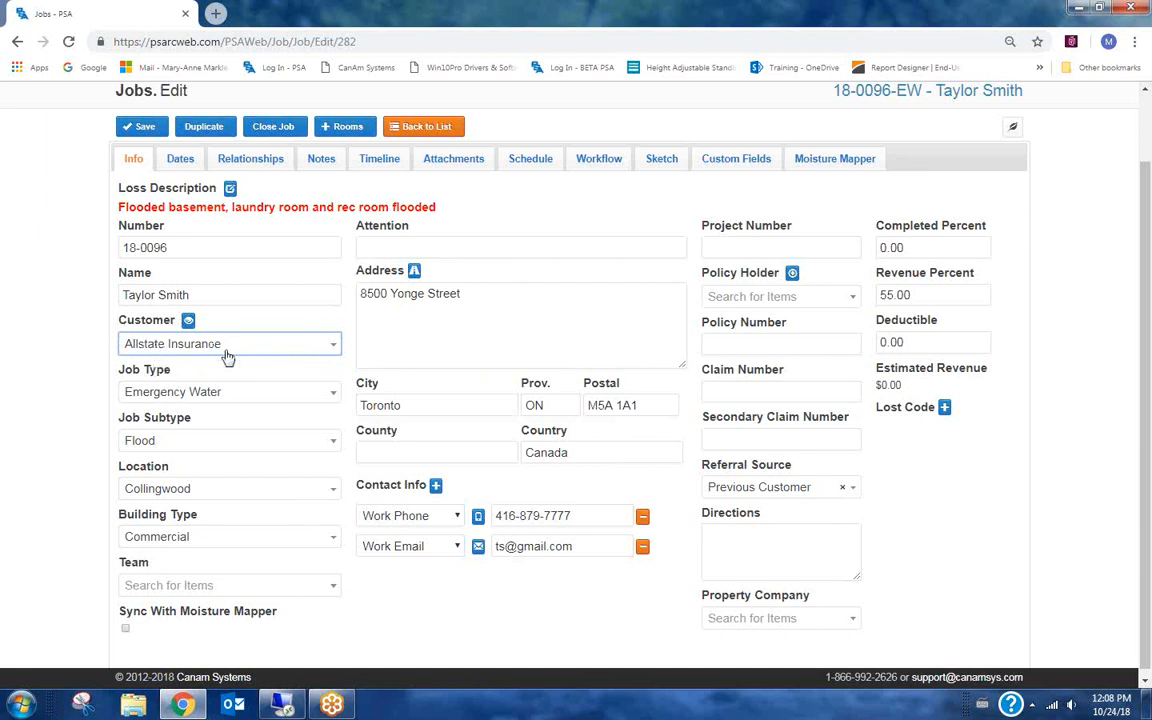
# Enter the job's insurance policy number and claim number, then save the job.
pyautogui.click(740, 342)
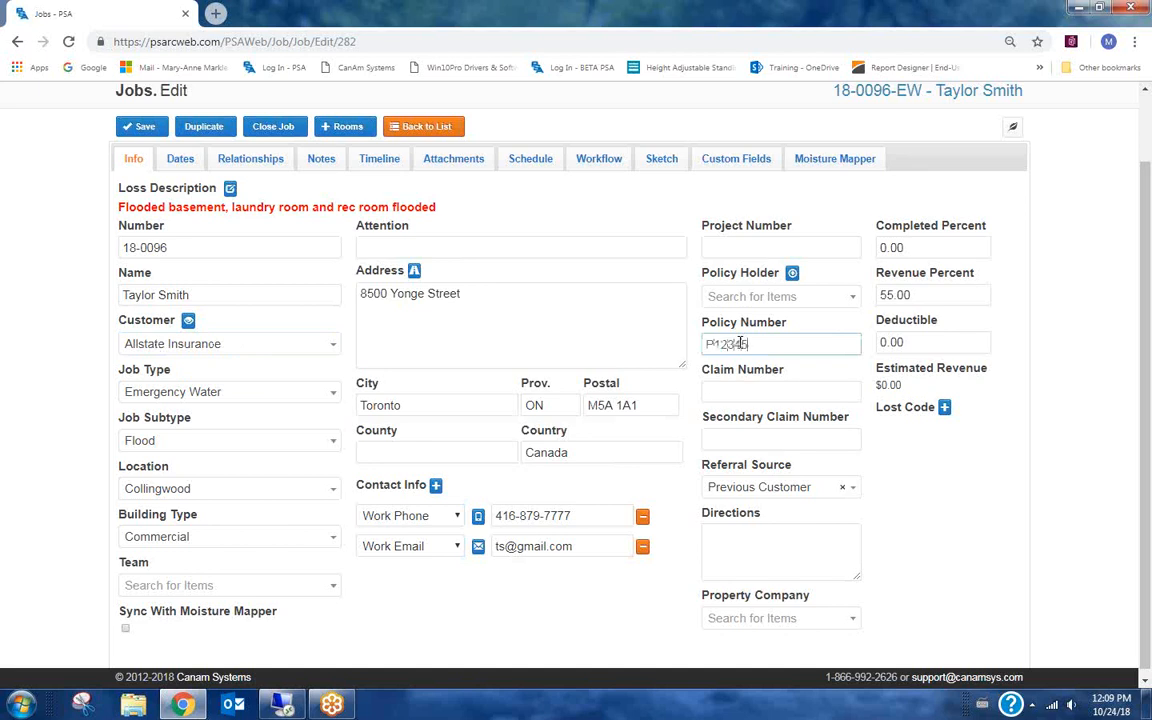
pyautogui.click(752, 388)
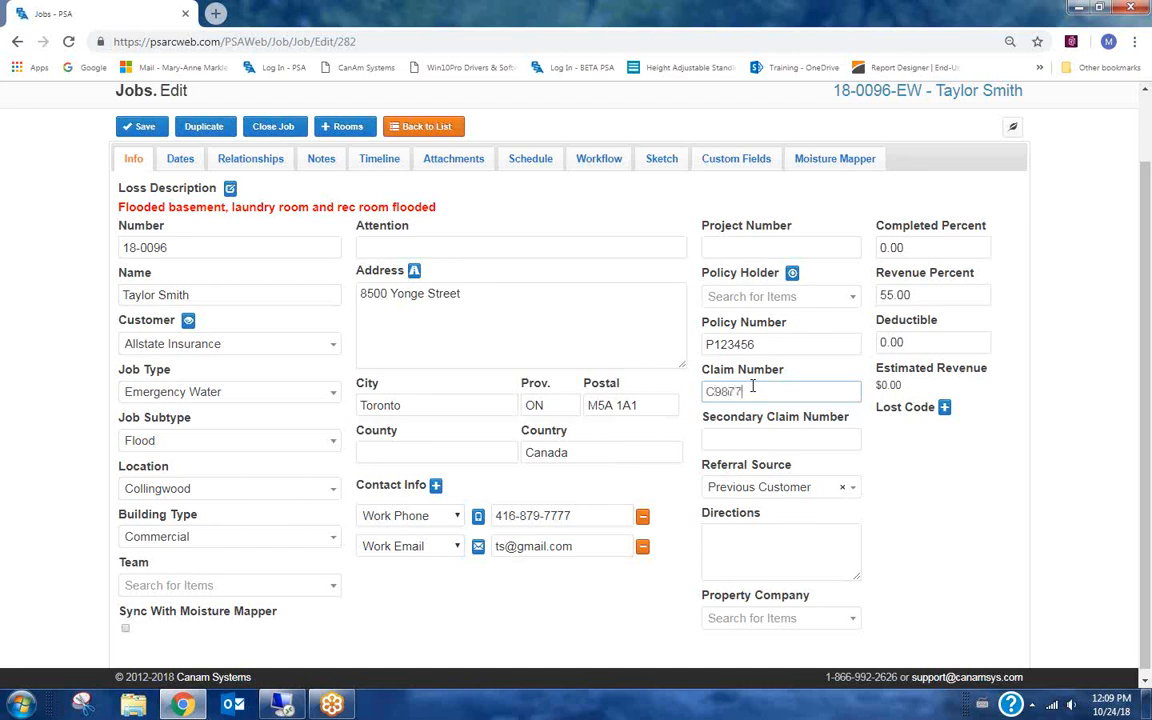
pyautogui.press('Return')
pyautogui.click(103, 178)
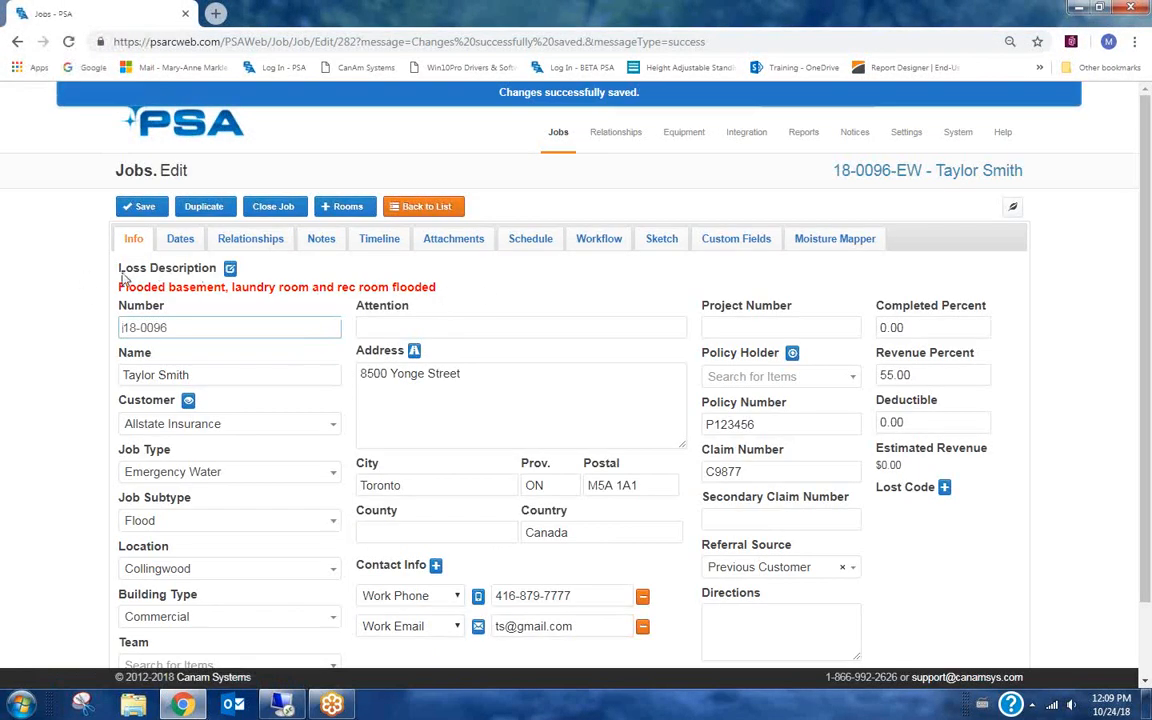
# Add a Loss date to the job and set it to 10/24/2018 10:00 AM.
pyautogui.click(189, 241)
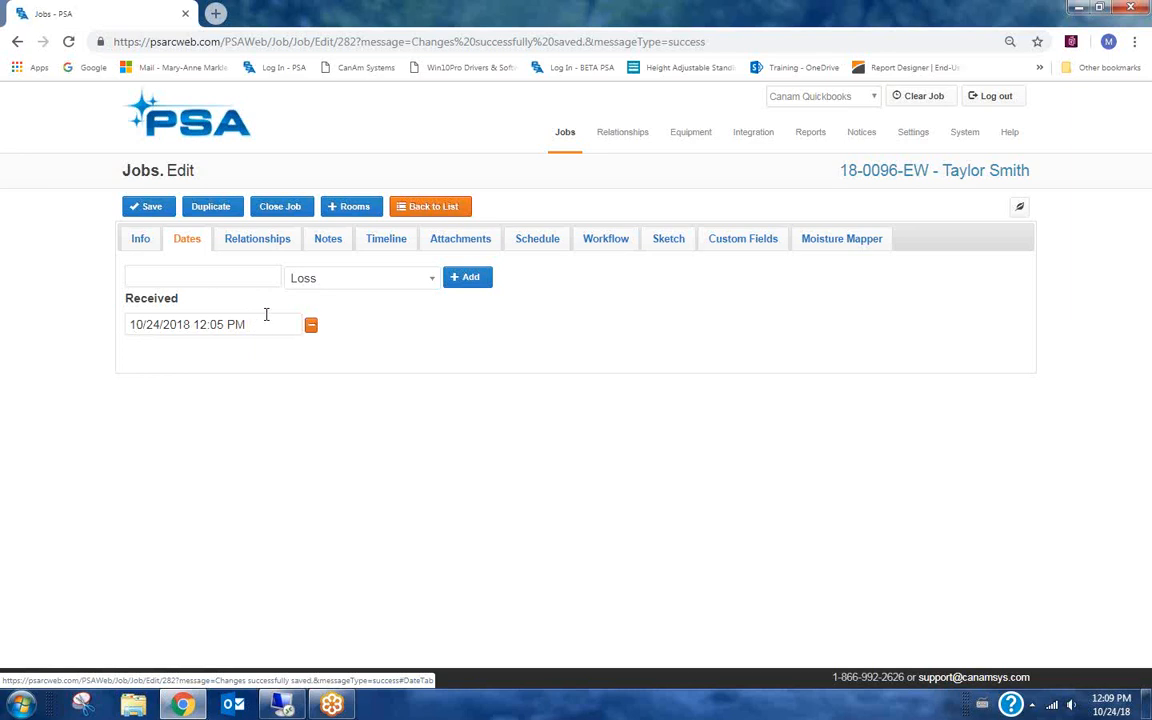
pyautogui.click(364, 287)
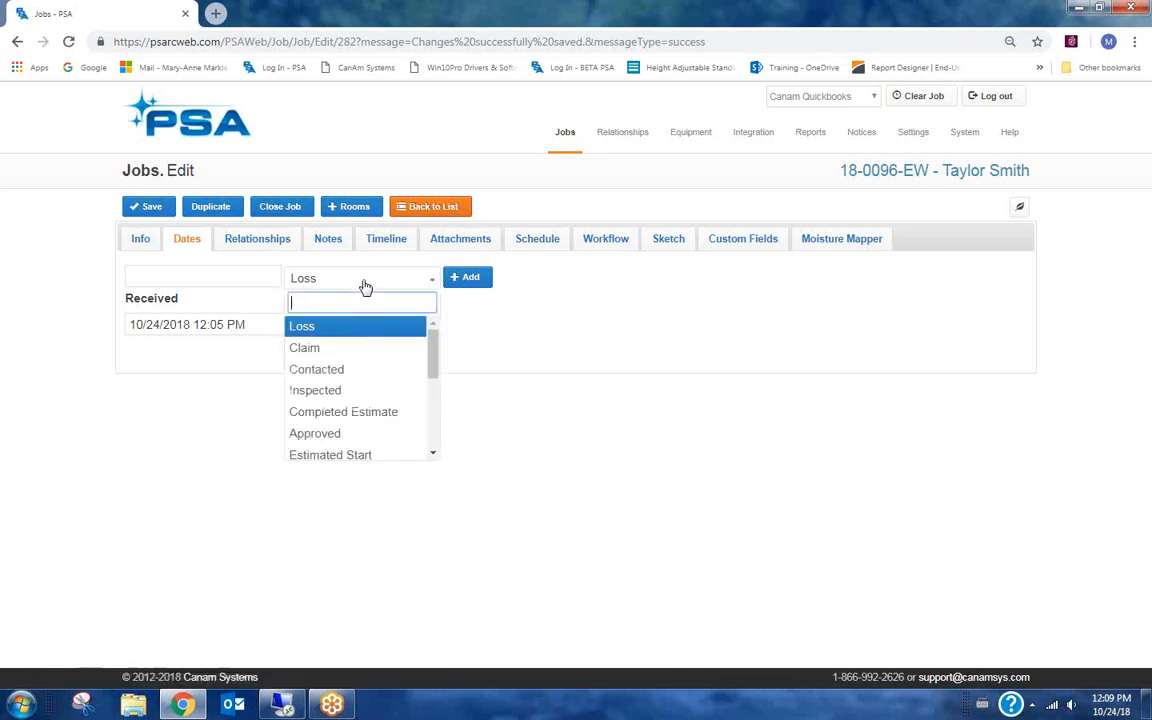
pyautogui.click(303, 329)
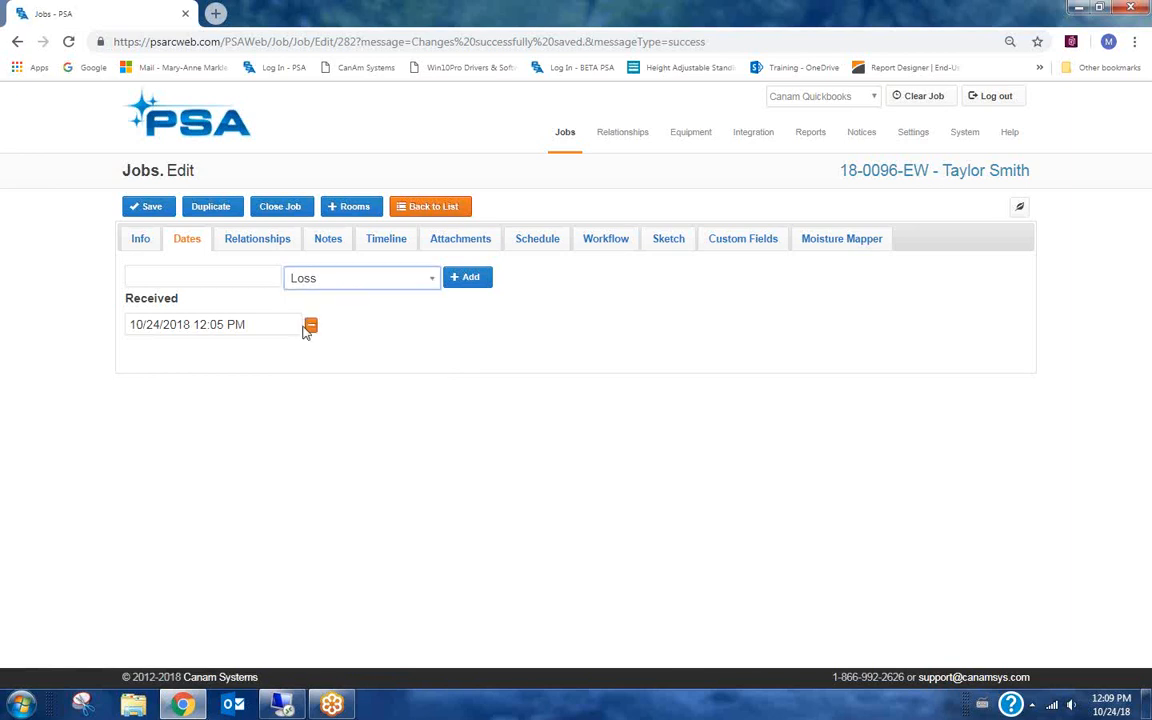
pyautogui.click(470, 279)
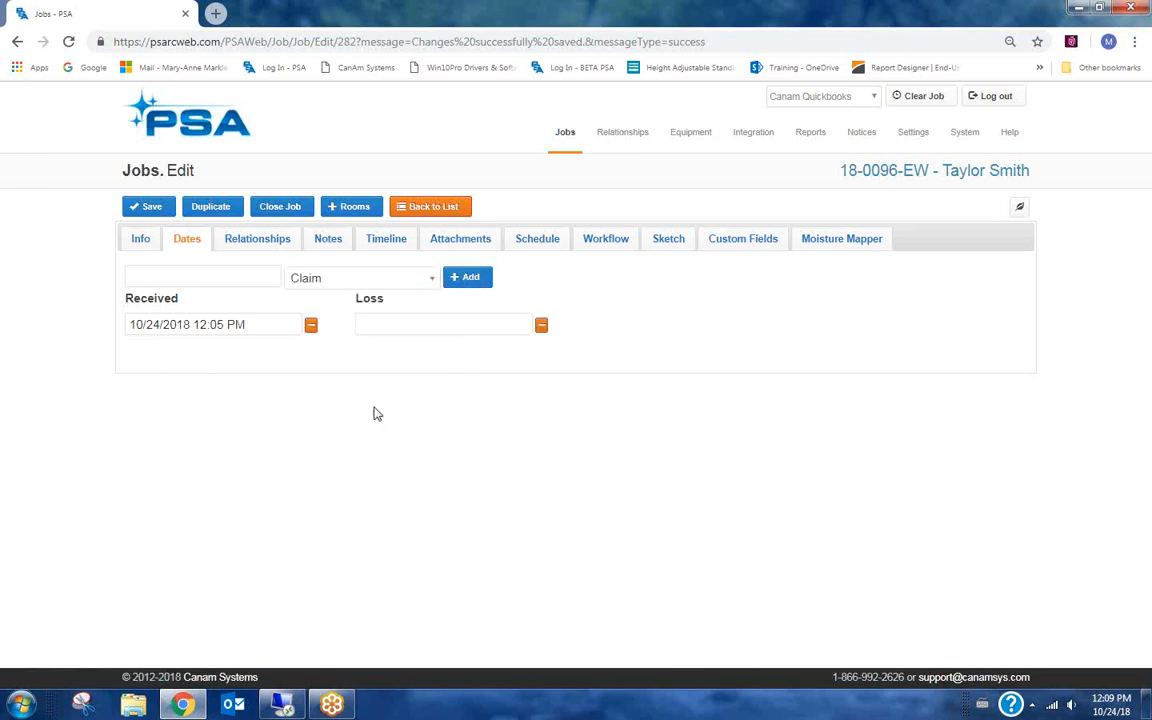
pyautogui.click(404, 321)
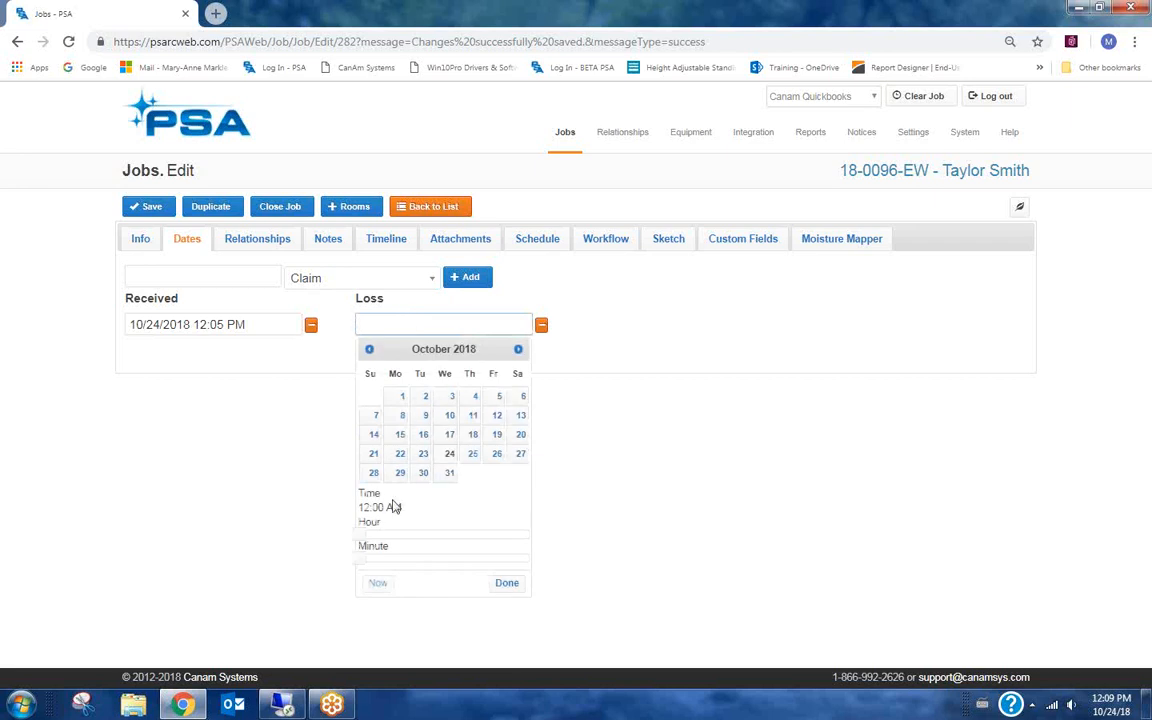
pyautogui.moveTo(365, 535); pyautogui.dragTo(433, 535)
pyautogui.click(507, 583)
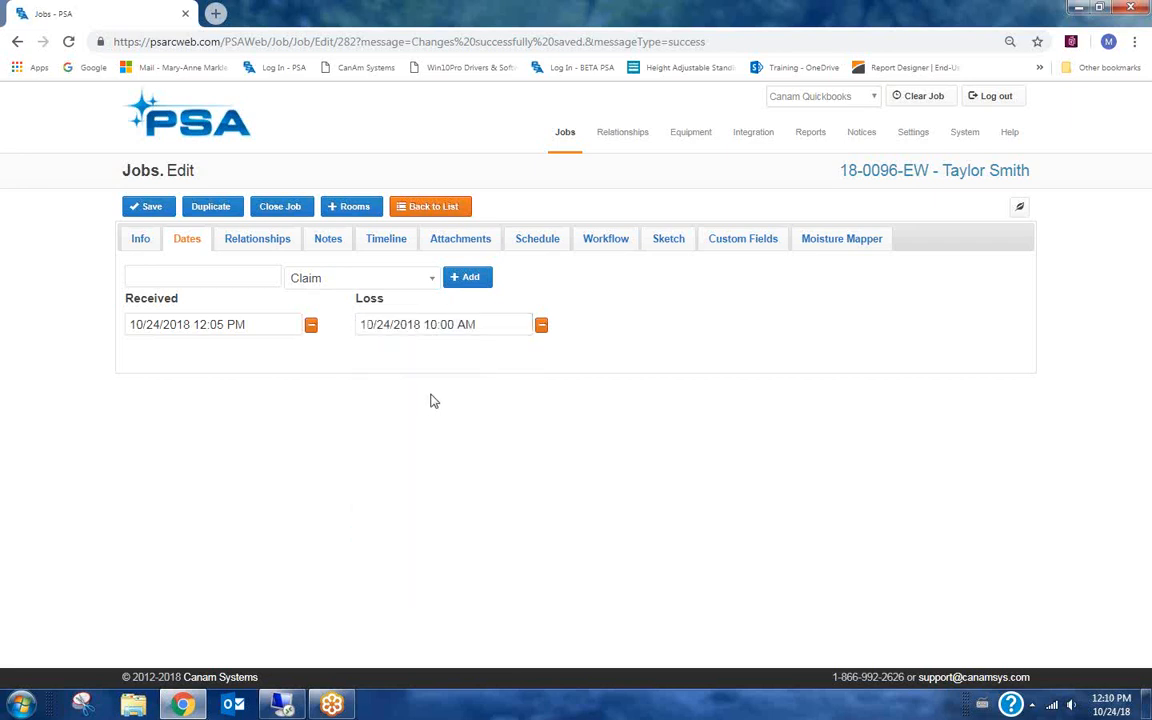
# Add a Claim date to the job and set it to 10/24/2018 11:00 AM.
pyautogui.click(468, 280)
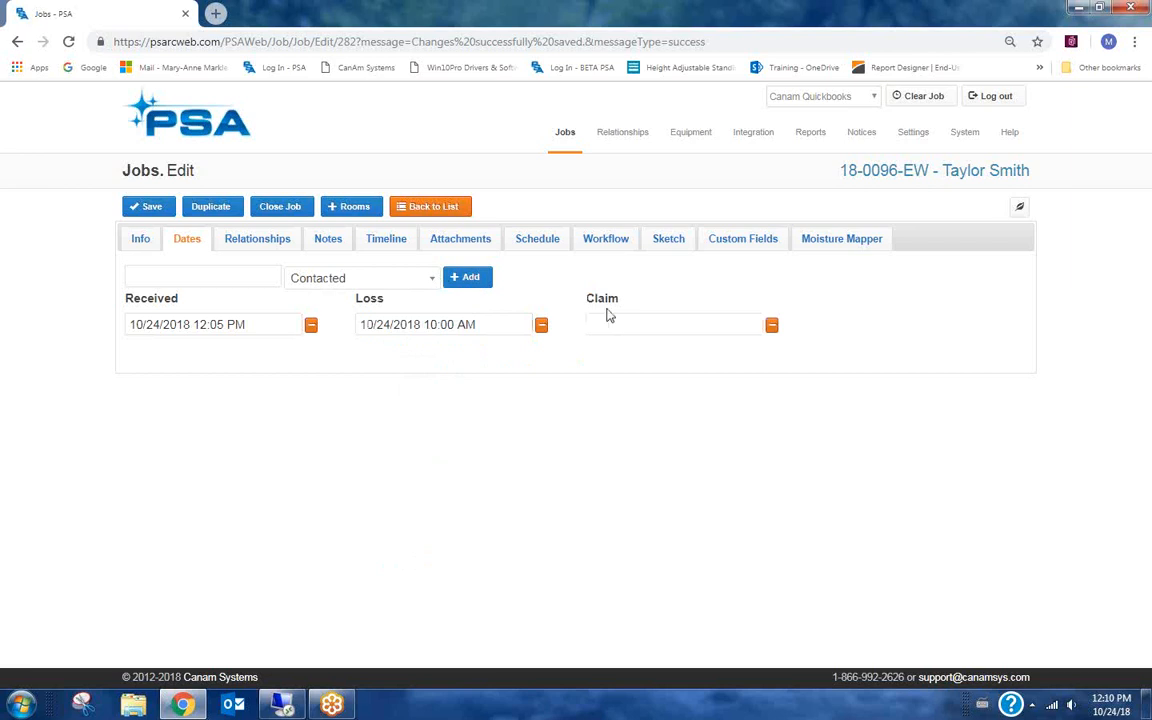
pyautogui.click(641, 323)
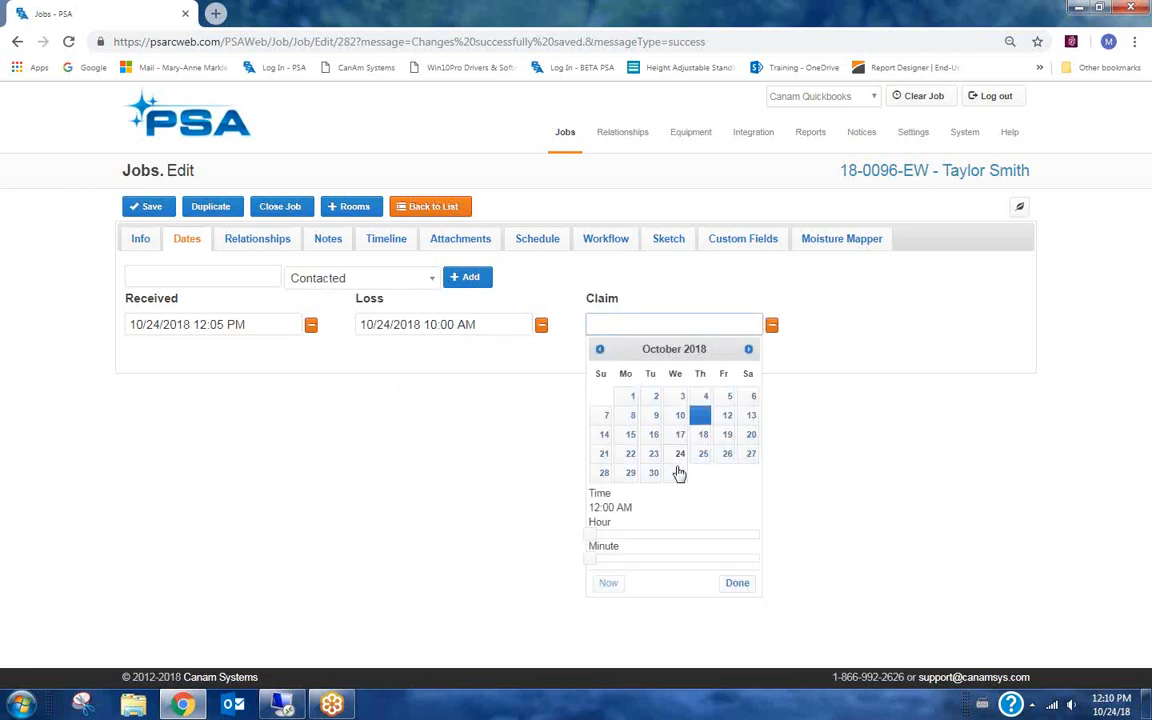
pyautogui.moveTo(590, 535); pyautogui.dragTo(672, 536)
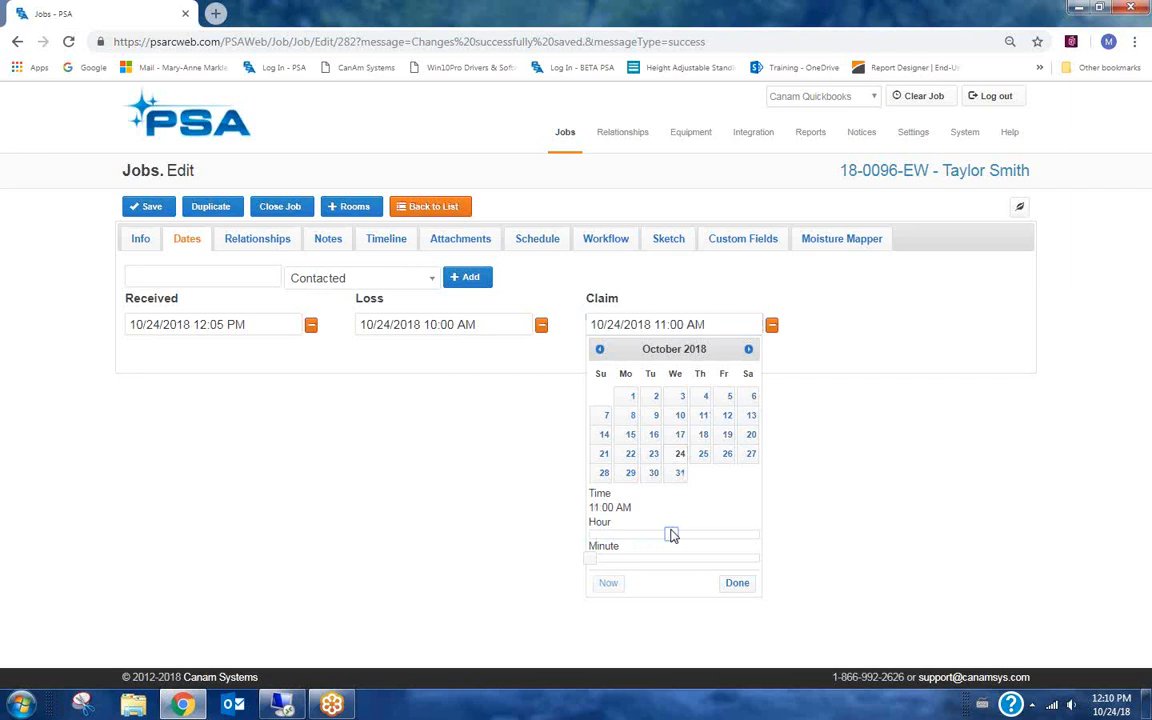
pyautogui.click(737, 583)
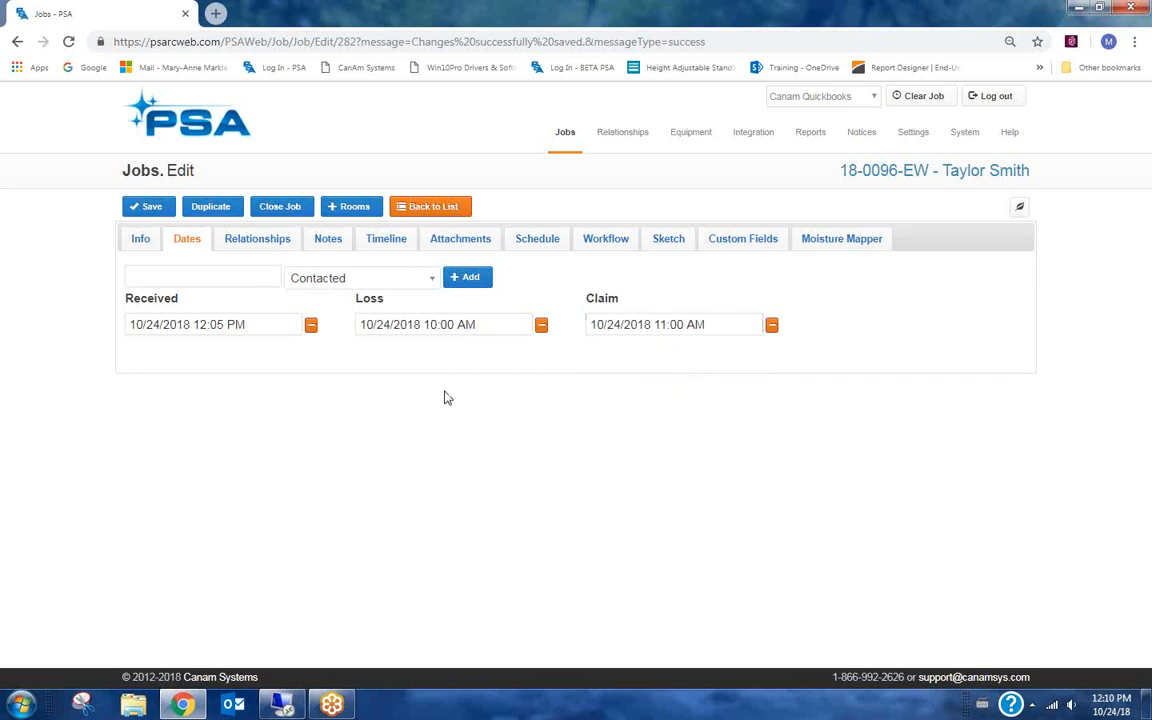
# Add a Contacted date to the job and set it to 10/24/2018 12:00 PM.
pyautogui.click(350, 280)
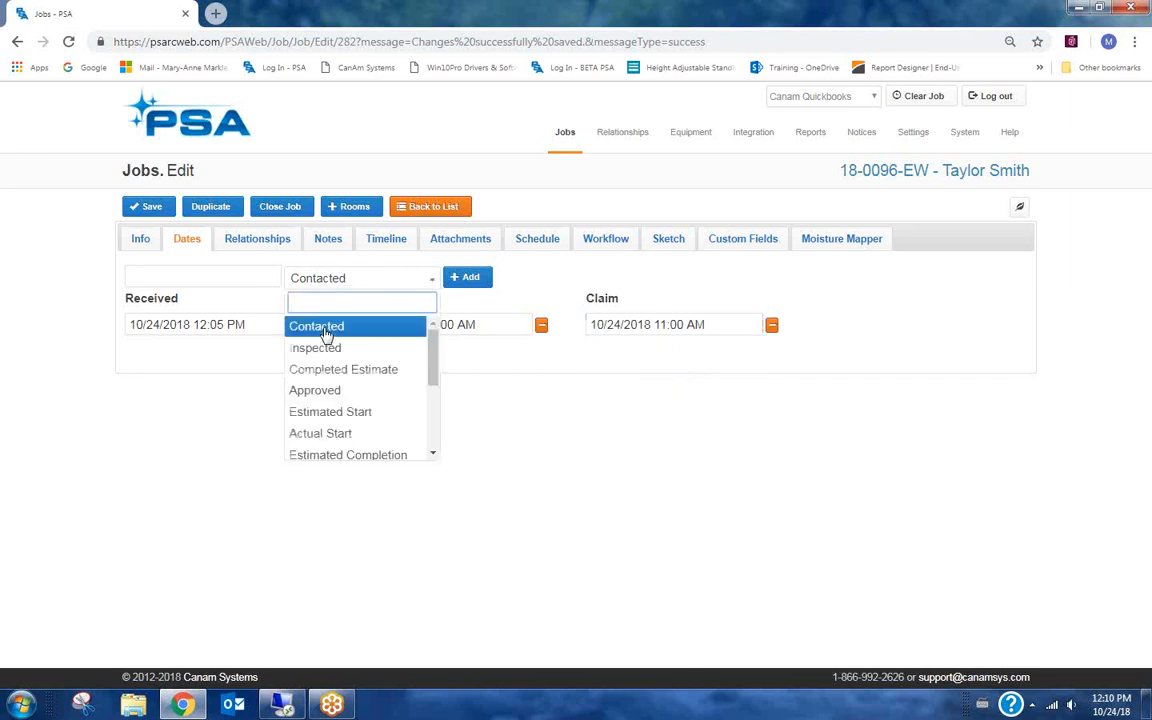
pyautogui.click(328, 328)
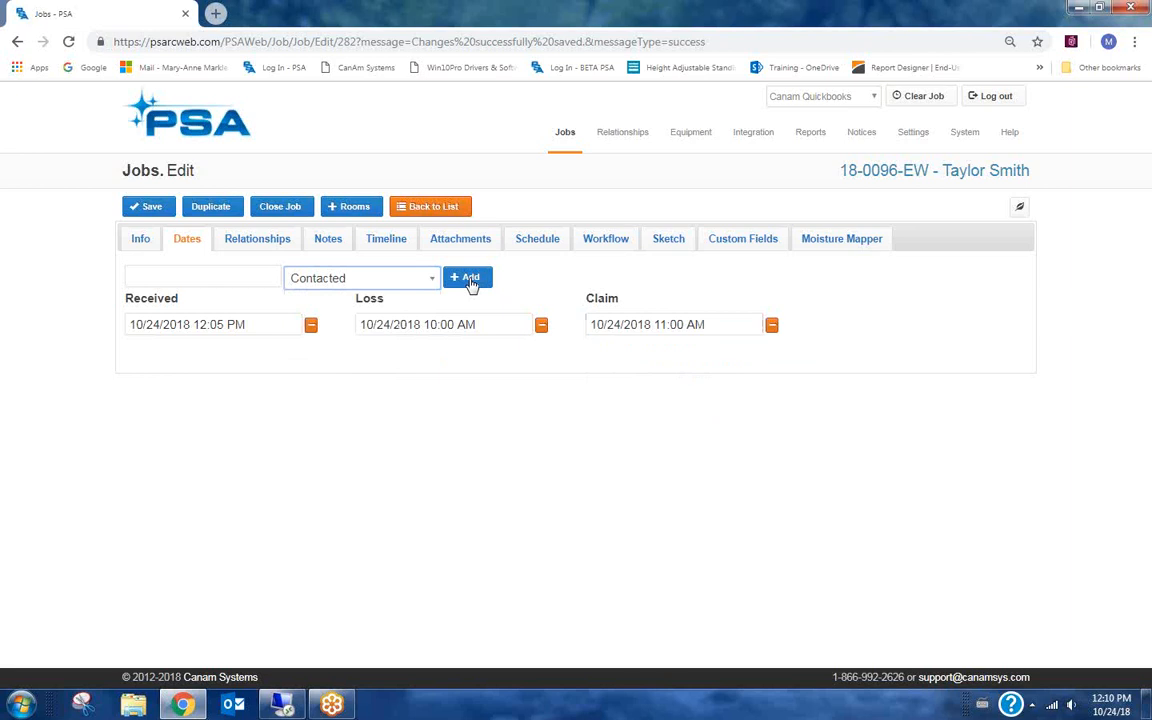
pyautogui.click(470, 280)
pyautogui.click(863, 324)
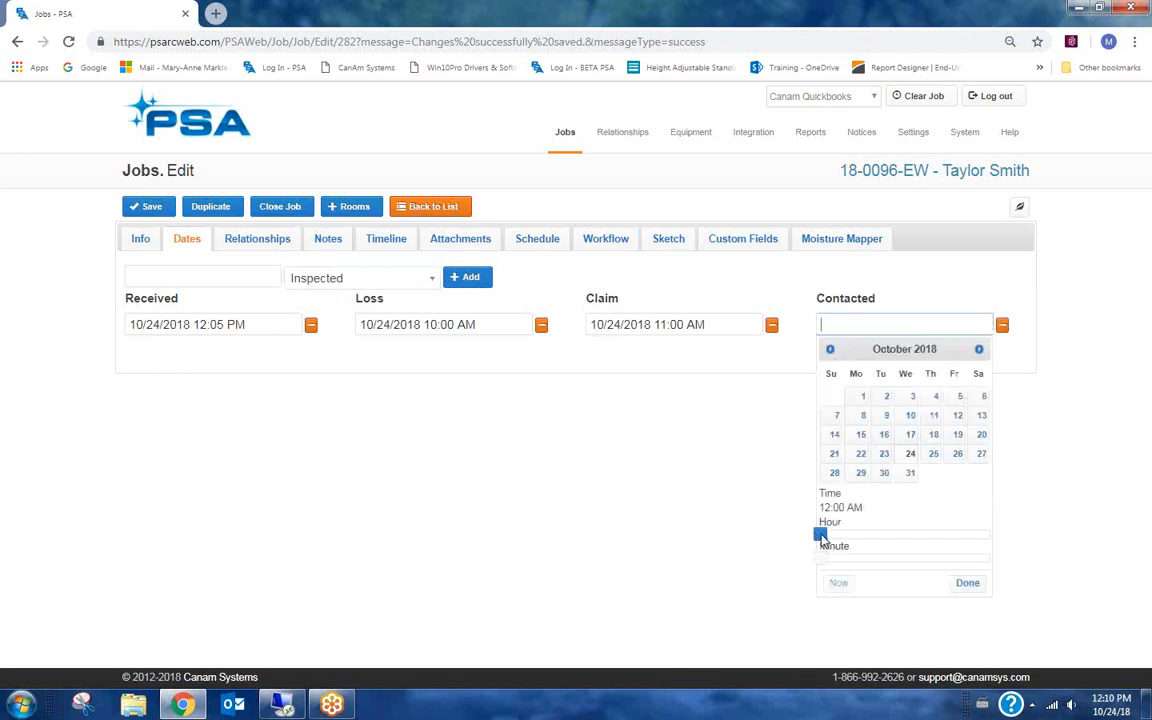
pyautogui.moveTo(820, 536); pyautogui.dragTo(879, 537)
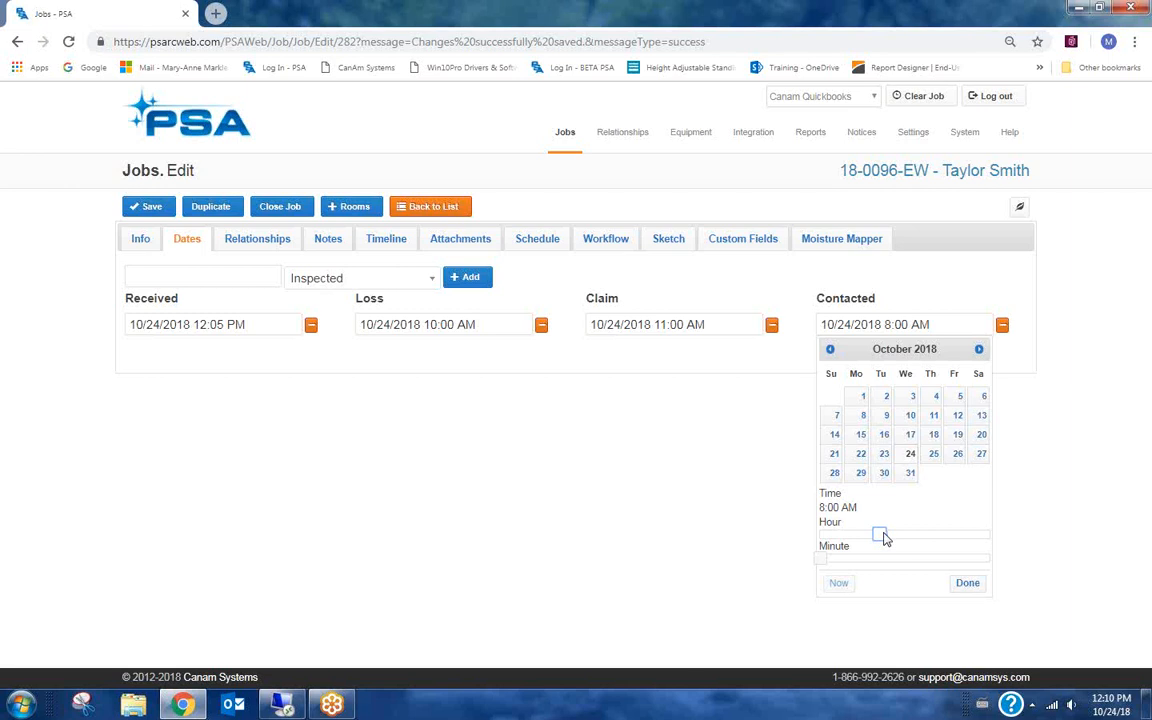
pyautogui.moveTo(885, 540); pyautogui.dragTo(908, 536)
pyautogui.click(967, 582)
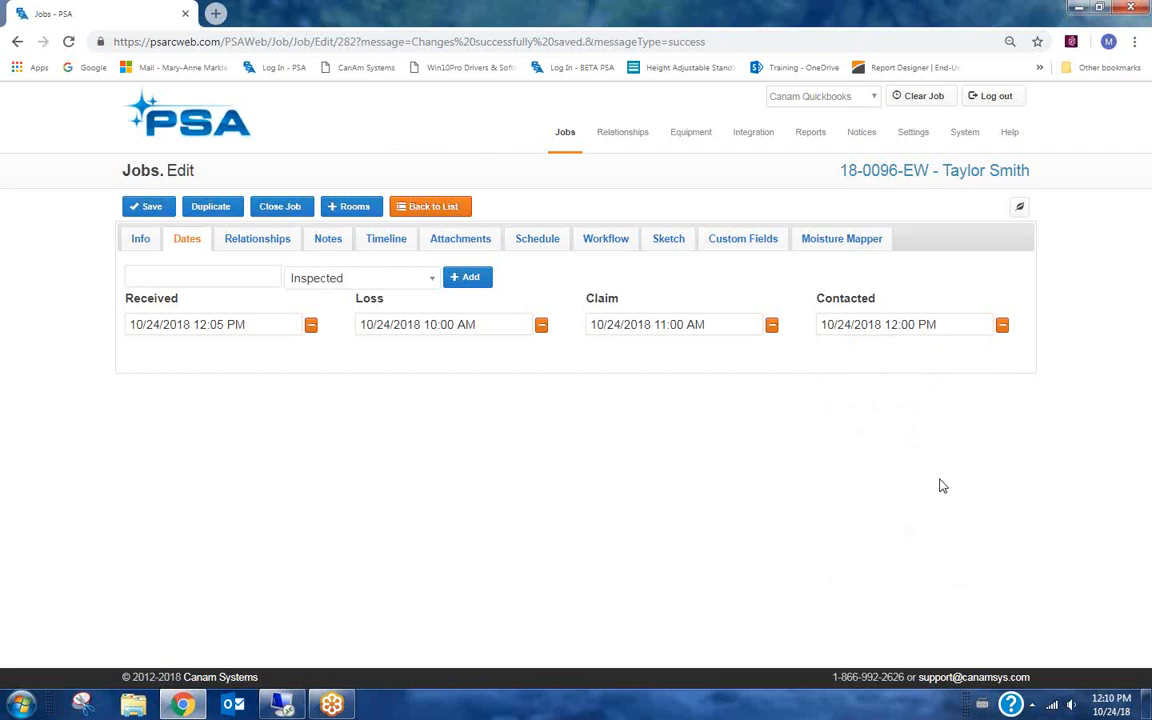
# Save the job with its updated dates.
pyautogui.click(422, 281)
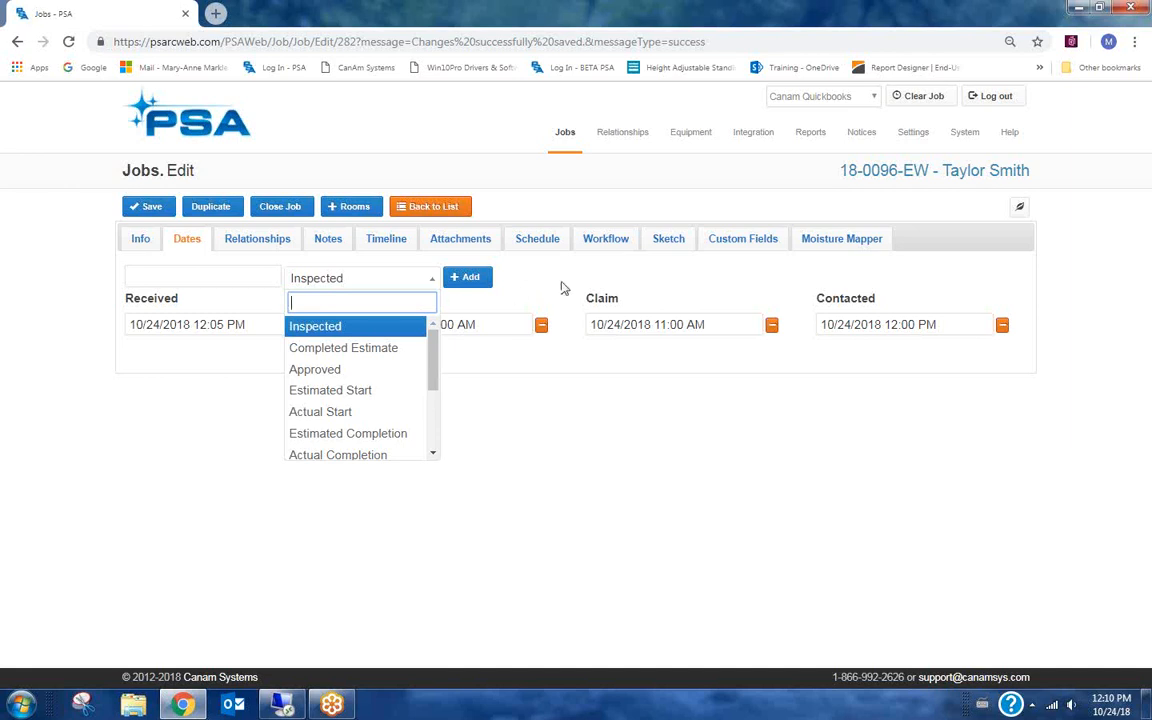
pyautogui.click(510, 256)
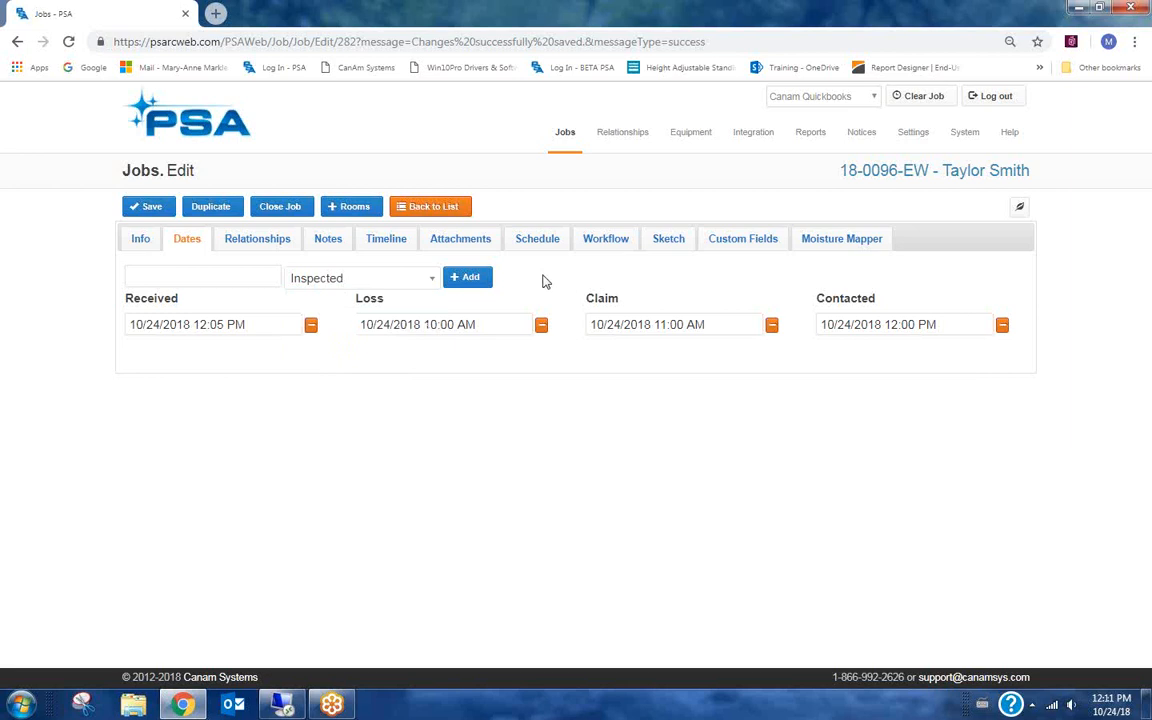
pyautogui.click(150, 208)
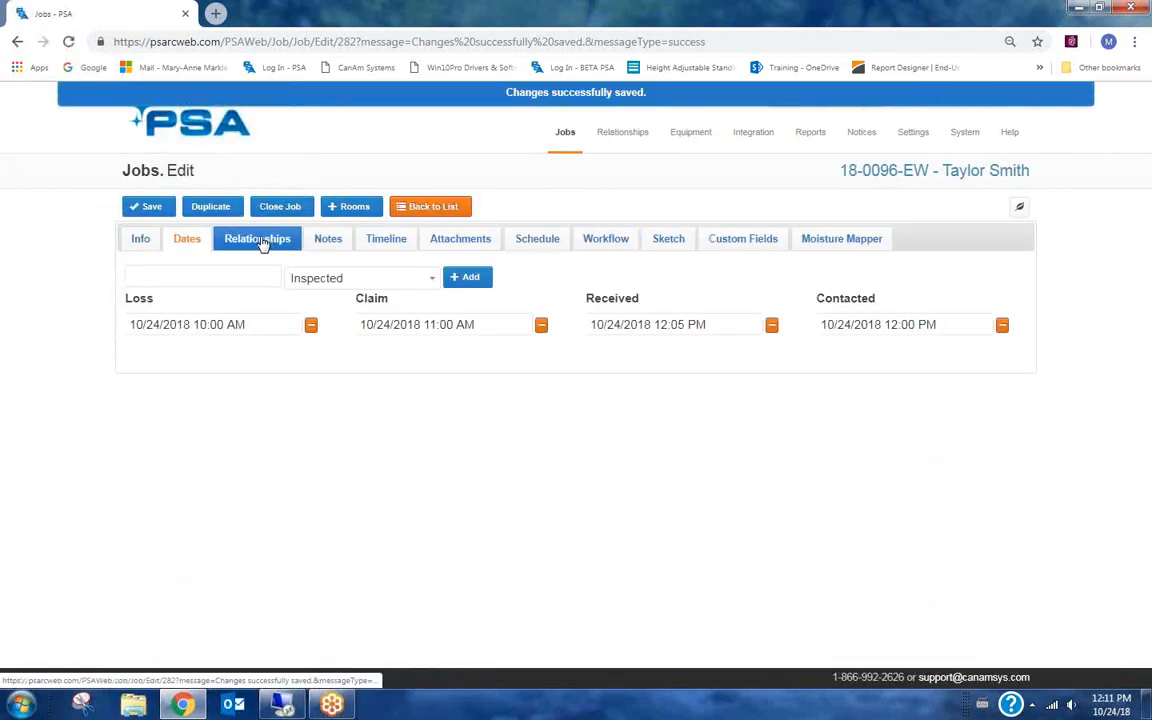
# Add an employee to the job's relationships with the type Project Manager.
pyautogui.click(252, 240)
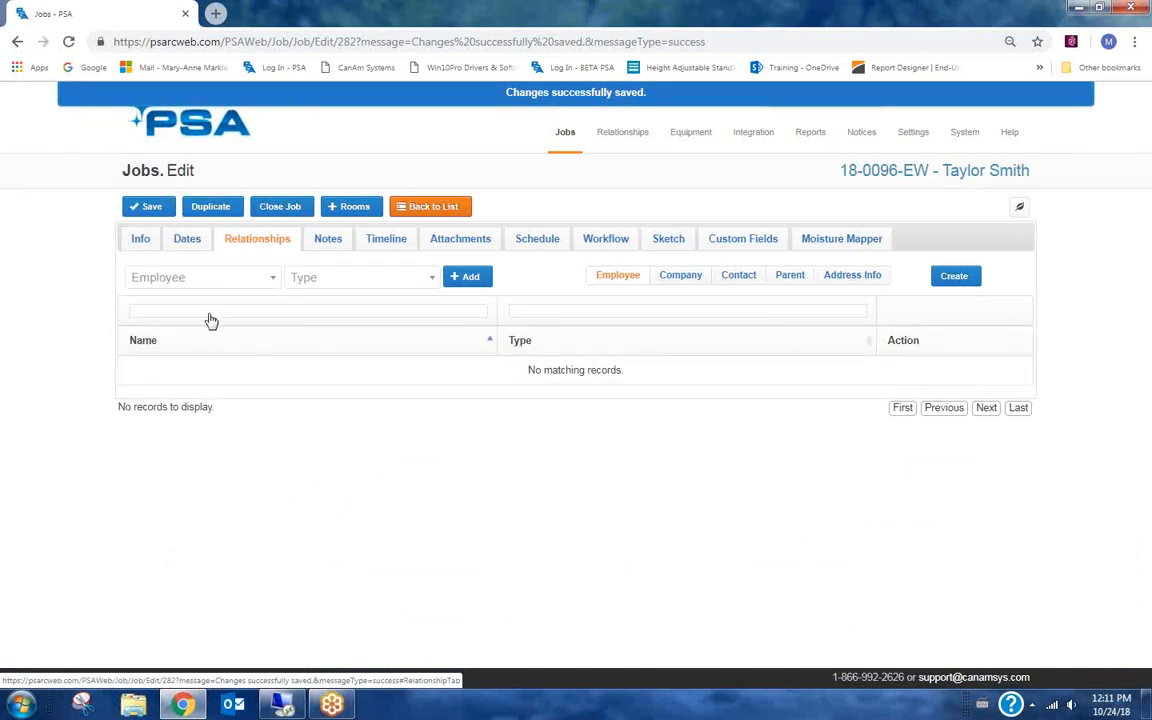
pyautogui.click(175, 282)
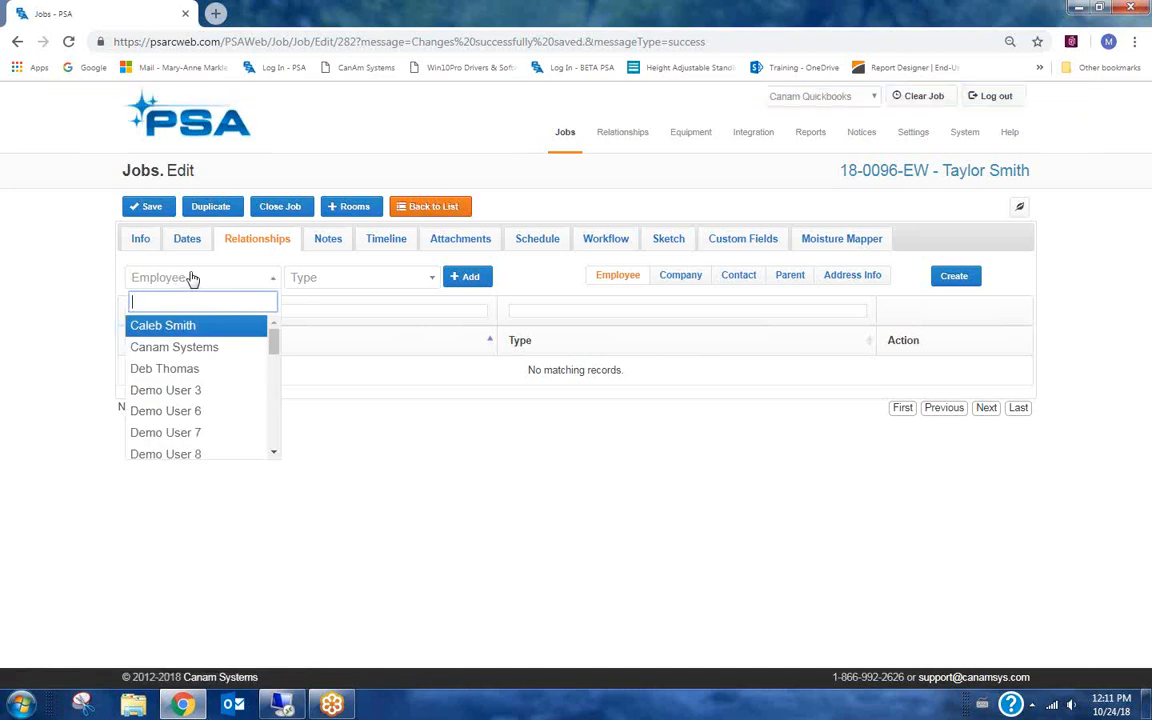
pyautogui.write('mar')
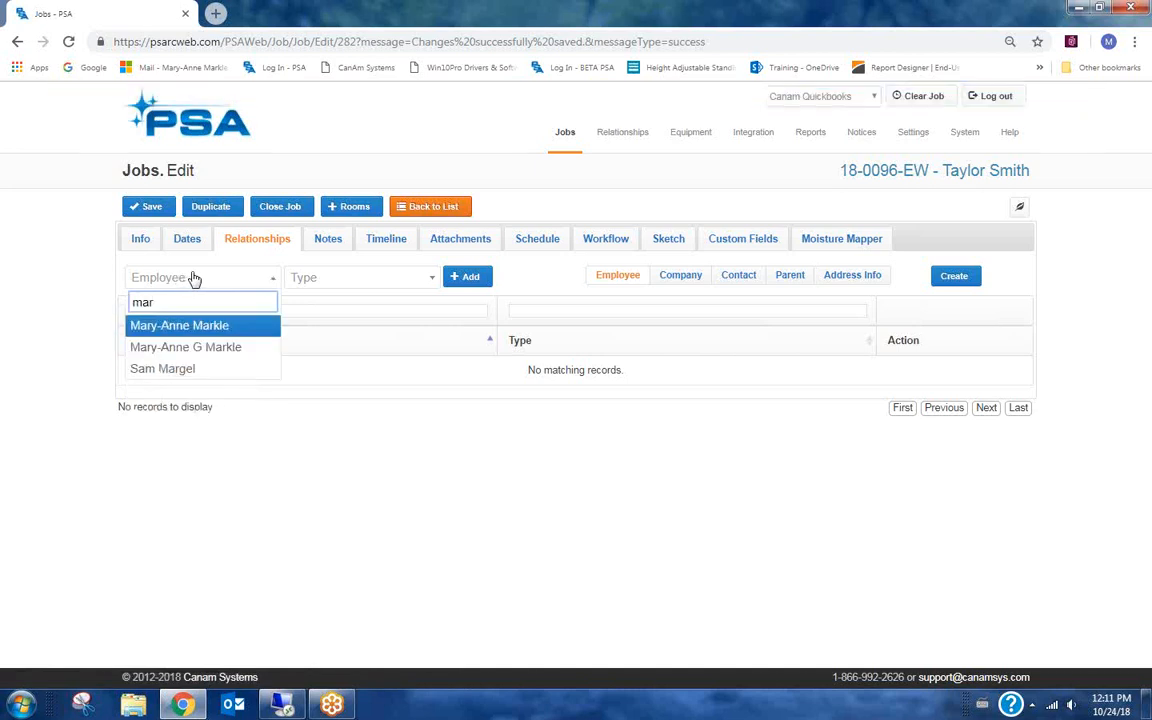
pyautogui.click(190, 347)
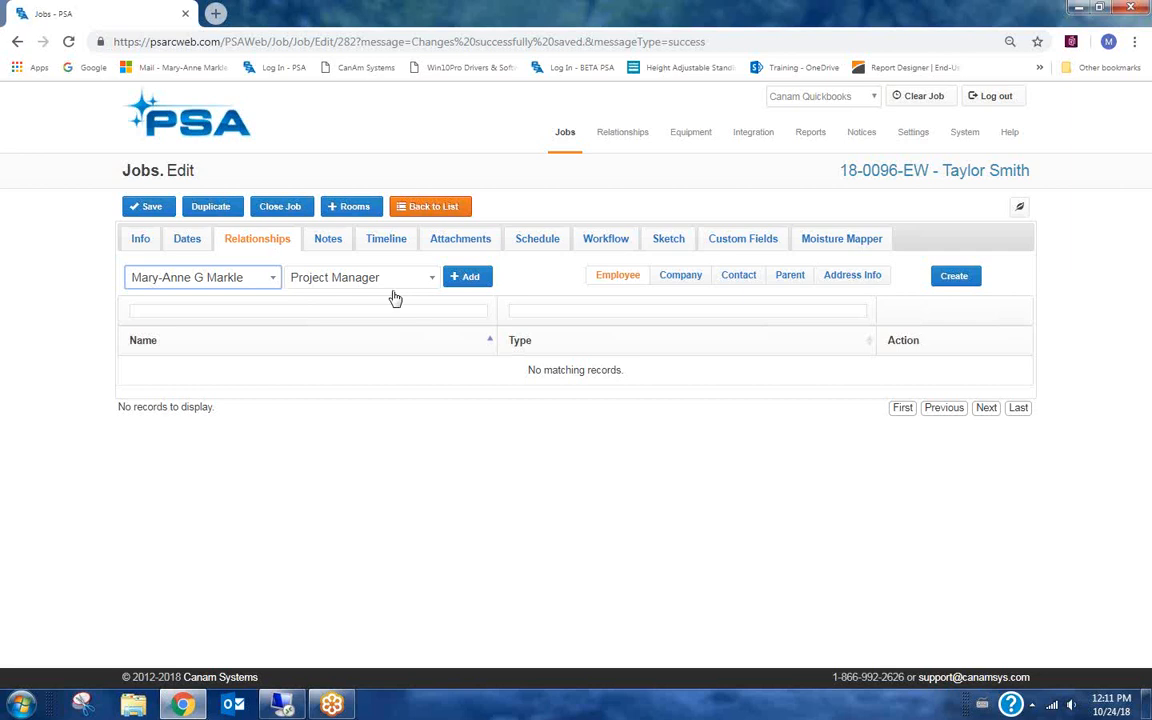
pyautogui.click(468, 280)
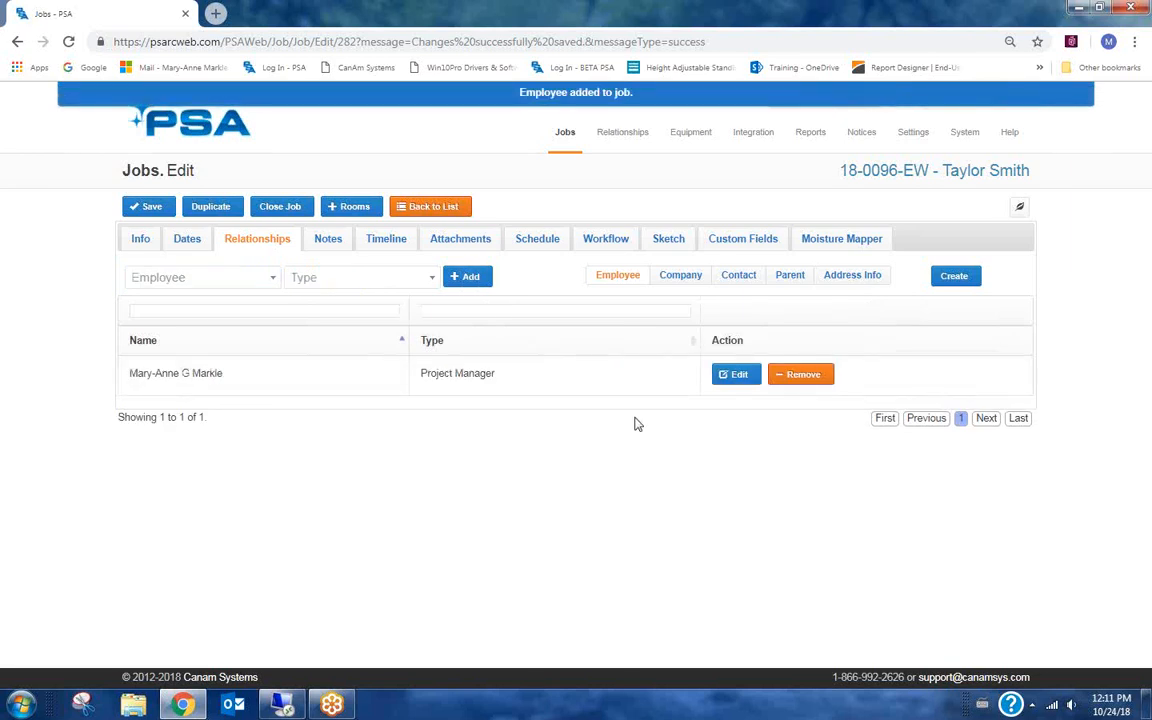
# Add a second employee to the job's relationships with the type Estimator.
pyautogui.click(205, 282)
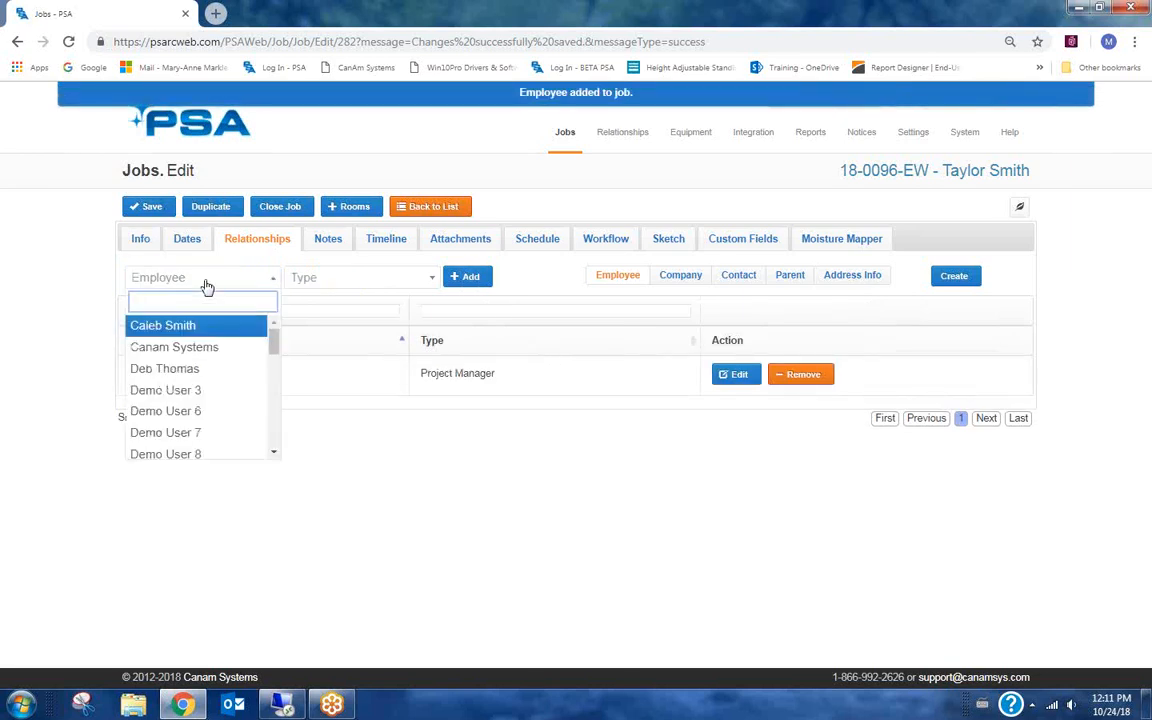
pyautogui.write('deb')
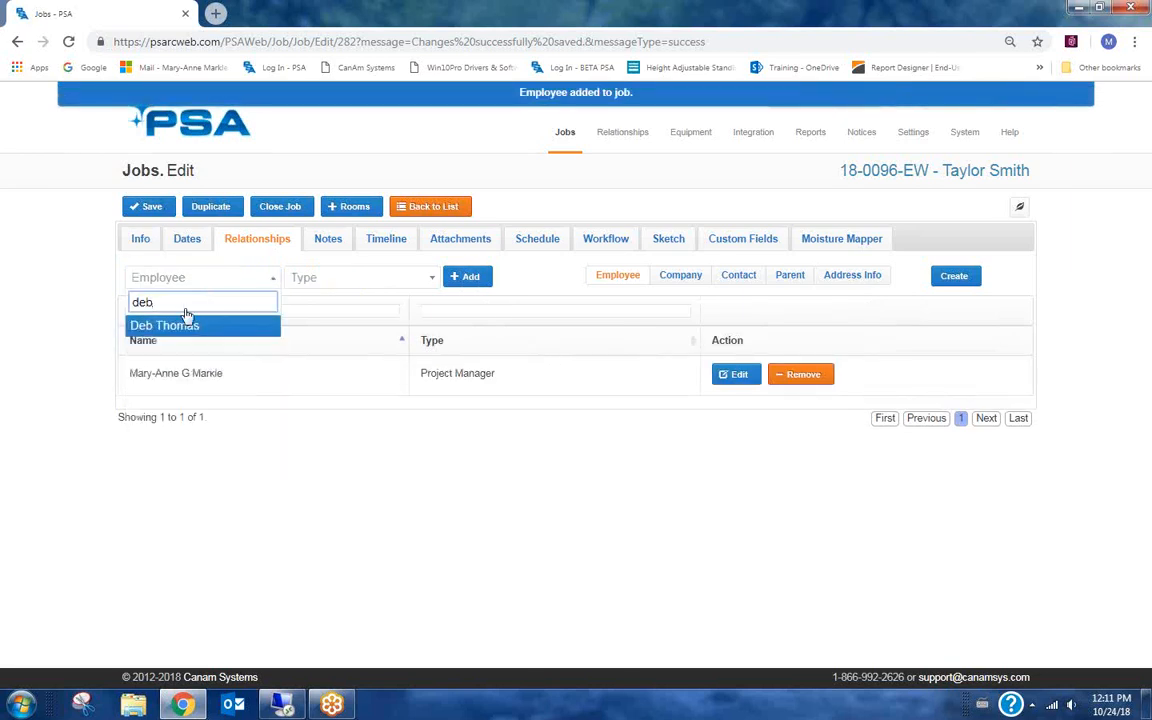
pyautogui.click(184, 326)
pyautogui.click(468, 279)
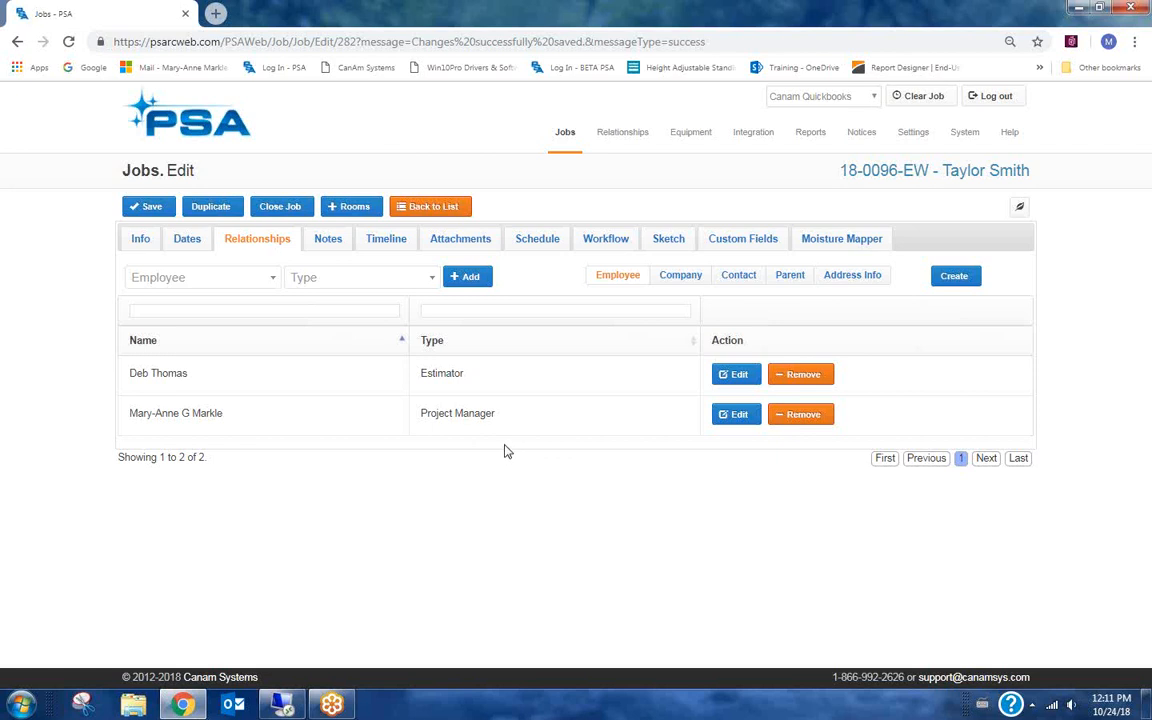
# Add the Allstate Insurance contact to the job's contact relationships with the type Adjuster.
pyautogui.click(679, 280)
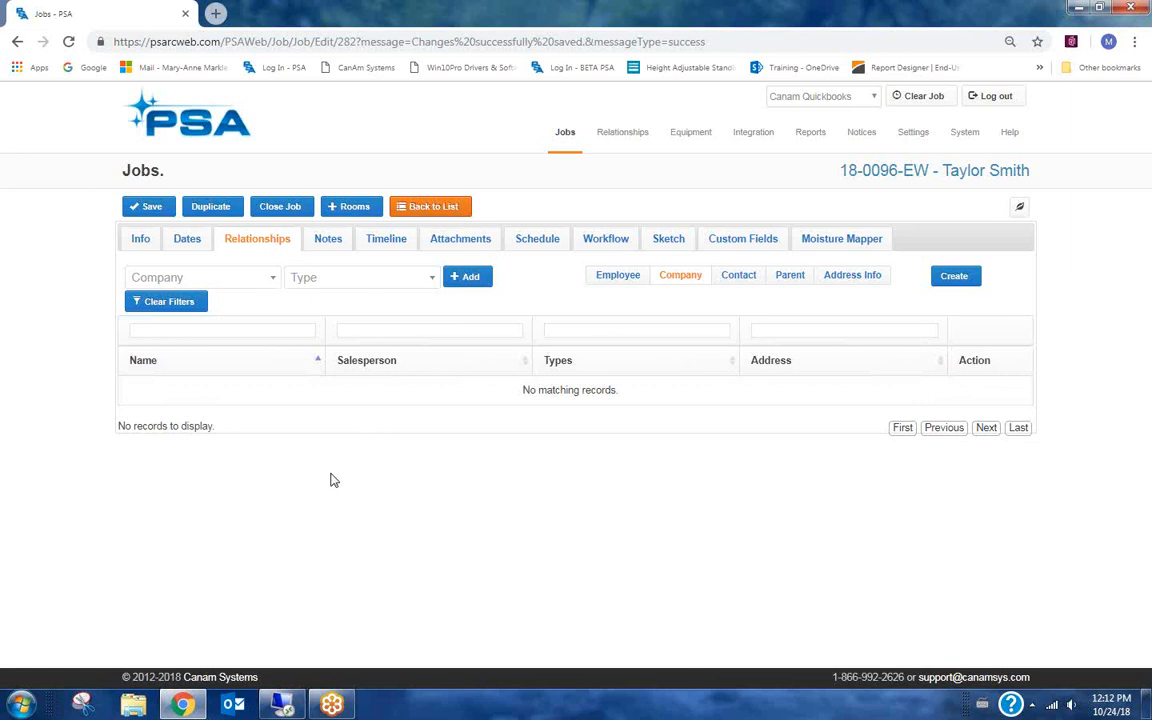
pyautogui.click(139, 244)
pyautogui.click(748, 277)
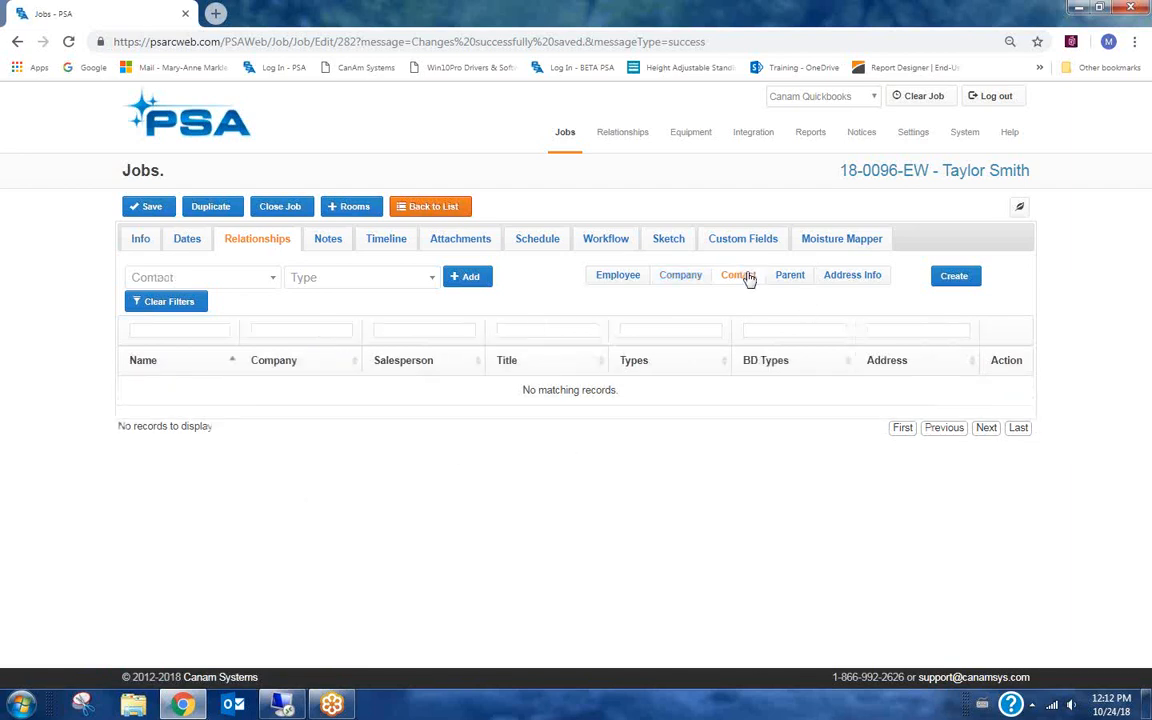
pyautogui.click(215, 277)
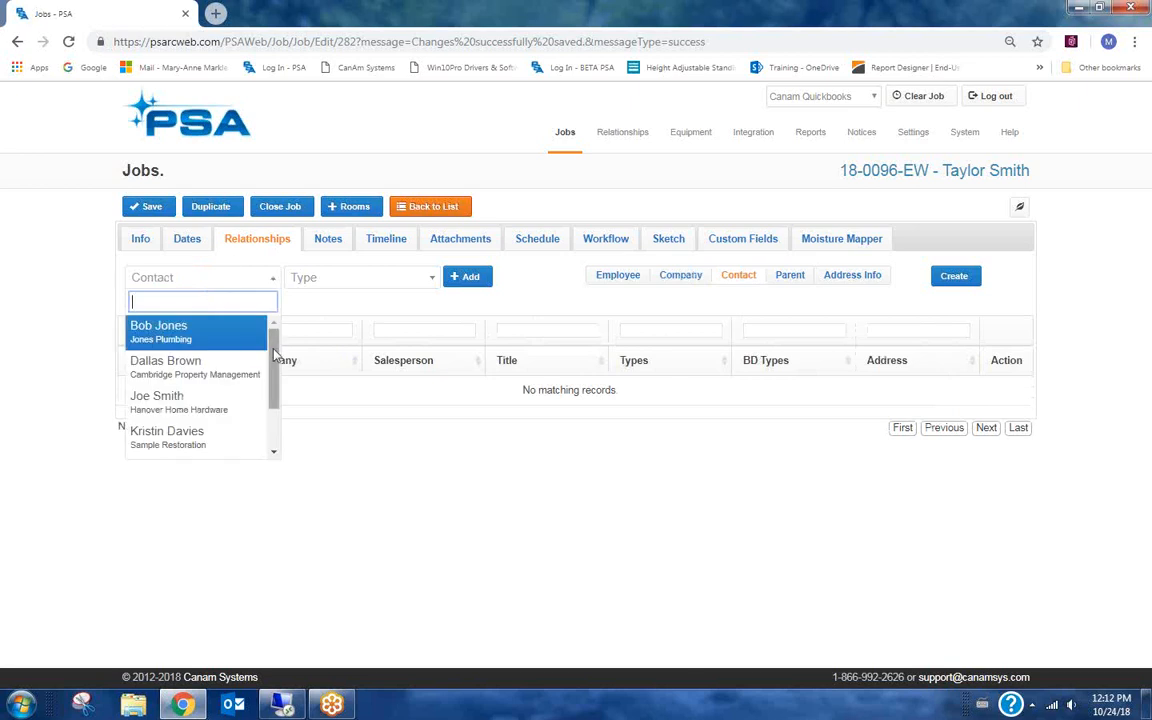
pyautogui.scroll(-2, 246, 340)
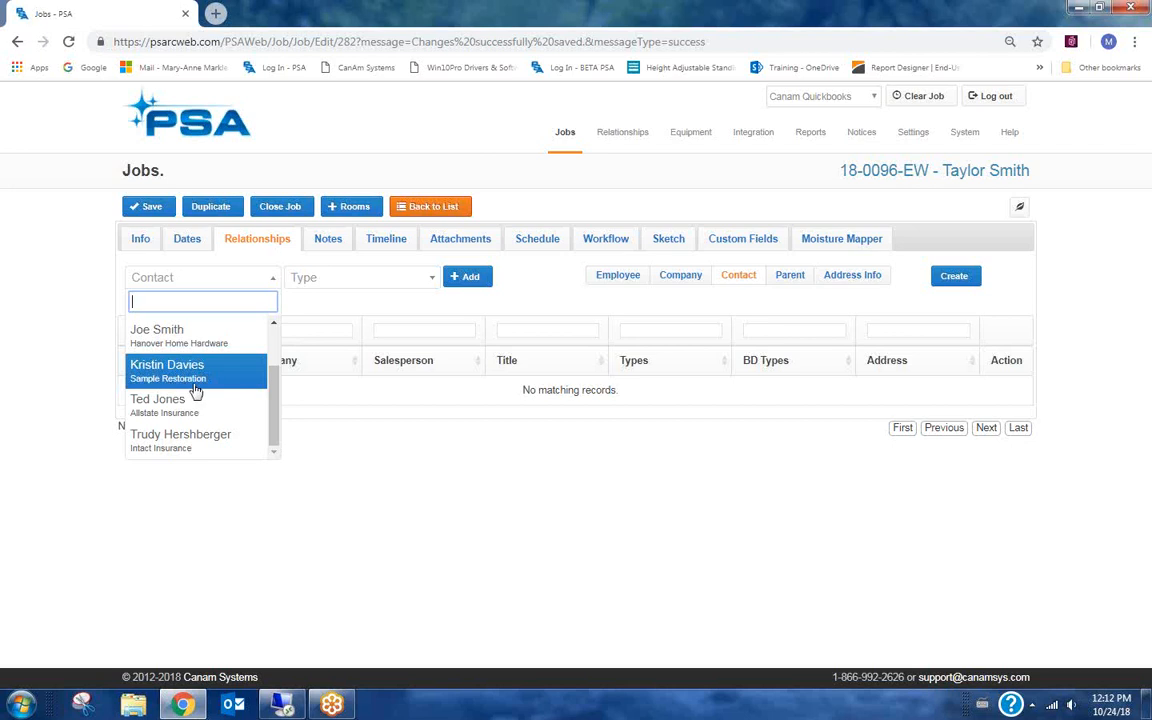
pyautogui.scroll(1, 196, 390)
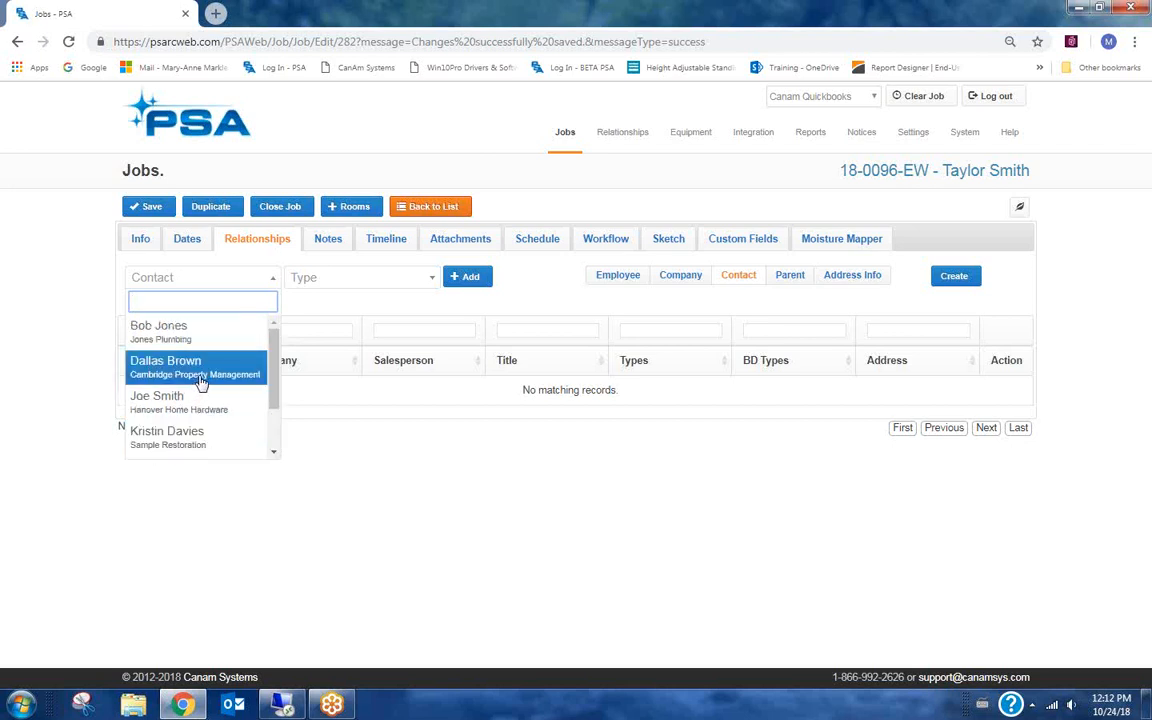
pyautogui.scroll(-1, 272, 392)
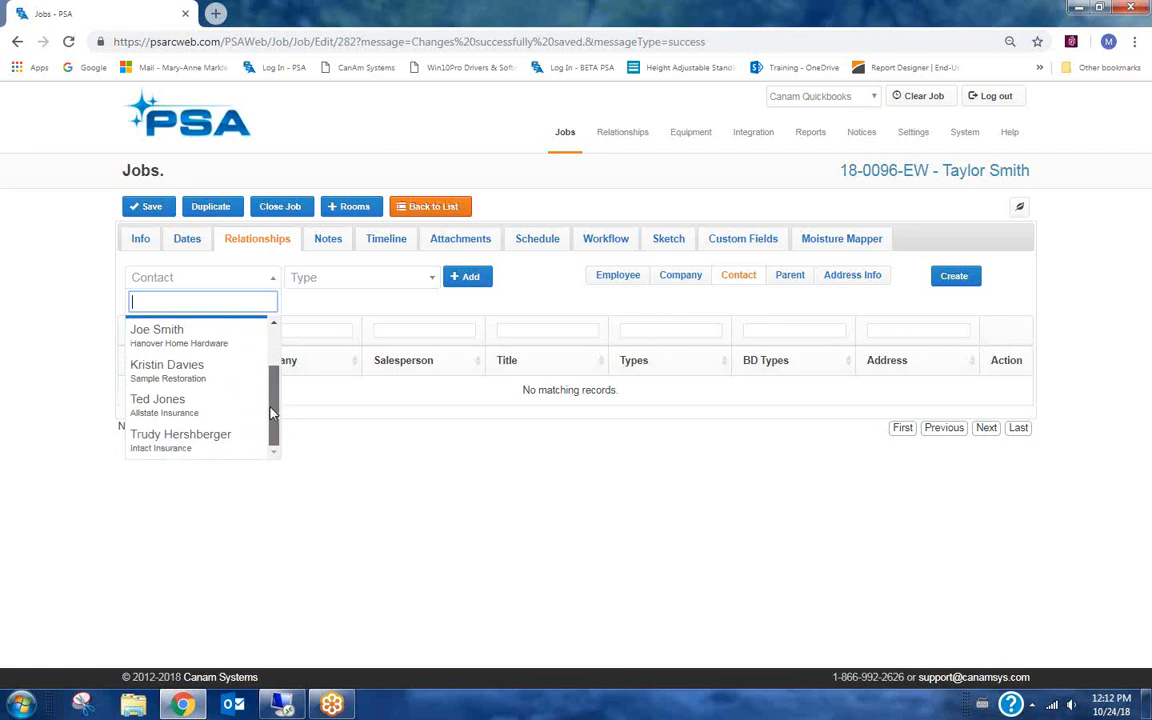
pyautogui.moveTo(272, 410); pyautogui.dragTo(278, 315)
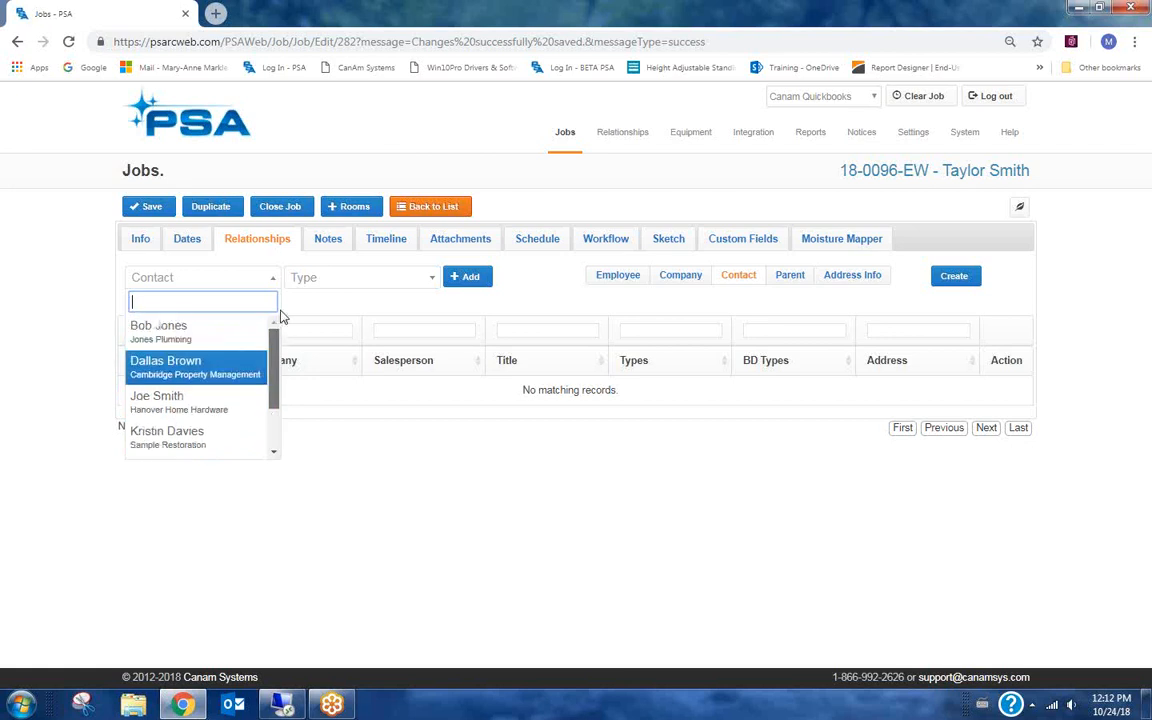
pyautogui.click(692, 279)
pyautogui.moveTo(272, 362); pyautogui.dragTo(268, 408)
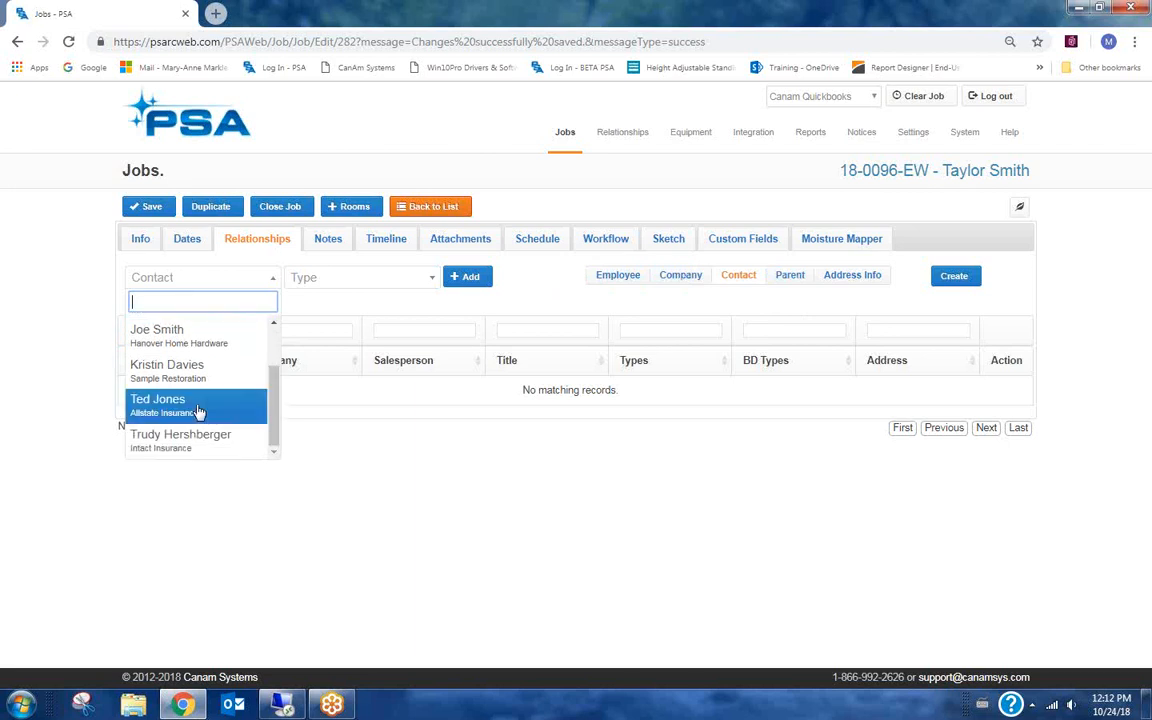
pyautogui.click(163, 401)
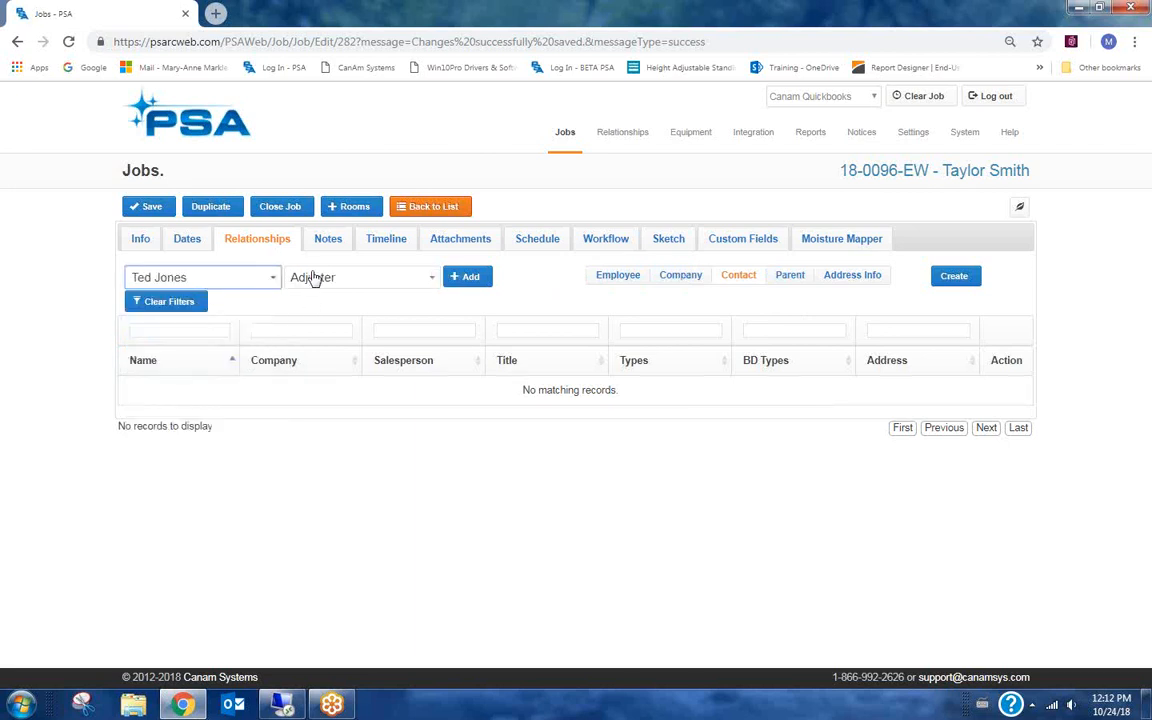
pyautogui.click(471, 282)
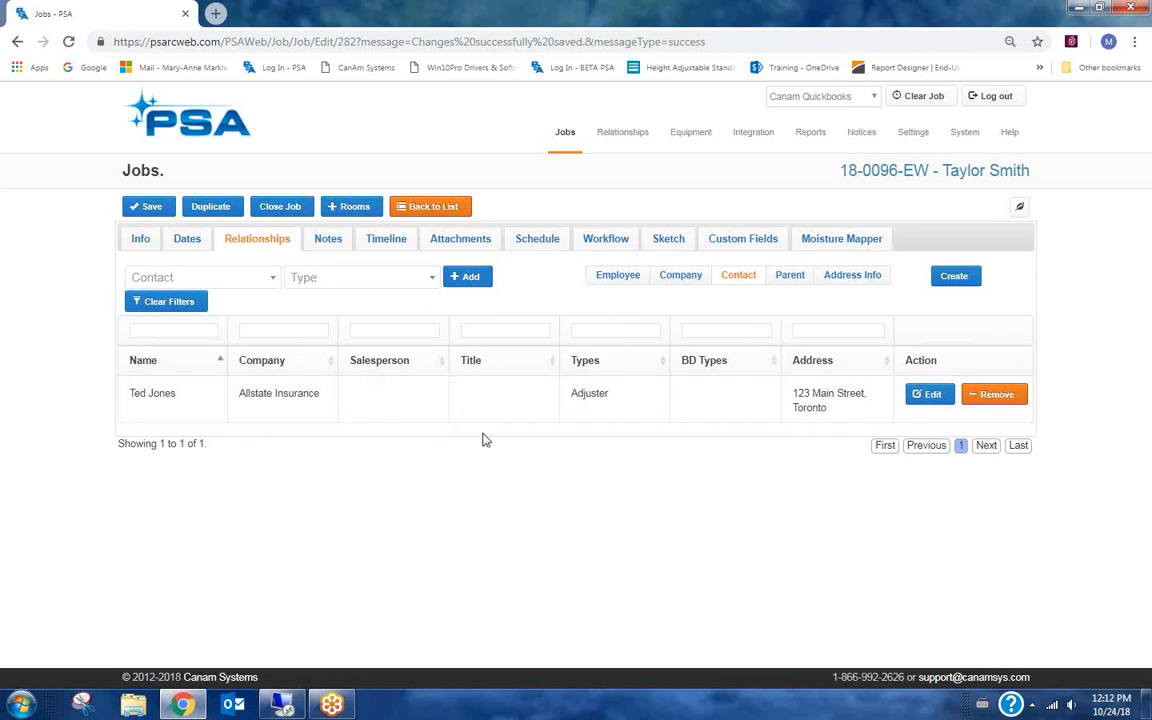
# Review the job's company relationship and the adjuster contact's details, then save the job.
pyautogui.click(681, 277)
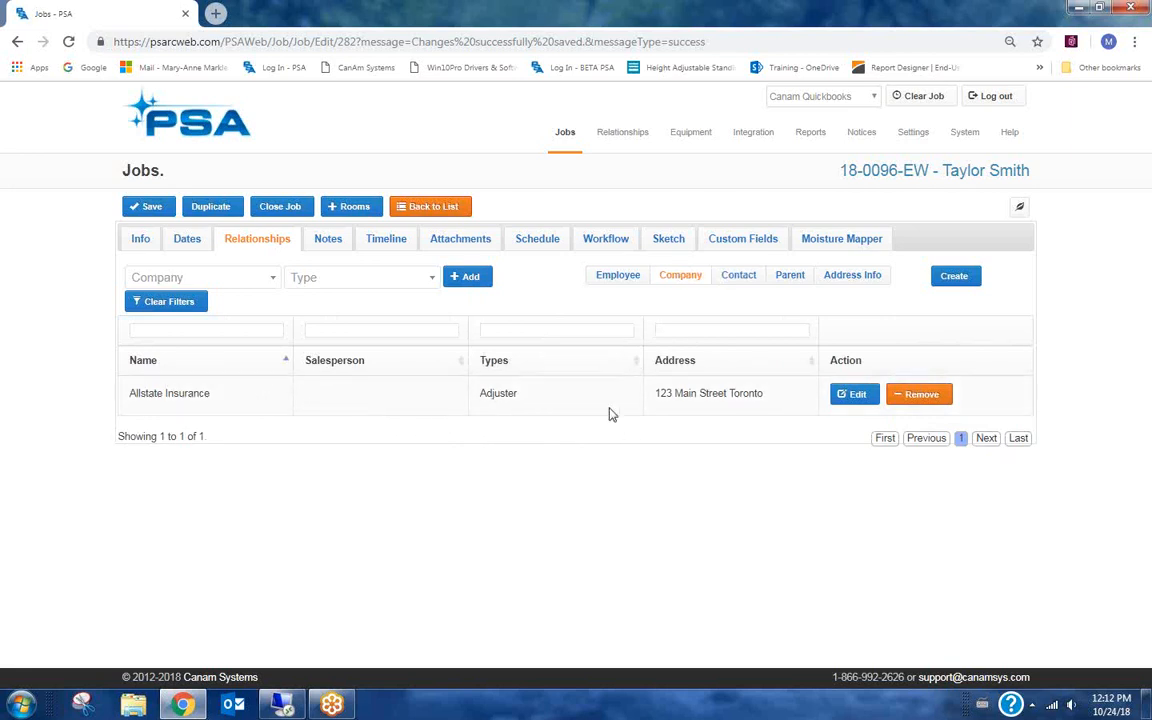
pyautogui.click(742, 280)
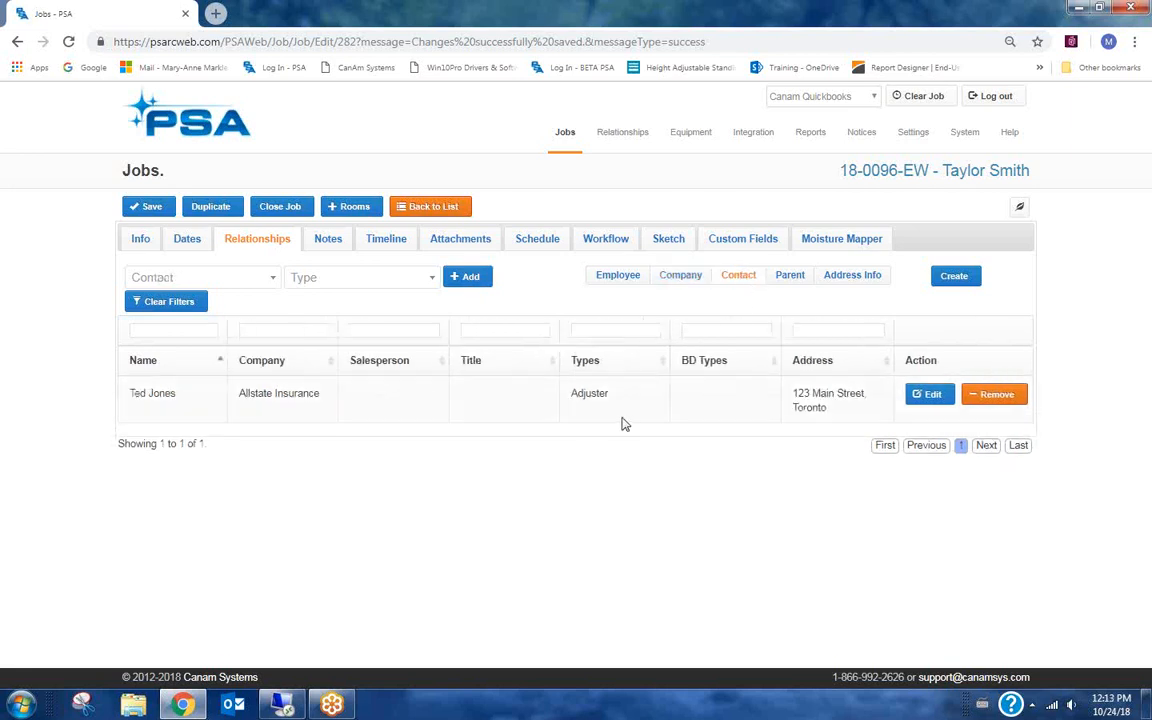
pyautogui.click(929, 395)
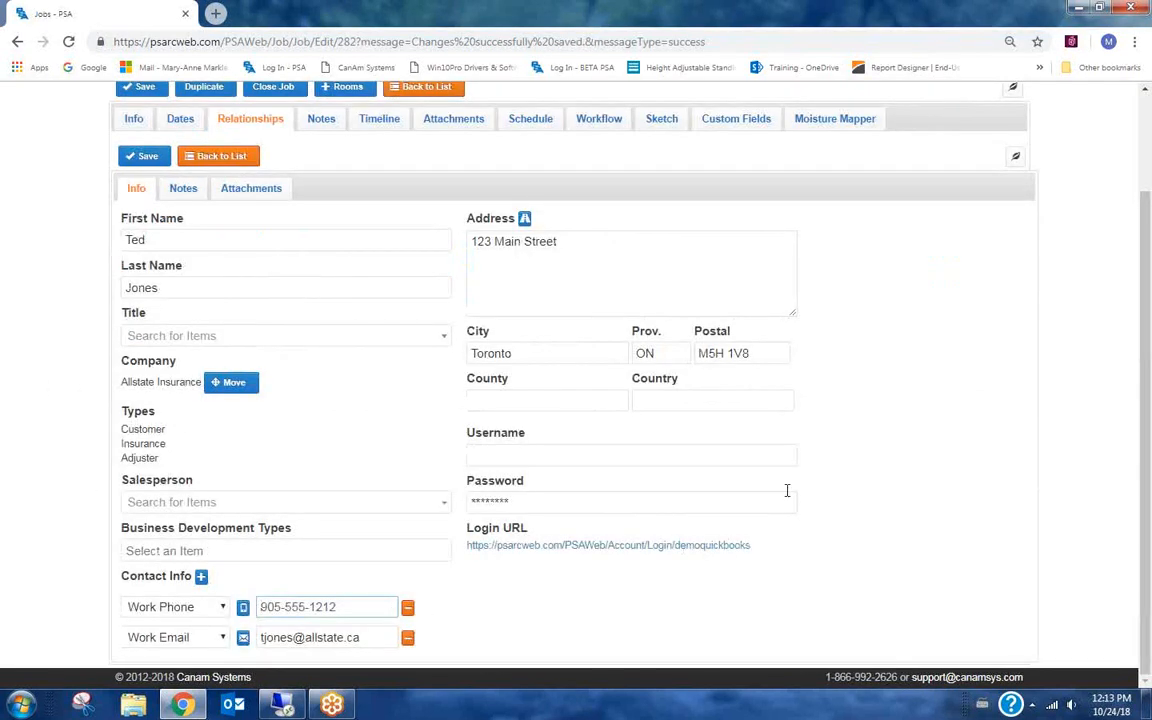
pyautogui.click(222, 157)
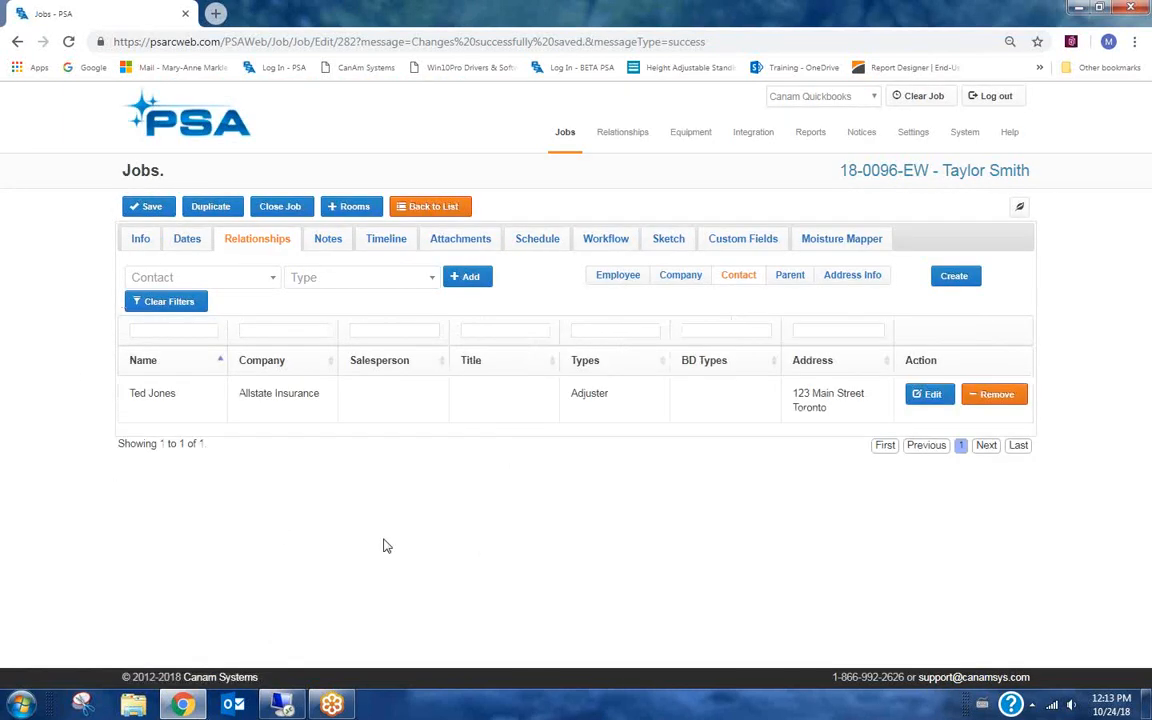
pyautogui.click(149, 207)
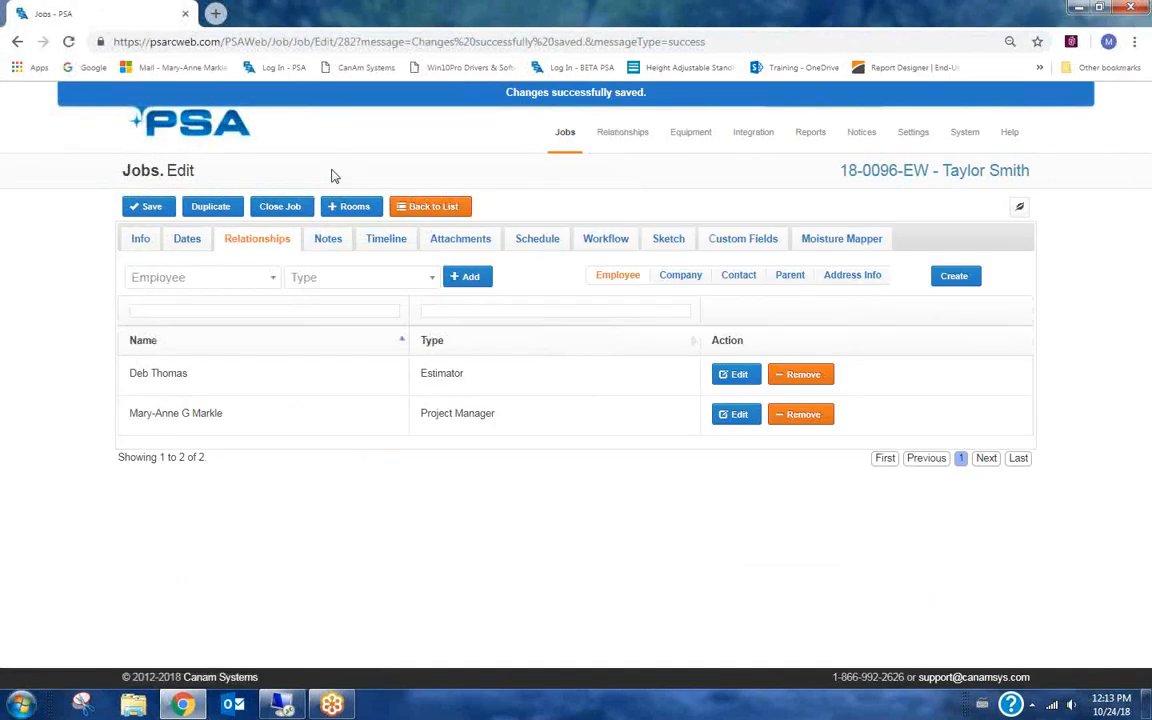
# Open the job's notes and filter the list to general notes only.
pyautogui.click(327, 241)
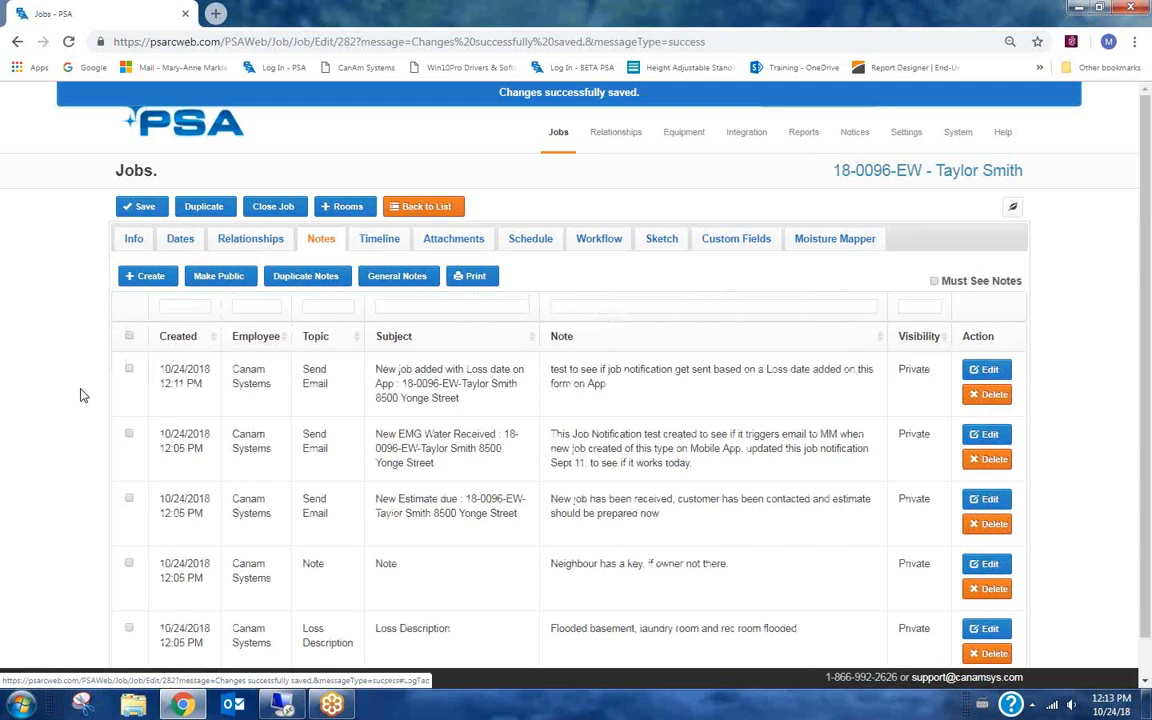
pyautogui.scroll(-1, 85, 394)
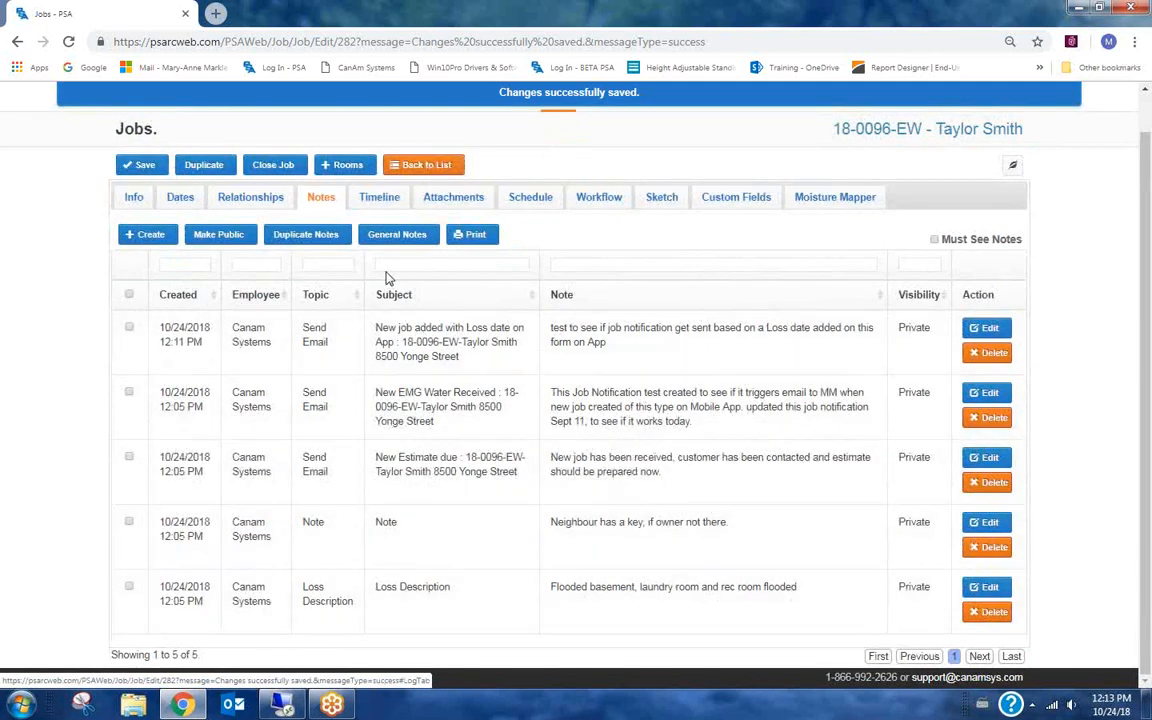
pyautogui.click(397, 234)
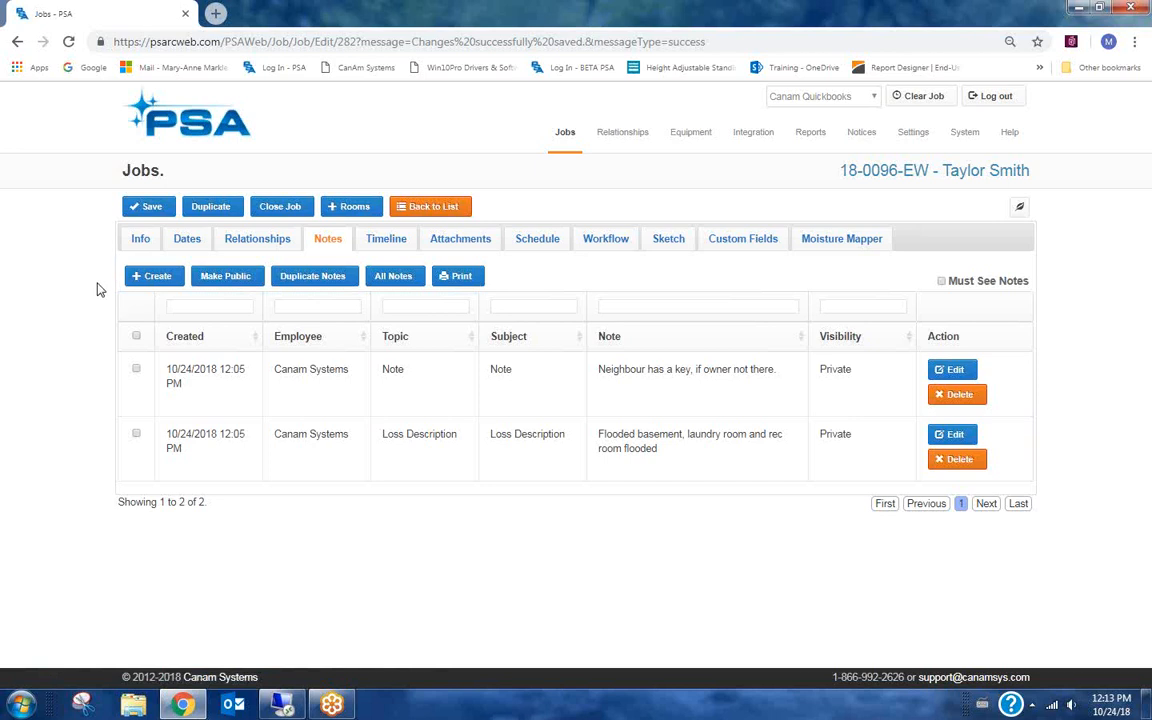
# Create a new note populated from the "New Job Information - Insurance Job - MM" log template.
pyautogui.click(152, 279)
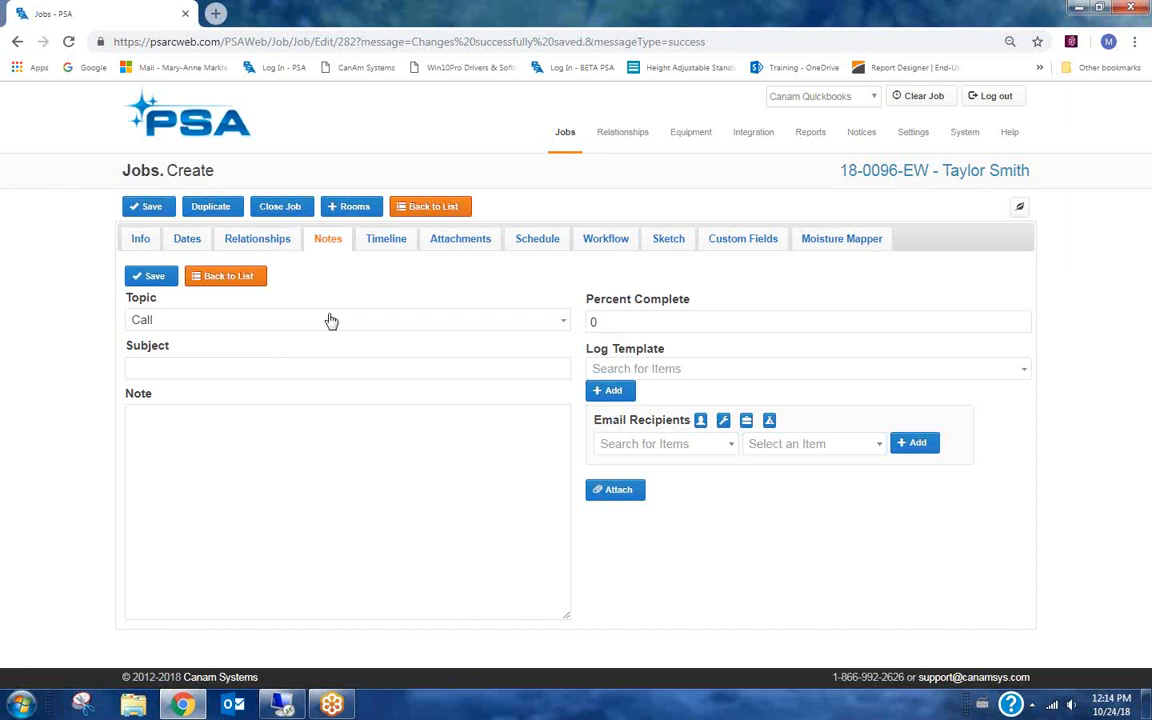
pyautogui.click(673, 370)
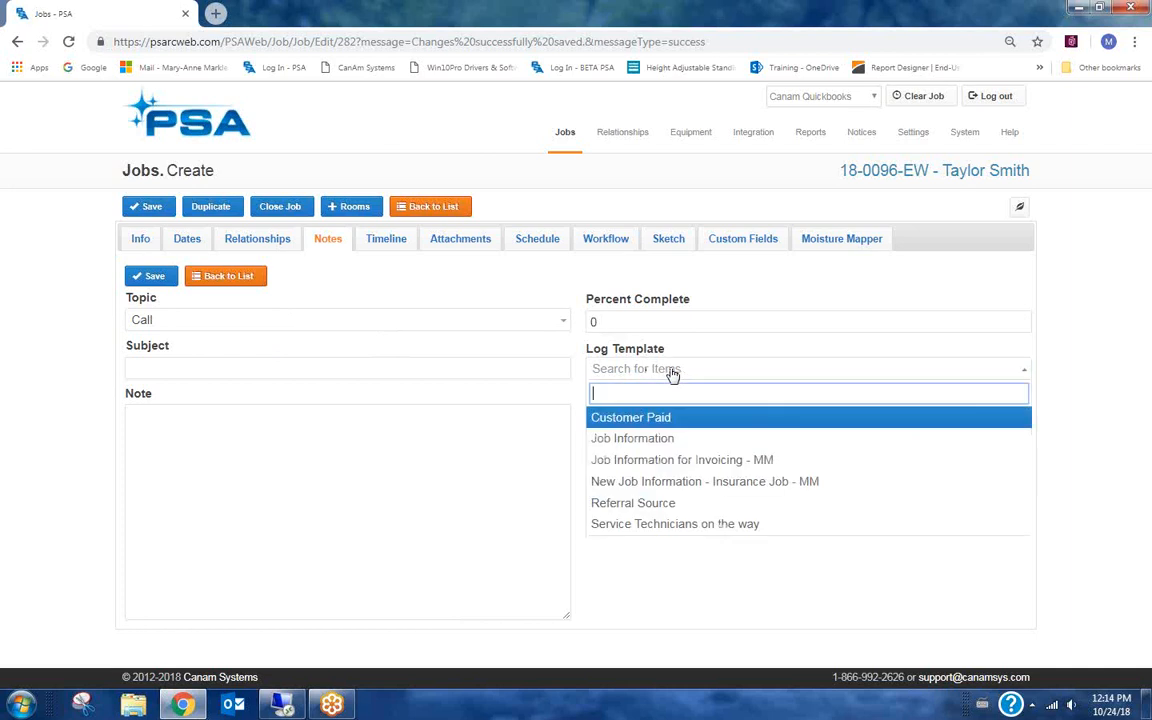
pyautogui.click(799, 481)
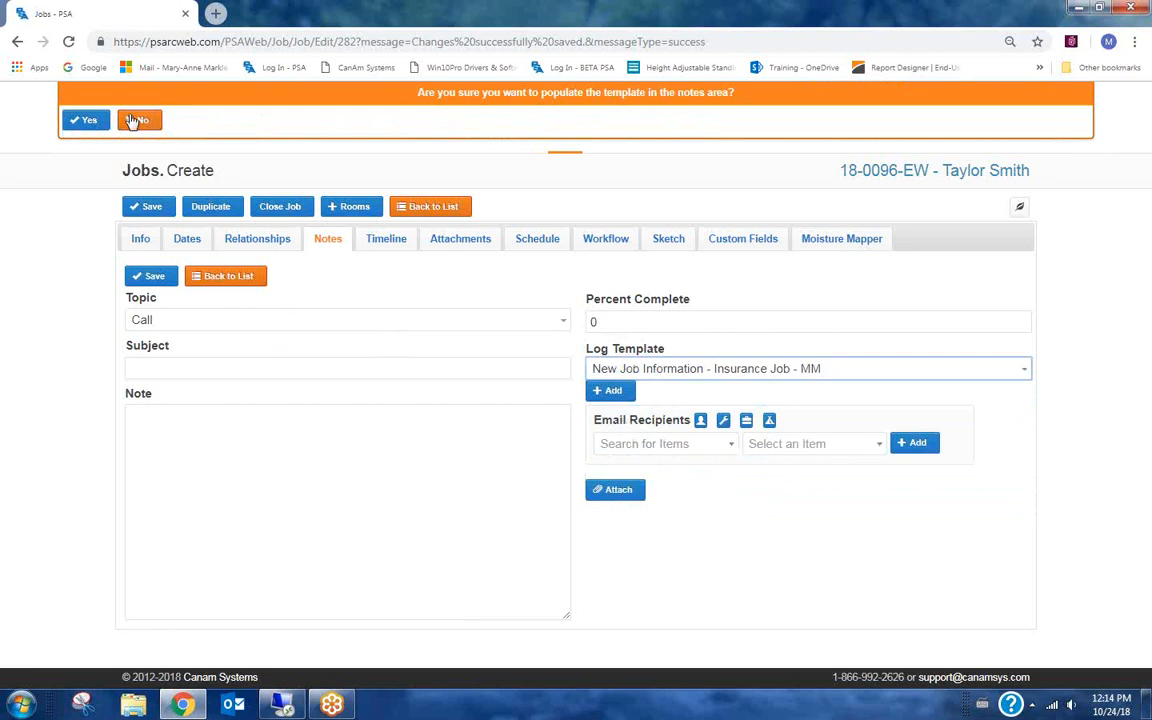
pyautogui.click(85, 120)
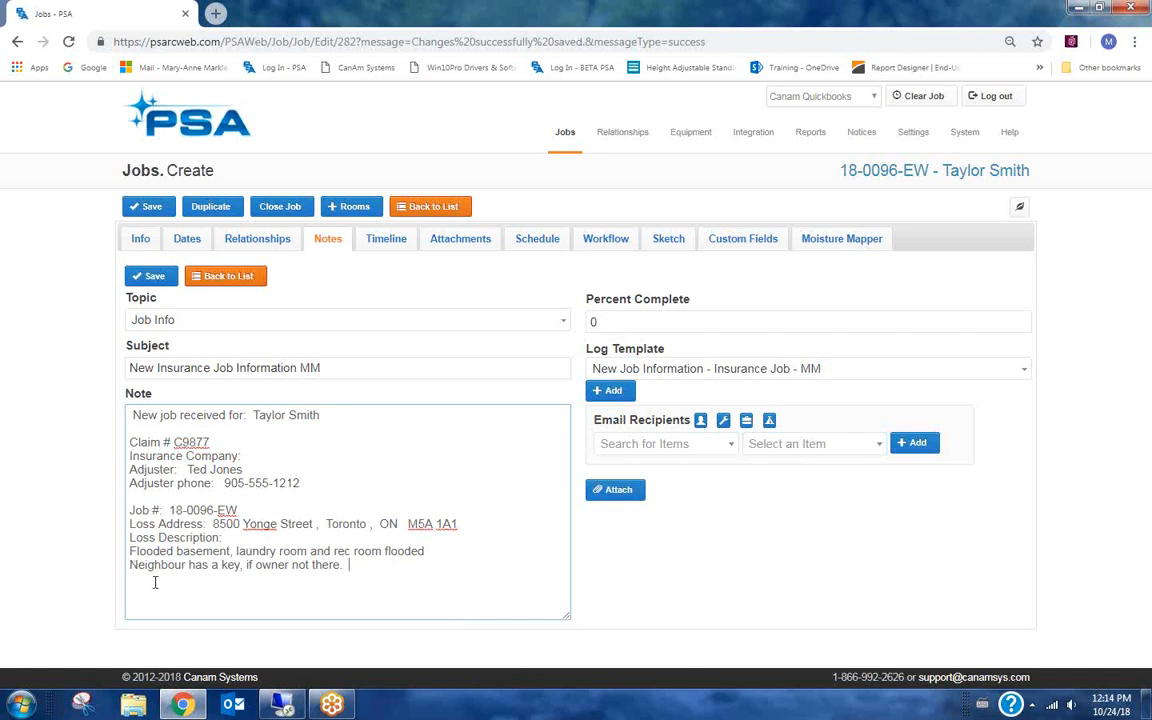
# Import the job employees as email recipients, remove the second recipient, and save the note.
pyautogui.moveTo(345, 565); pyautogui.dragTo(240, 569)
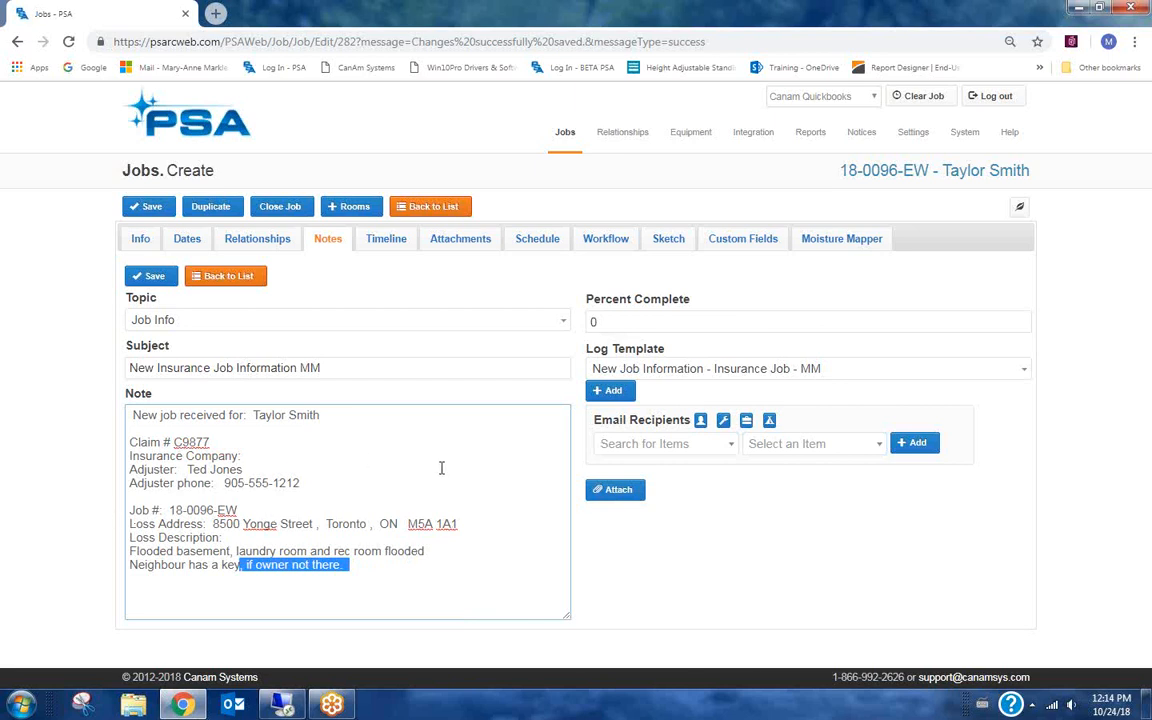
pyautogui.click(724, 421)
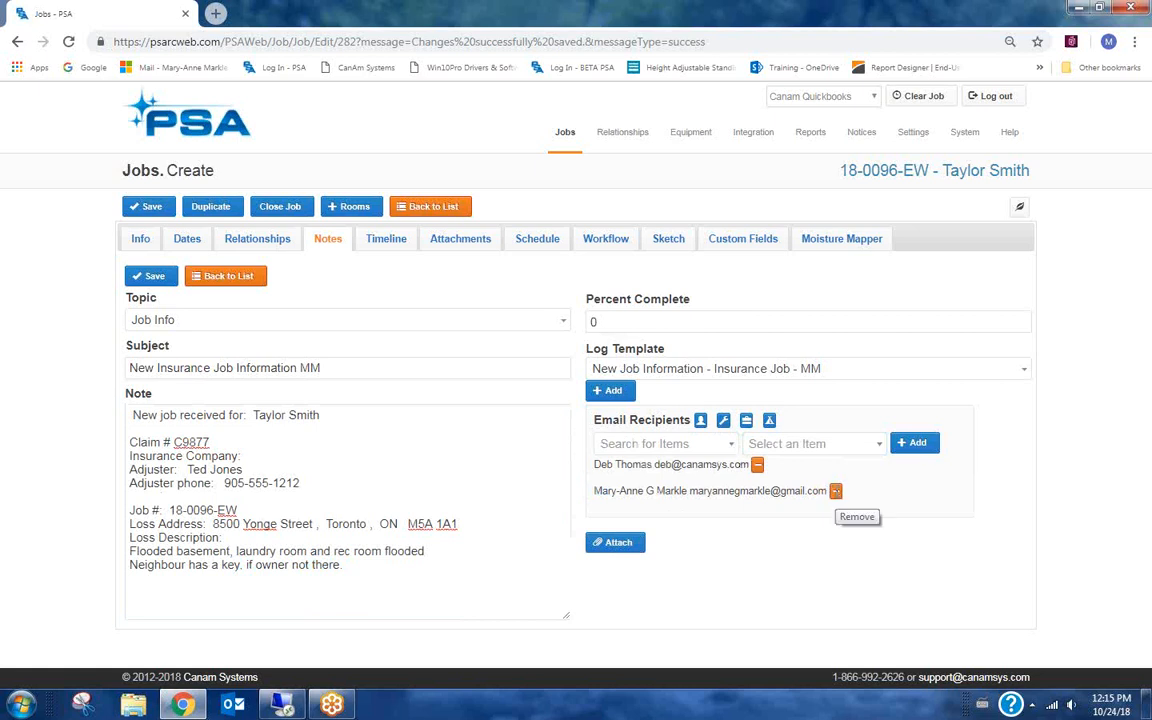
pyautogui.click(836, 493)
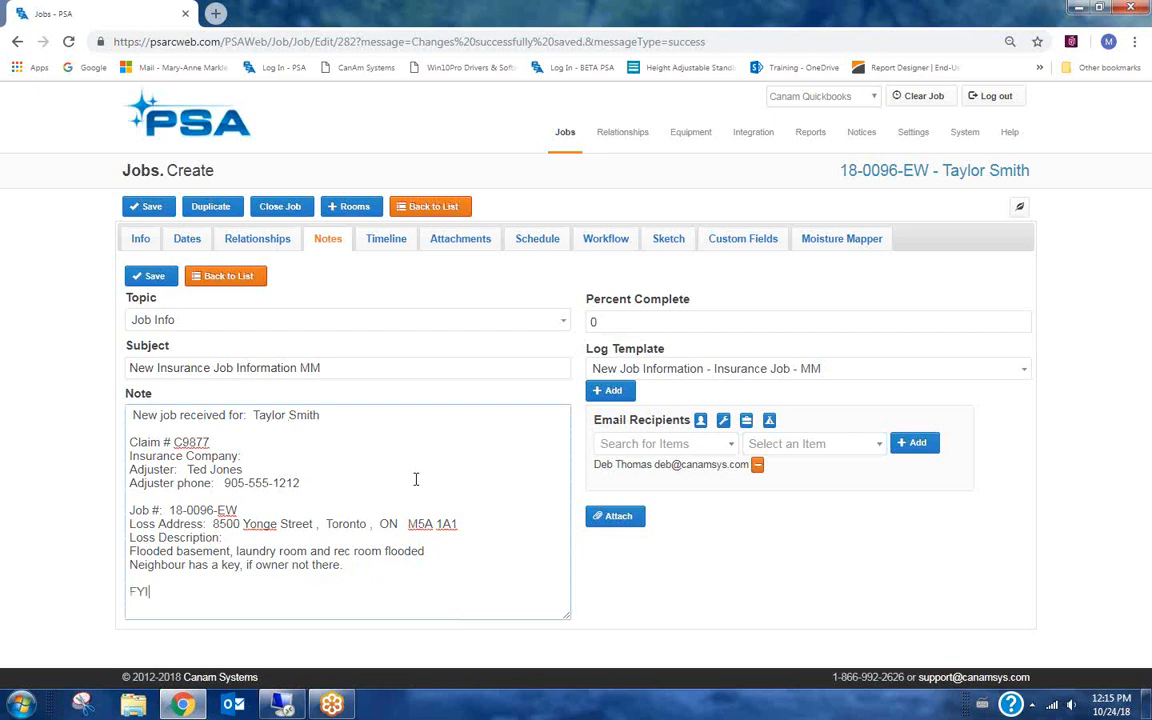
pyautogui.click(155, 280)
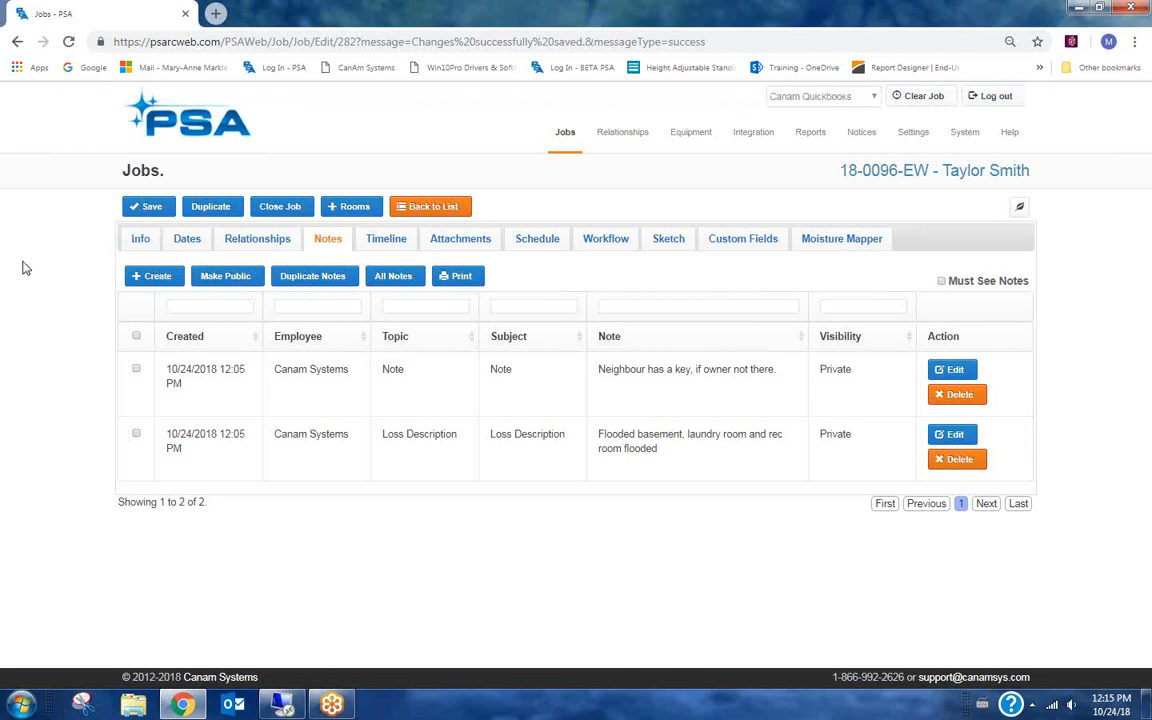
# Review the job's timeline.
pyautogui.click(385, 240)
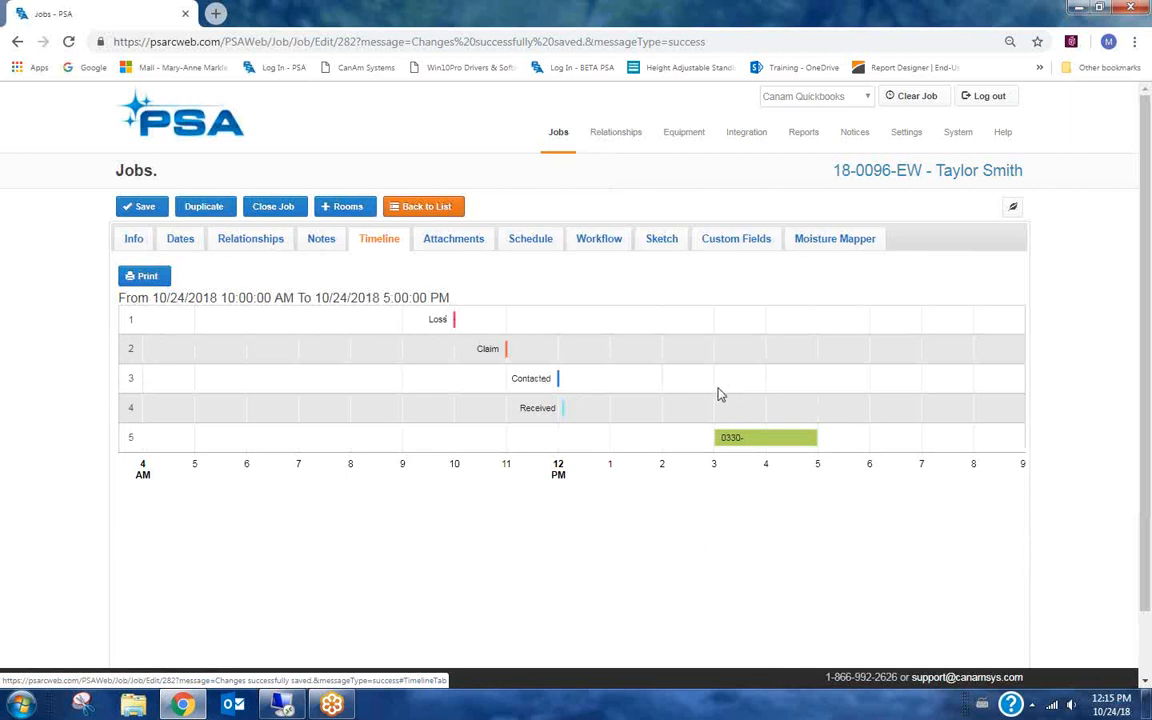
# Add an Inspected date set to 10/24/2018 1:16 PM and save the job.
pyautogui.moveTo(745, 446)
pyautogui.click(185, 241)
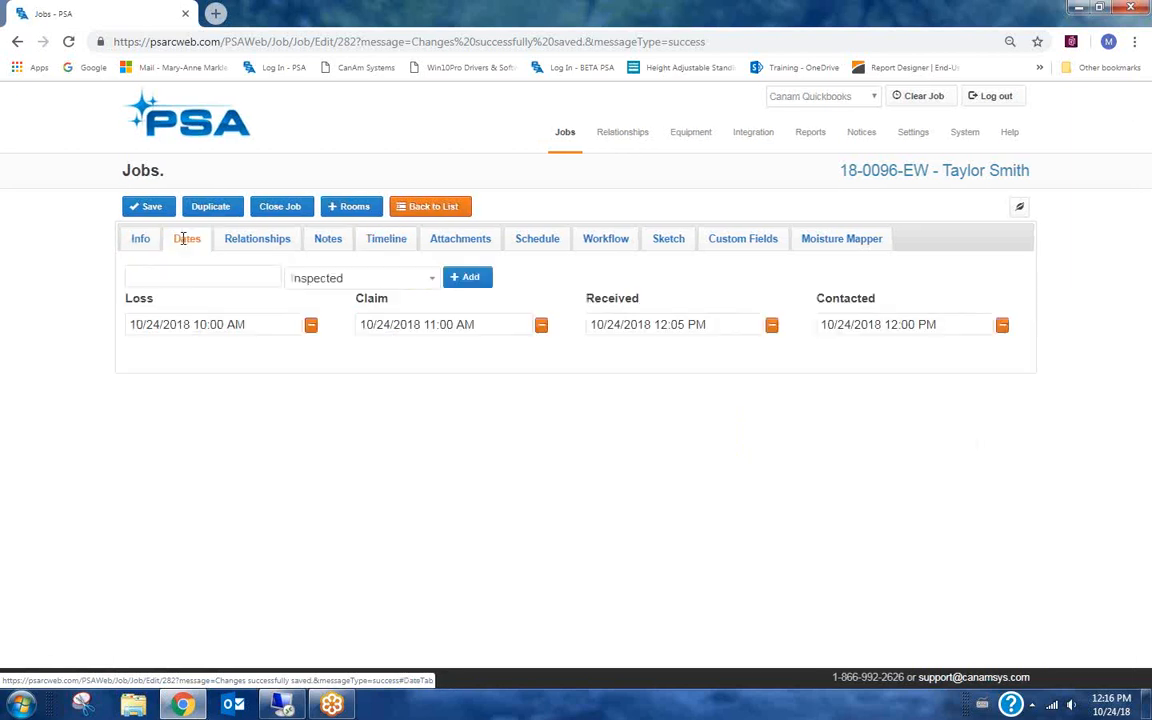
pyautogui.click(470, 280)
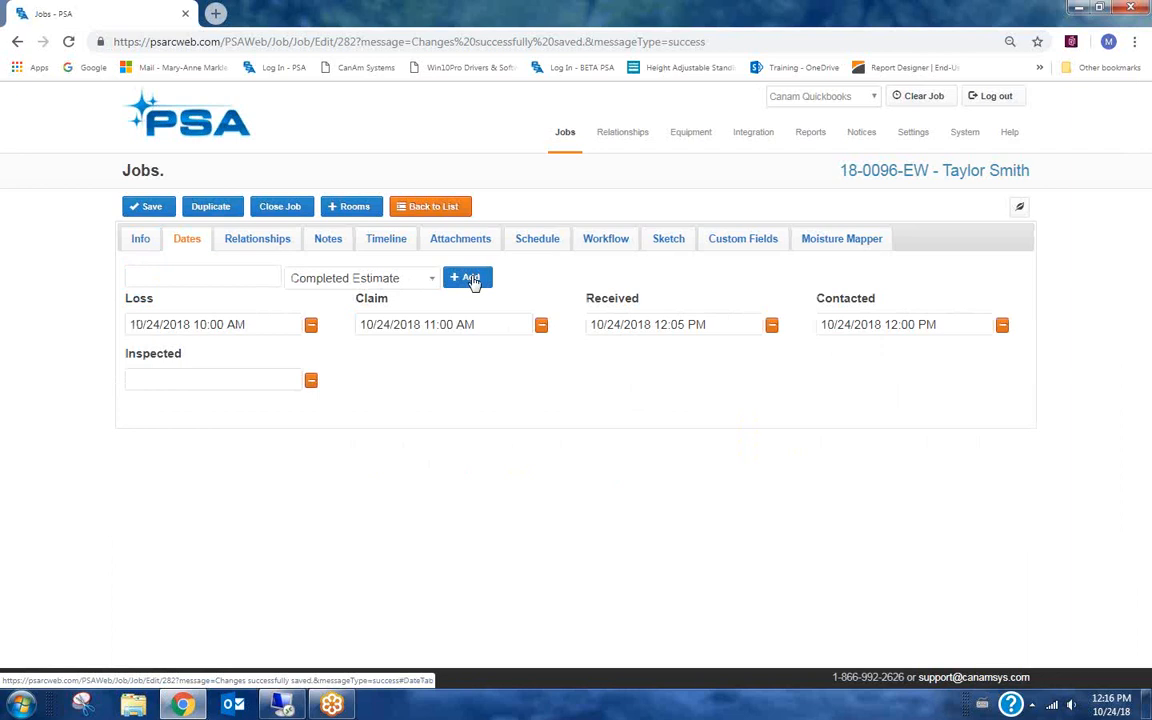
pyautogui.click(185, 378)
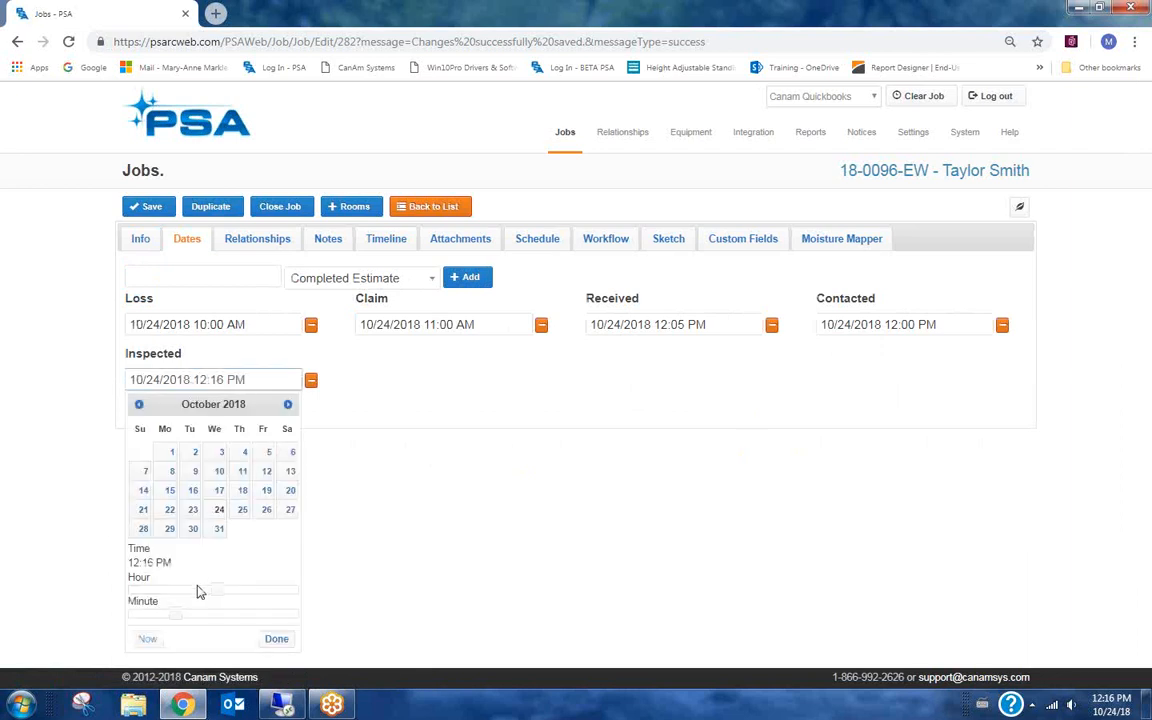
pyautogui.moveTo(216, 587); pyautogui.dragTo(225, 589)
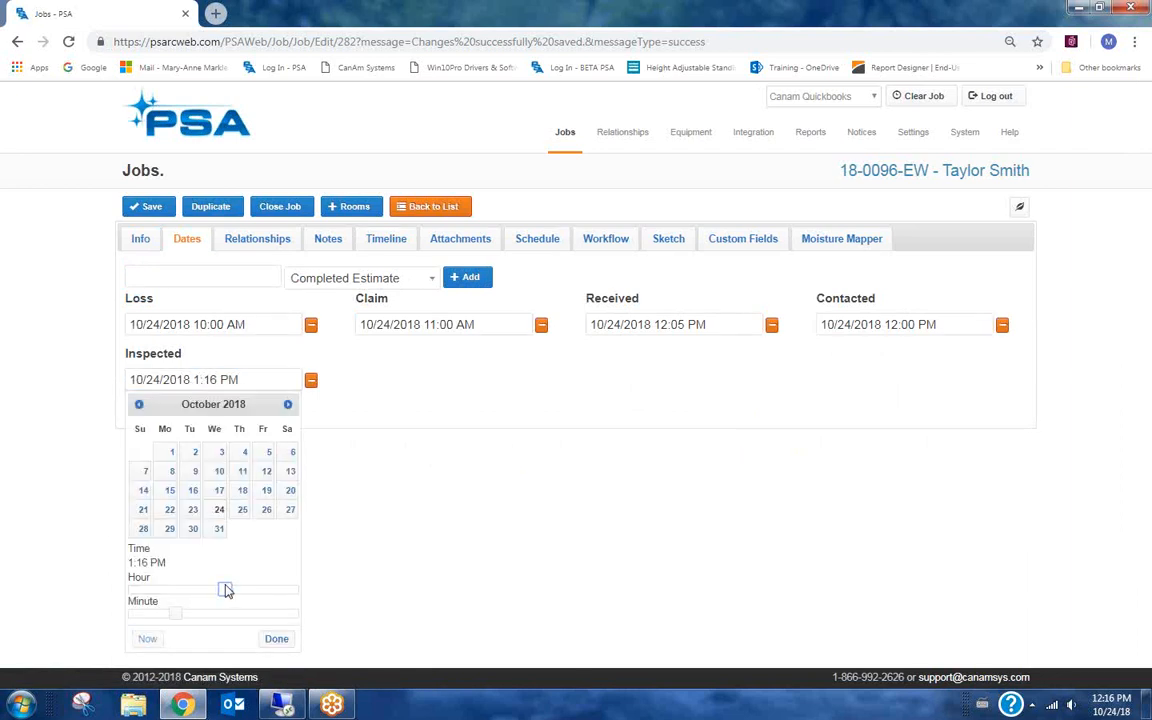
pyautogui.click(277, 638)
pyautogui.click(142, 206)
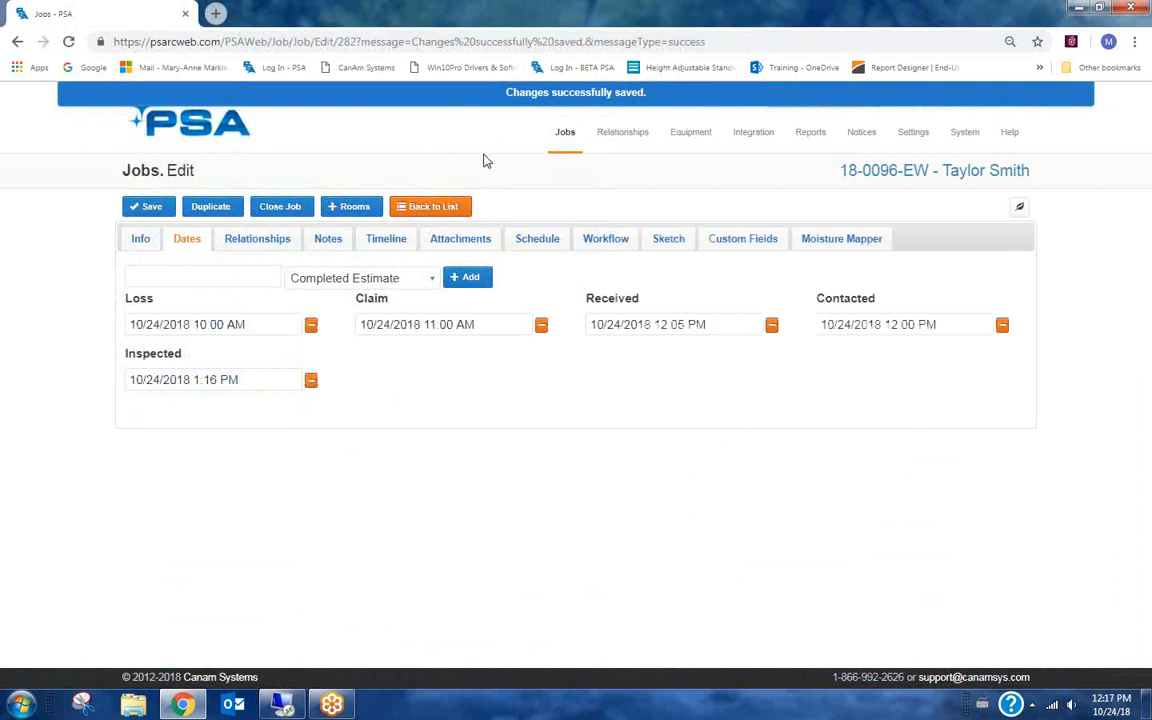
# Open the job's work orders and add a line item described as "Assessment of Inspection".
pyautogui.moveTo(562, 141)
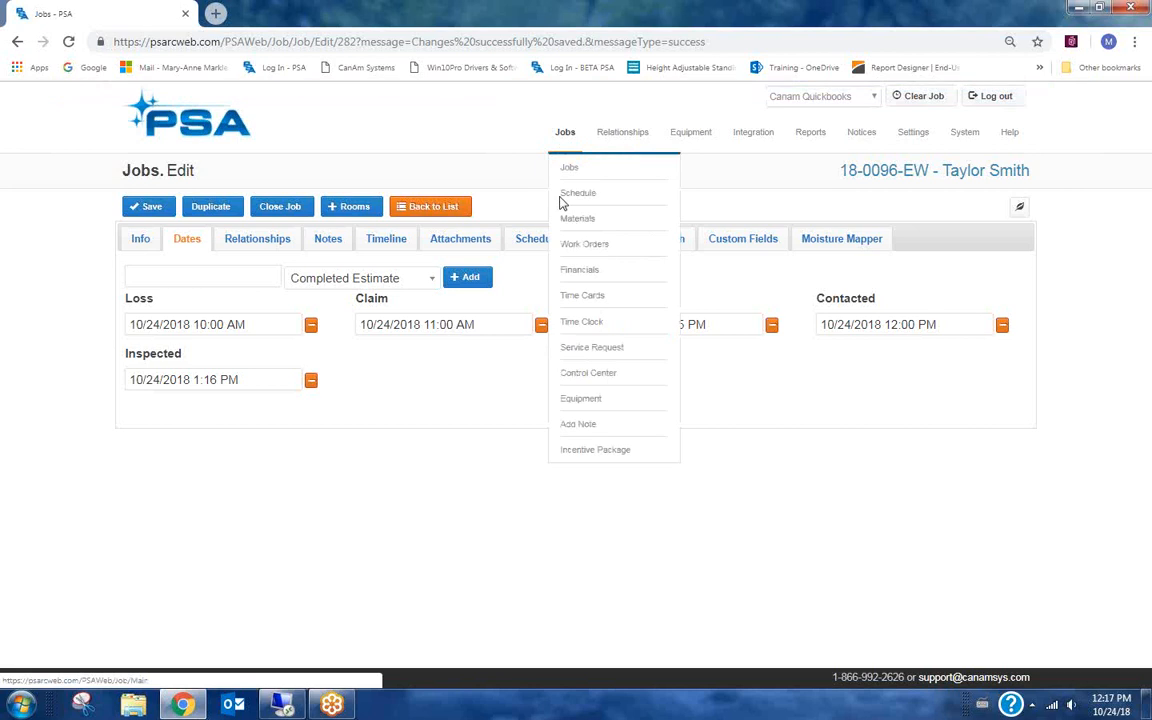
pyautogui.click(590, 250)
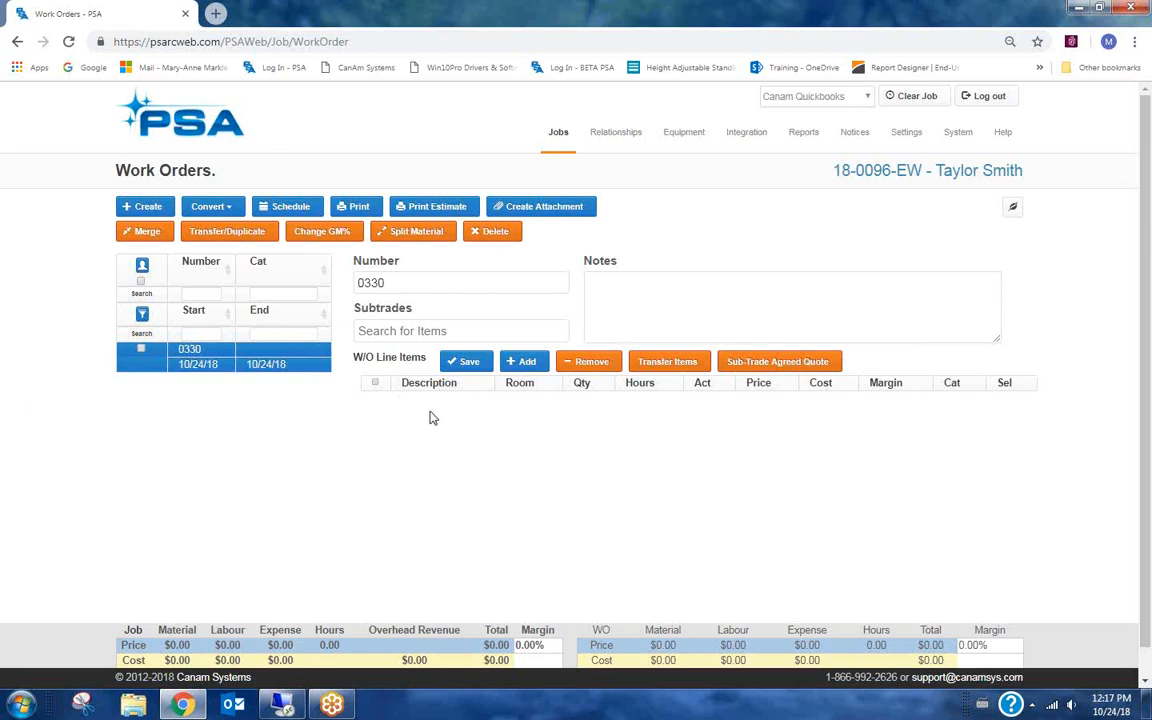
pyautogui.click(527, 364)
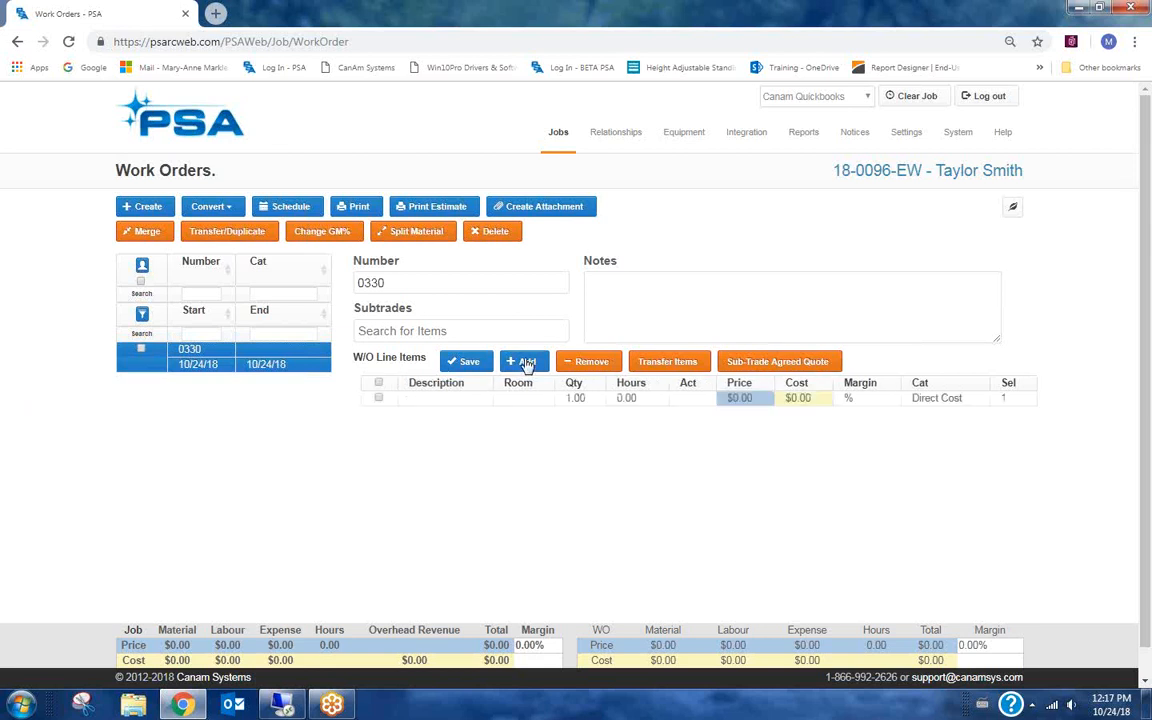
pyautogui.click(422, 399)
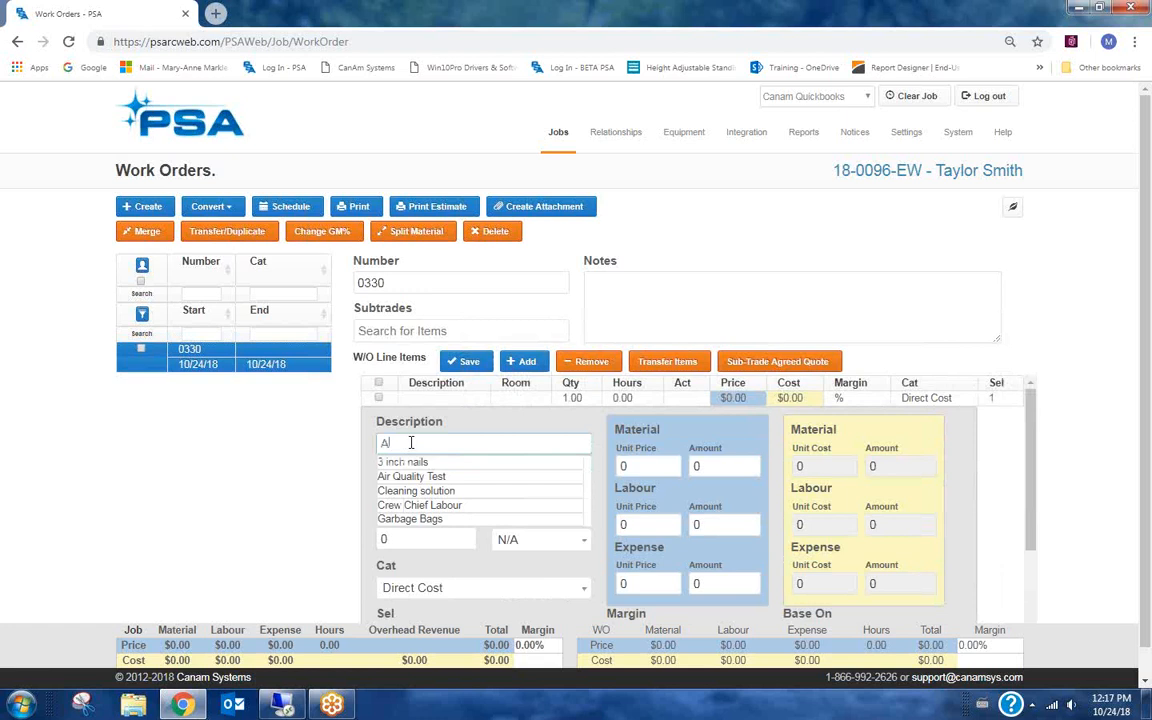
pyautogui.write('Assessment of')
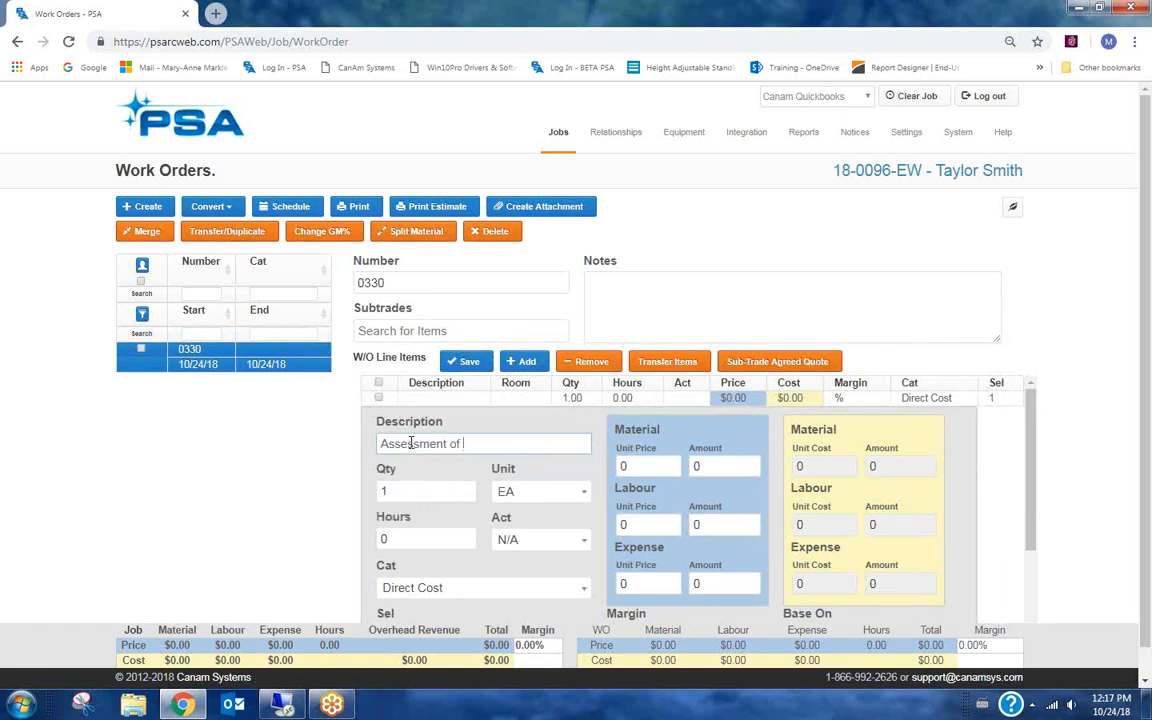
pyautogui.write(' Inspection')
# Set the line item's labour unit price to 1000 and save the work order.
pyautogui.click(628, 524)
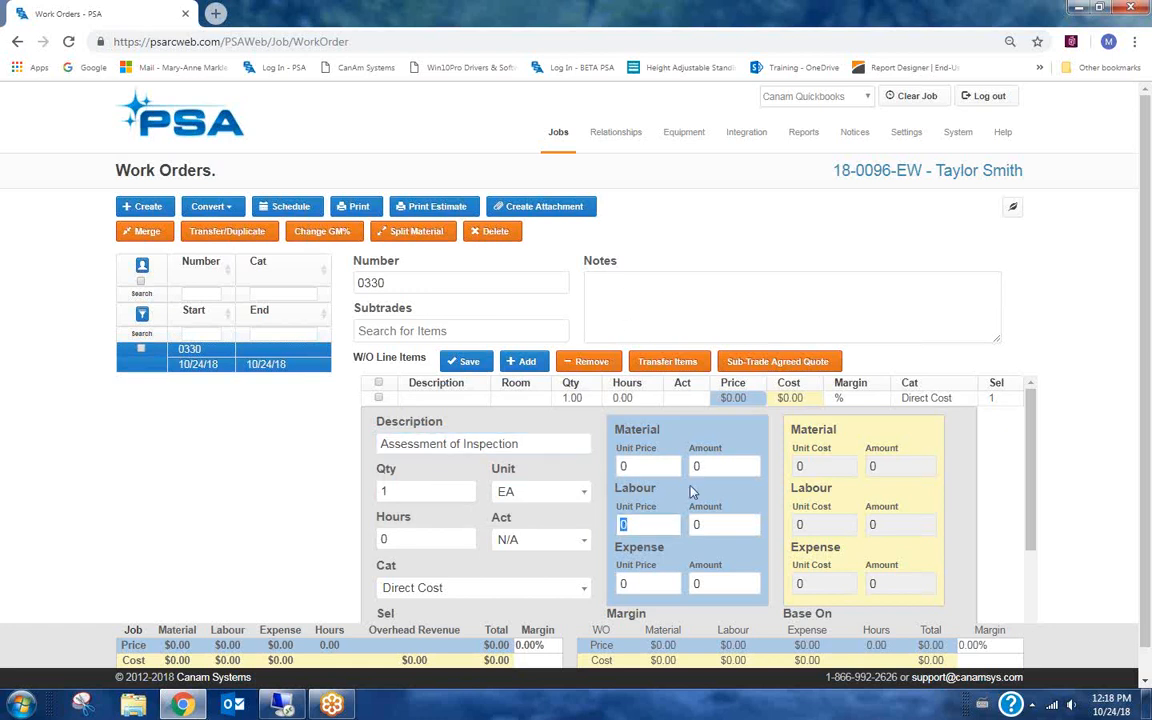
pyautogui.write('1000')
pyautogui.scroll(-3, 924, 483)
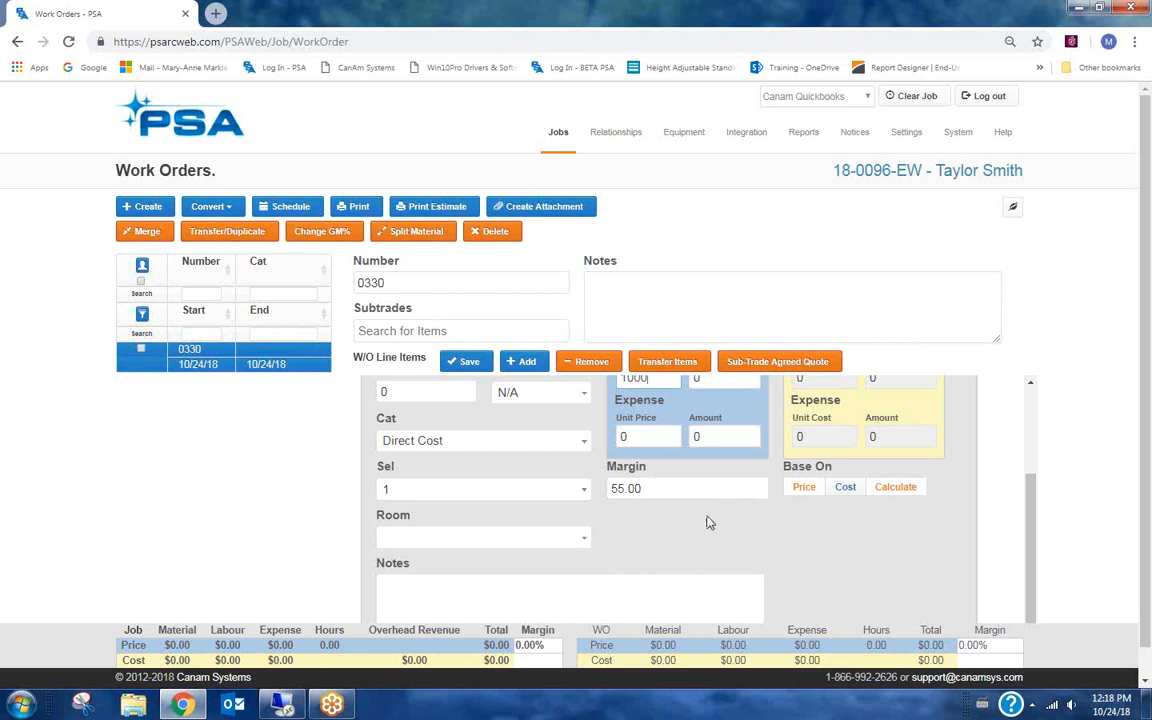
pyautogui.scroll(1, 720, 542)
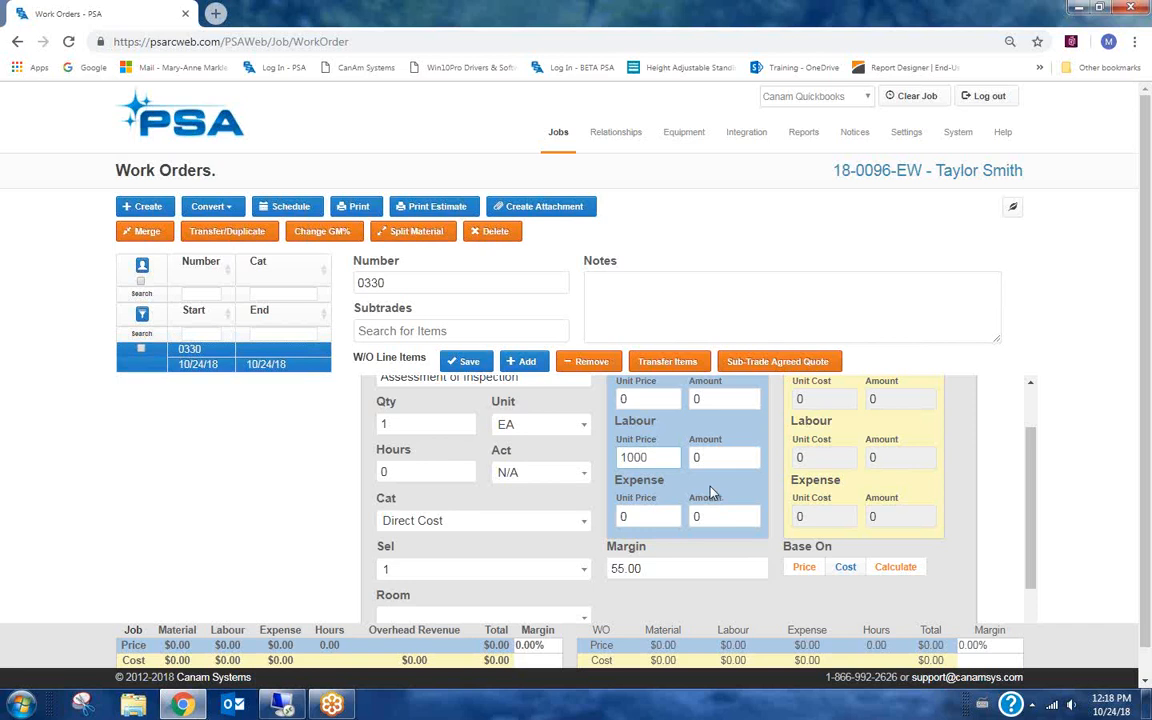
pyautogui.press('Tab')
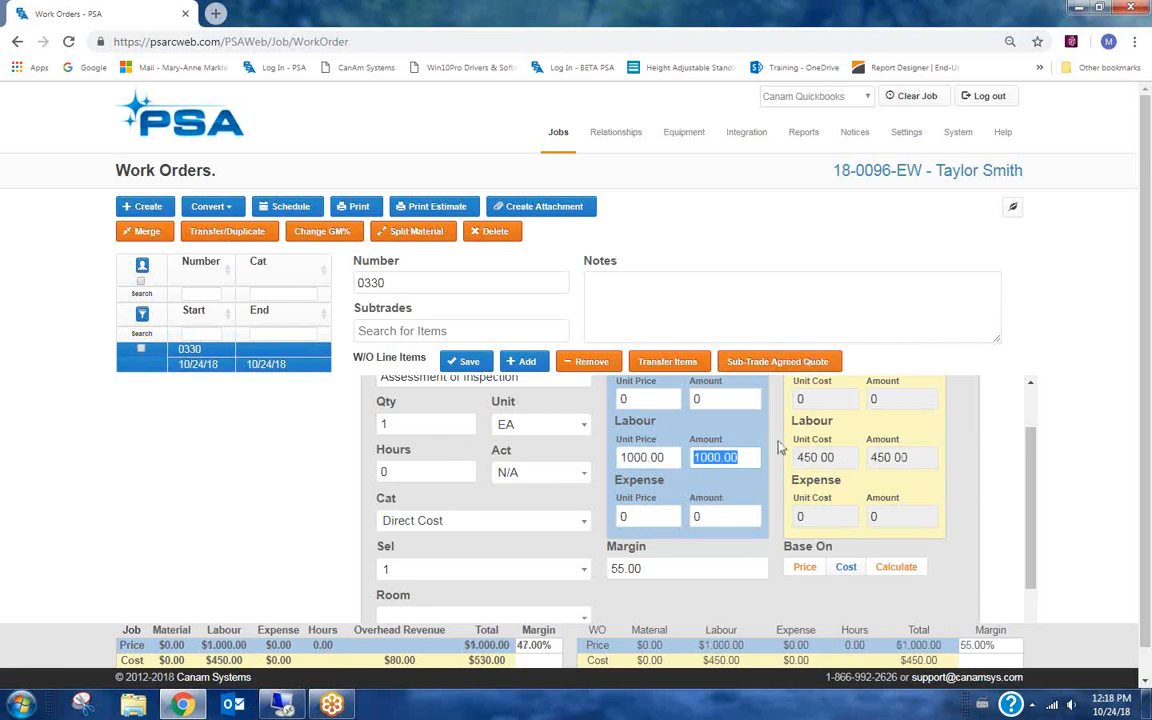
pyautogui.scroll(1, 958, 476)
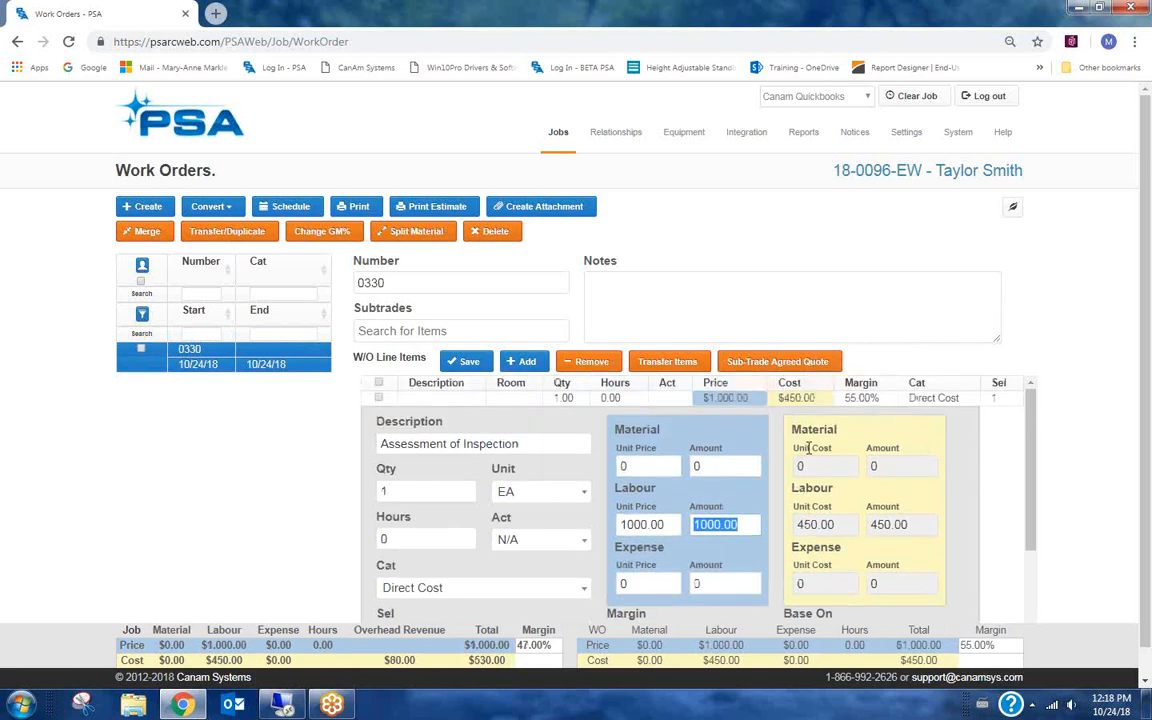
pyautogui.scroll(-1, 951, 532)
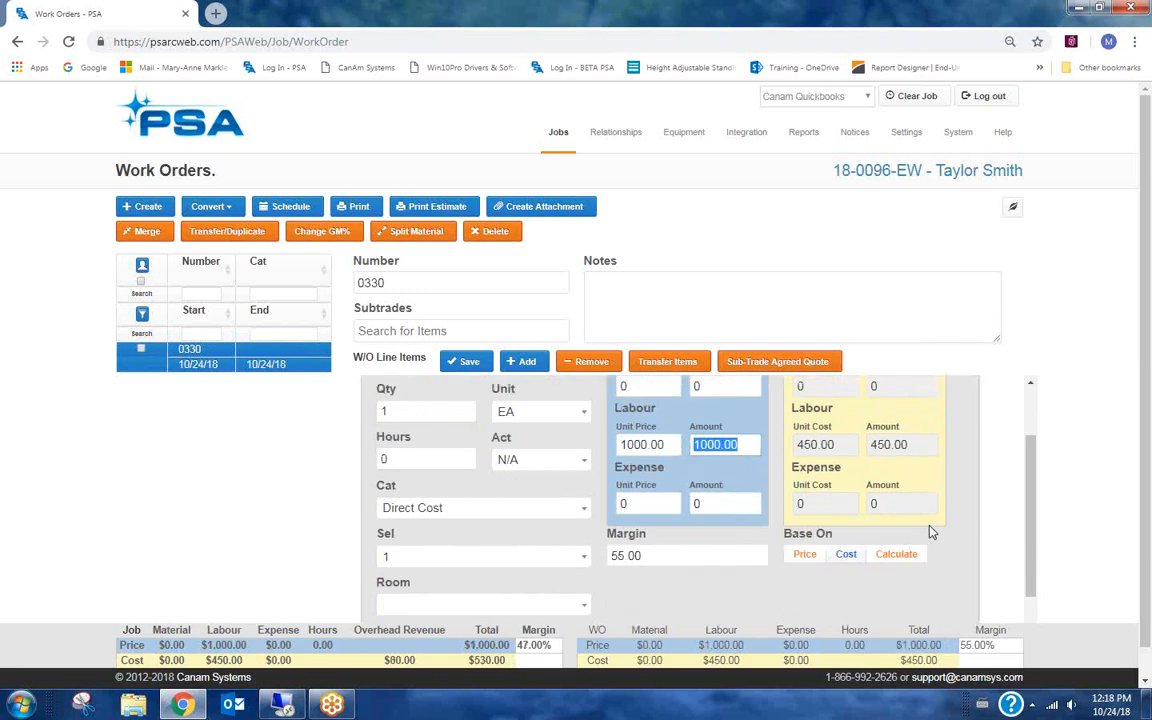
pyautogui.scroll(1, 900, 530)
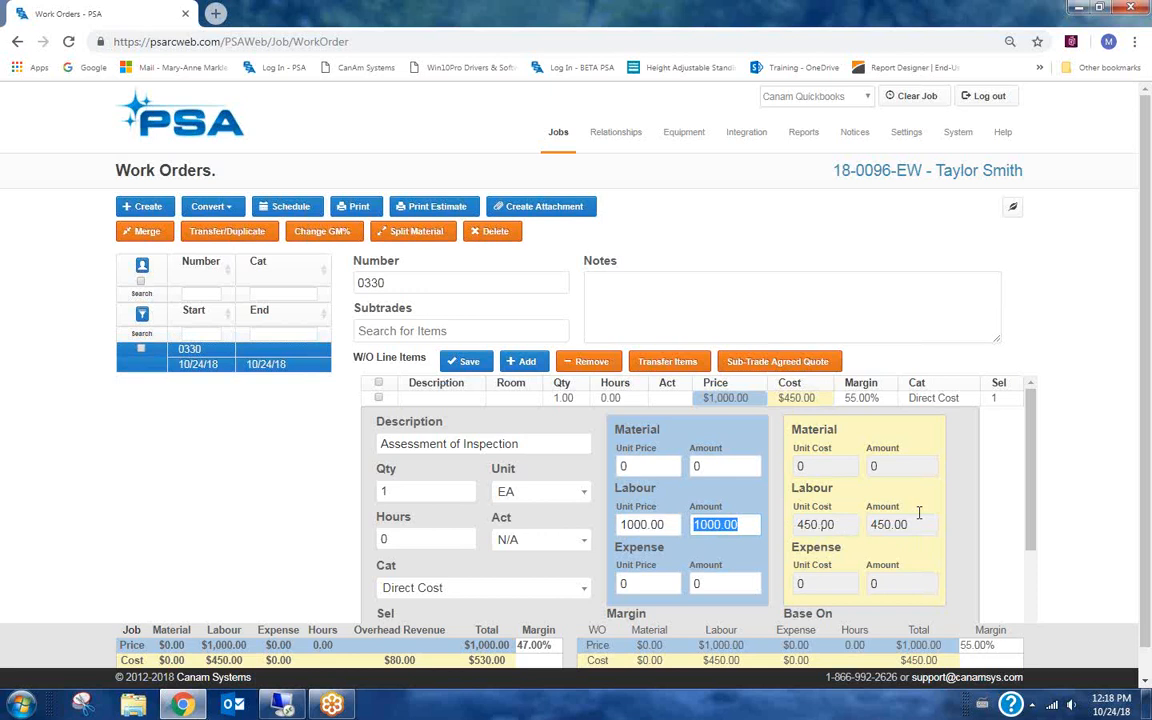
pyautogui.scroll(-1, 919, 512)
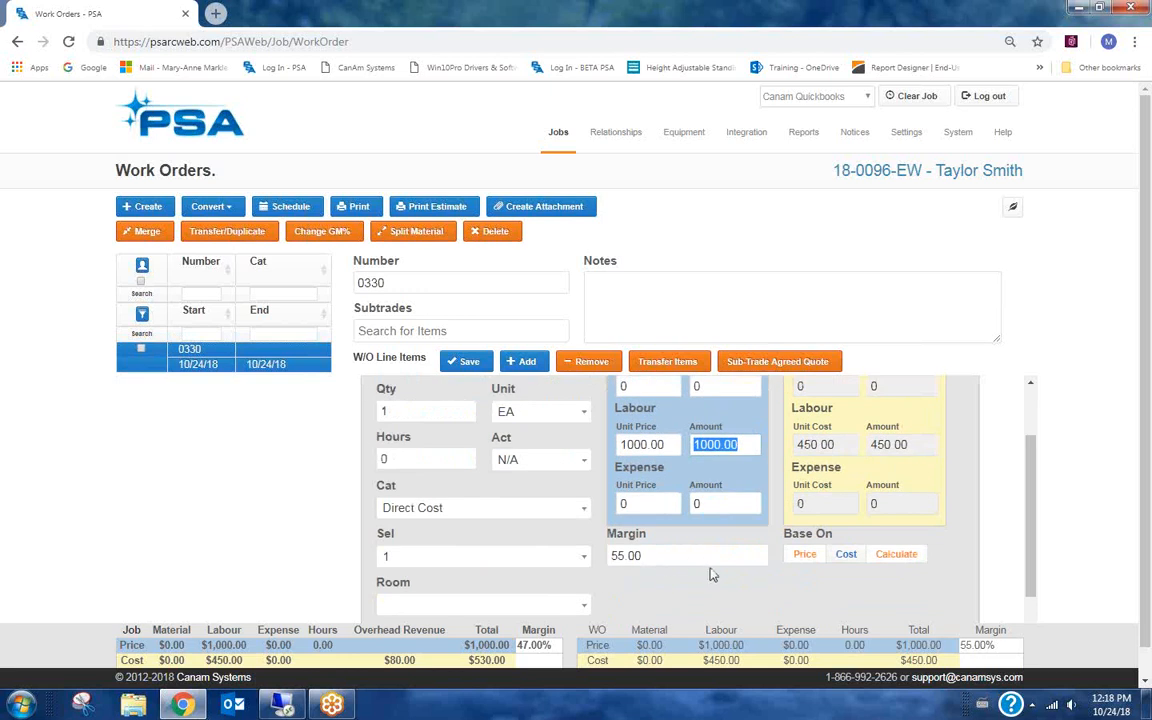
pyautogui.click(464, 365)
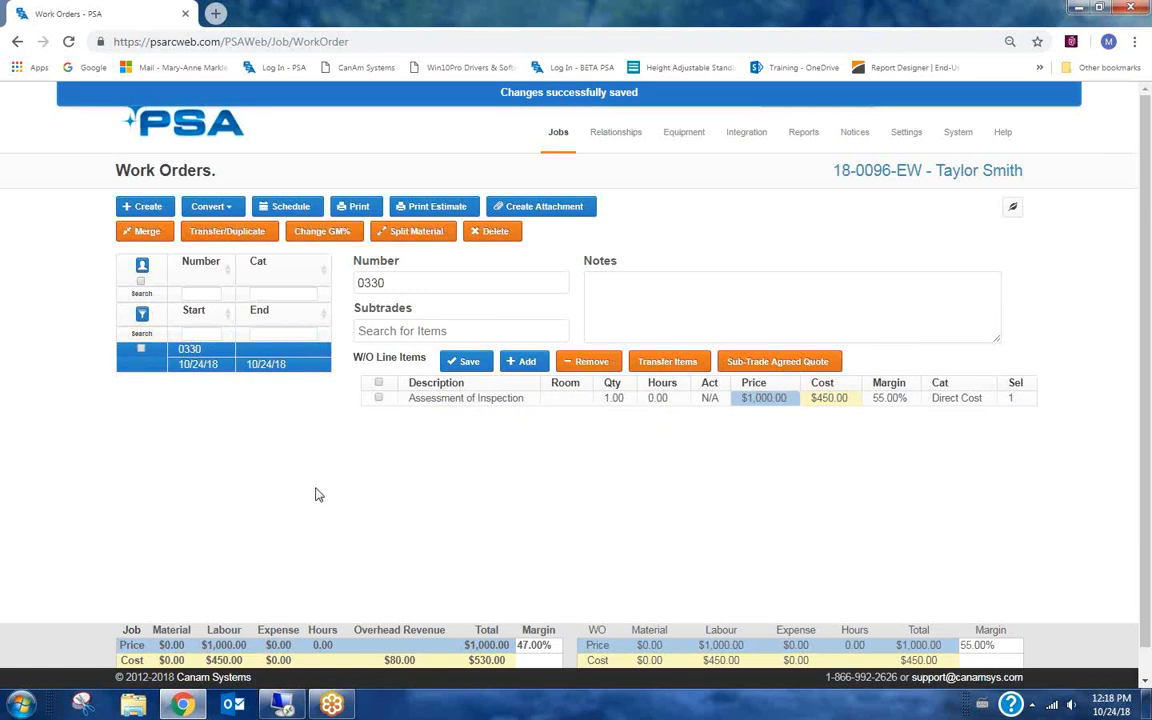
# Return from the work order to the job's dates.
pyautogui.scroll(-1, 317, 494)
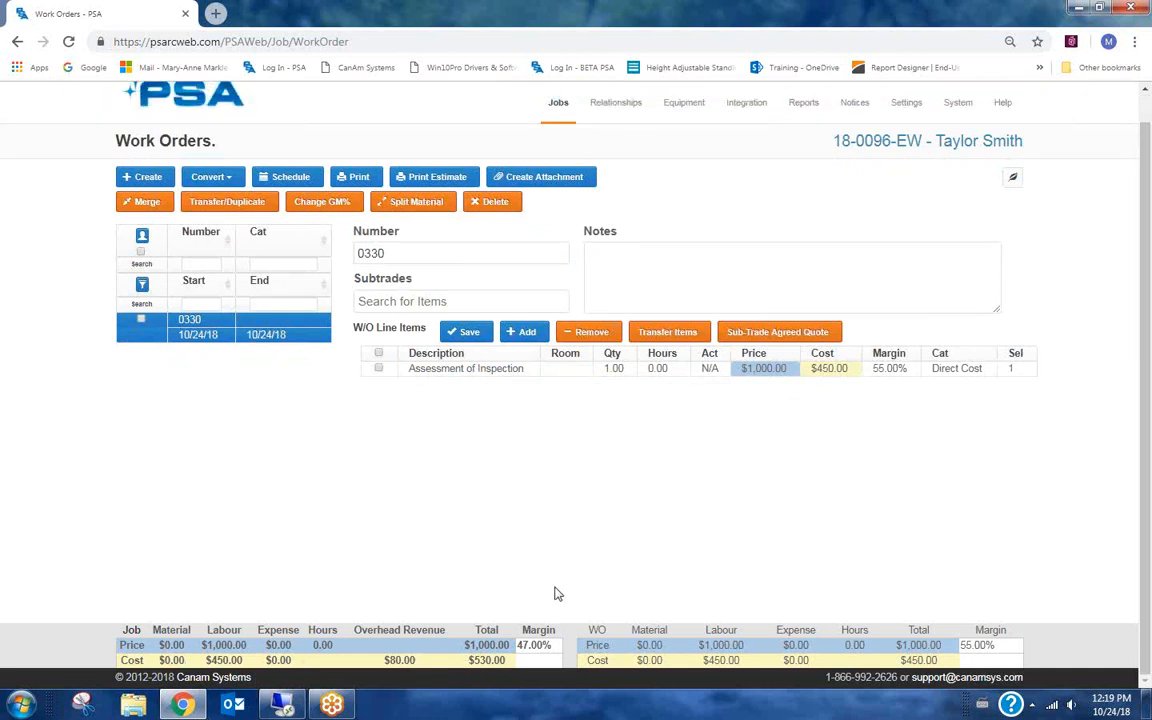
pyautogui.scroll(1, 555, 591)
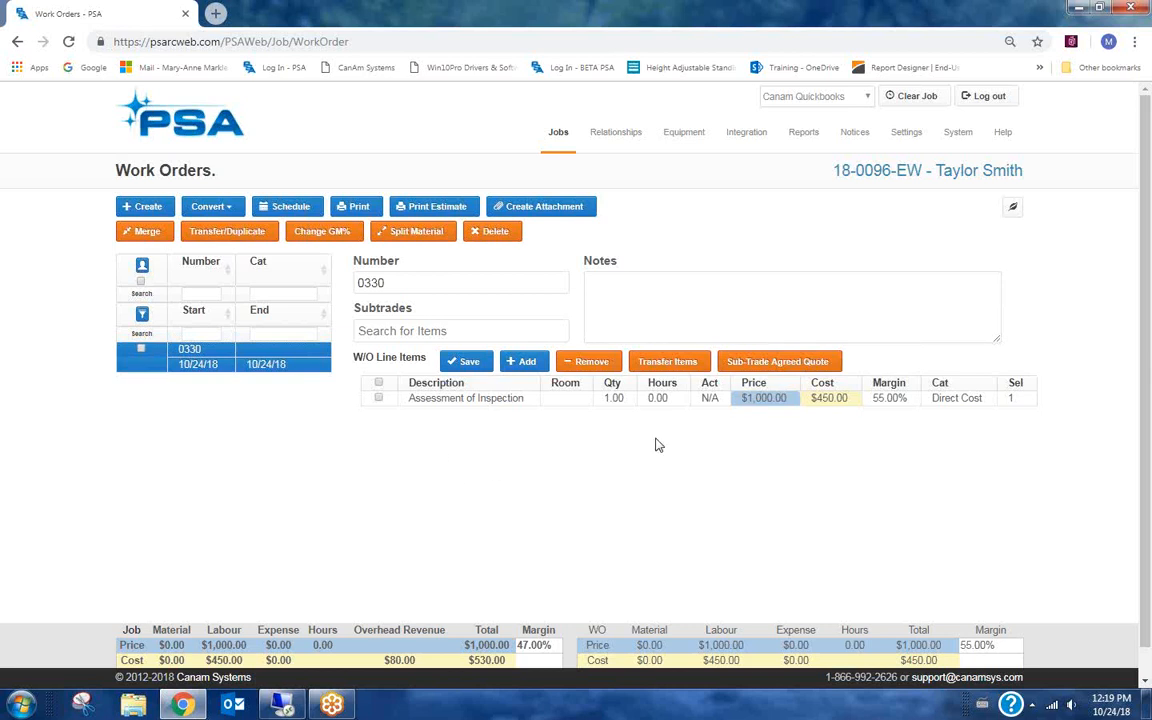
pyautogui.click(885, 173)
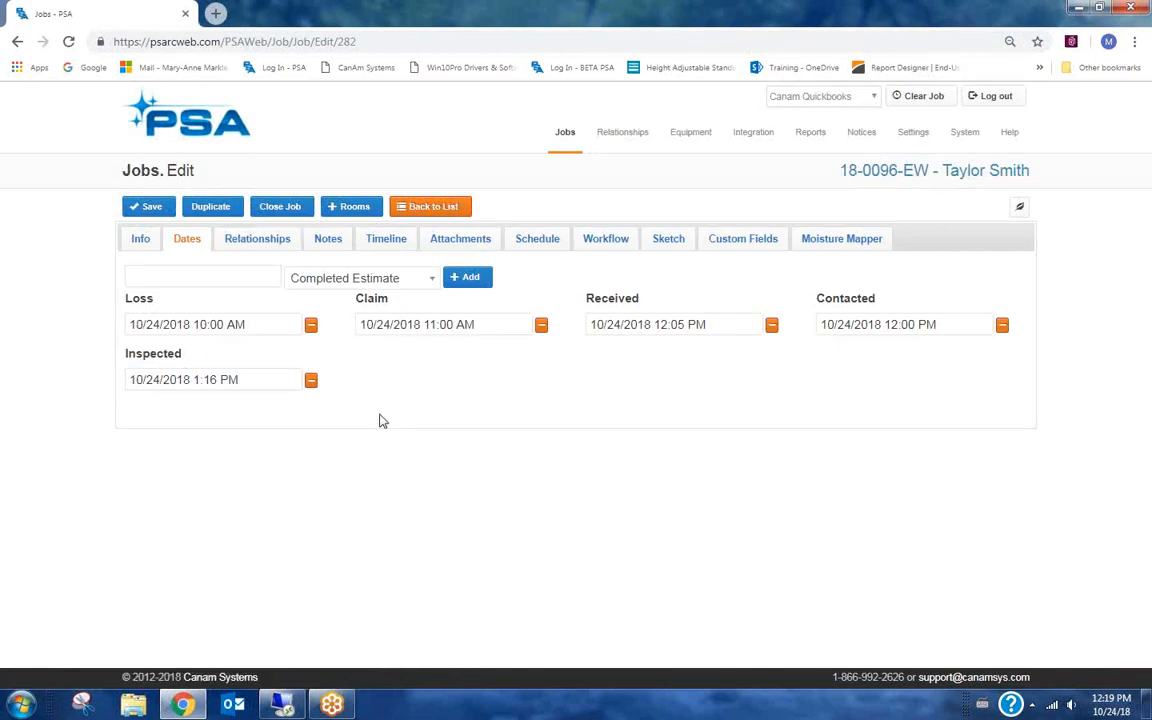
# Add an Approved date set to the current time, then remove it again.
pyautogui.click(415, 280)
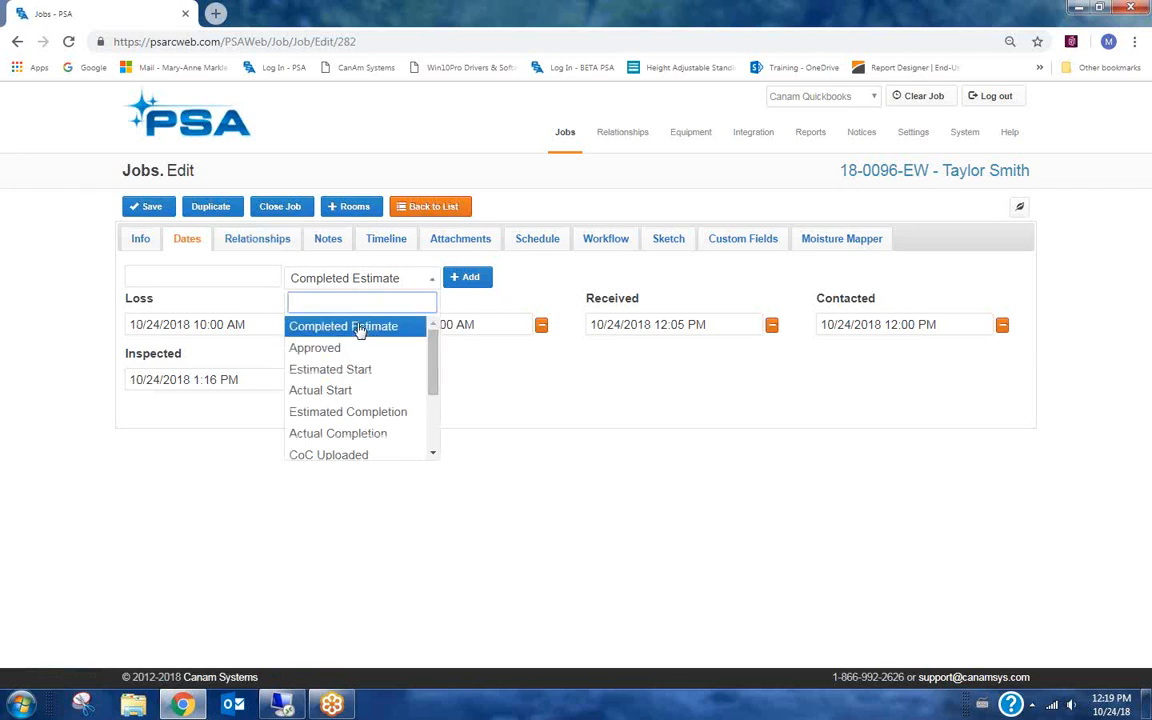
pyautogui.click(312, 349)
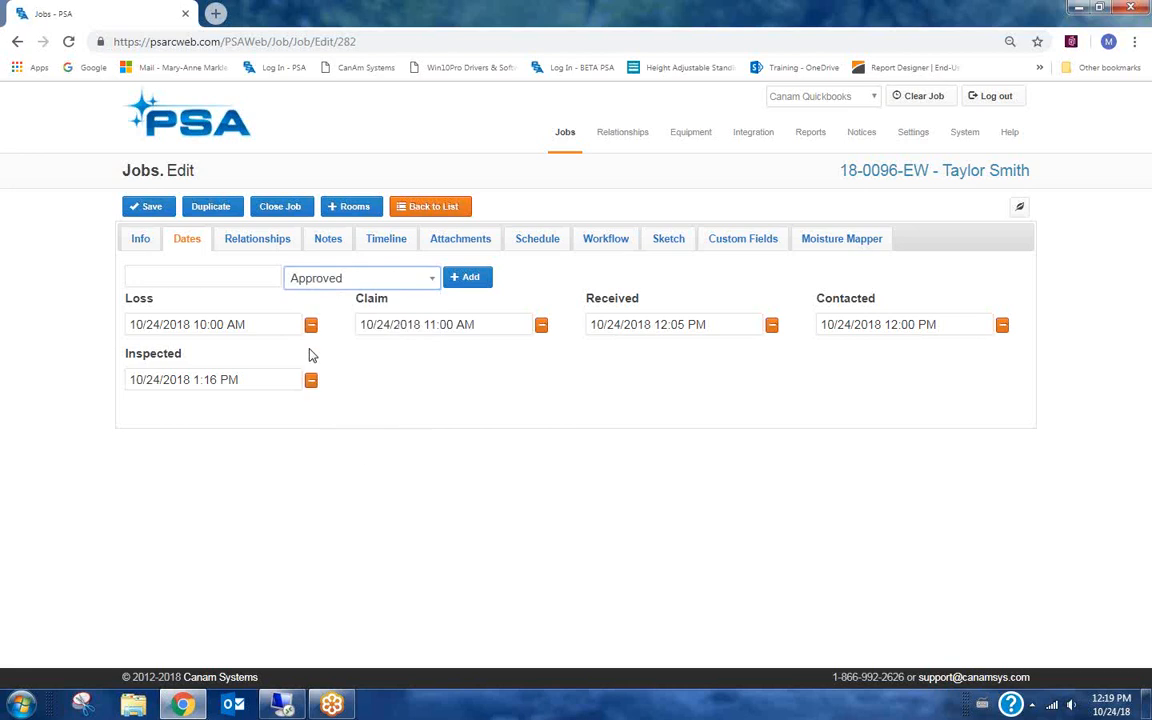
pyautogui.click(460, 277)
pyautogui.click(432, 377)
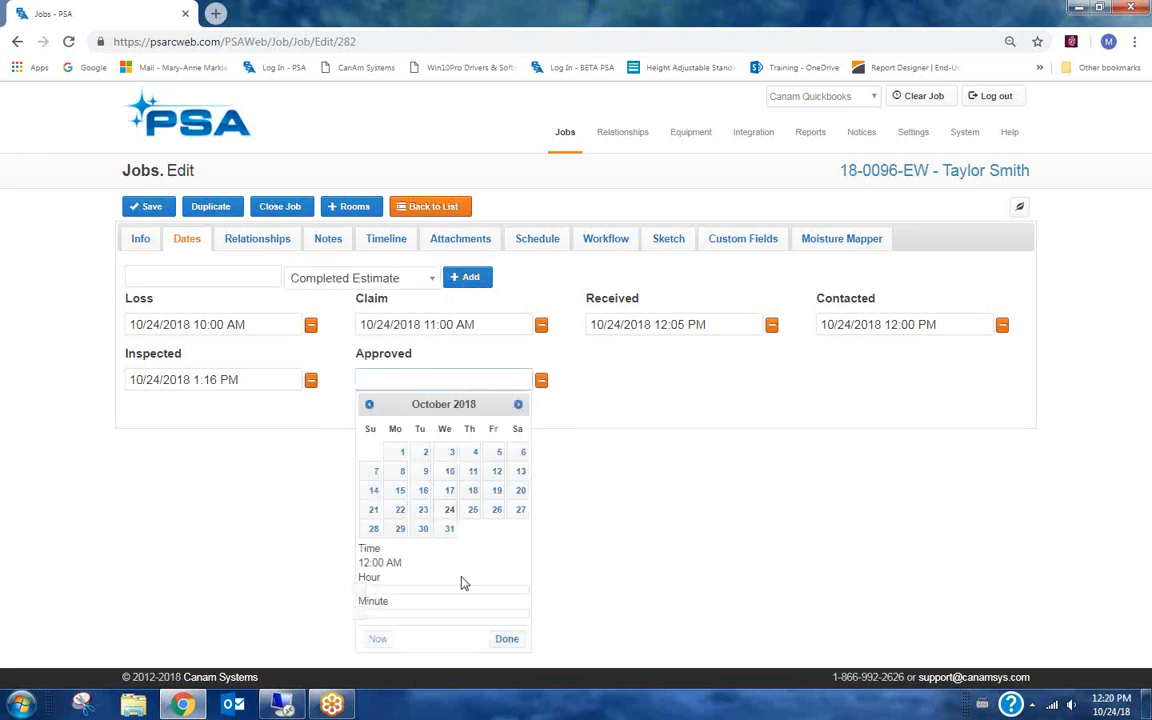
pyautogui.click(378, 638)
pyautogui.click(506, 639)
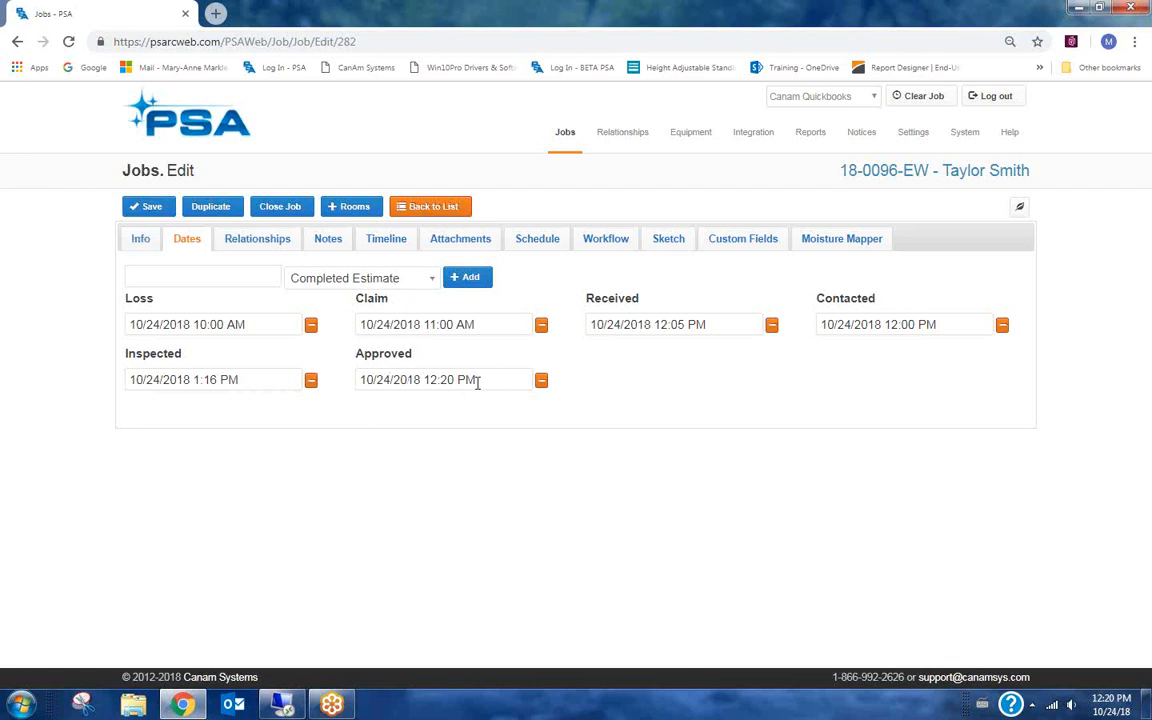
pyautogui.click(540, 380)
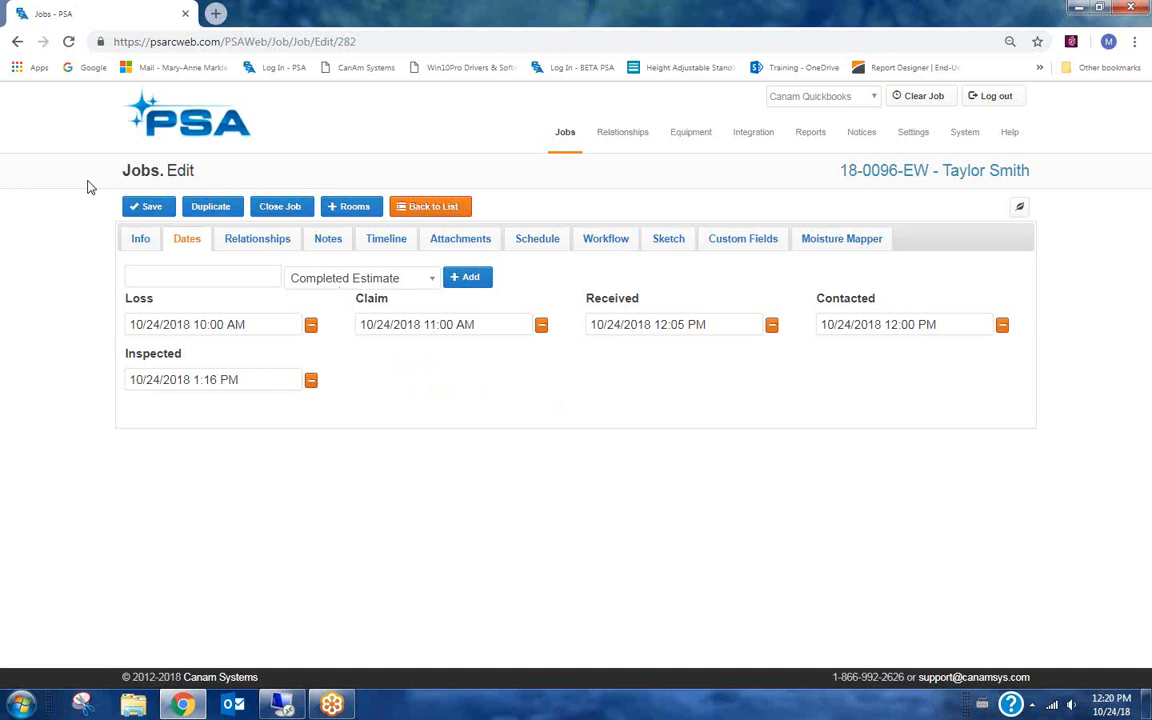
# Save the job and go back to the jobs list.
pyautogui.click(151, 208)
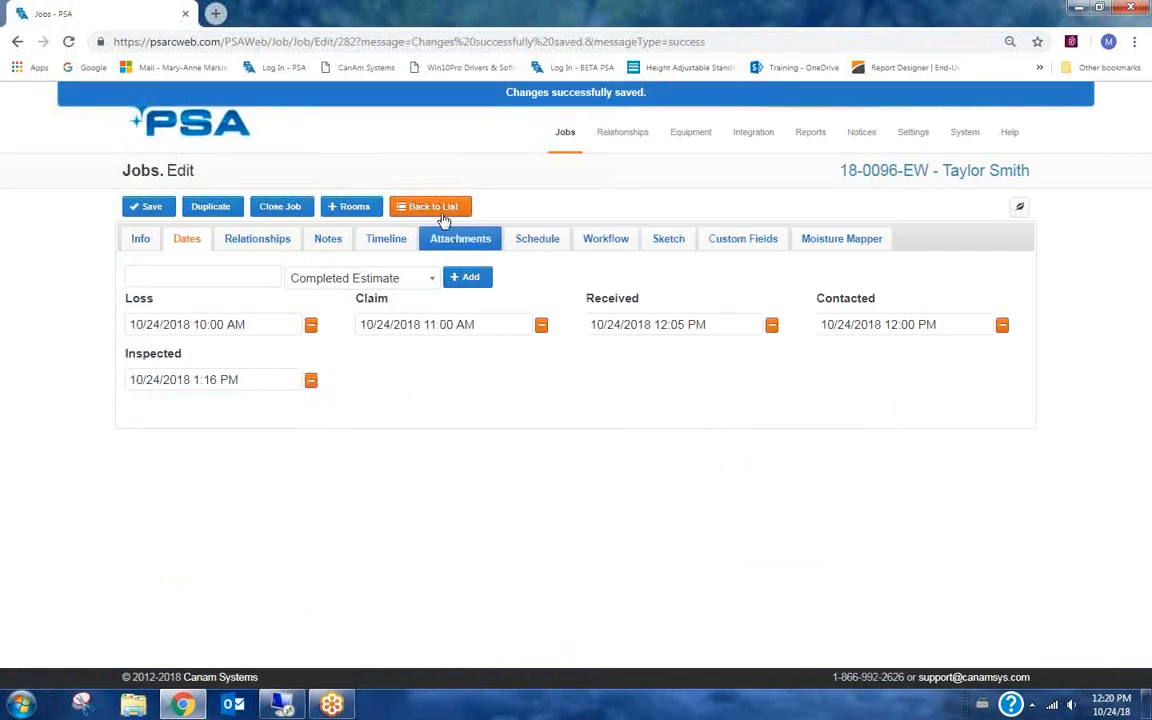
pyautogui.click(443, 212)
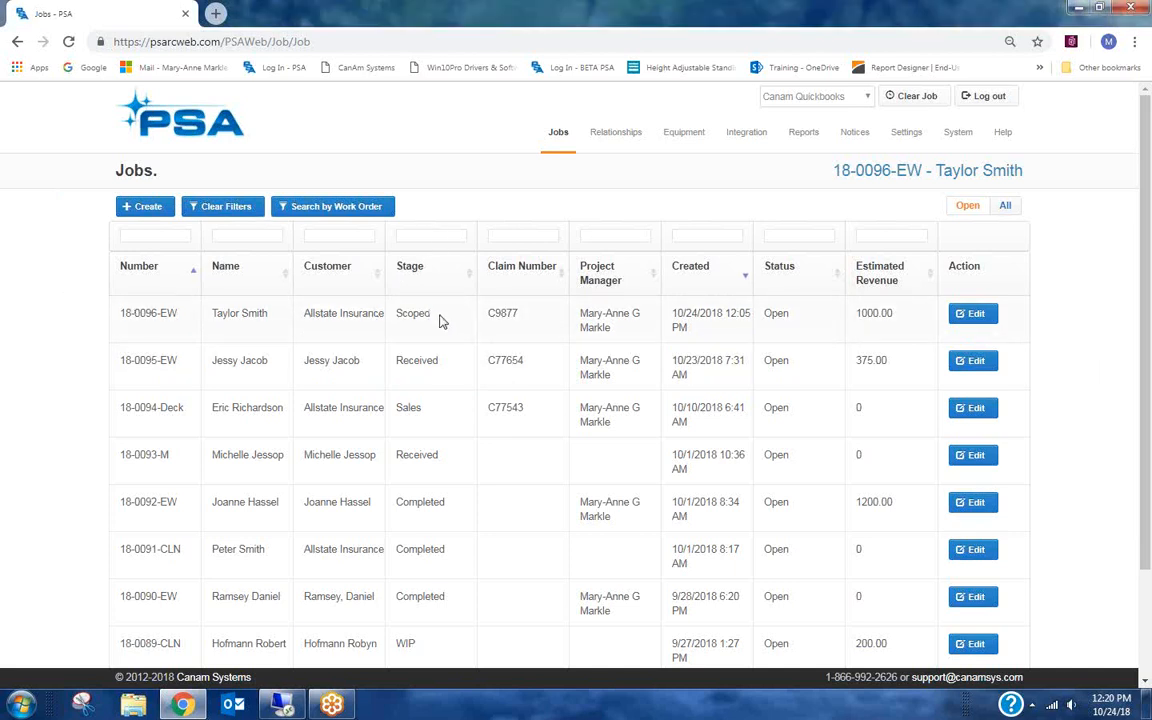
# Open the Control Center in a new browser tab.
pyautogui.moveTo(440, 318); pyautogui.dragTo(391, 313)
pyautogui.click(418, 318)
pyautogui.moveTo(548, 146)
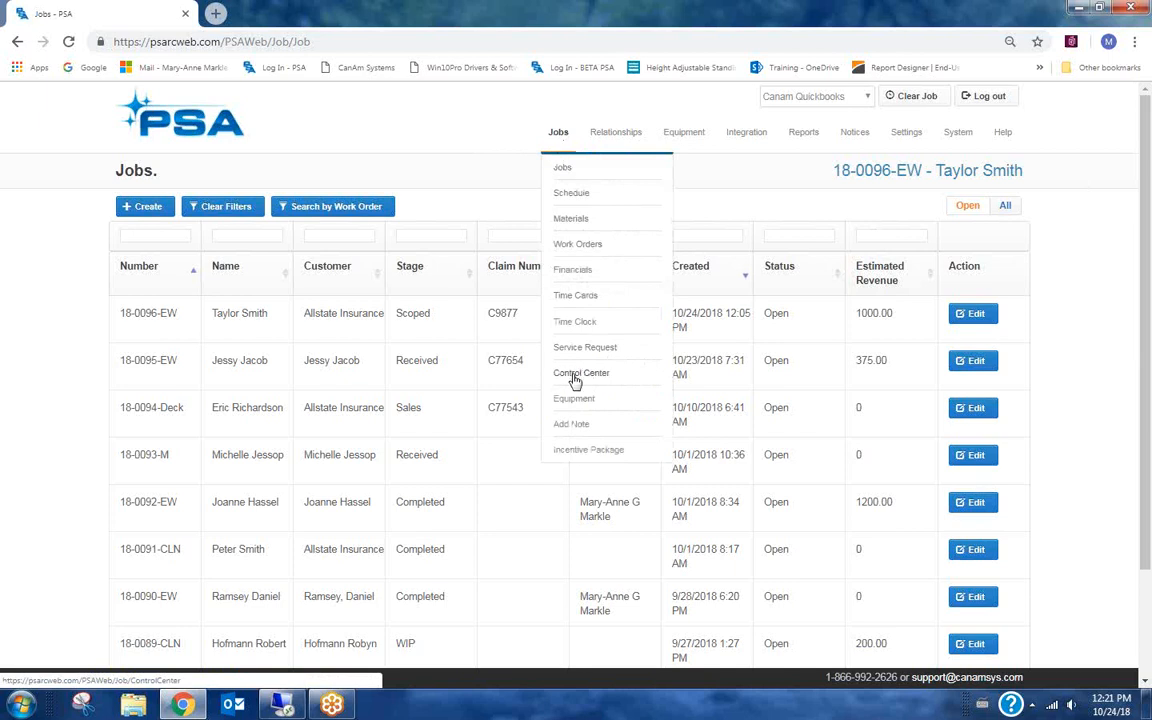
pyautogui.rightClick(587, 379)
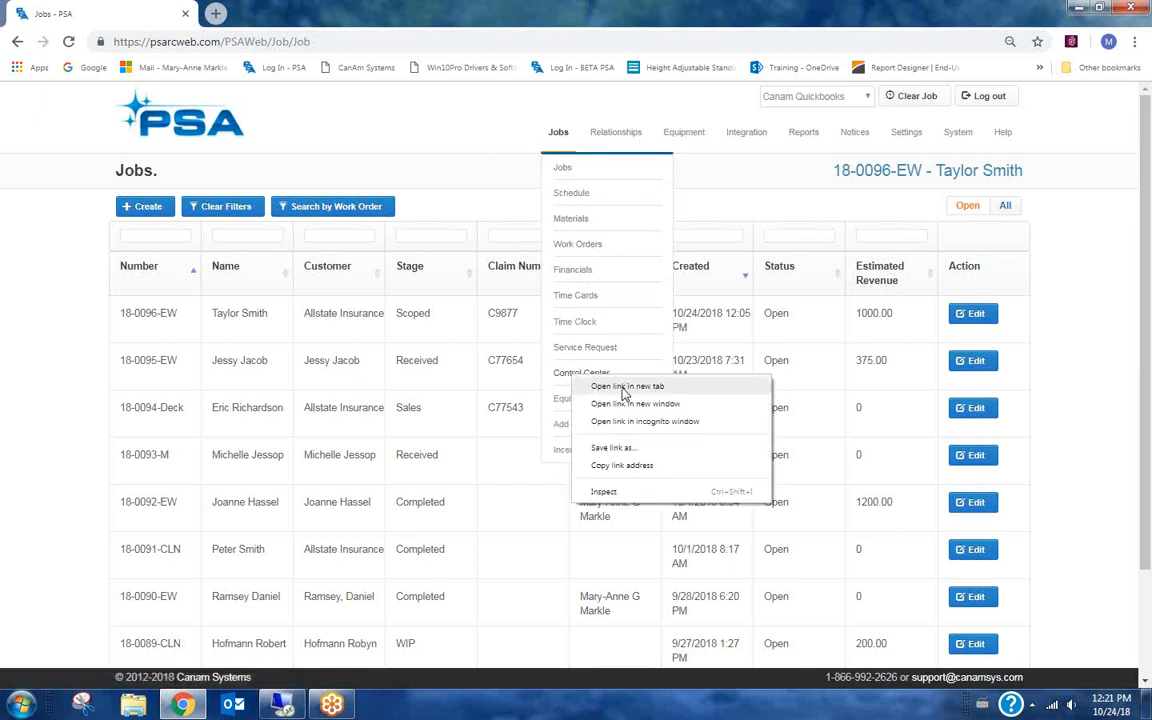
pyautogui.click(624, 387)
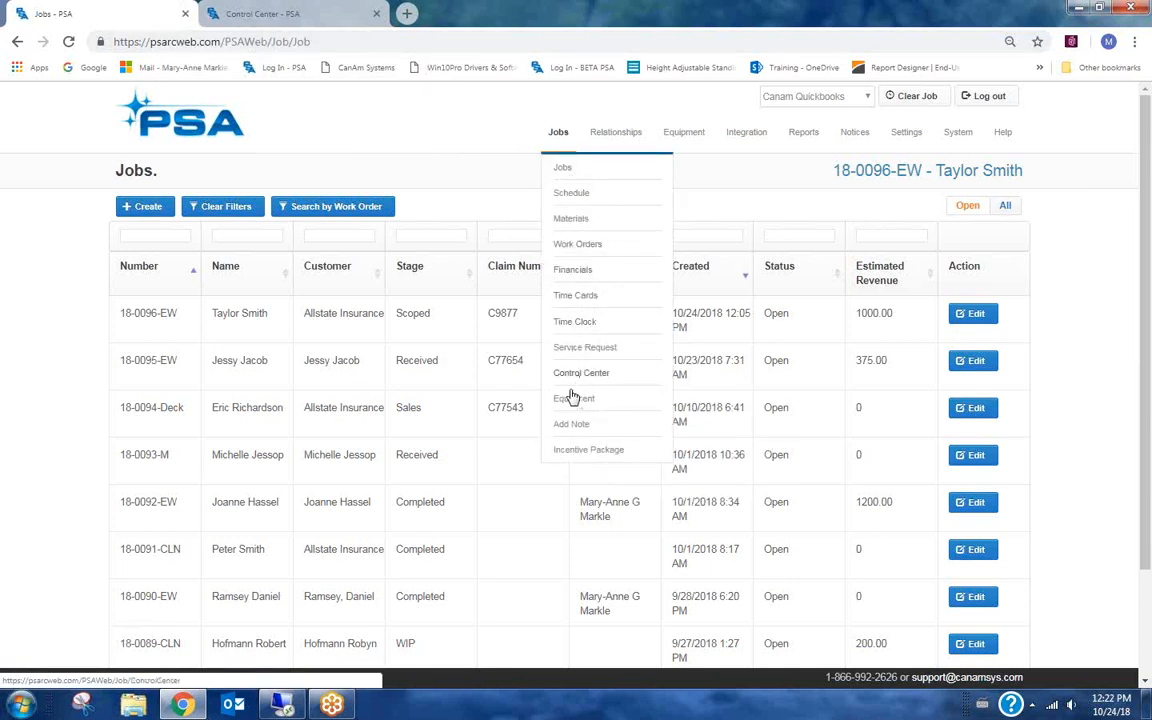
# Open the Schedule in another new tab and switch to it.
pyautogui.rightClick(575, 200)
pyautogui.click(600, 207)
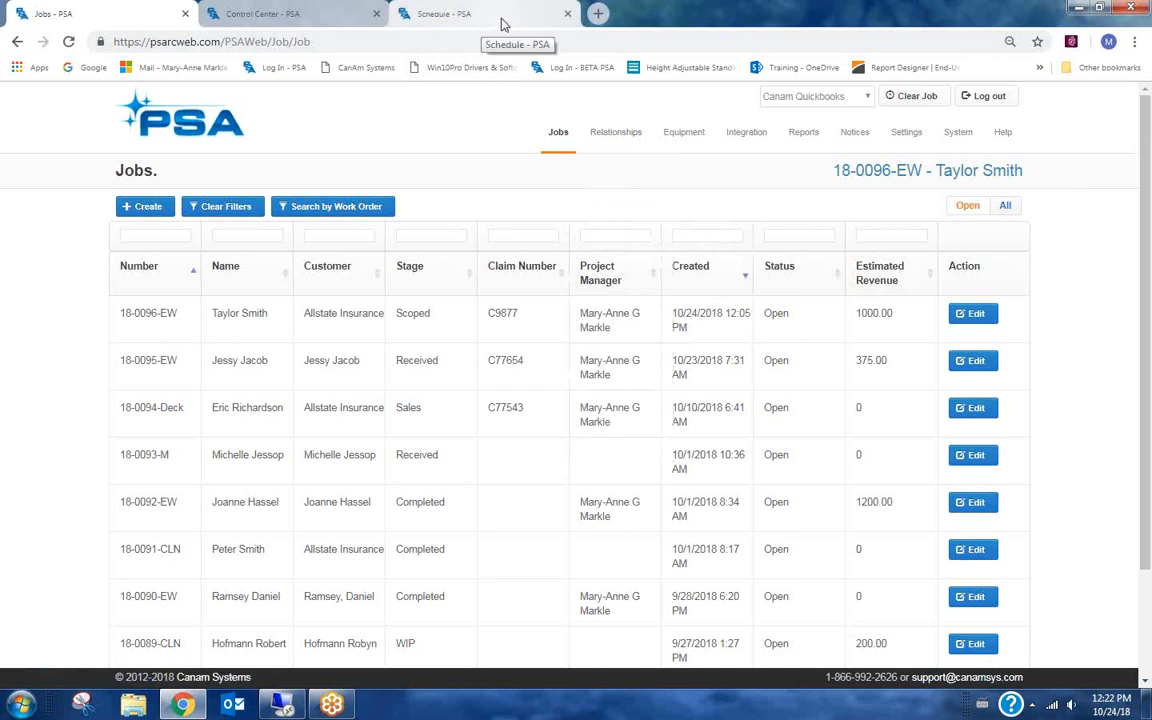
pyautogui.click(470, 14)
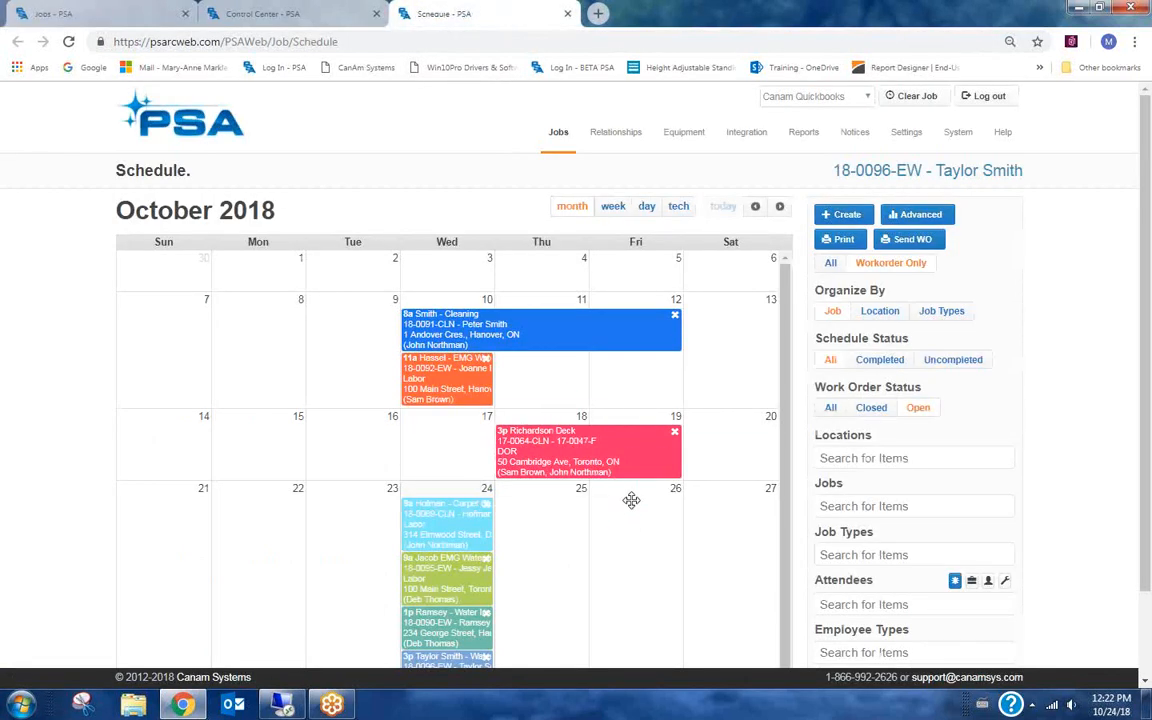
# Filter the Control Center to Scoped jobs and review the listed jobs and charts.
pyautogui.click(258, 14)
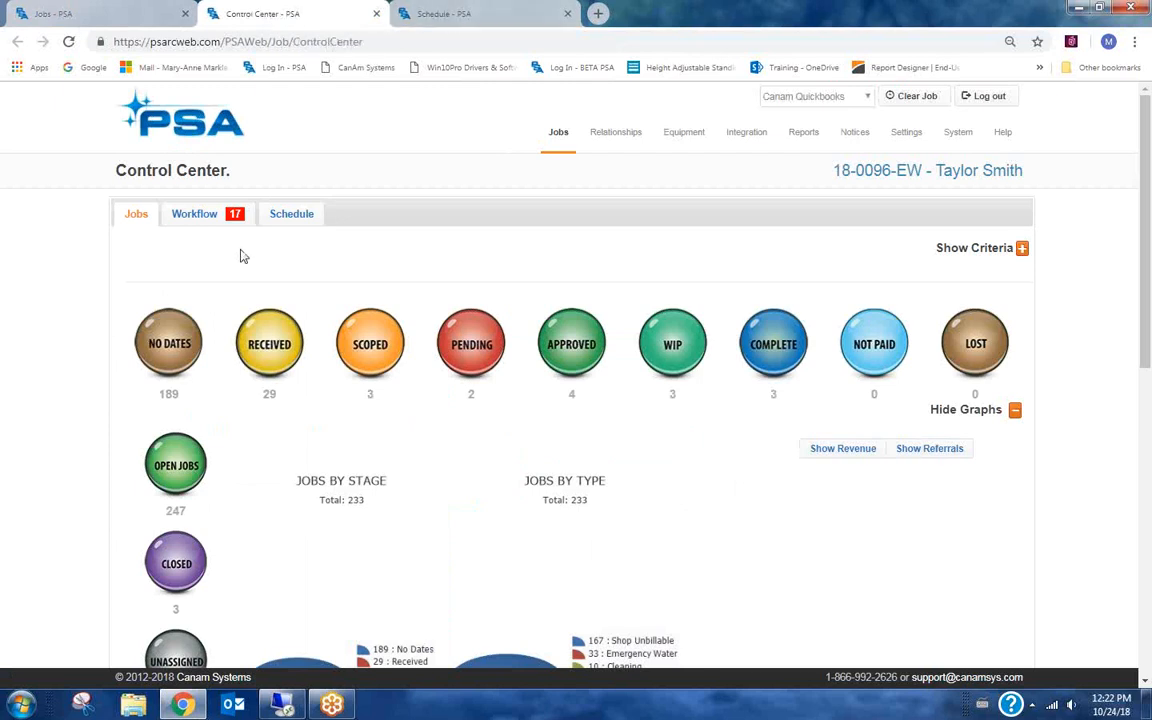
pyautogui.moveTo(548, 141)
pyautogui.rightClick(563, 198)
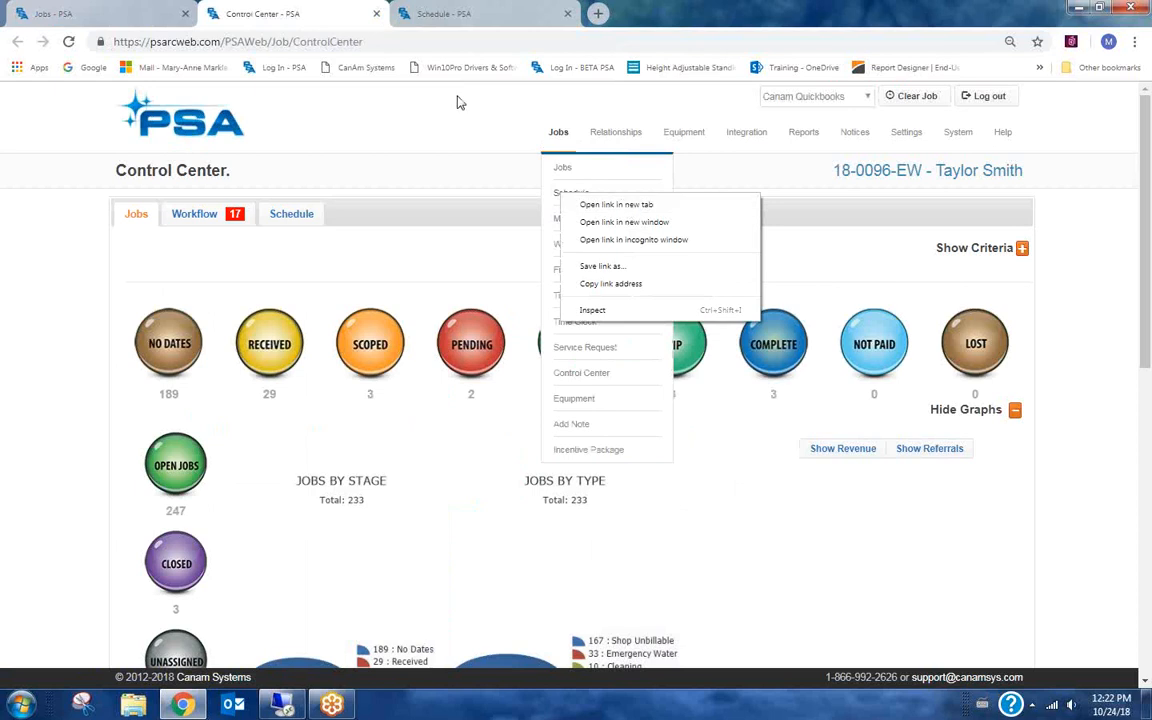
pyautogui.click(323, 20)
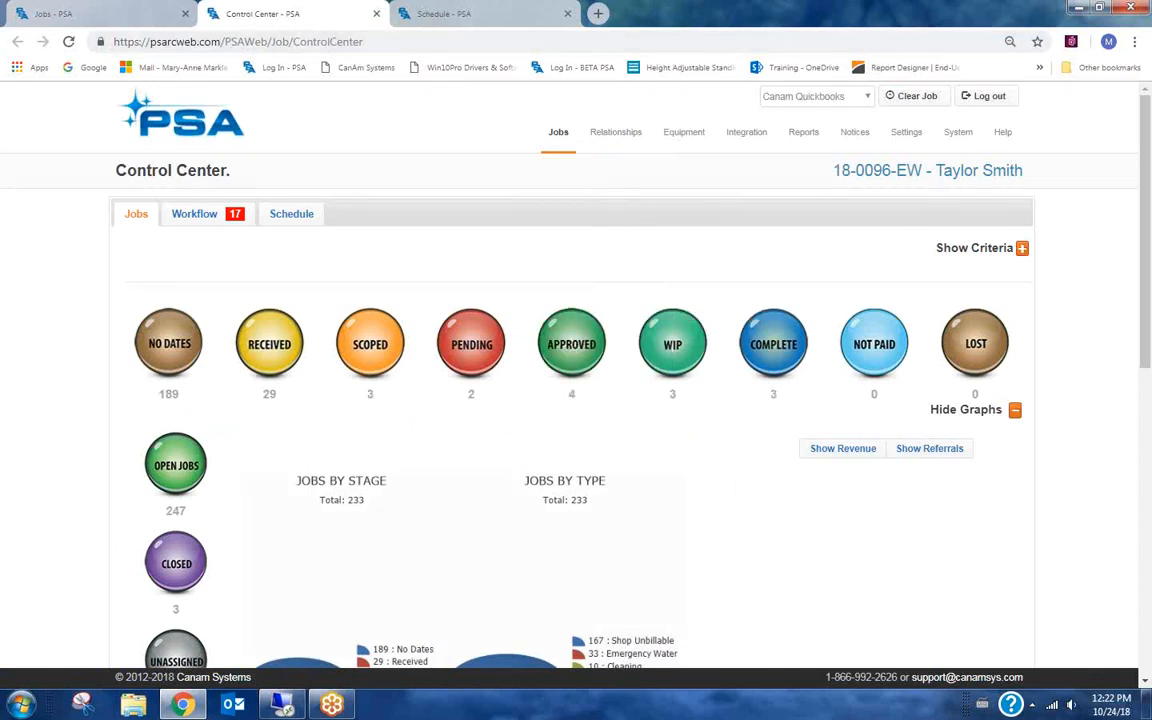
pyautogui.scroll(-1, 46, 336)
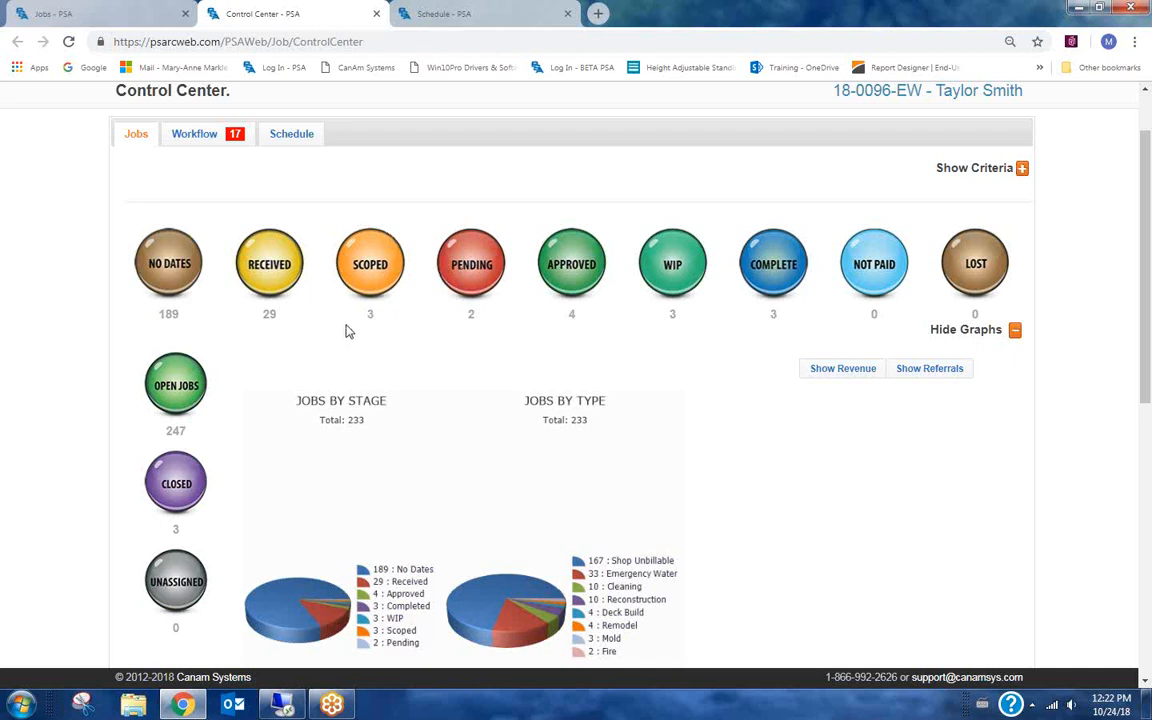
pyautogui.scroll(2, 345, 331)
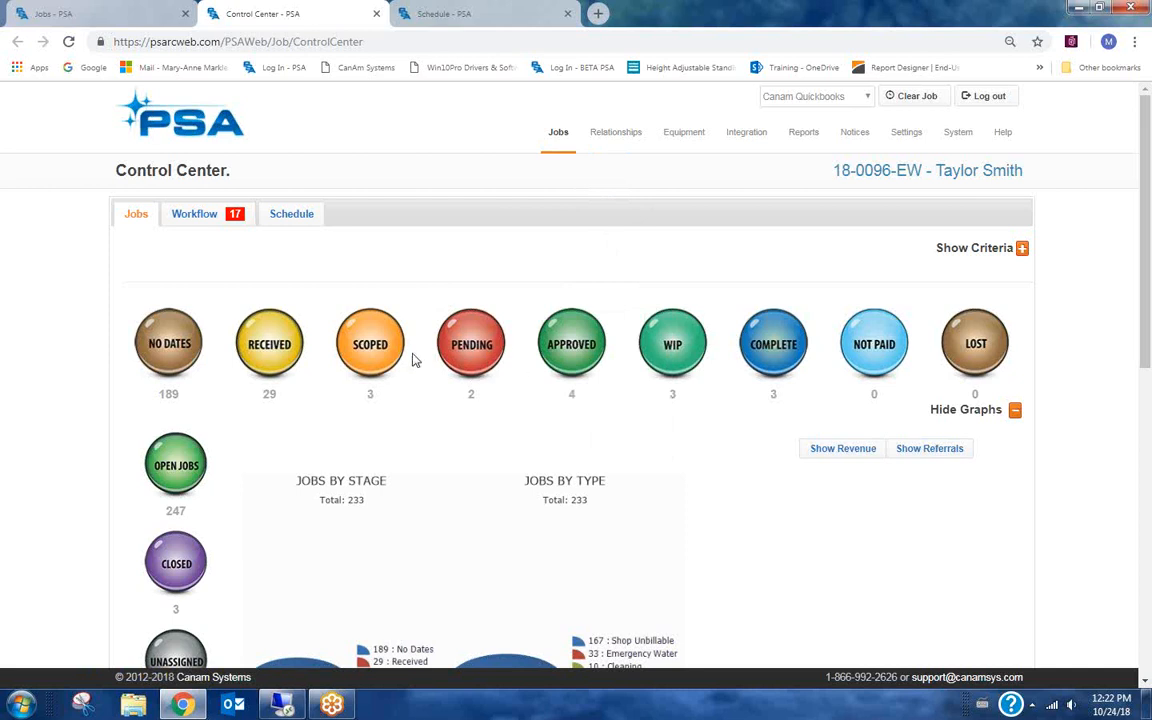
pyautogui.click(333, 318)
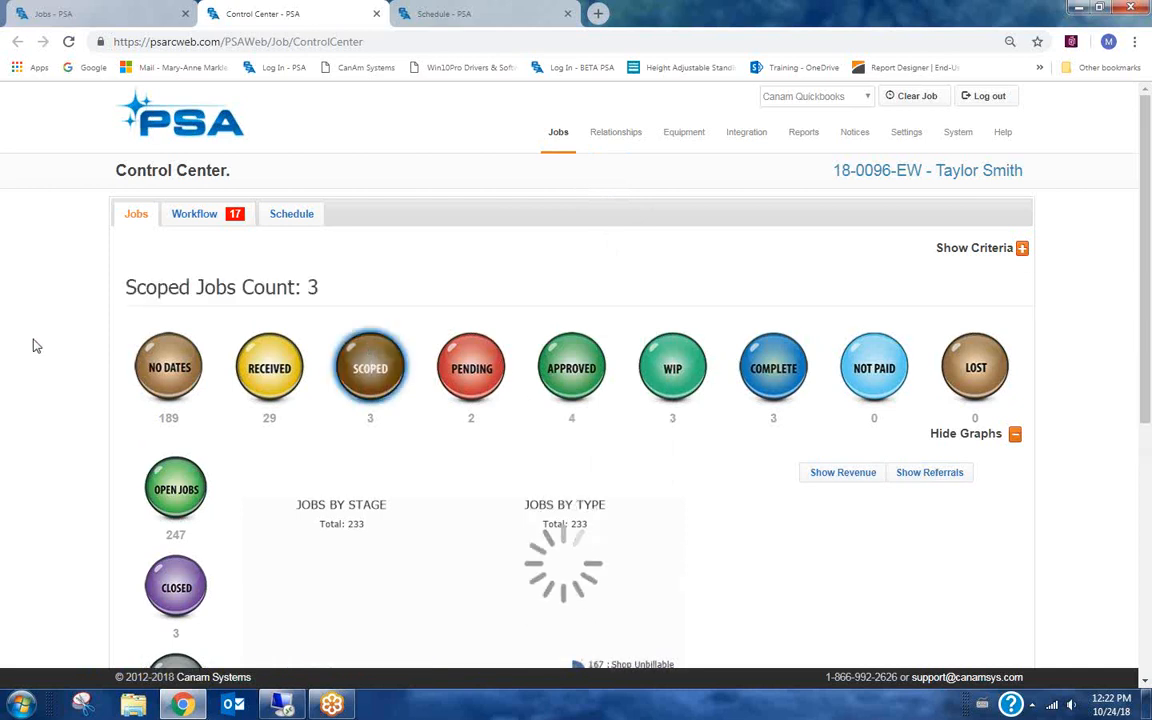
pyautogui.scroll(-5, 33, 345)
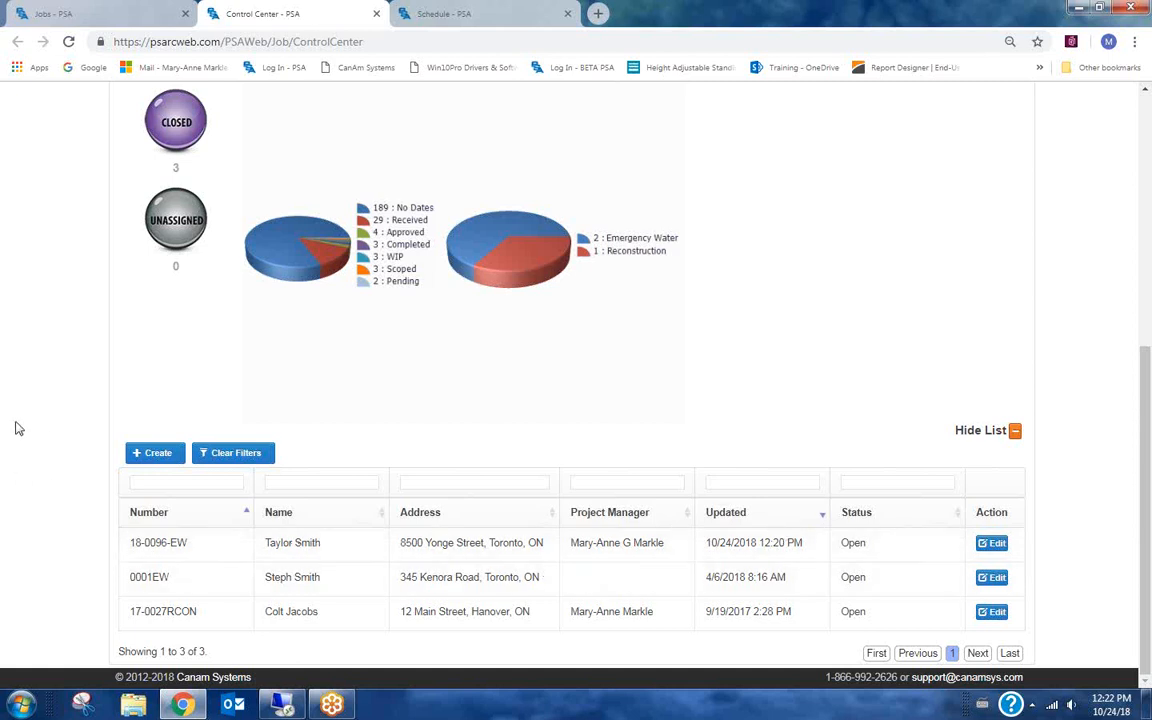
pyautogui.scroll(4, 33, 373)
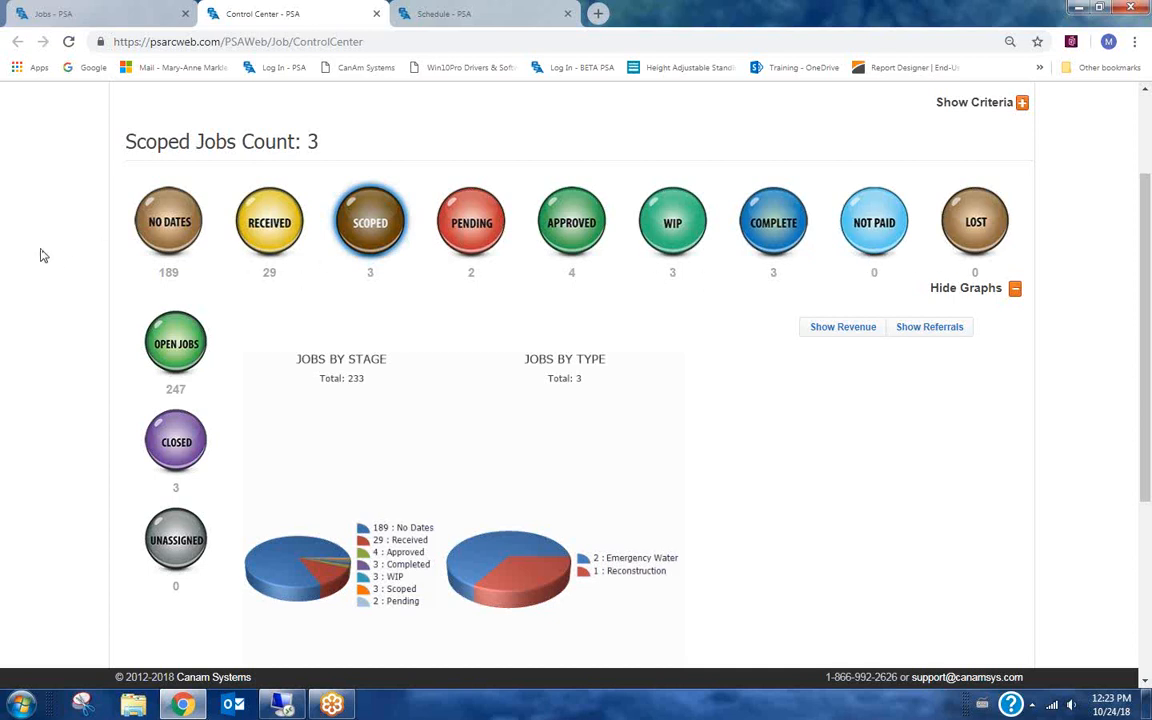
pyautogui.scroll(2, 71, 312)
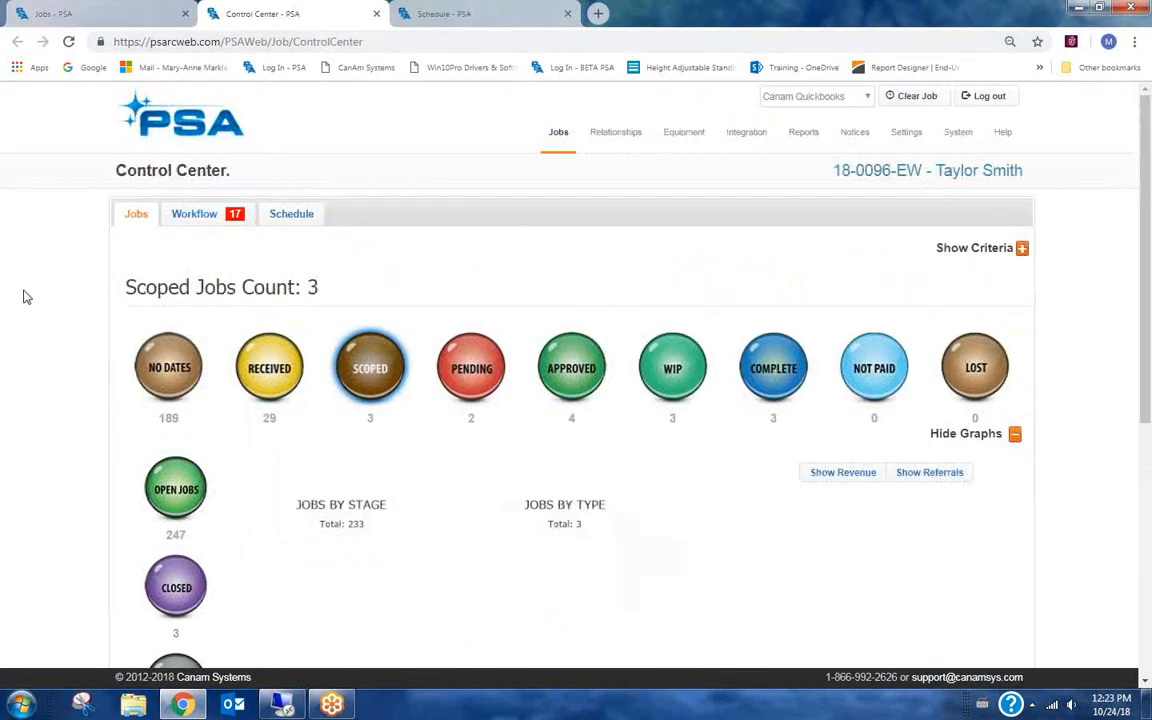
# Reopen job 18-0096-EW's dates, add an Approved date of 10/24/2018 12:23 PM, and save the job.
pyautogui.click(100, 22)
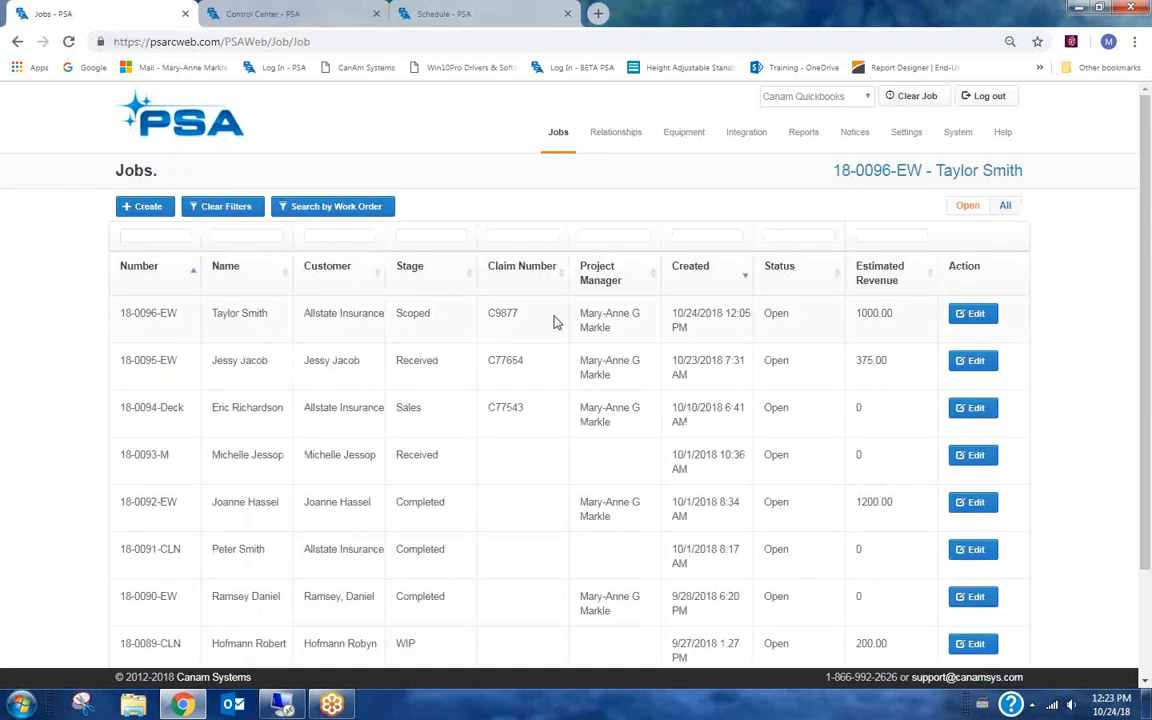
pyautogui.click(975, 315)
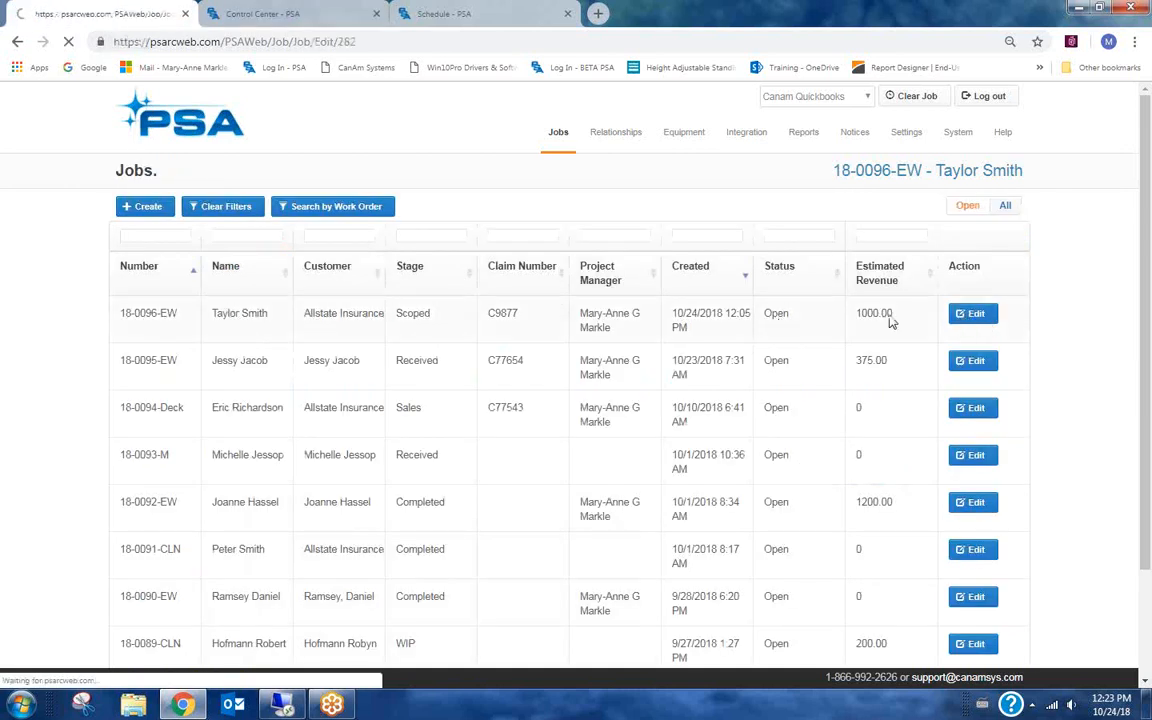
pyautogui.click(178, 246)
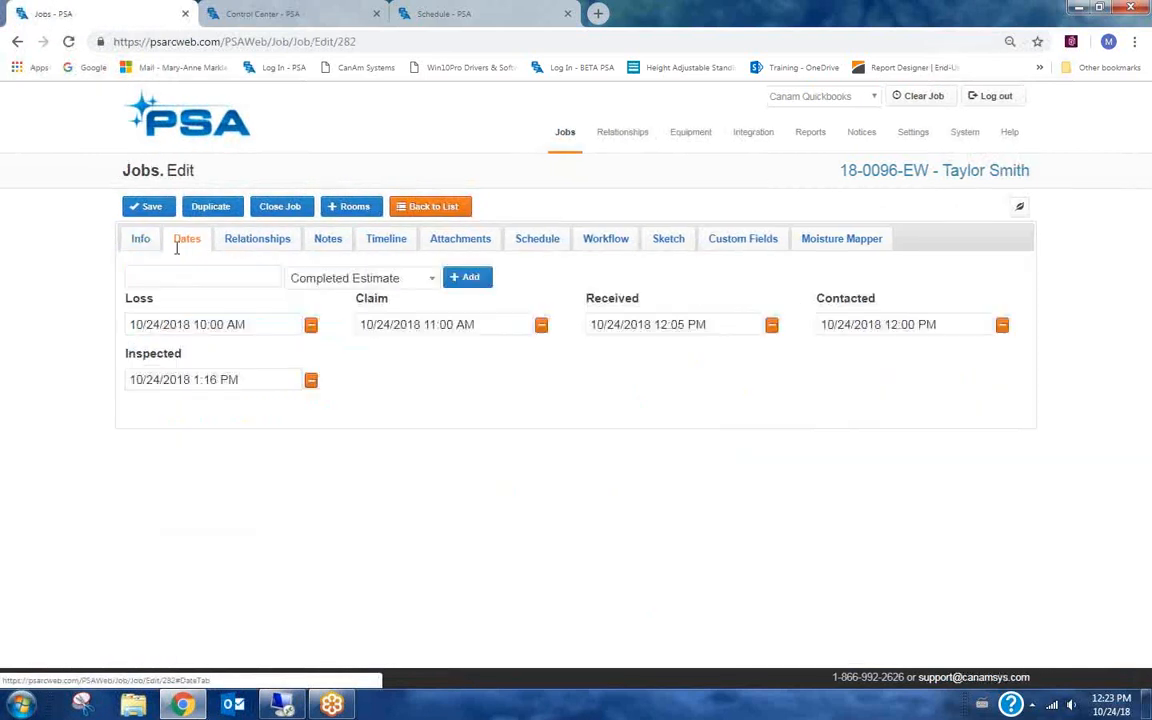
pyautogui.click(432, 280)
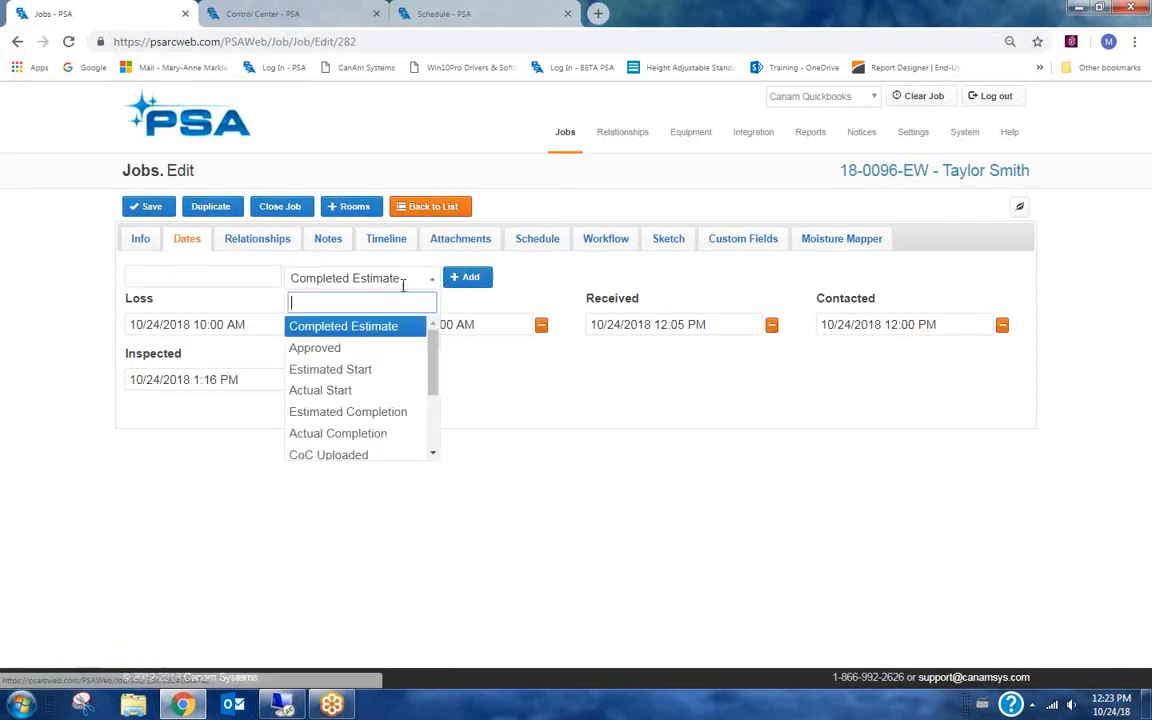
pyautogui.click(333, 350)
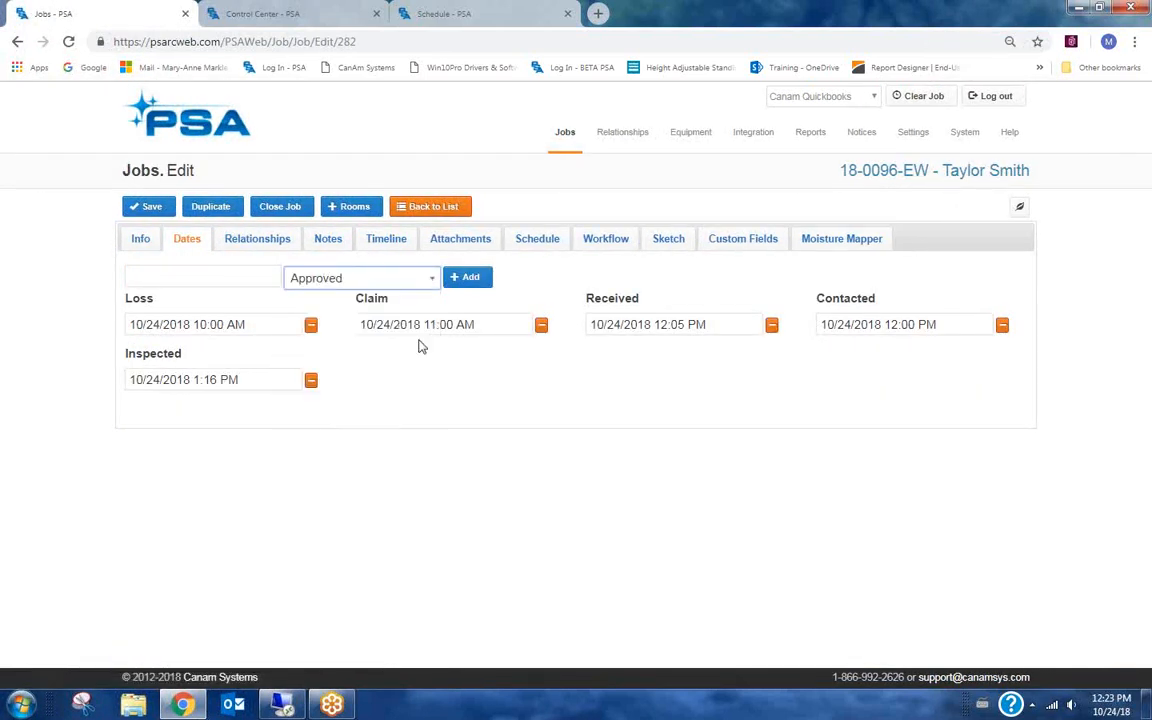
pyautogui.click(474, 279)
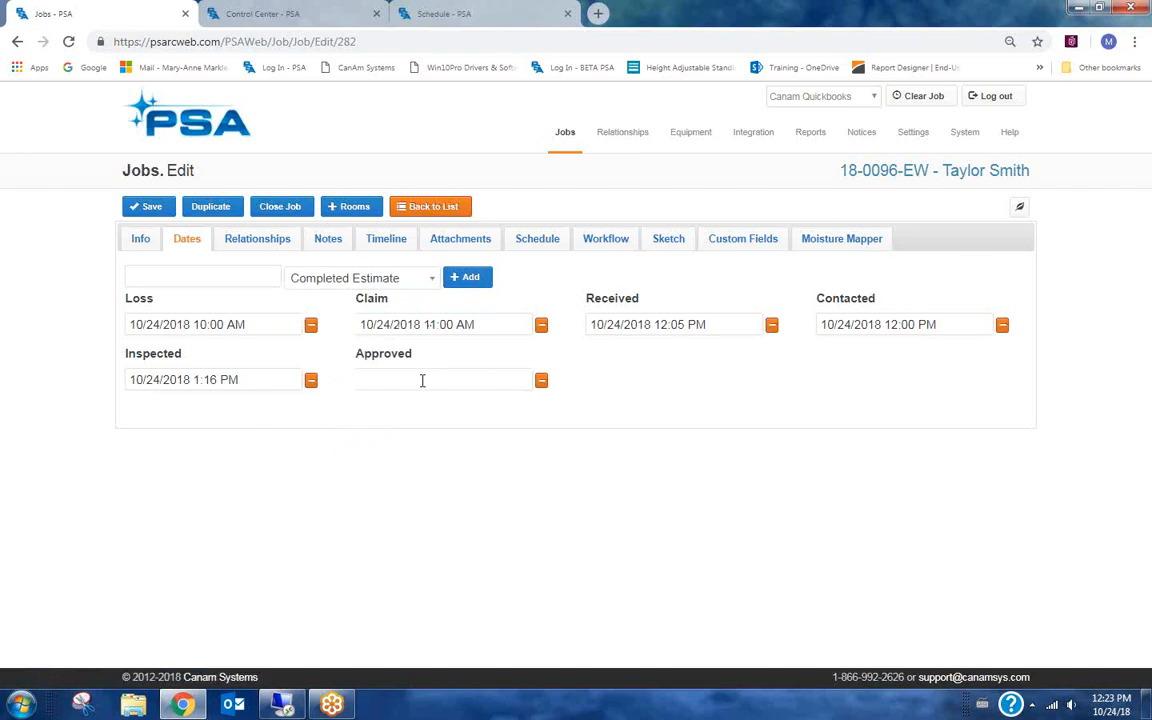
pyautogui.click(418, 377)
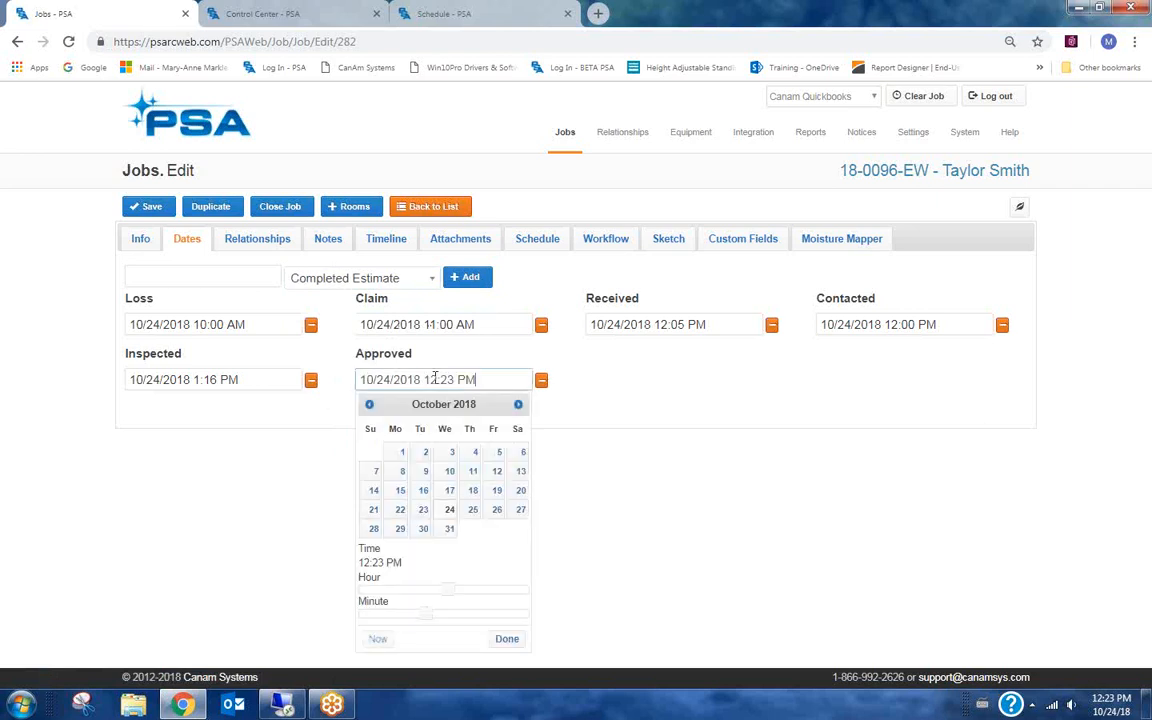
pyautogui.click(506, 639)
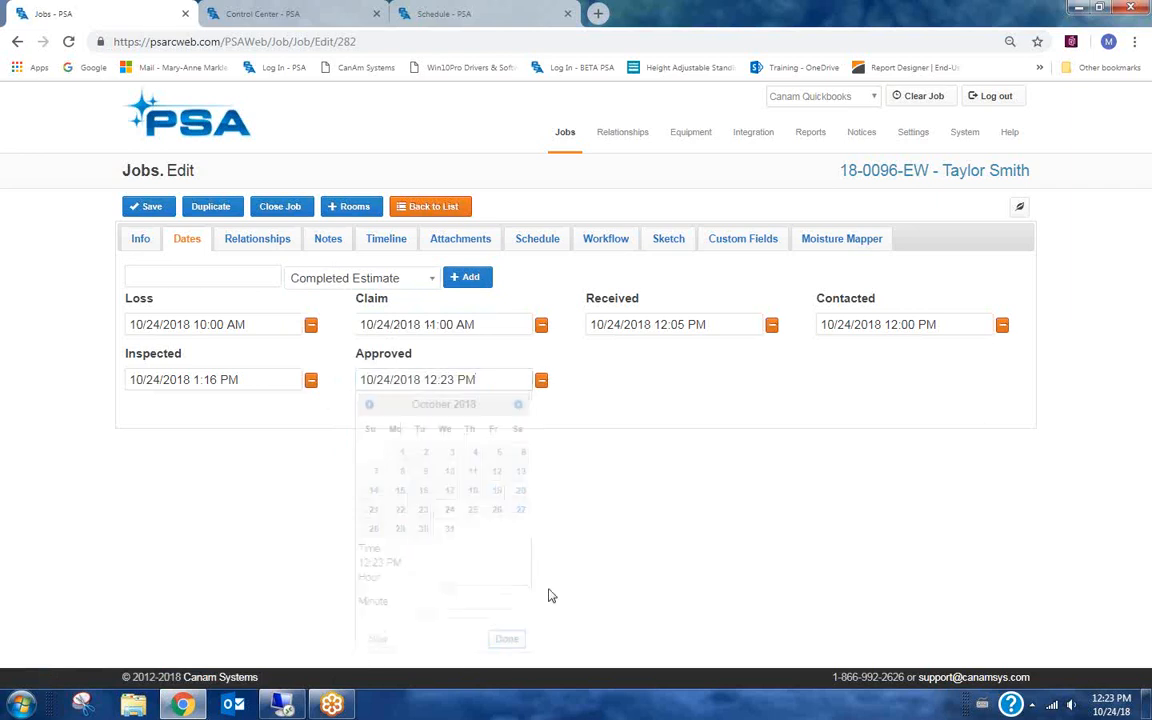
pyautogui.click(147, 204)
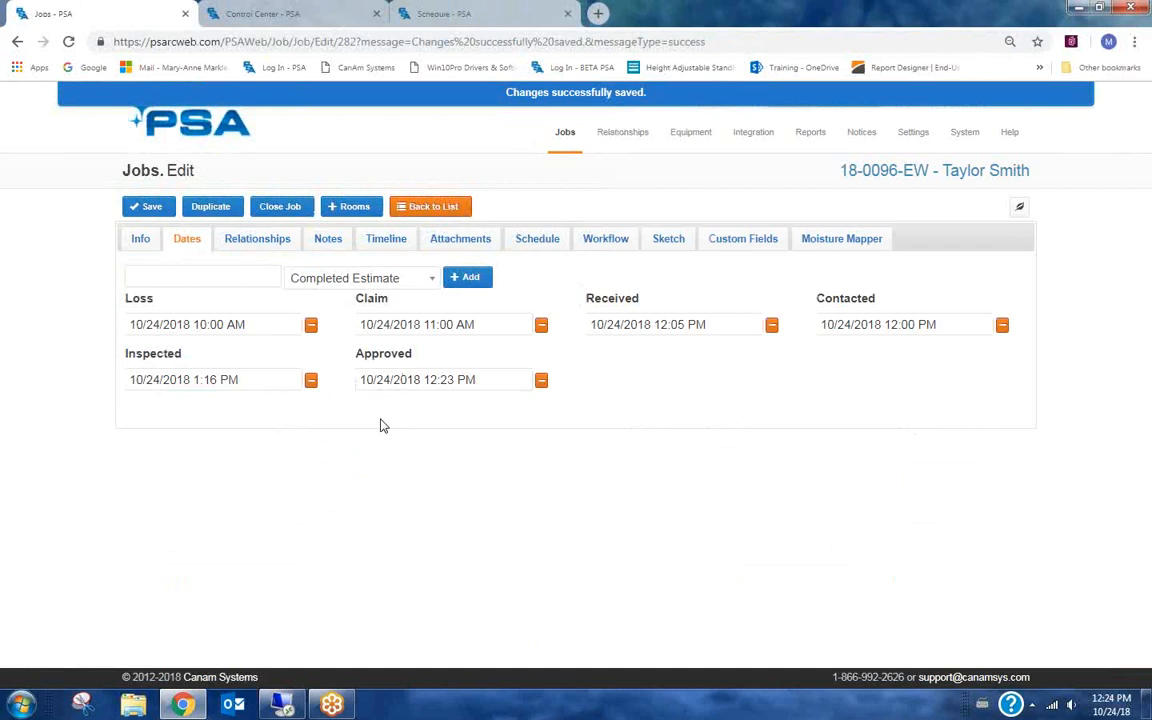
# Add an Actual Start date to the job, set to the current time, 10/24/2018 12:24 PM.
pyautogui.click(403, 280)
pyautogui.click(320, 369)
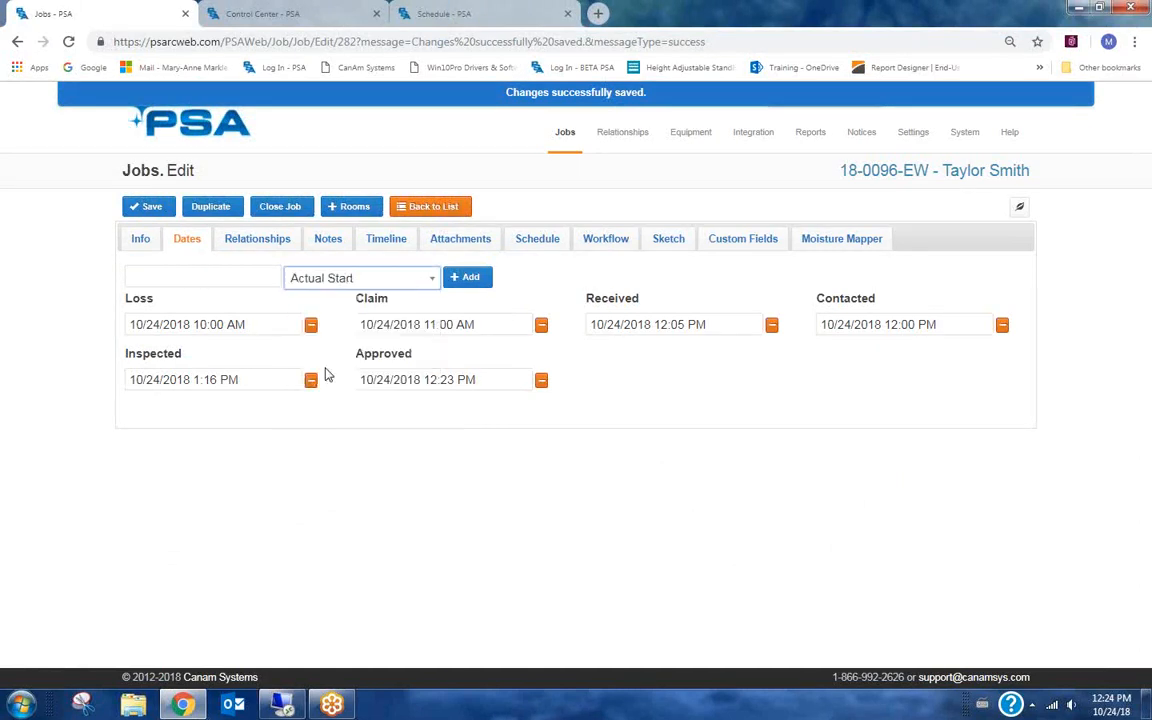
pyautogui.click(462, 280)
pyautogui.click(651, 383)
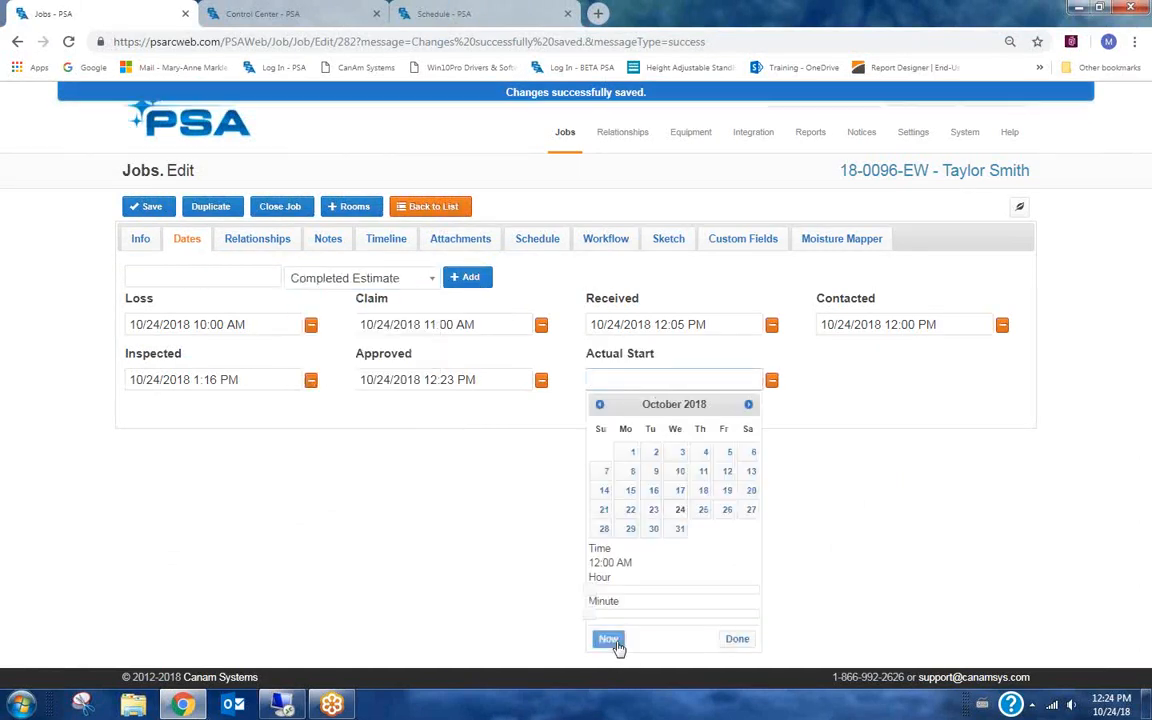
pyautogui.click(608, 638)
pyautogui.click(737, 639)
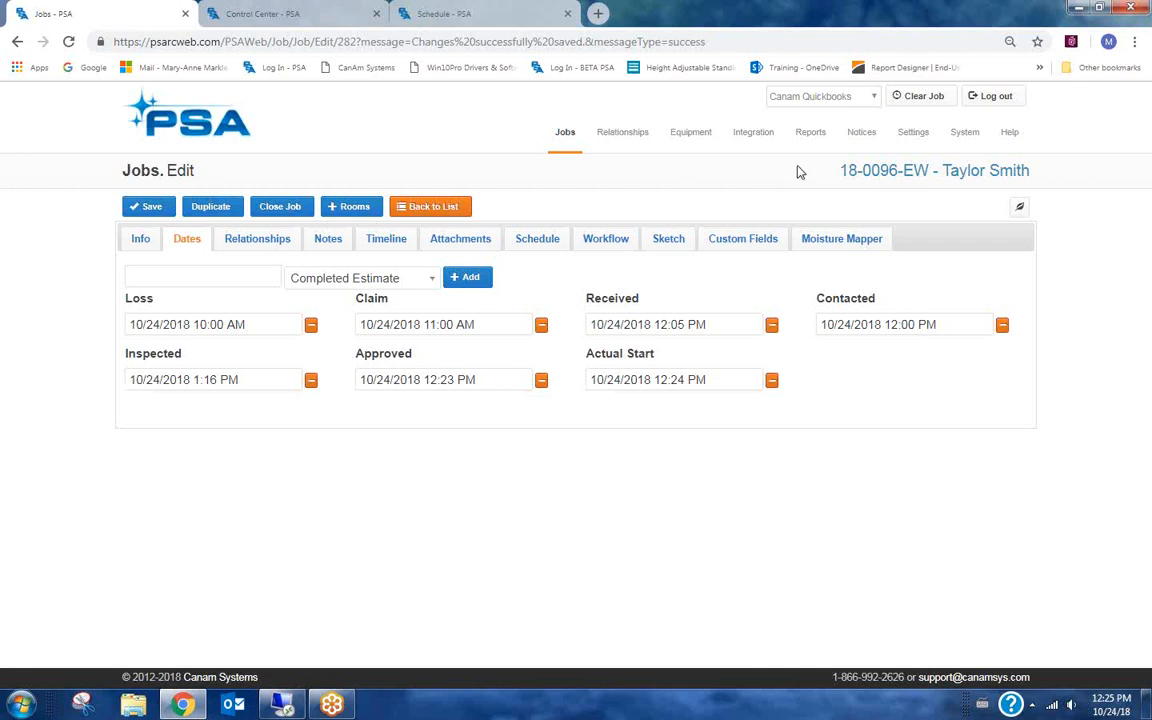
# Review the workflow actions on the job's Workflow page and in the Control Center's Workflow list.
pyautogui.click(607, 237)
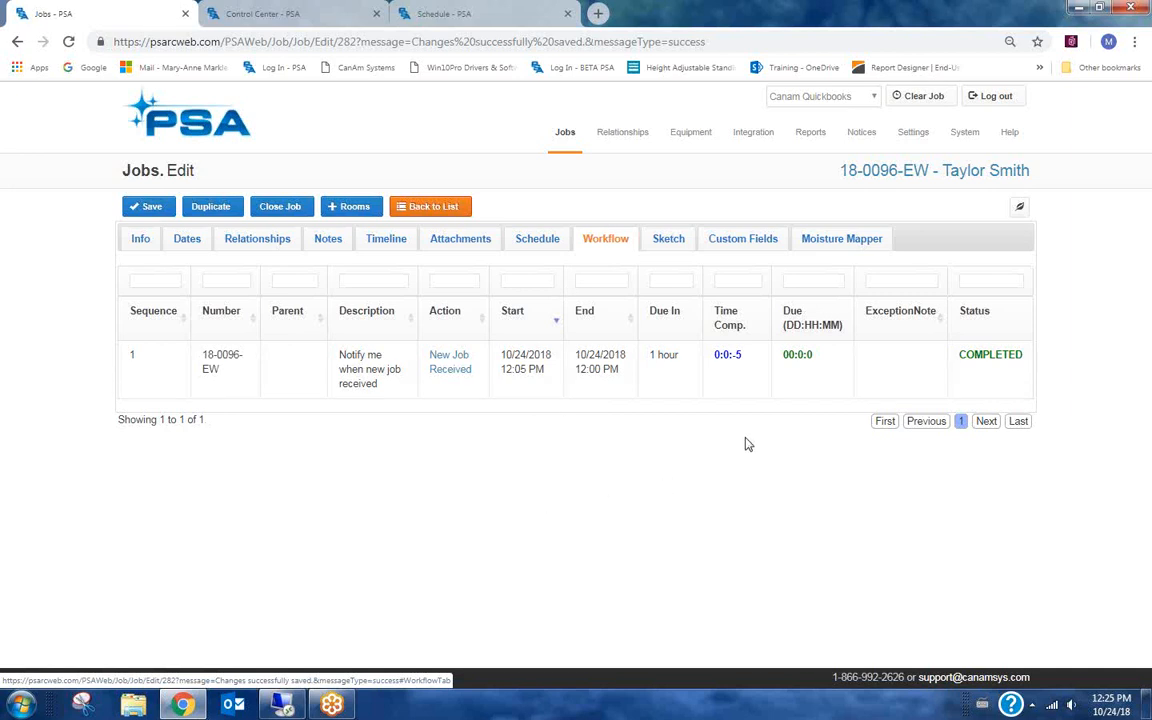
pyautogui.moveTo(598, 140)
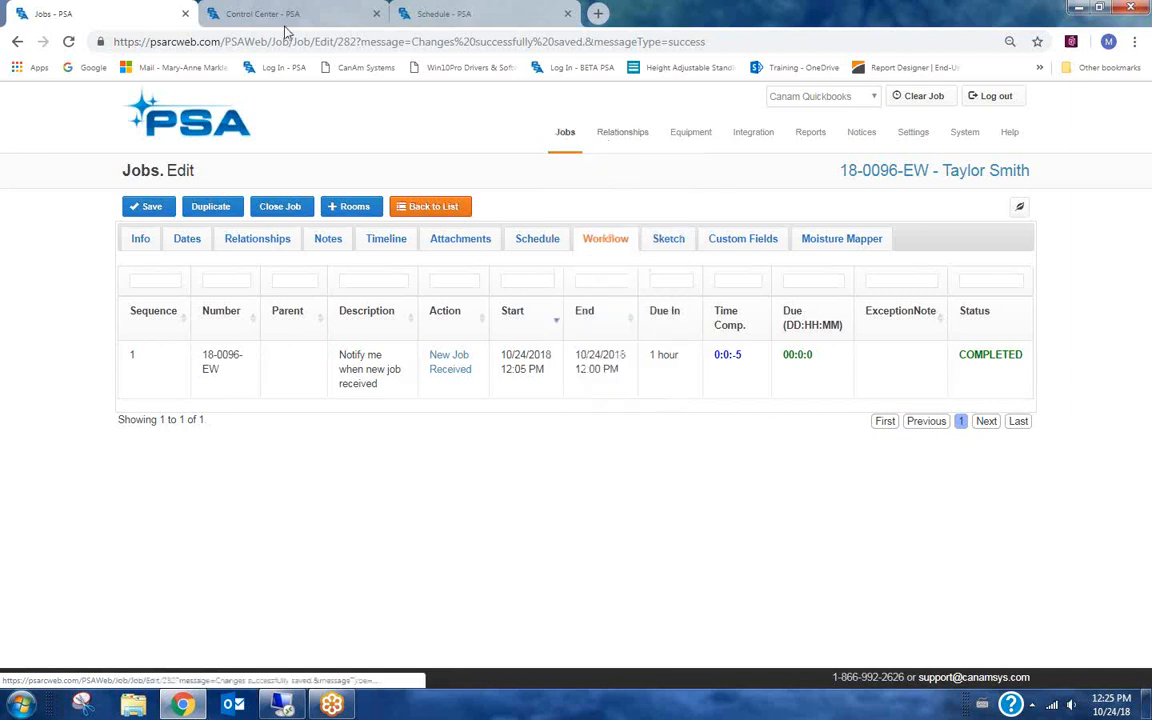
pyautogui.click(247, 15)
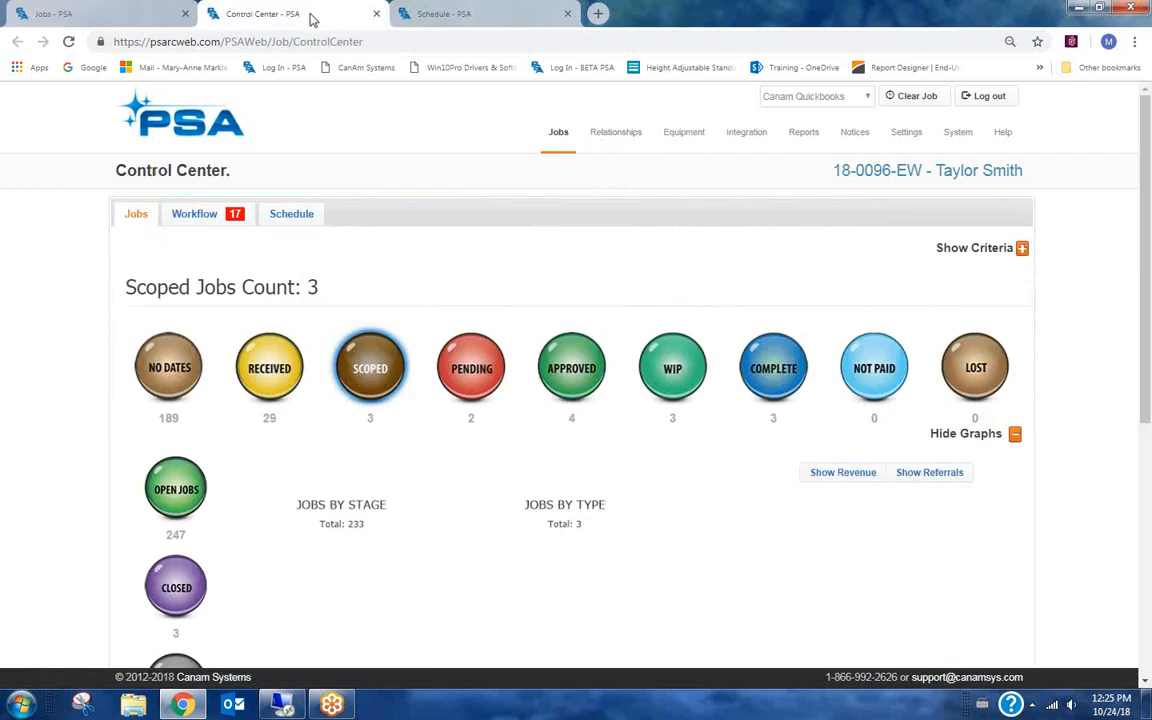
pyautogui.click(193, 215)
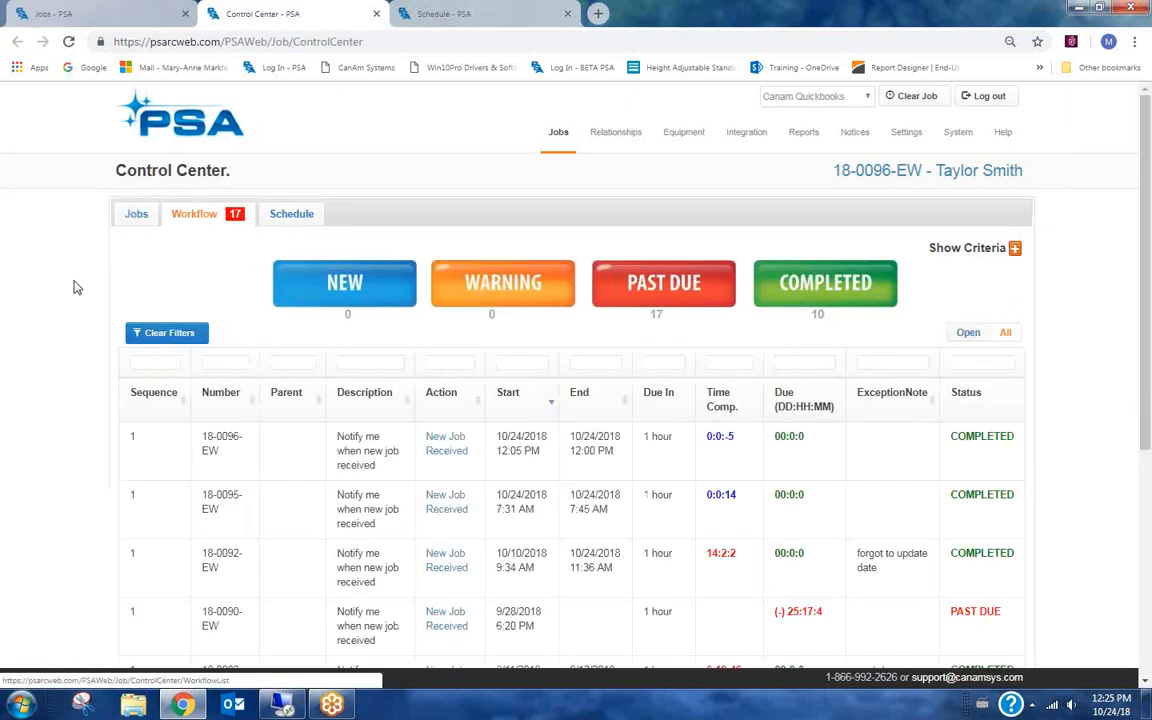
pyautogui.scroll(-1, 66, 403)
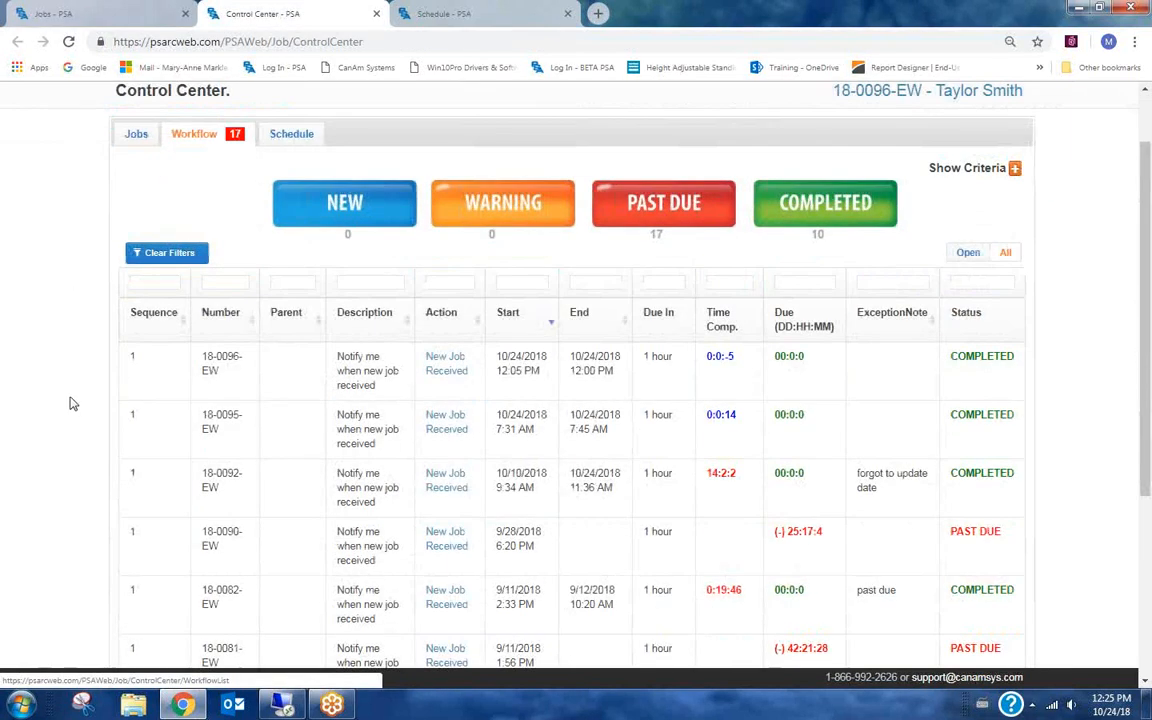
pyautogui.scroll(1, 73, 215)
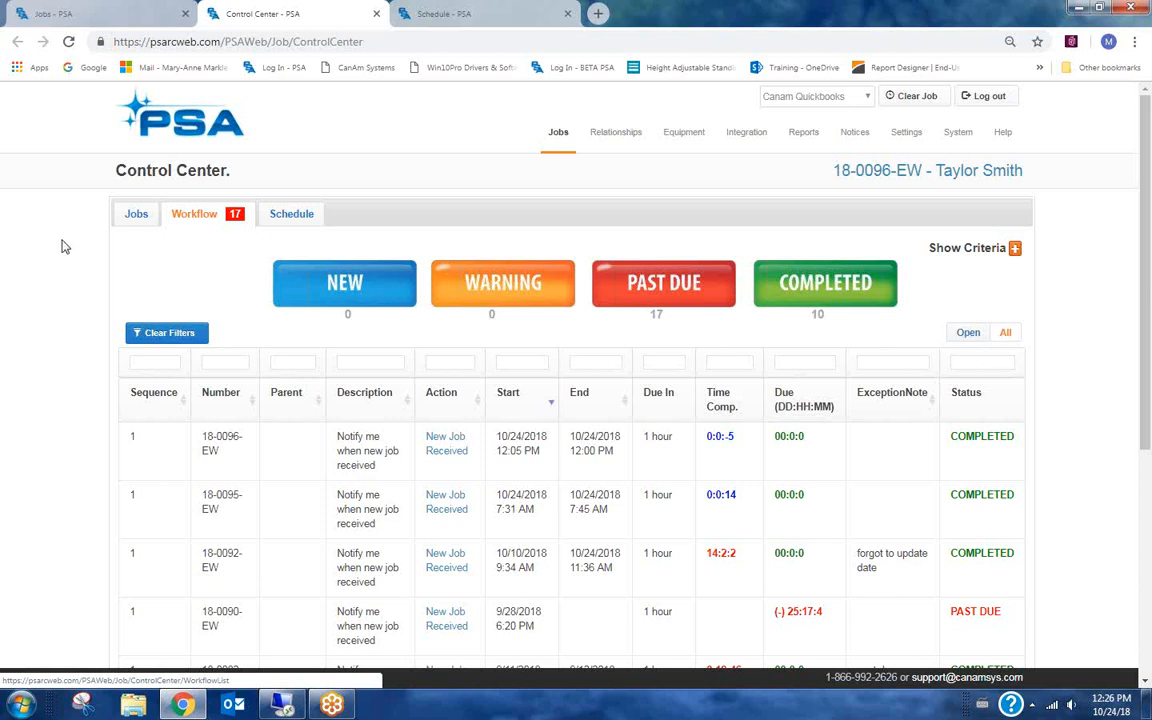
# Filter Control Center workflows to Past Due and open job 18-0090-EW from its past due entry.
pyautogui.click(677, 287)
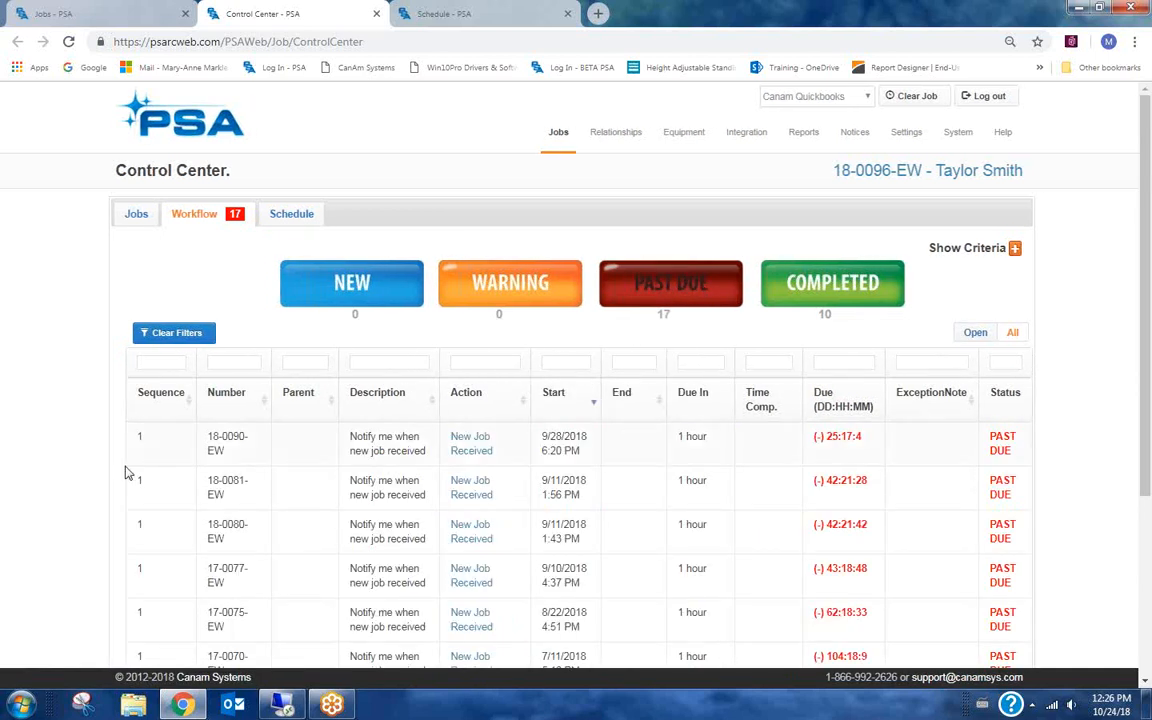
pyautogui.scroll(-1, 127, 471)
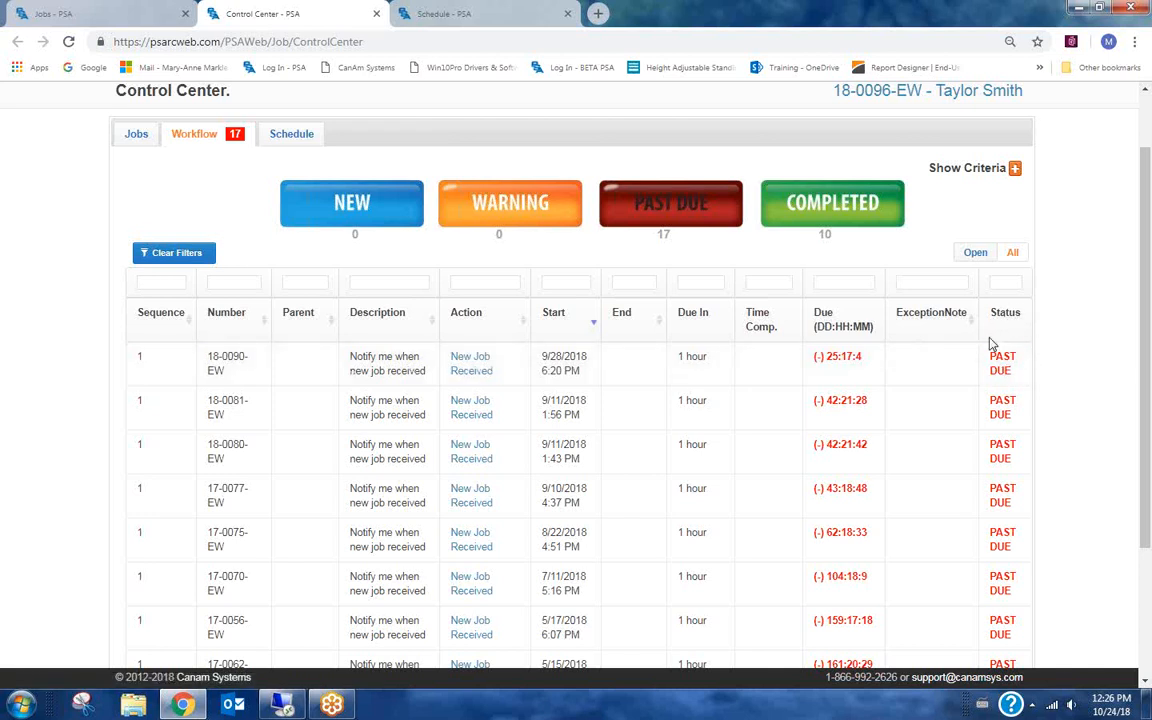
pyautogui.click(1003, 372)
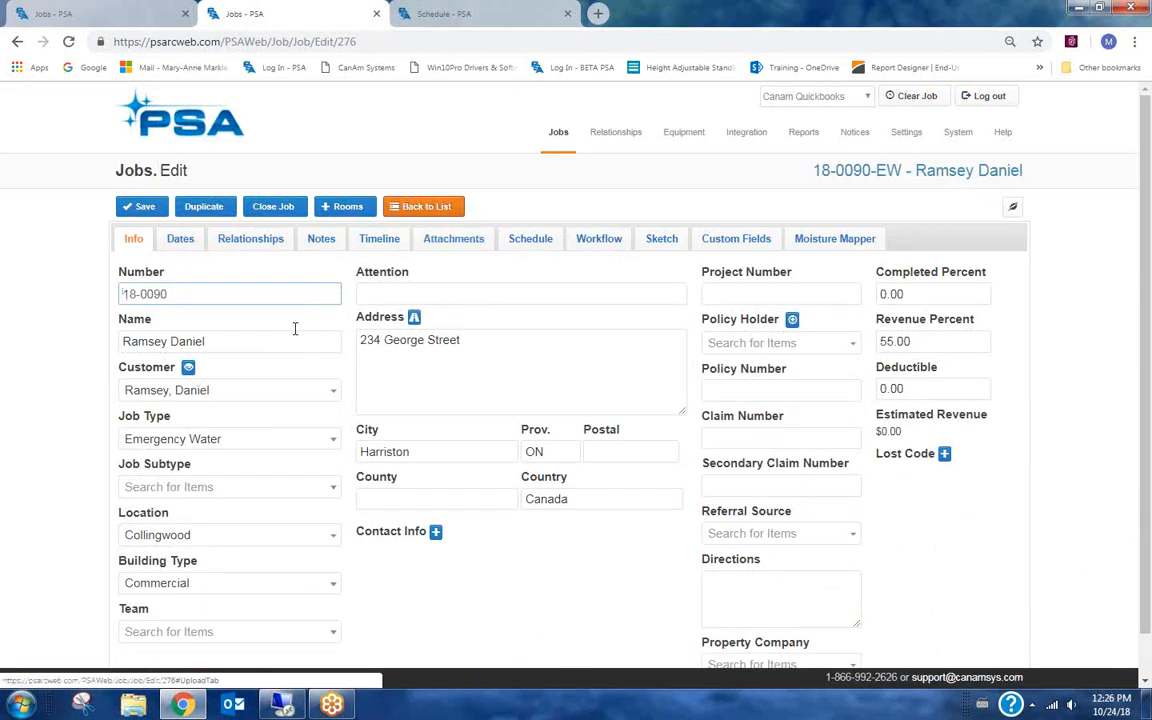
pyautogui.click(17, 44)
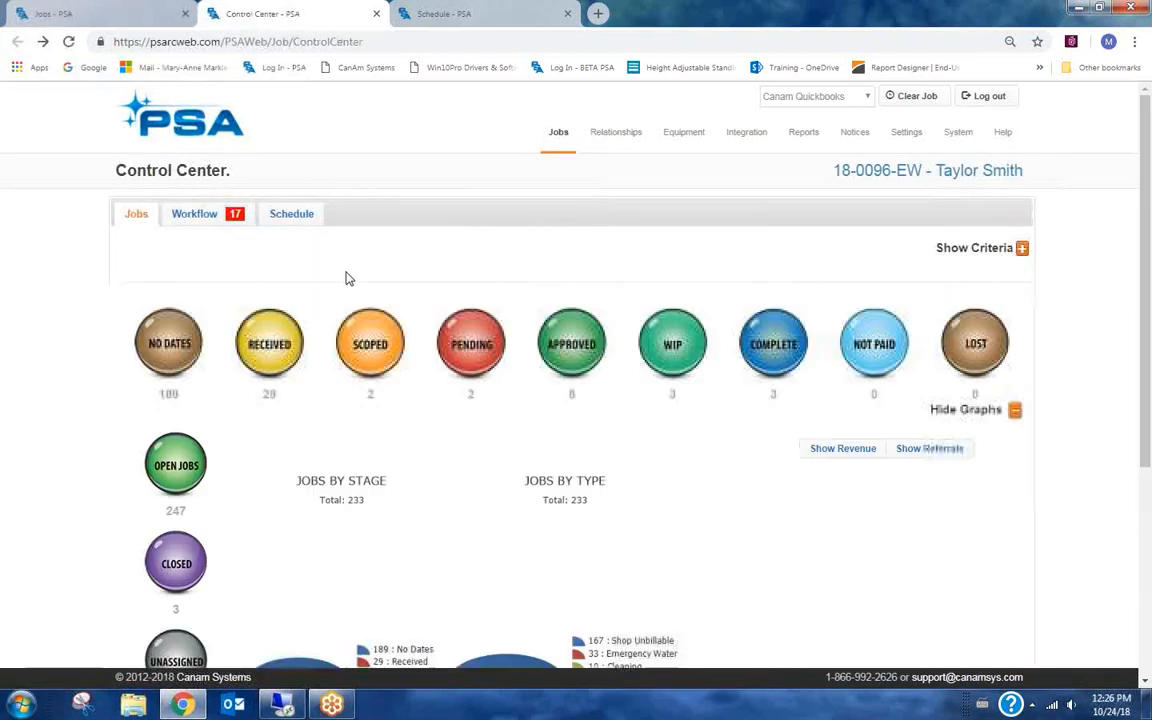
# Complete the past due New Job Received action for job 18-0090-EW with the exception note "forgot to update date".
pyautogui.click(203, 216)
pyautogui.click(643, 300)
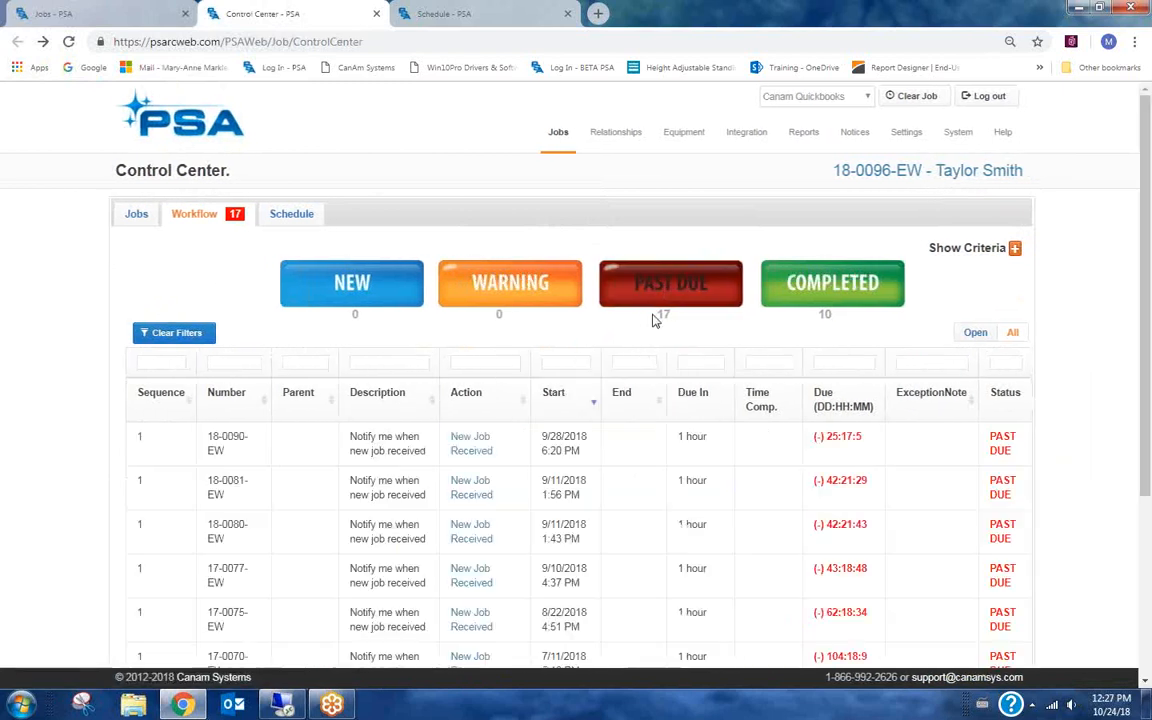
pyautogui.doubleClick(467, 451)
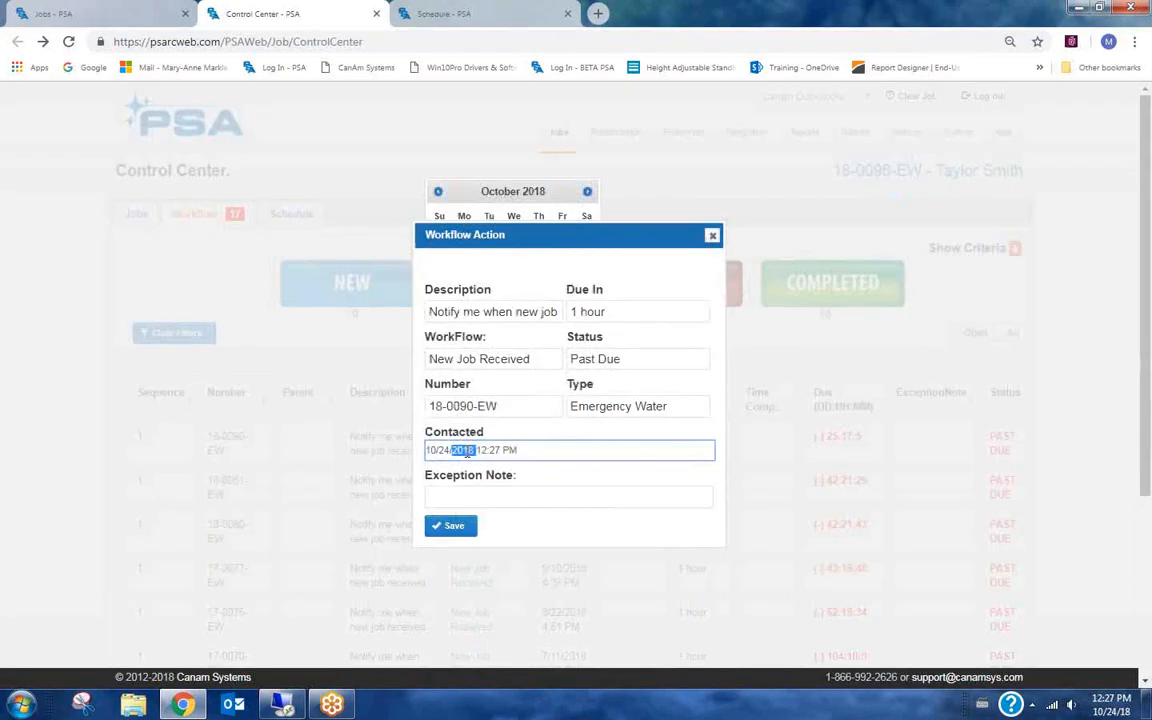
pyautogui.click(712, 236)
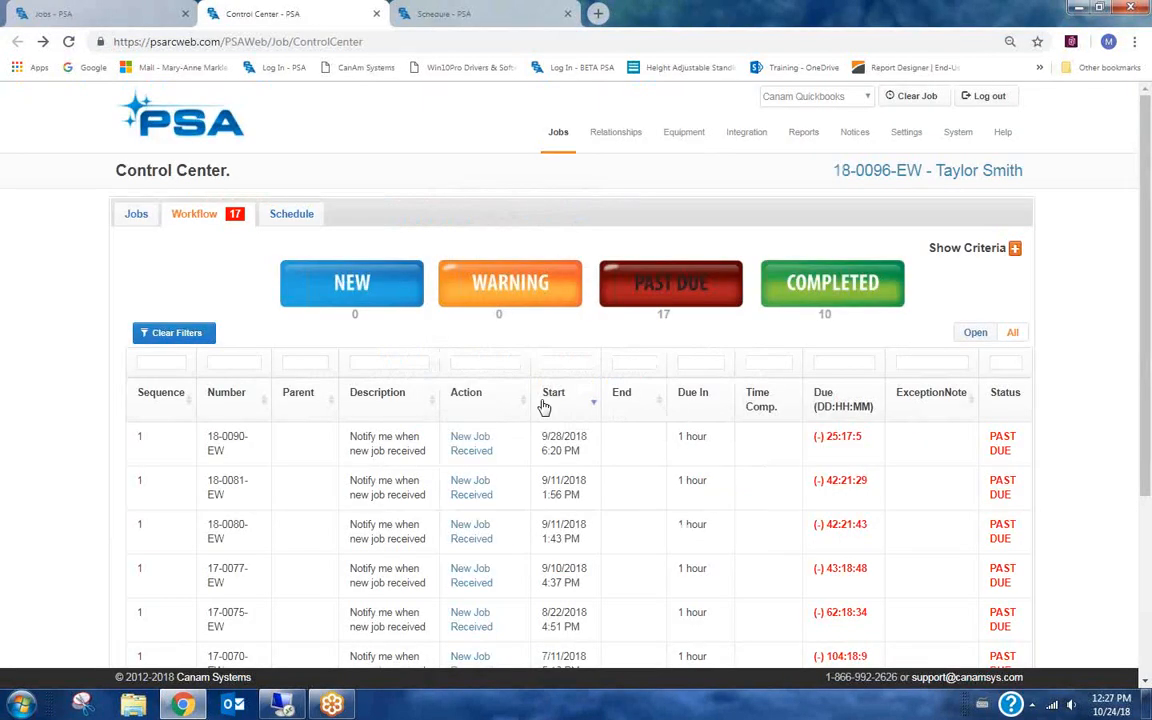
pyautogui.doubleClick(478, 450)
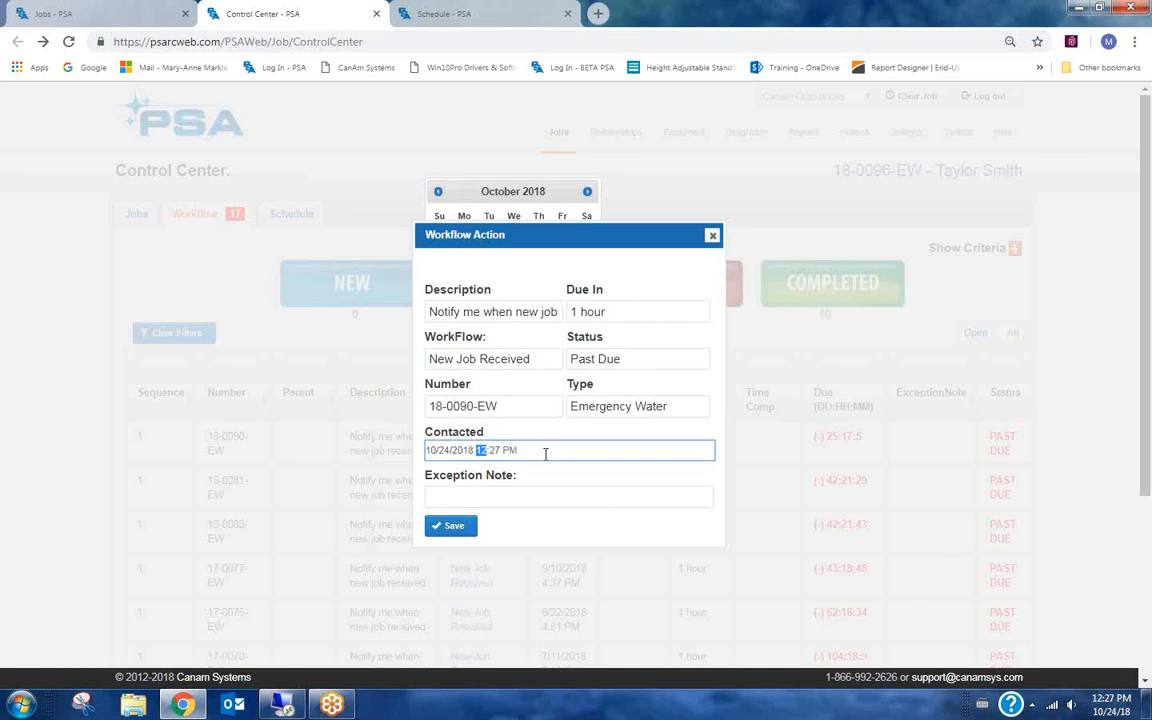
pyautogui.click(517, 494)
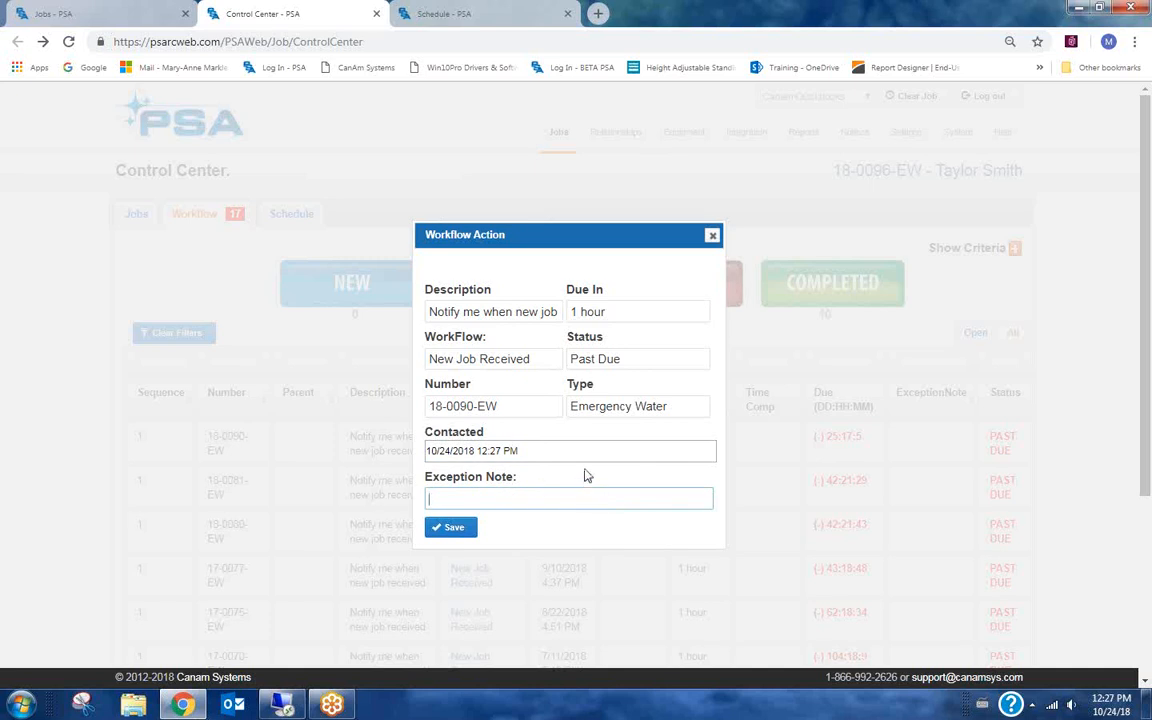
pyautogui.write('forgot to update date')
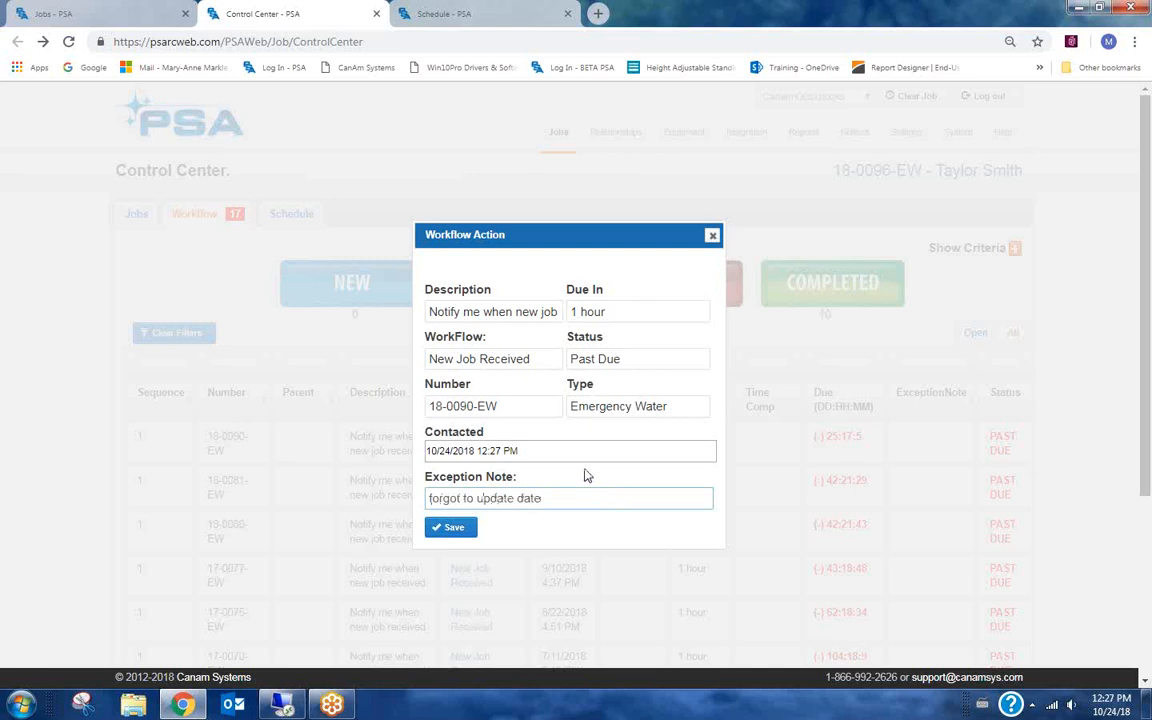
pyautogui.click(460, 530)
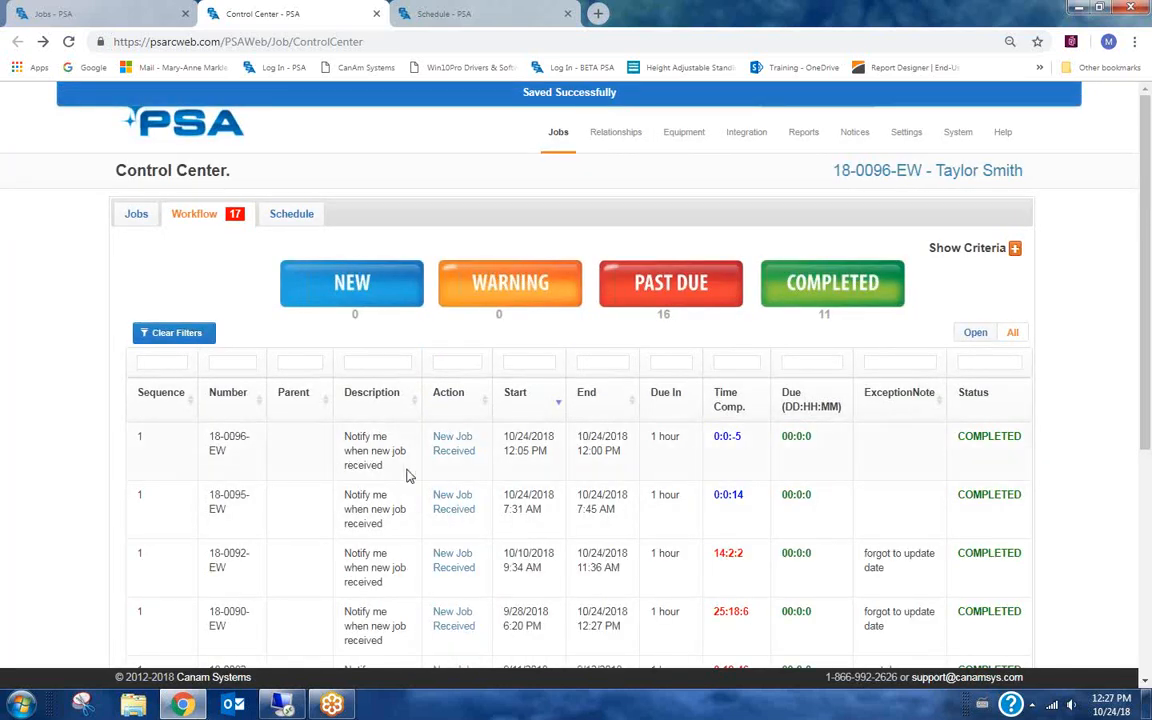
# Filter the workflows to Past Due again and scroll through the remaining entries.
pyautogui.click(704, 287)
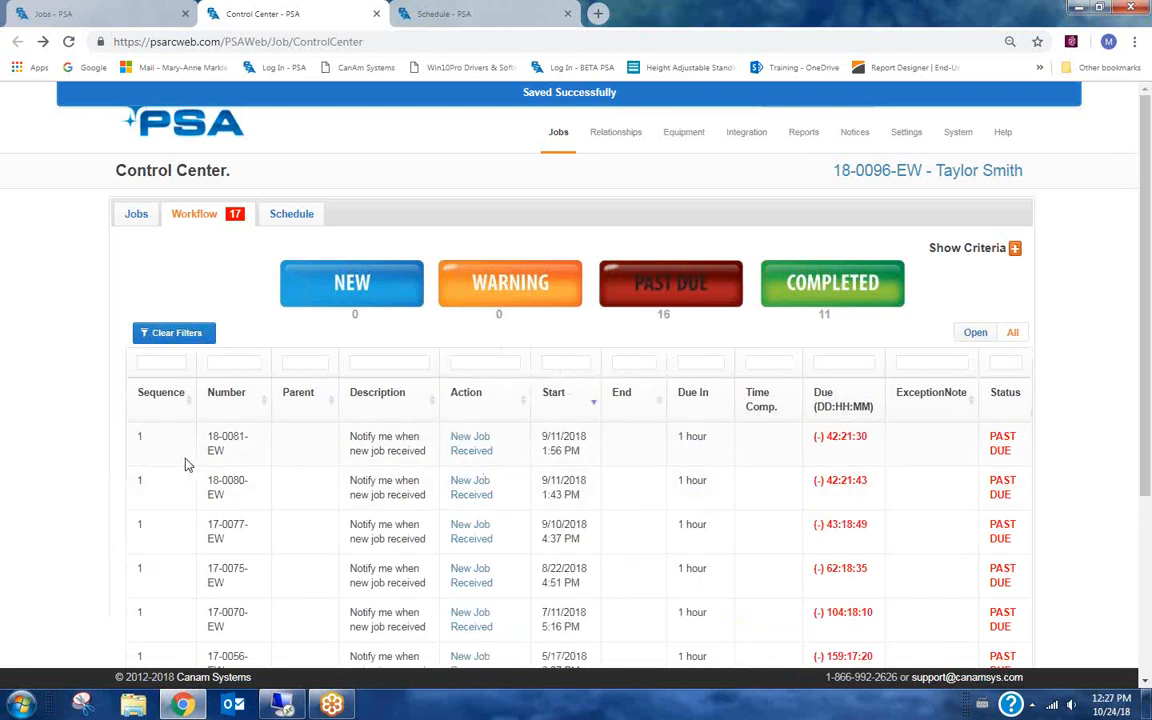
pyautogui.scroll(-1, 80, 440)
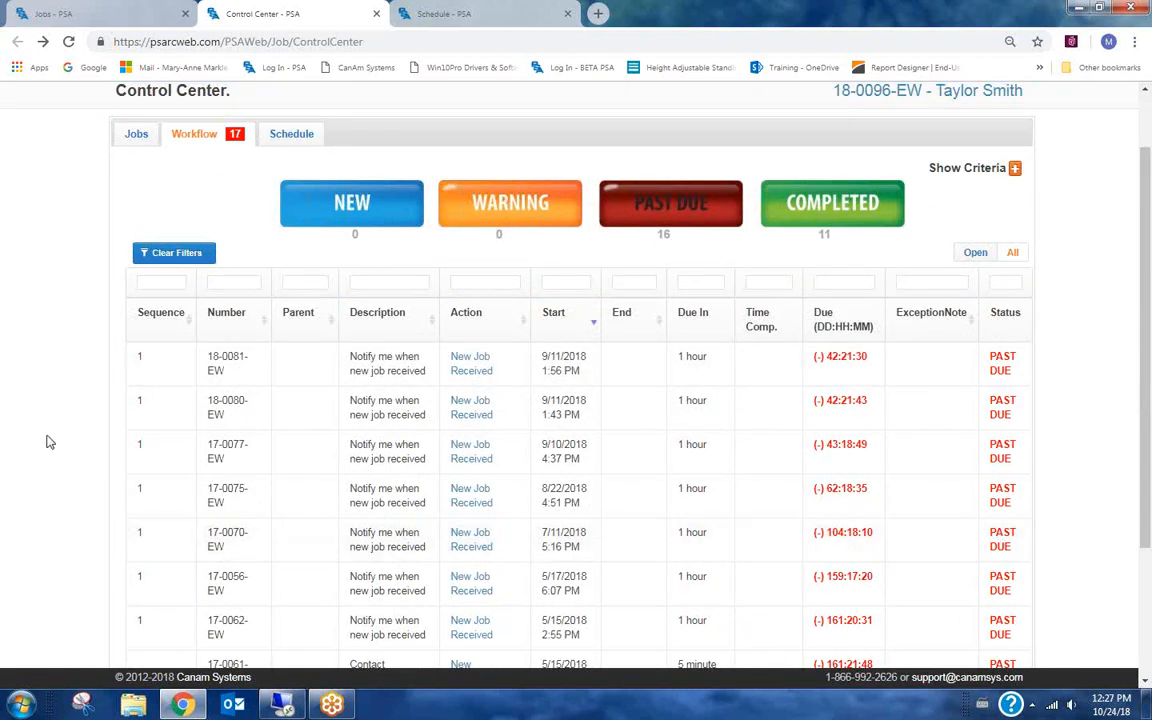
pyautogui.scroll(-1, 46, 440)
pyautogui.scroll(2, 52, 441)
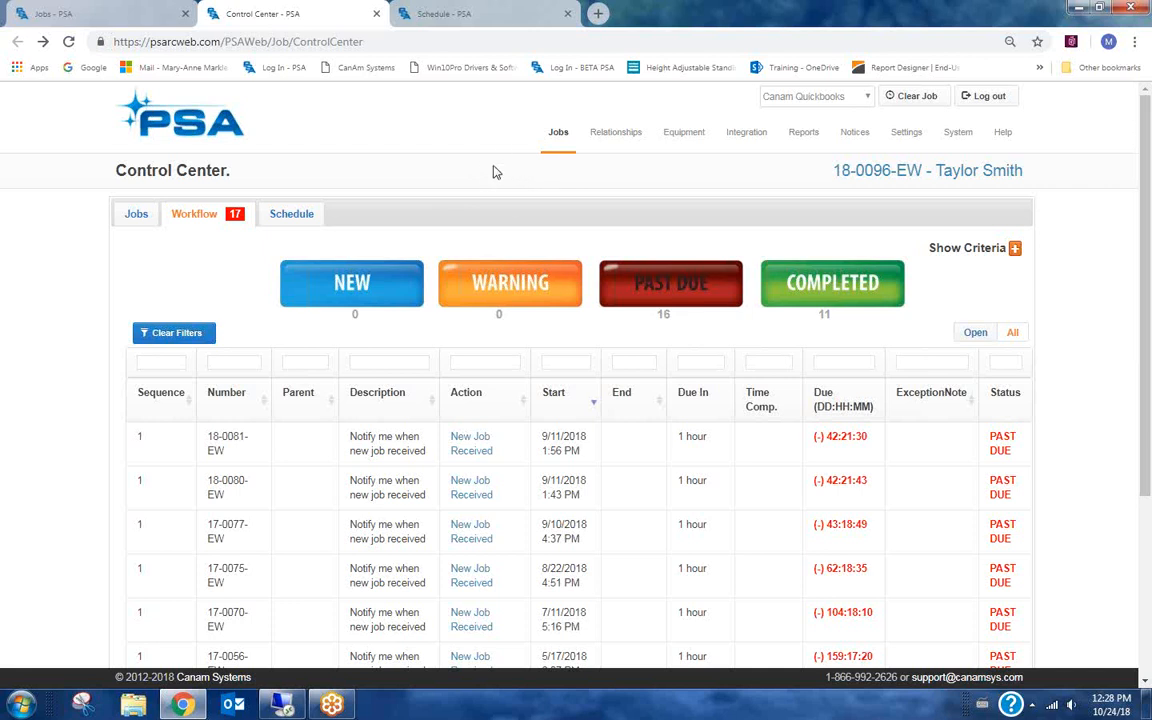
# Open job 18-0095-EW from the jobs list and review its Financials totals for labour and revenue.
pyautogui.moveTo(551, 143)
pyautogui.click(570, 172)
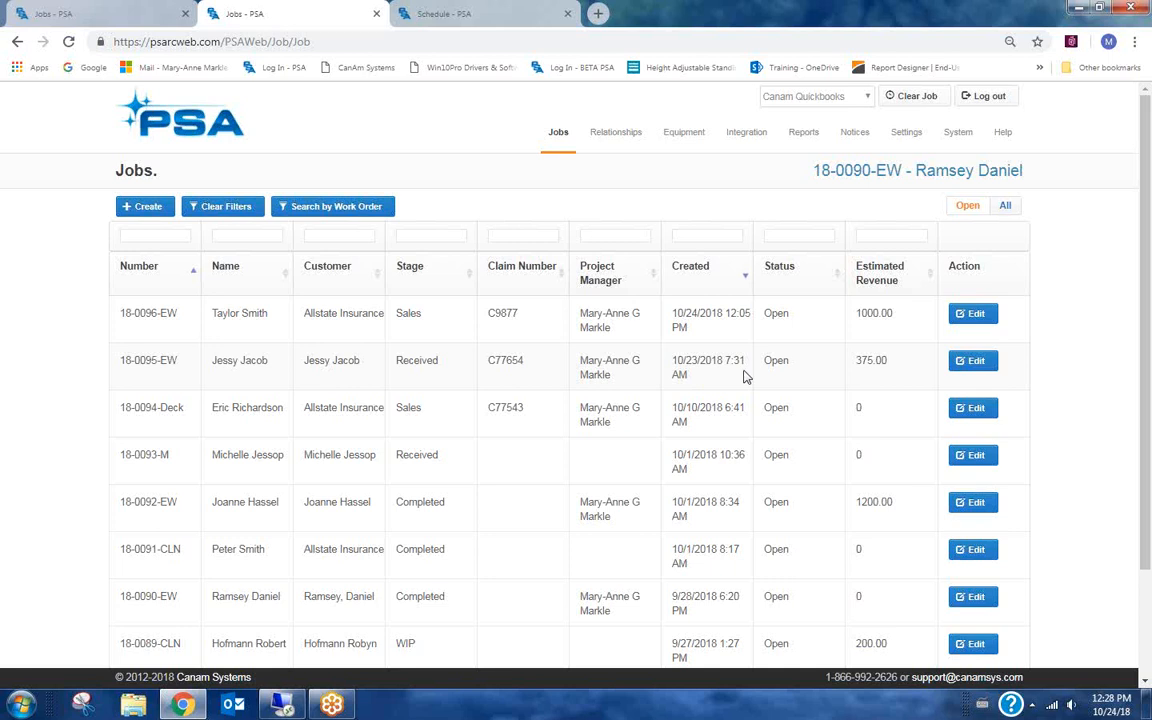
pyautogui.click(968, 361)
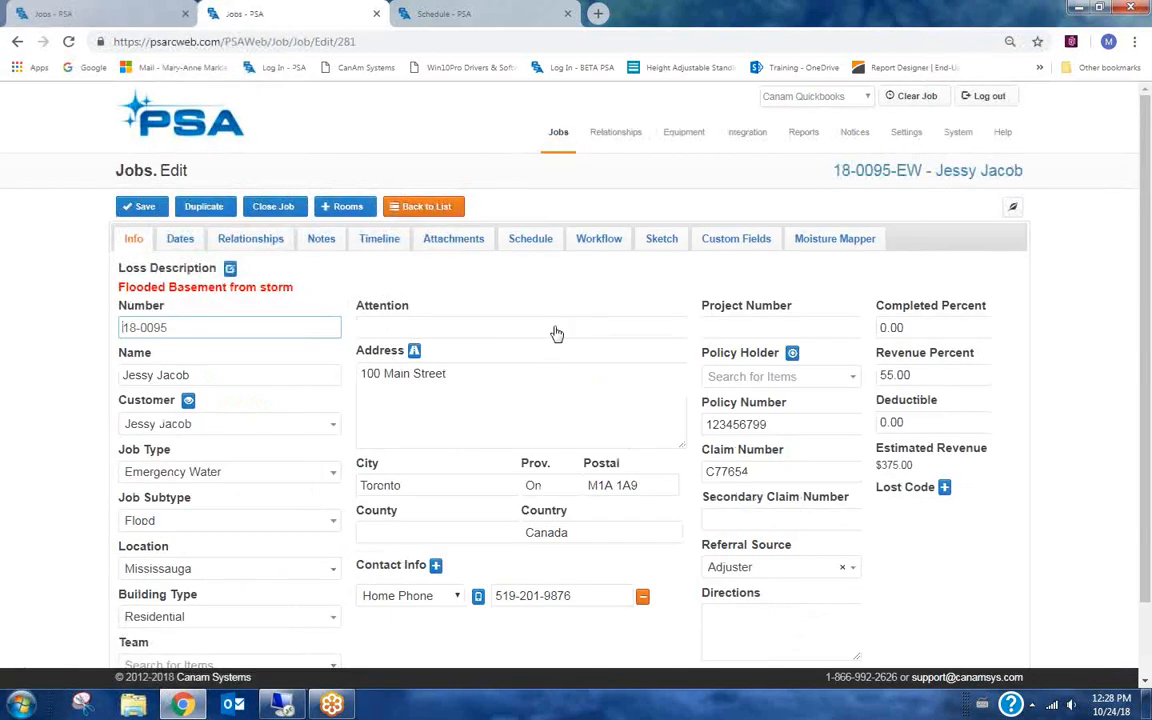
pyautogui.moveTo(560, 144)
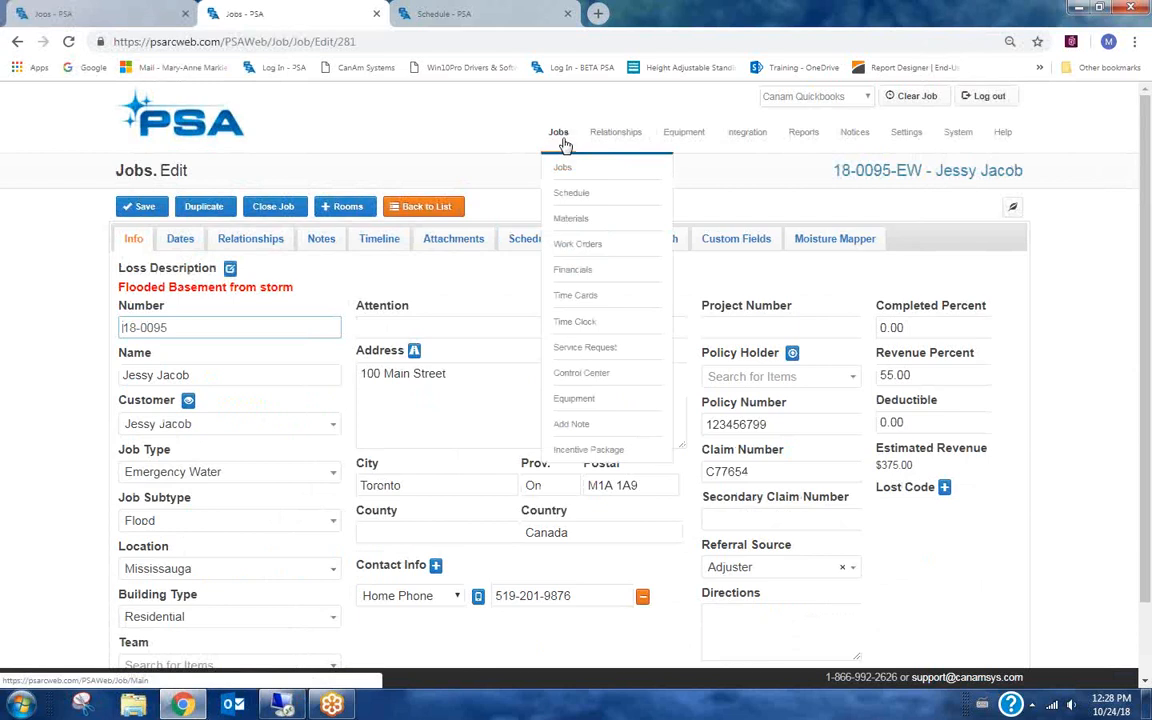
pyautogui.click(577, 269)
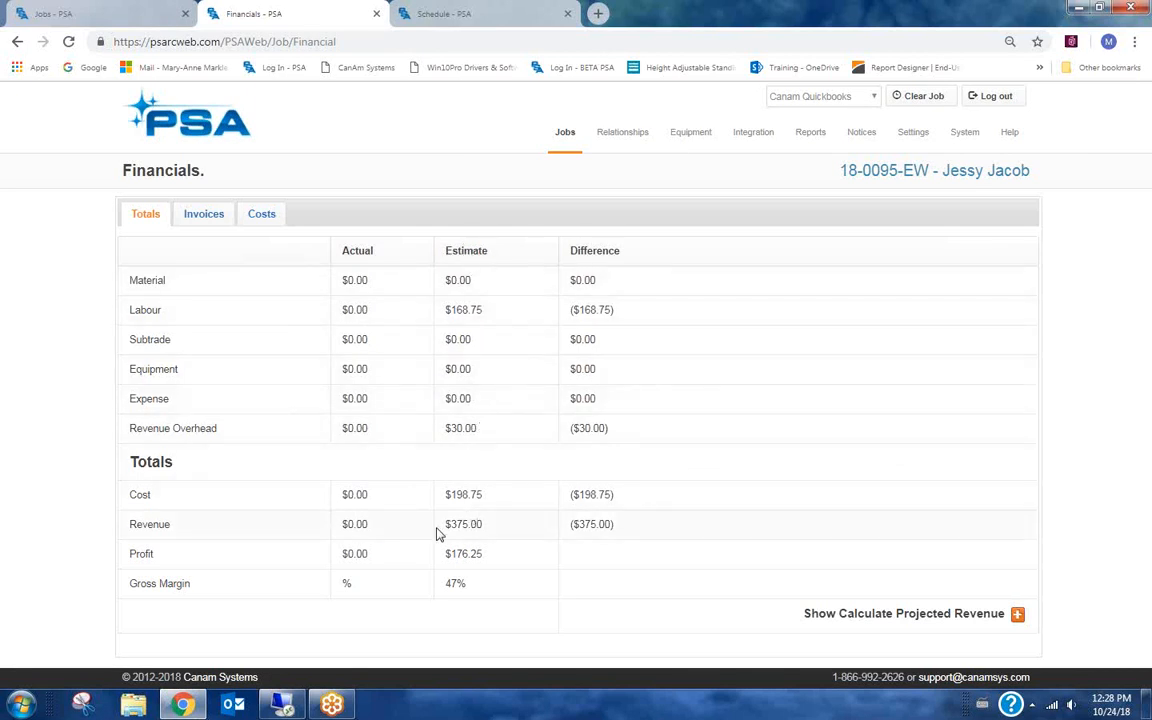
pyautogui.moveTo(489, 527); pyautogui.dragTo(440, 527)
pyautogui.moveTo(489, 313); pyautogui.dragTo(432, 312)
# Open job 18-0092-EW from the jobs list and review its estimated revenue.
pyautogui.moveTo(575, 134)
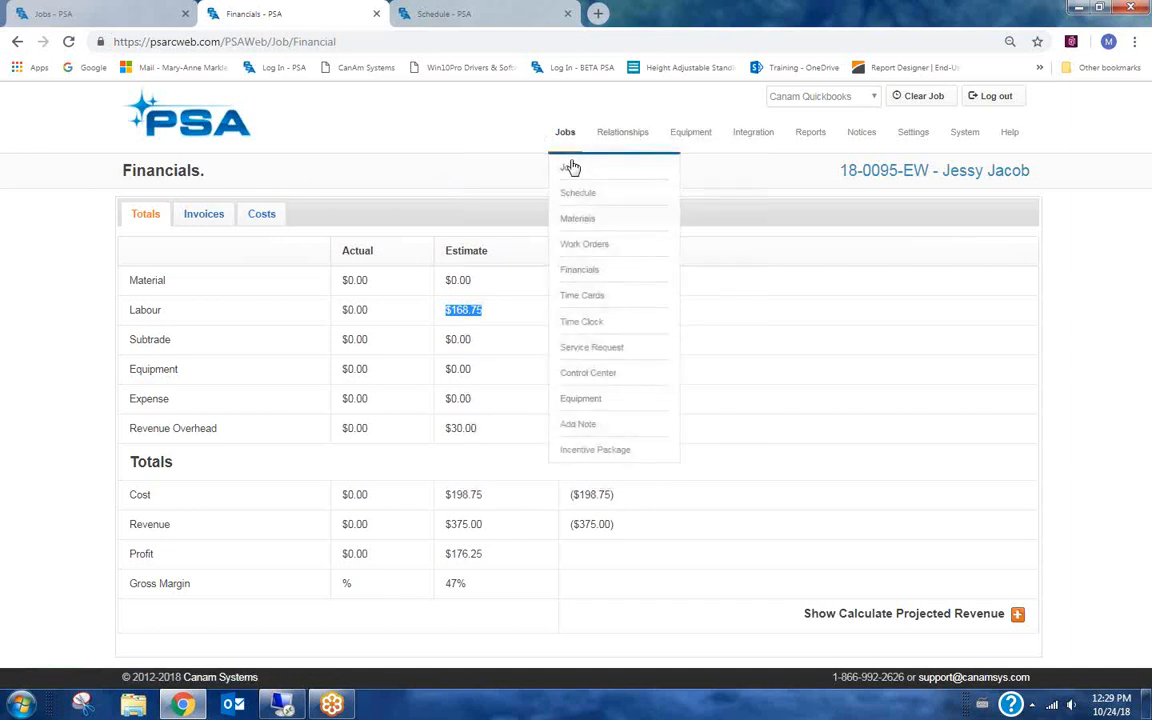
pyautogui.click(572, 167)
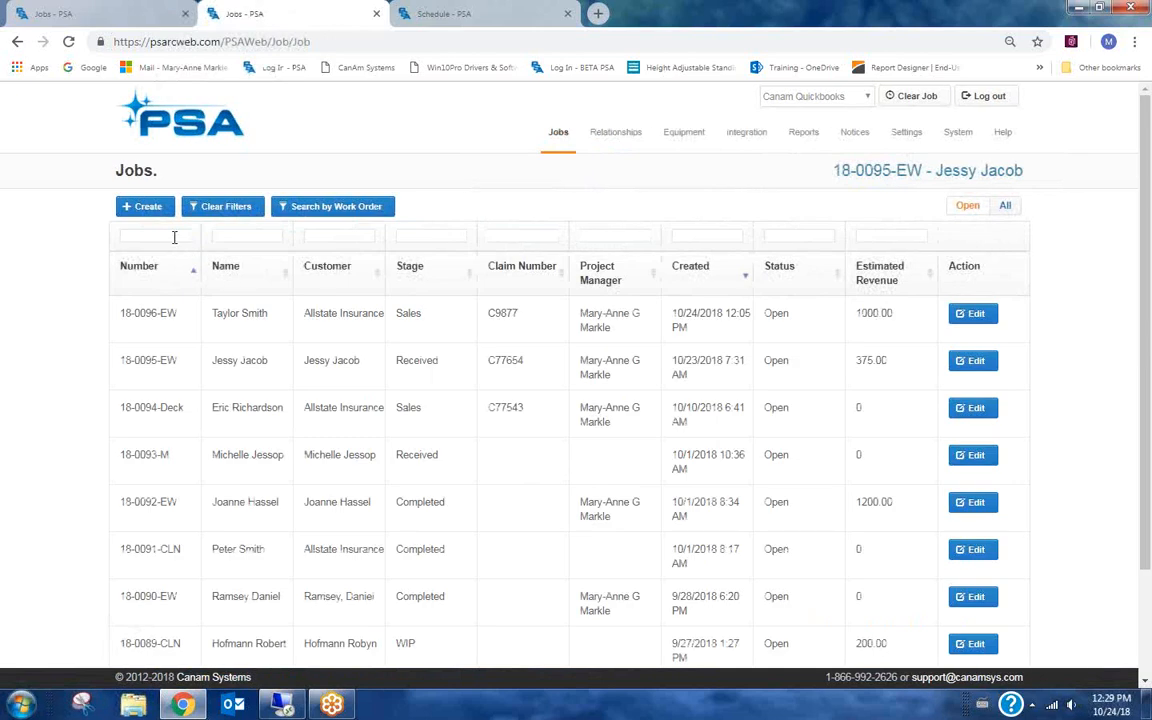
pyautogui.click(318, 235)
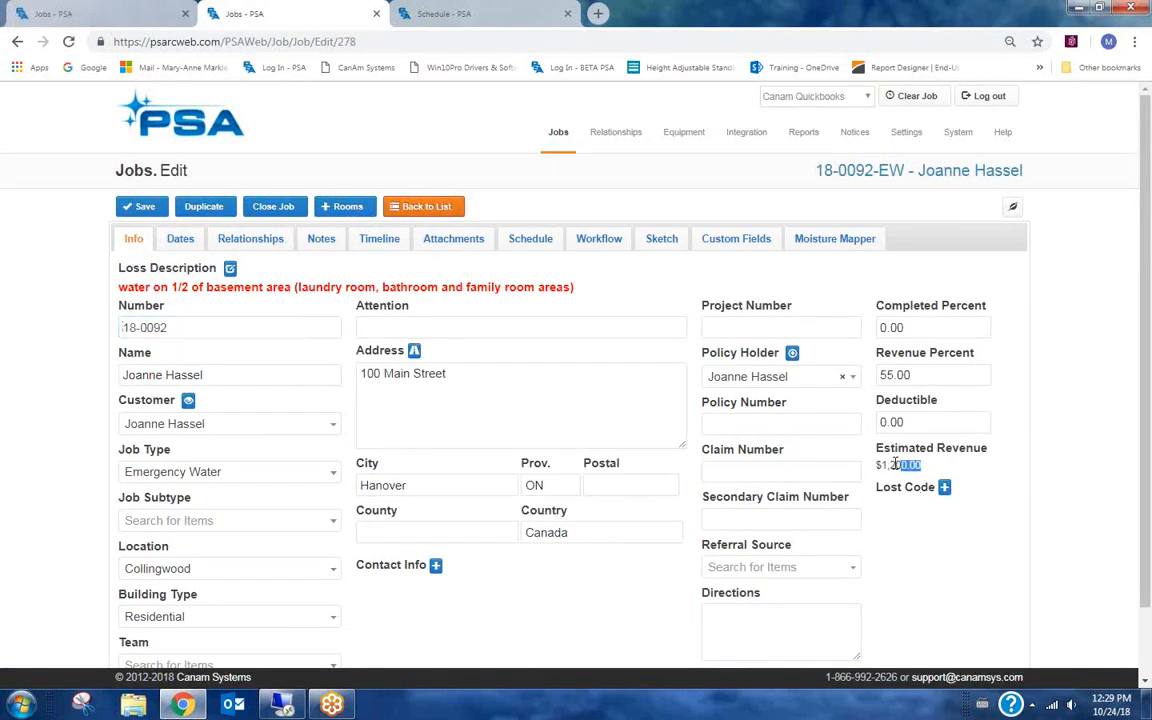
pyautogui.moveTo(874, 465); pyautogui.dragTo(921, 465)
pyautogui.click(928, 466)
# Review job 18-0092-EW's work order line items and its Financials totals.
pyautogui.moveTo(545, 143)
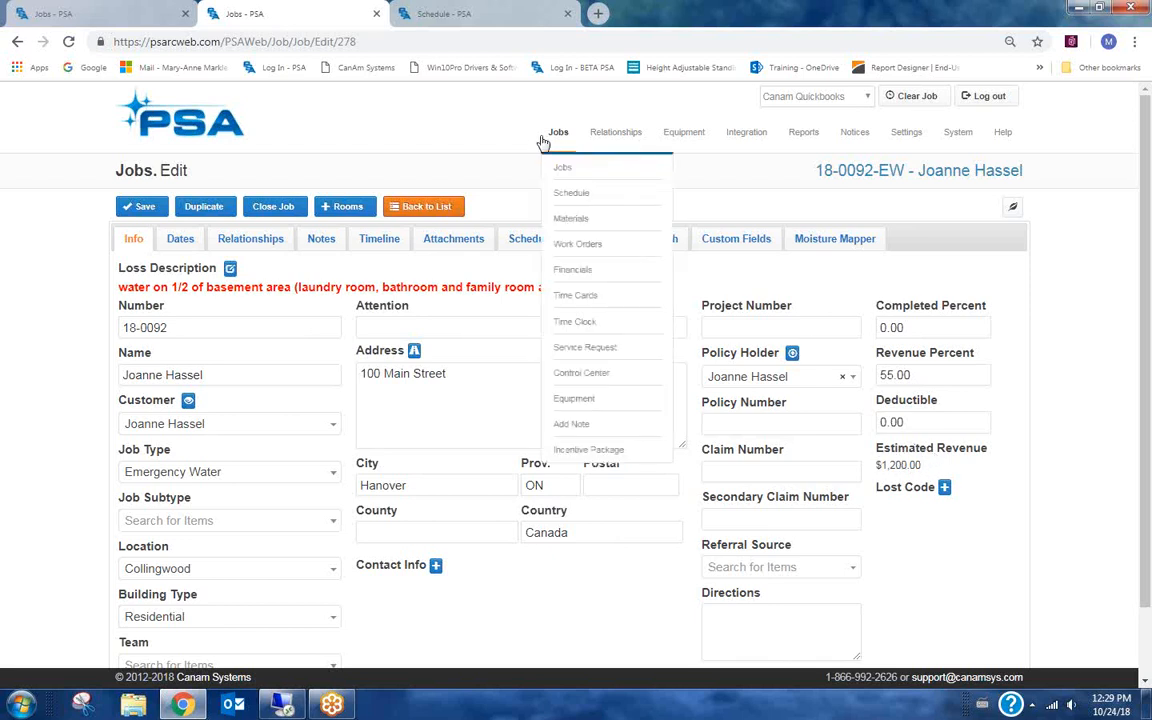
pyautogui.click(583, 245)
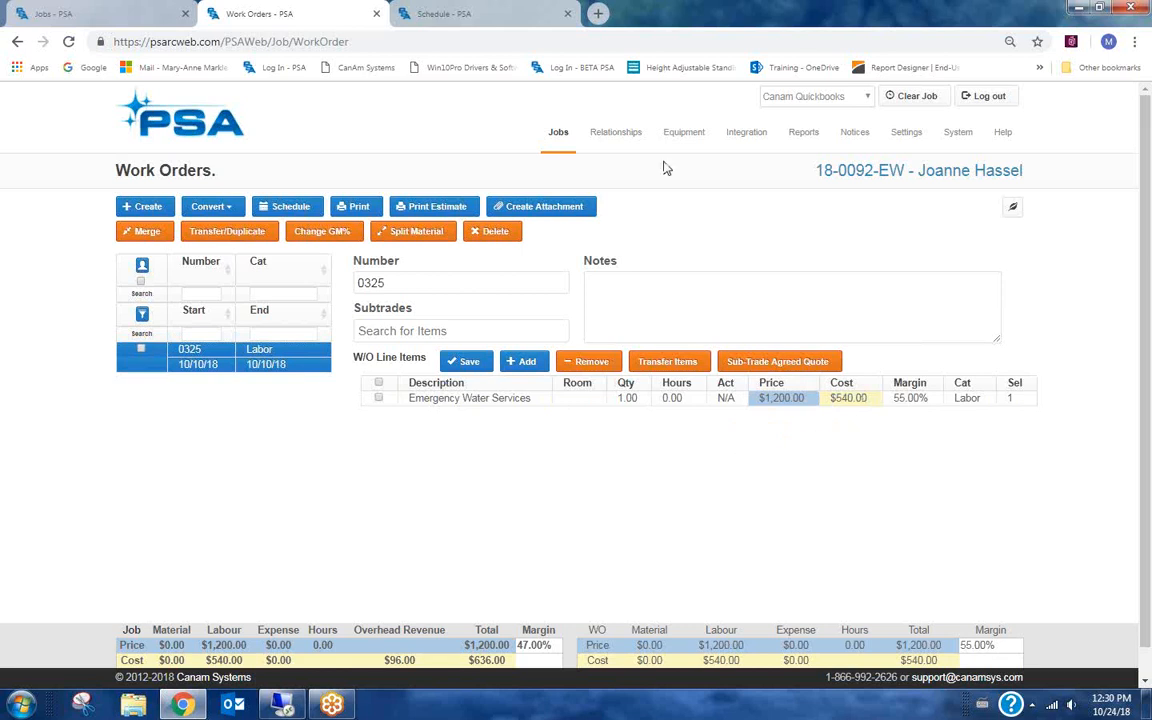
pyautogui.click(558, 134)
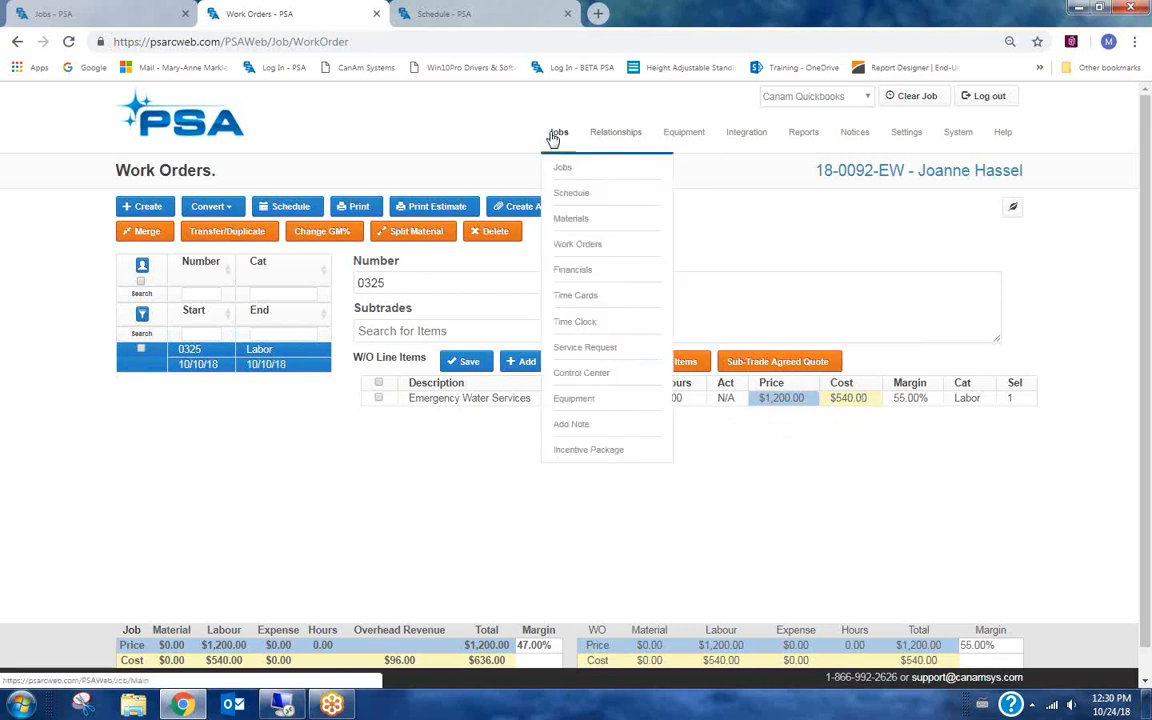
pyautogui.click(576, 271)
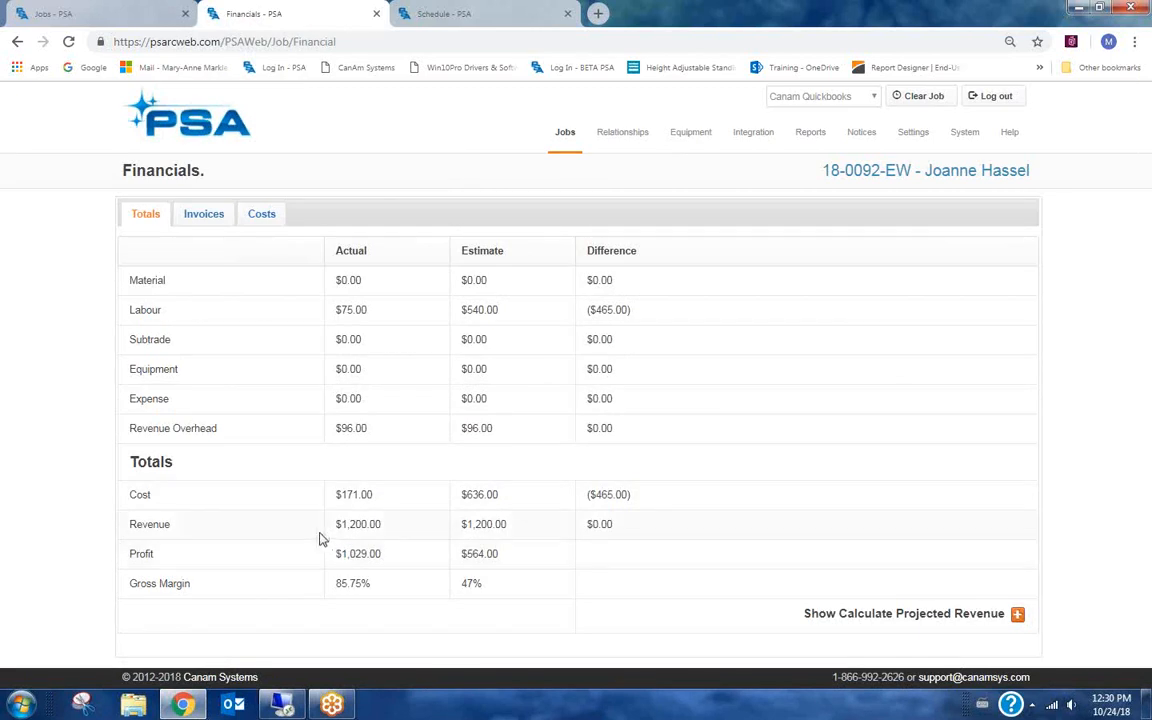
pyautogui.moveTo(388, 533); pyautogui.dragTo(291, 533)
pyautogui.click(391, 532)
# Review the job's invoices and cost entries in Financials.
pyautogui.click(201, 213)
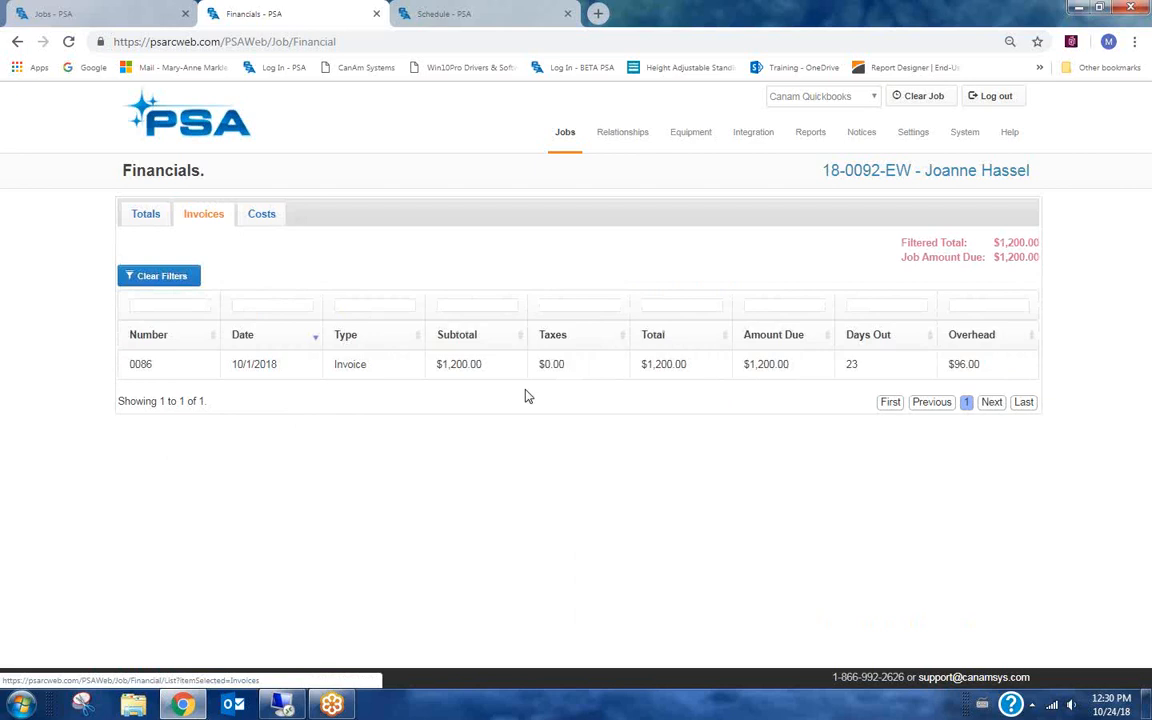
pyautogui.click(263, 215)
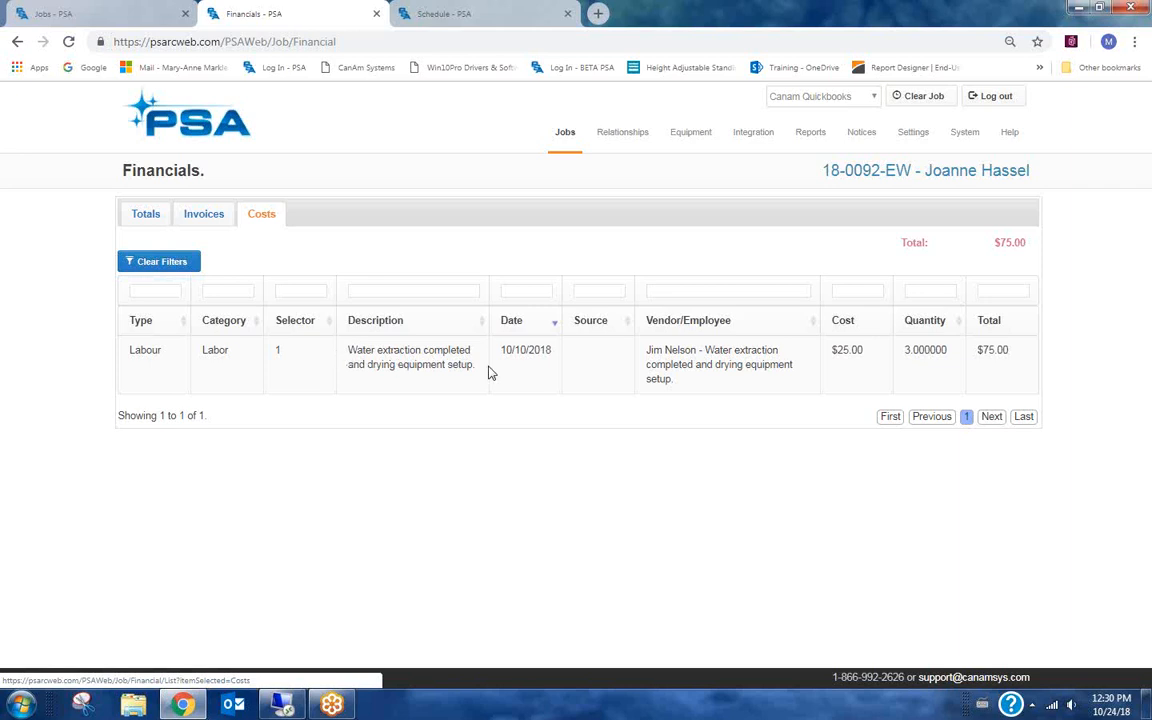
pyautogui.moveTo(476, 364); pyautogui.dragTo(350, 350)
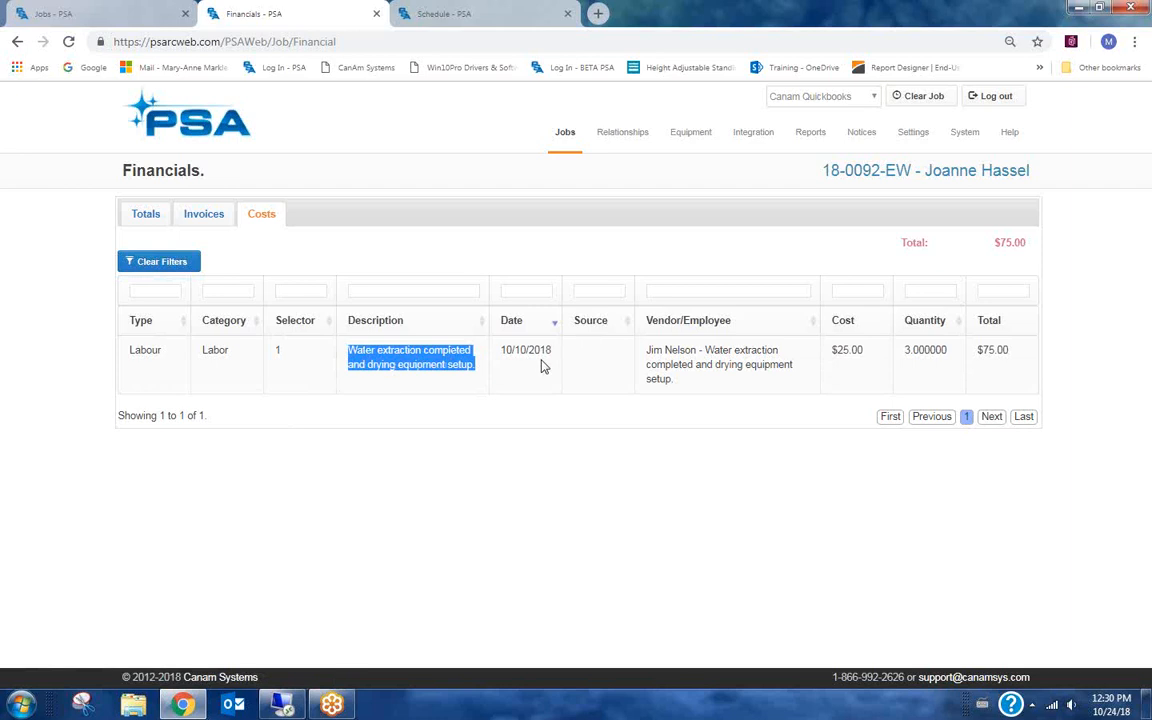
pyautogui.click(463, 365)
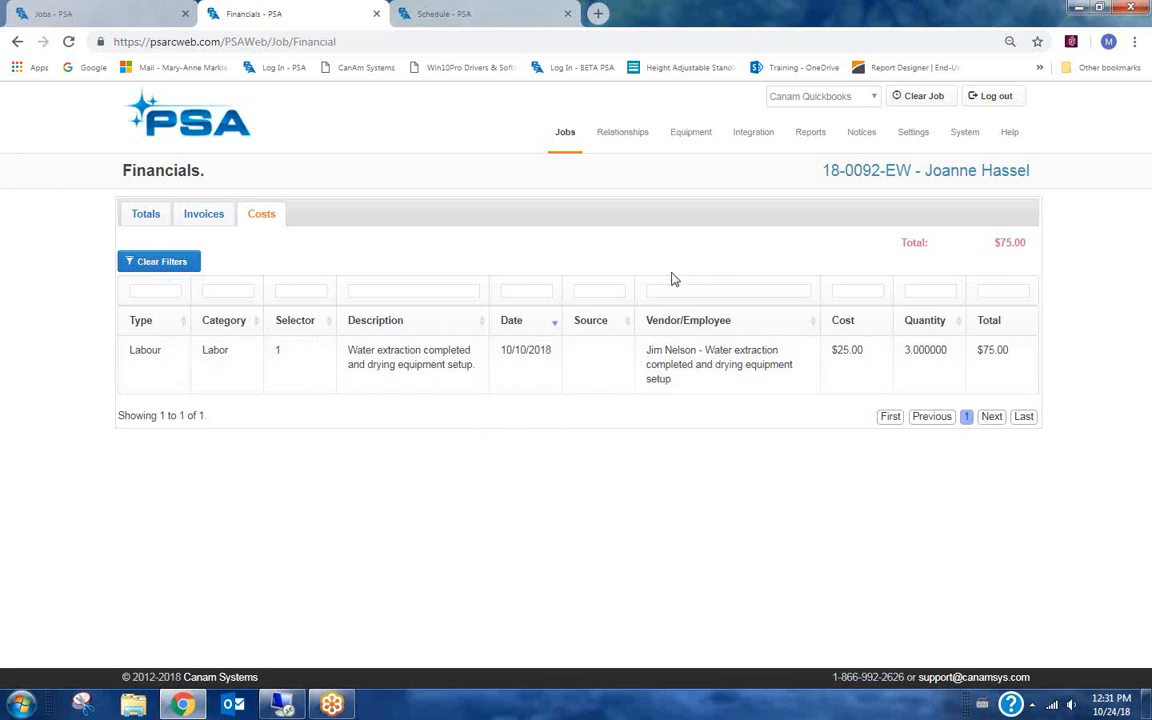
# Open the Job Management Active report from the reports list and run it for all locations.
pyautogui.moveTo(810, 143)
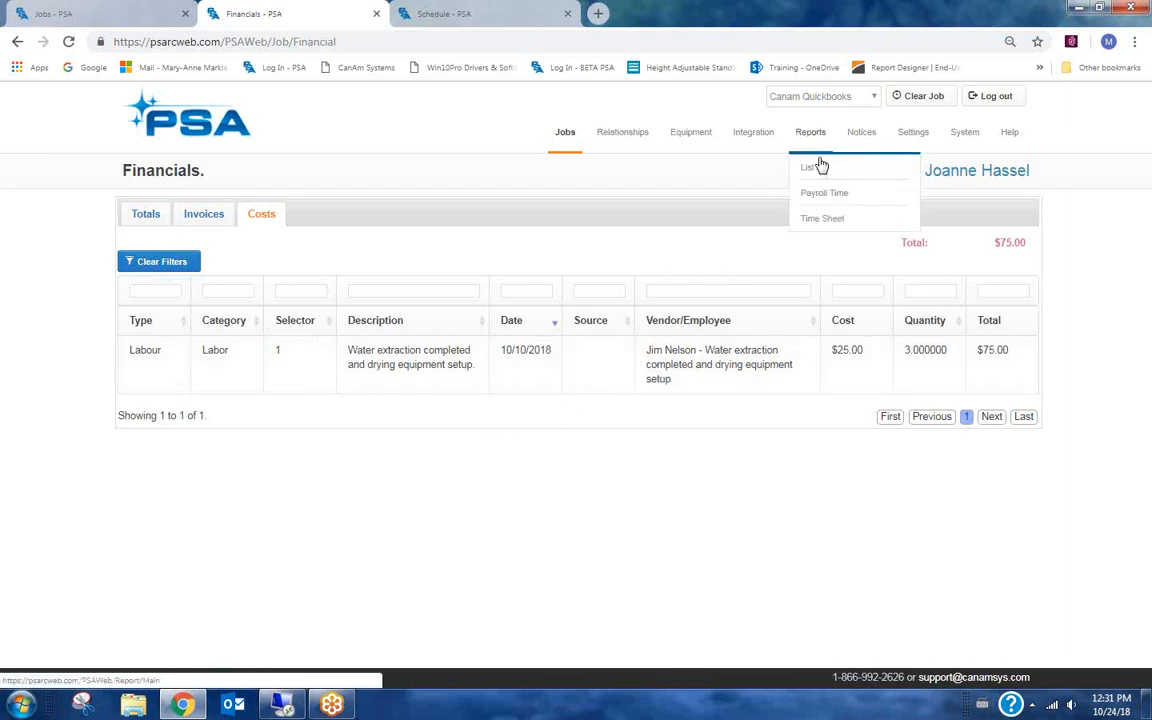
pyautogui.click(814, 172)
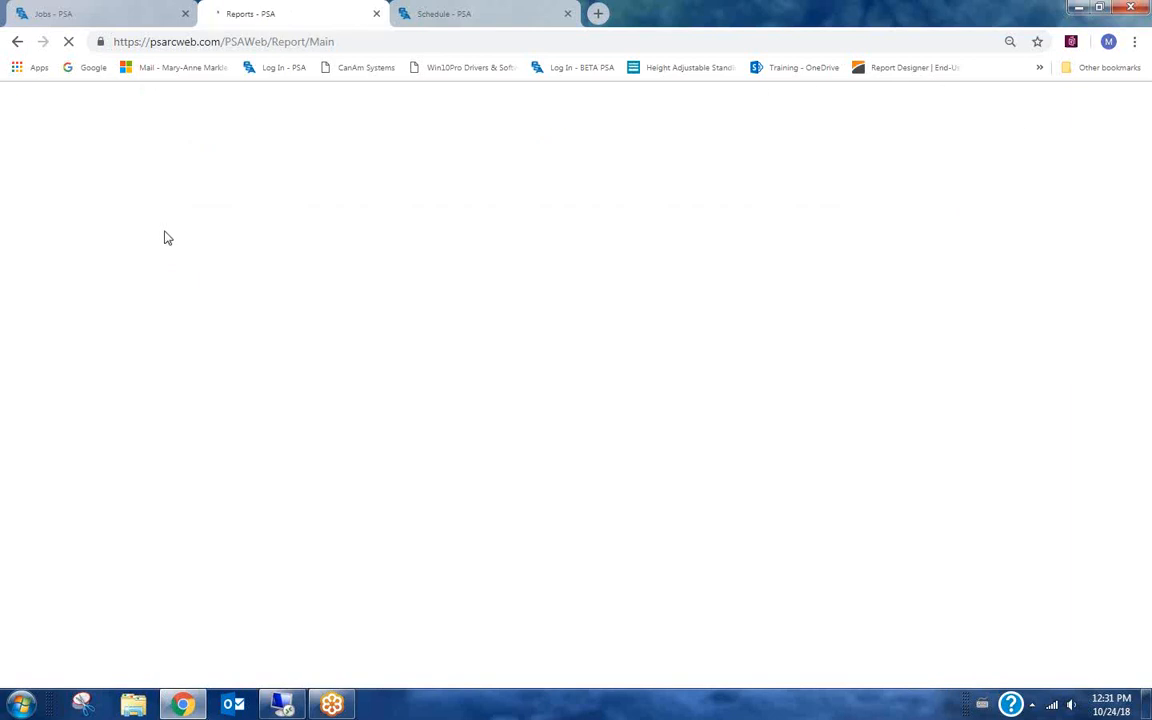
pyautogui.click(172, 239)
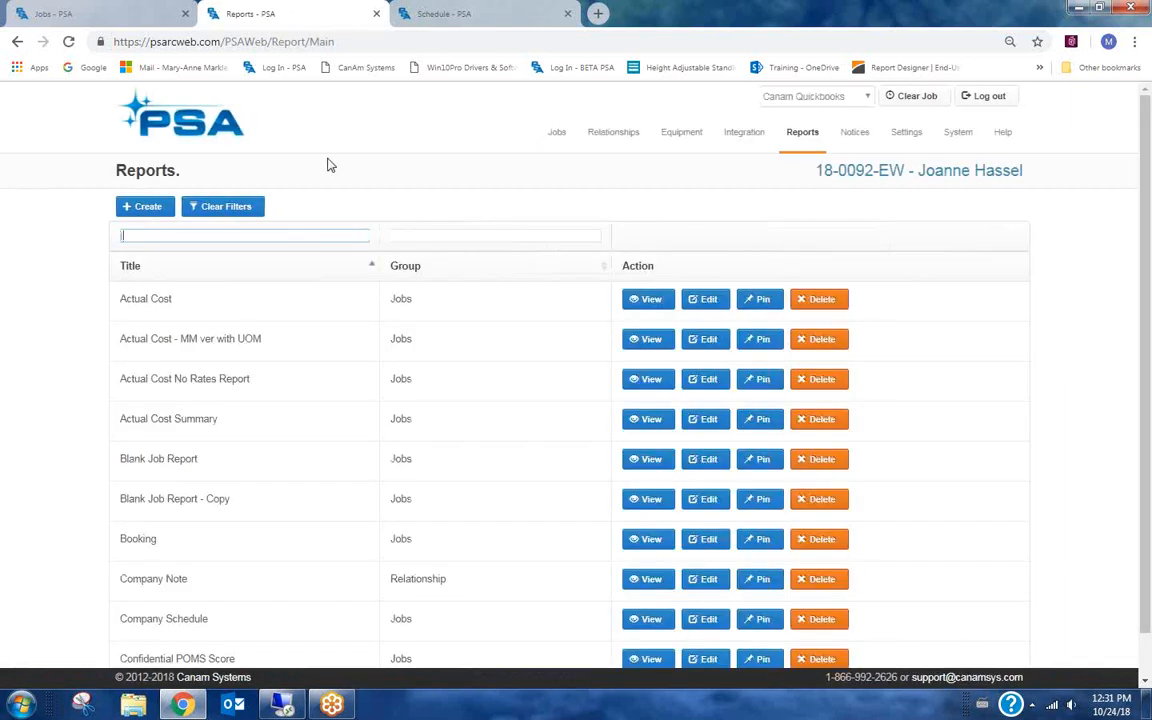
pyautogui.write('job man')
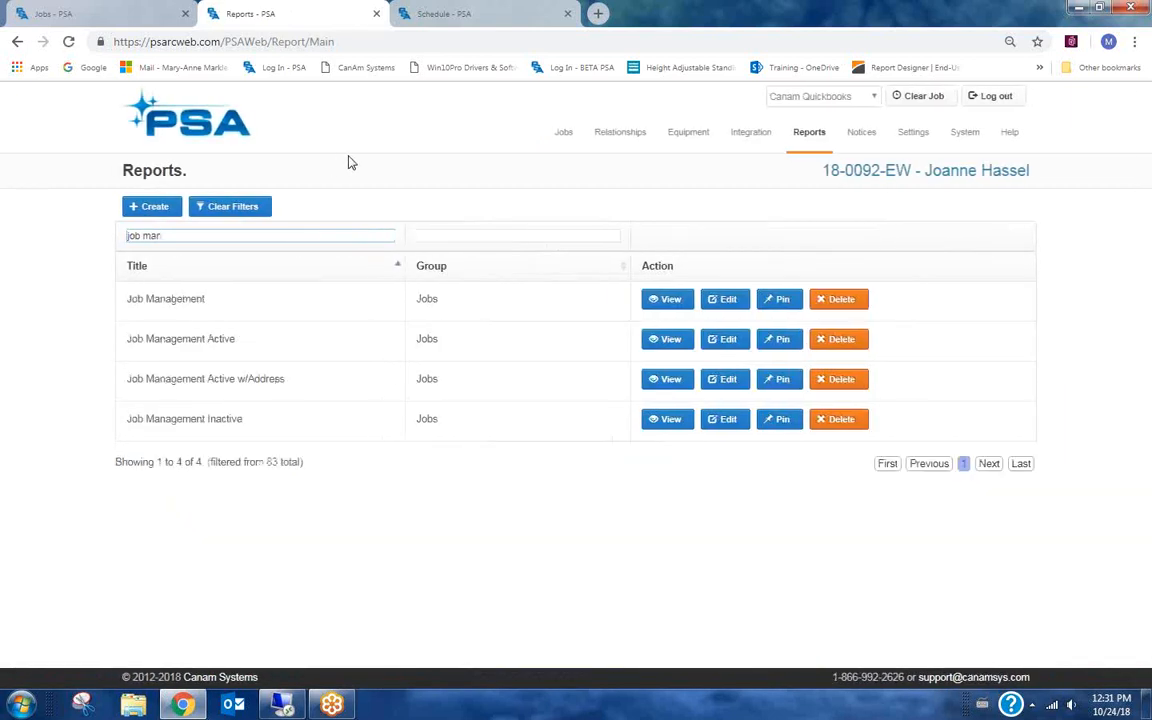
pyautogui.click(670, 340)
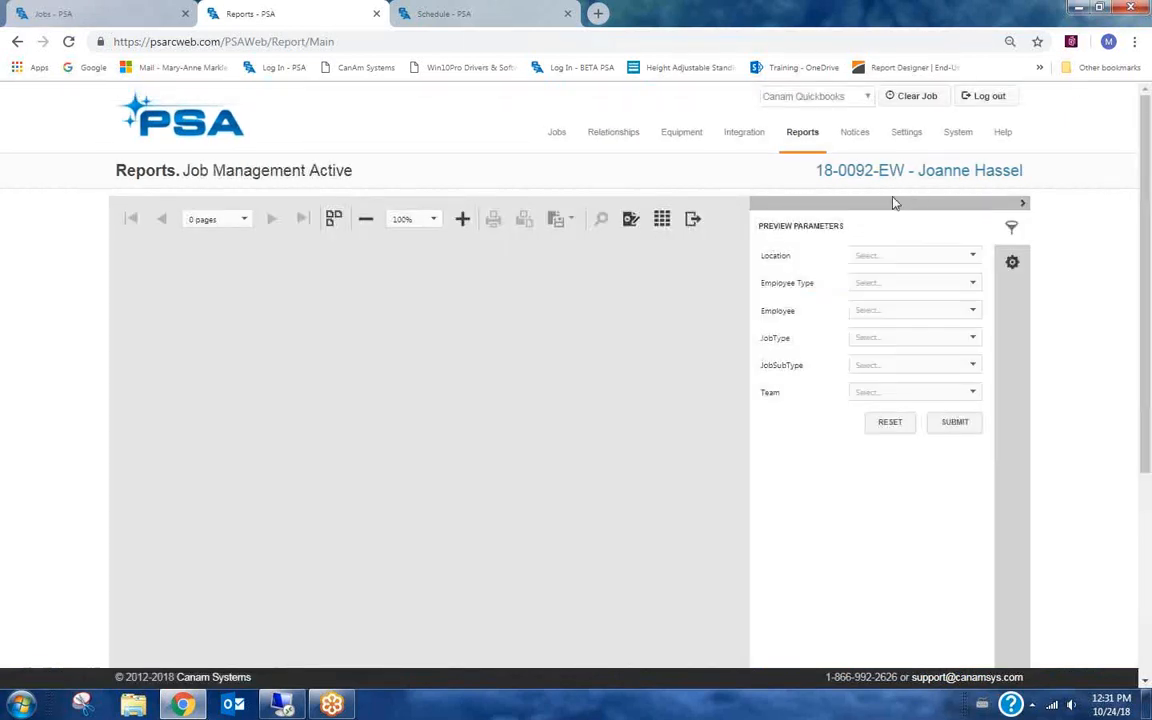
pyautogui.click(876, 257)
pyautogui.click(863, 284)
pyautogui.click(820, 470)
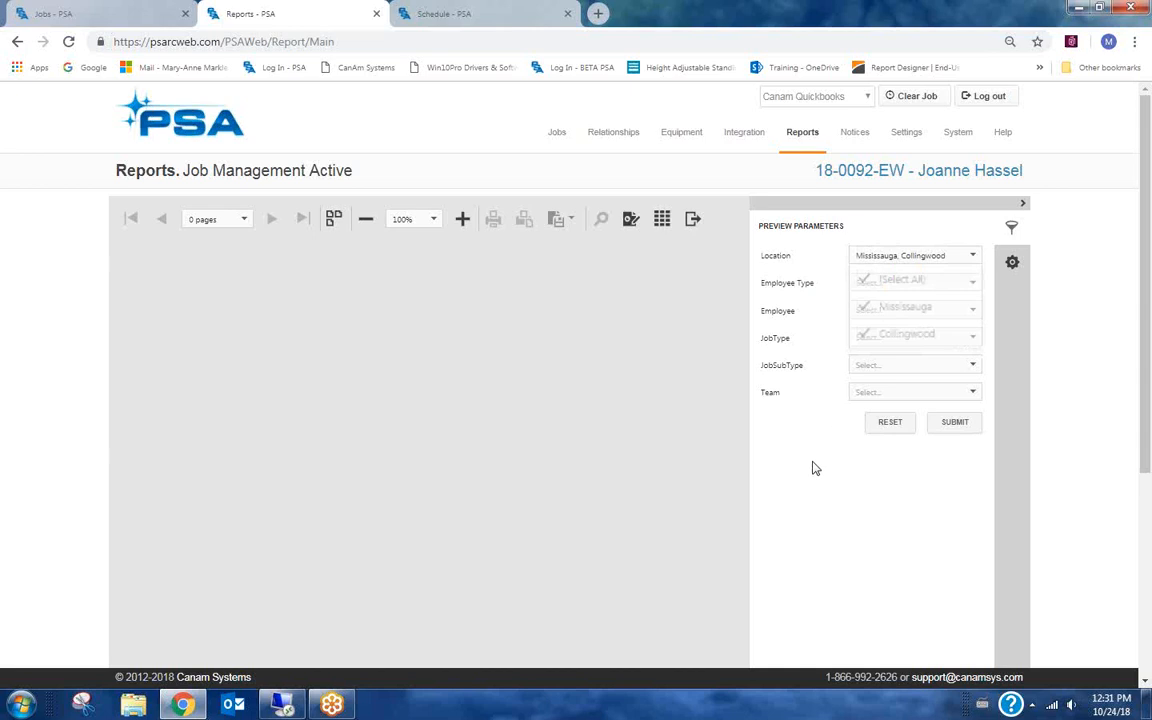
pyautogui.click(956, 424)
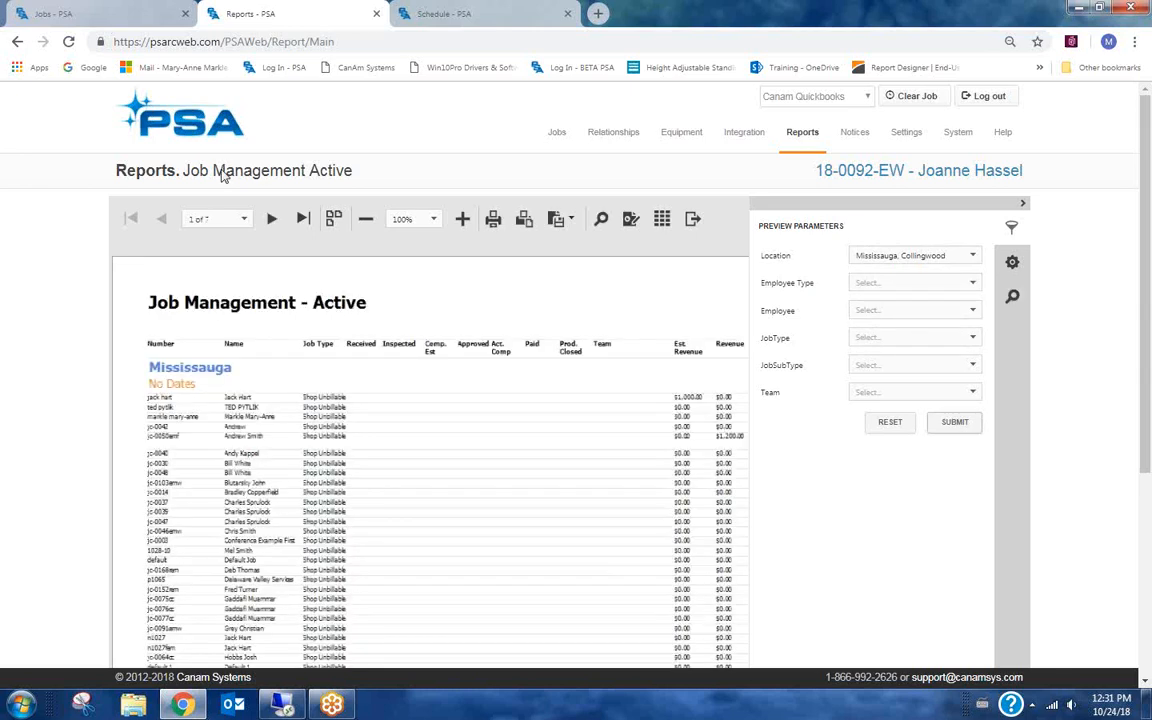
# Switch to the jobs tab and return from the job edit page to the jobs list.
pyautogui.click(79, 22)
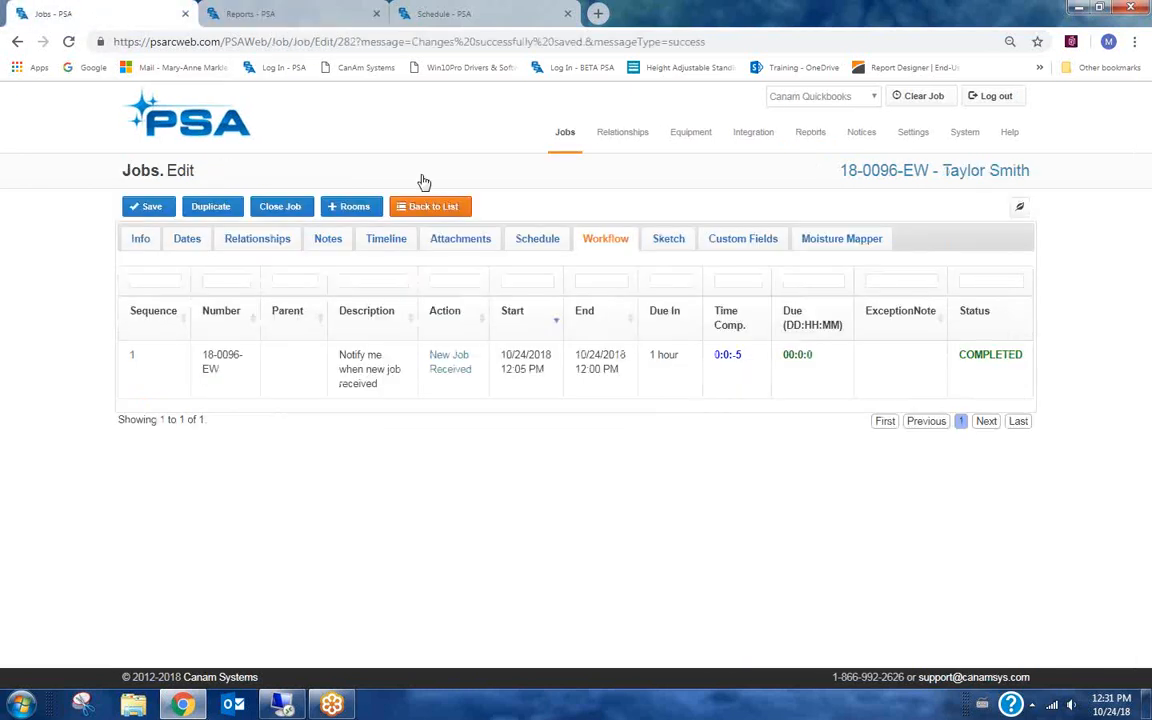
pyautogui.click(440, 208)
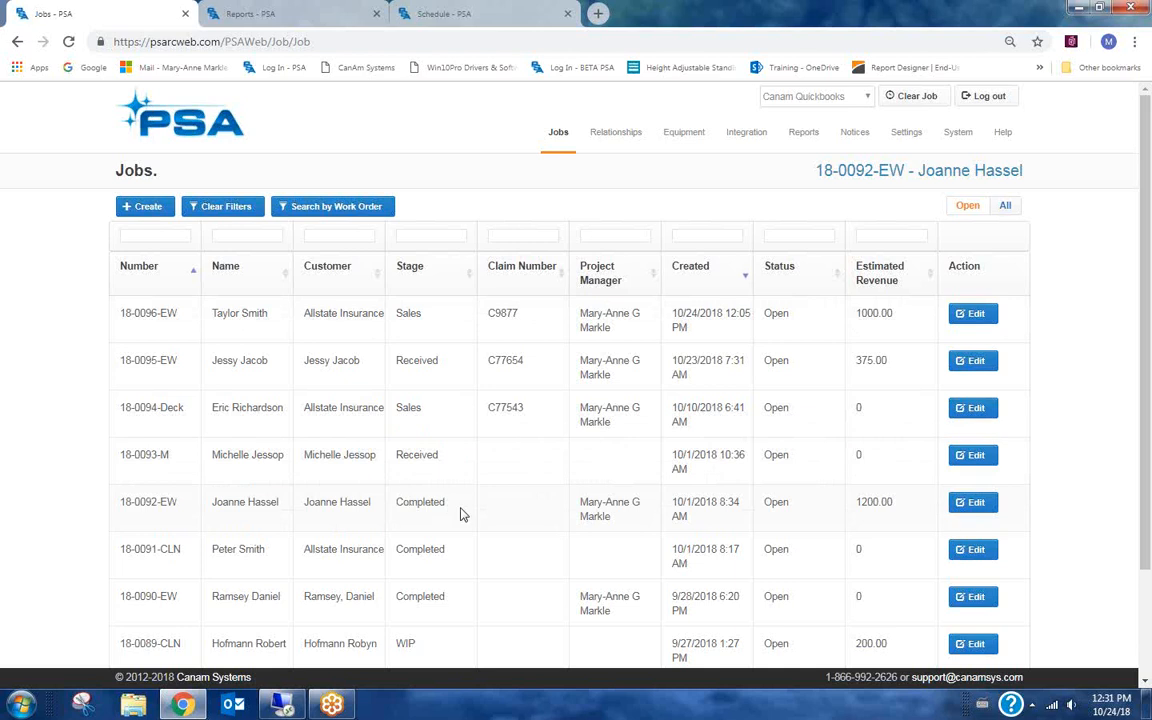
# Back in the report, collapse the parameters panel, switch to continuous page view and scroll through the report.
pyautogui.click(304, 18)
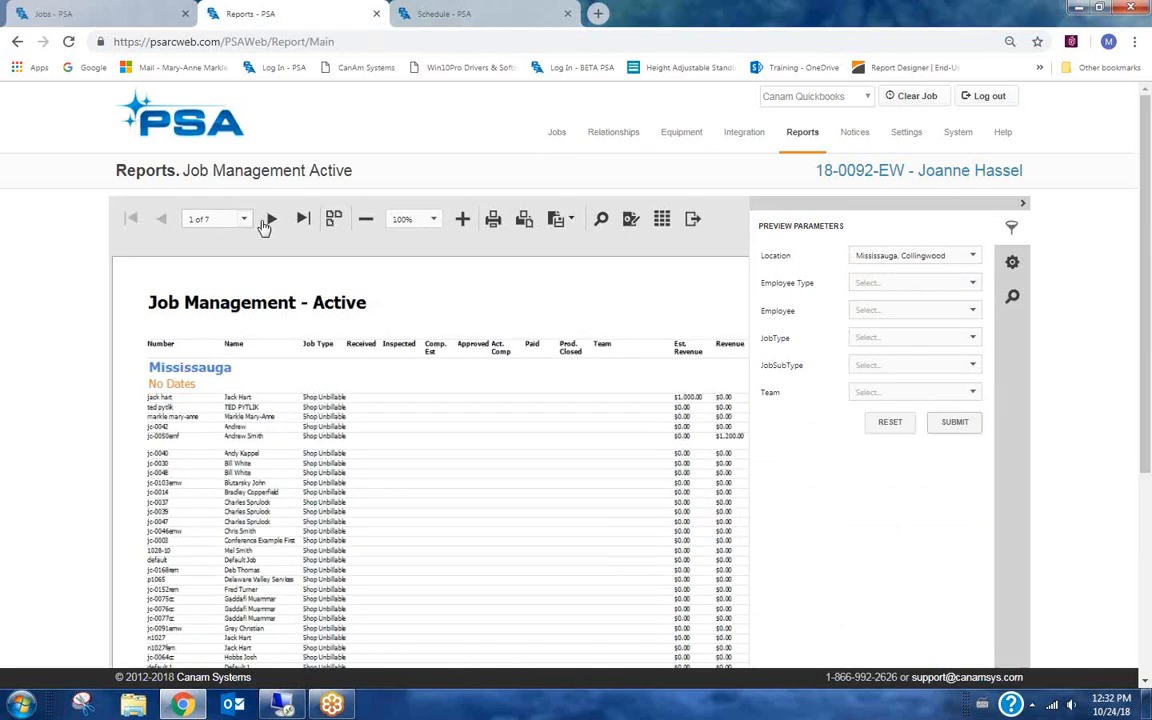
pyautogui.click(851, 208)
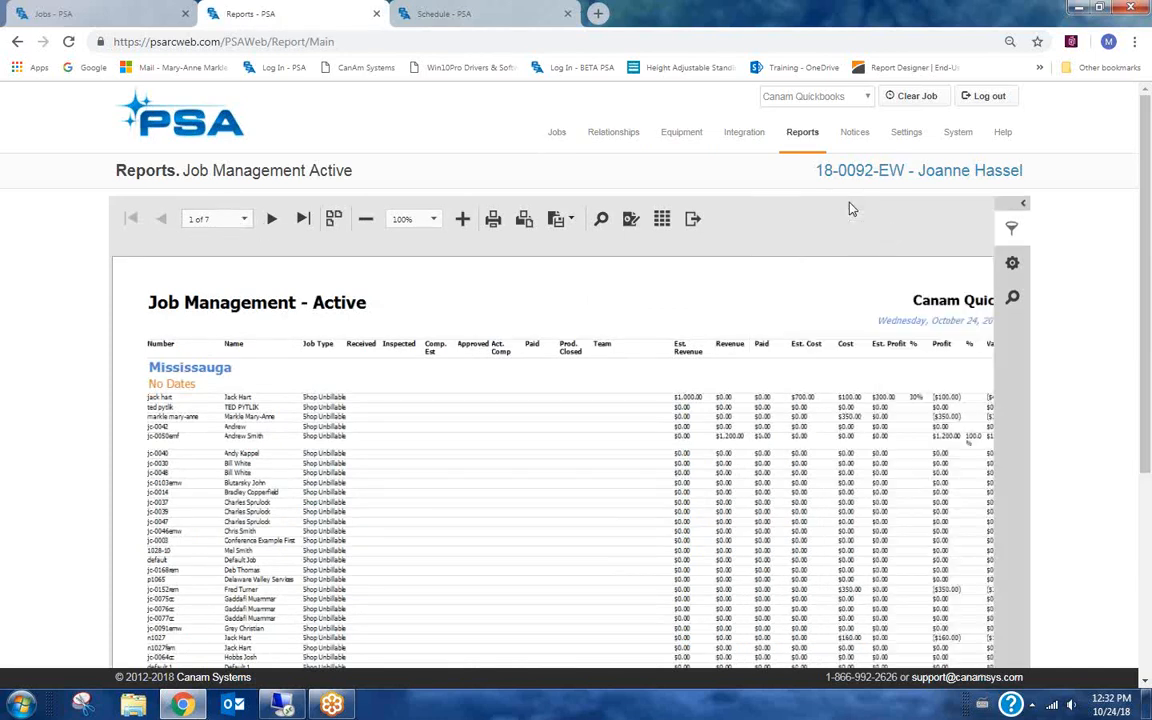
pyautogui.click(334, 222)
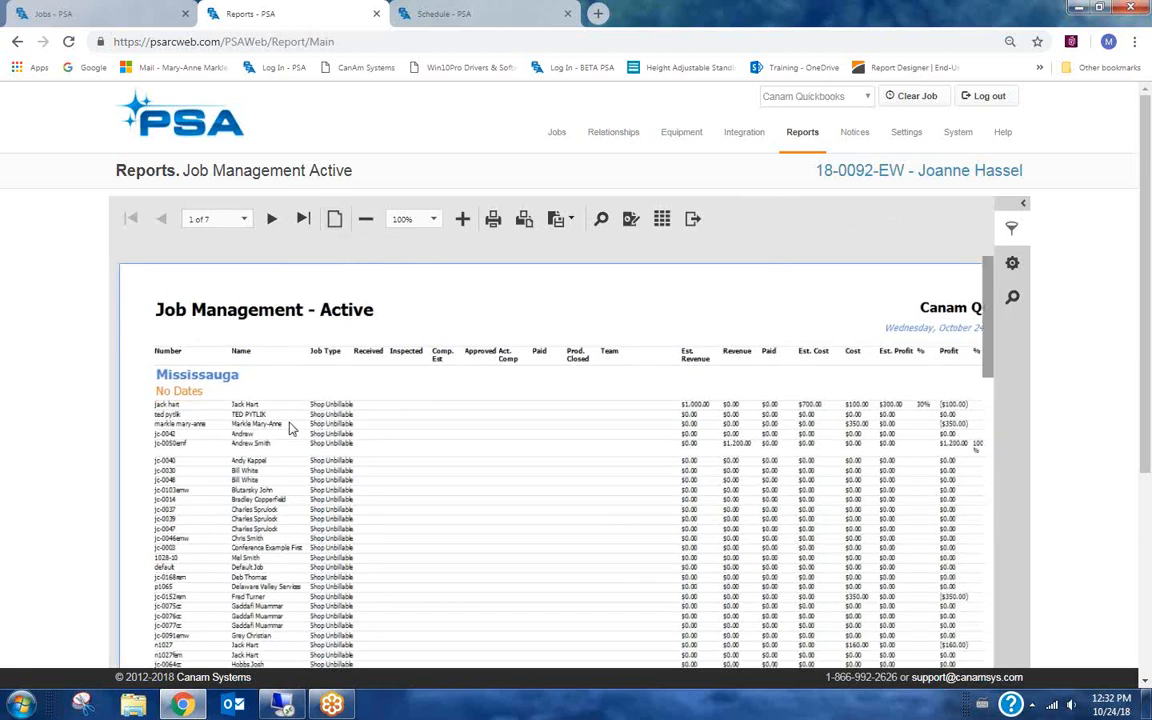
pyautogui.scroll(-15, 288, 425)
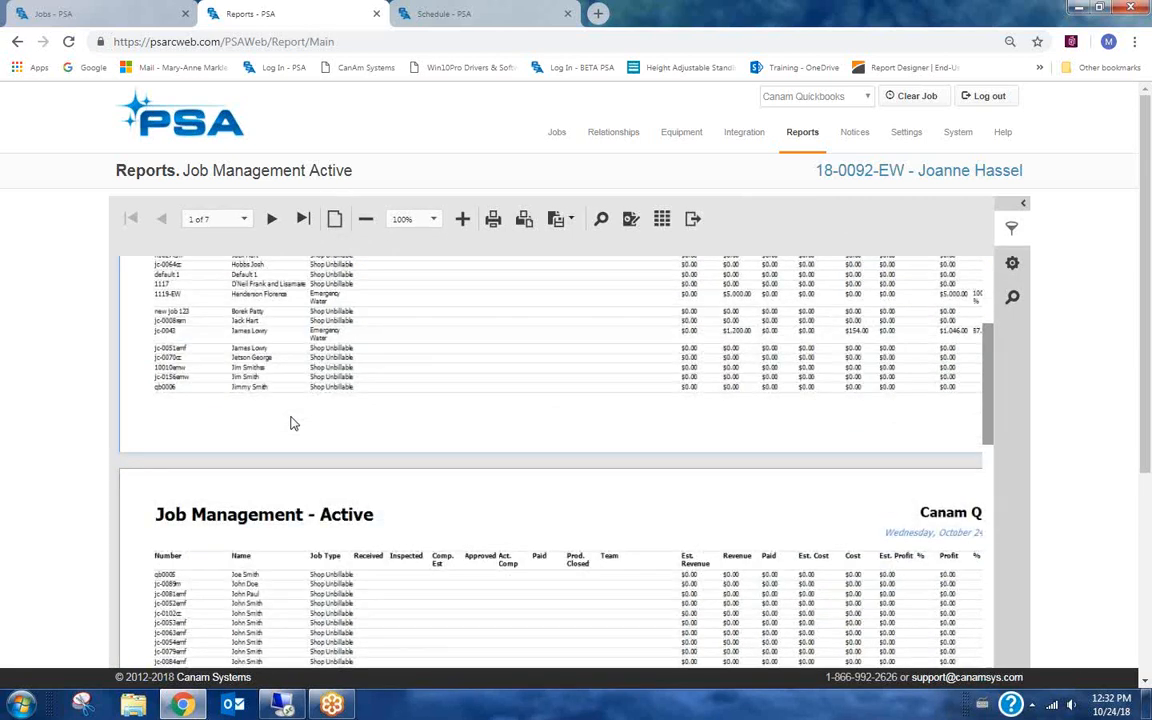
pyautogui.scroll(-5, 293, 423)
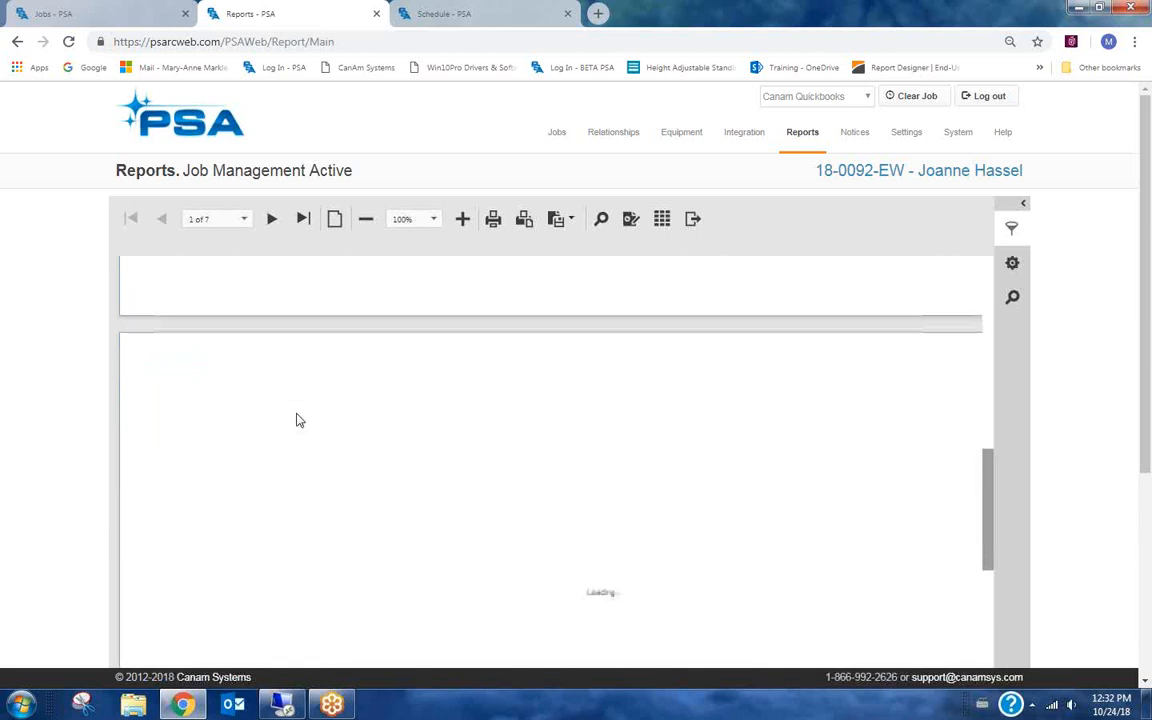
pyautogui.scroll(-3, 298, 420)
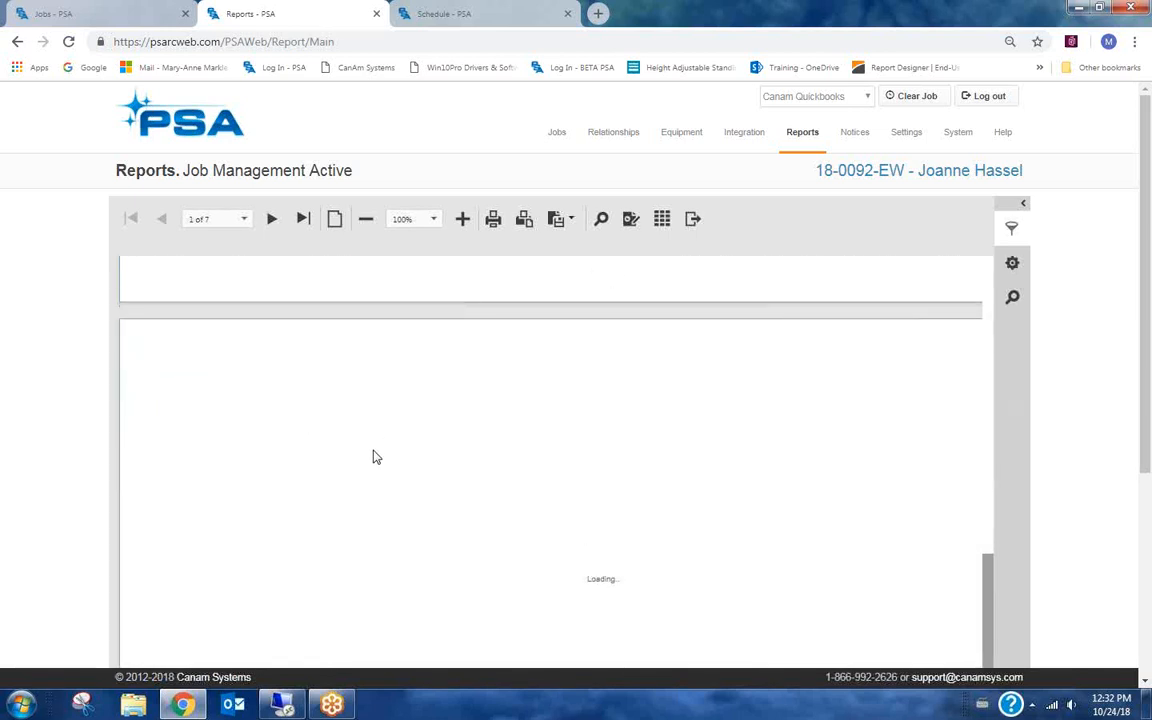
pyautogui.scroll(-3, 373, 456)
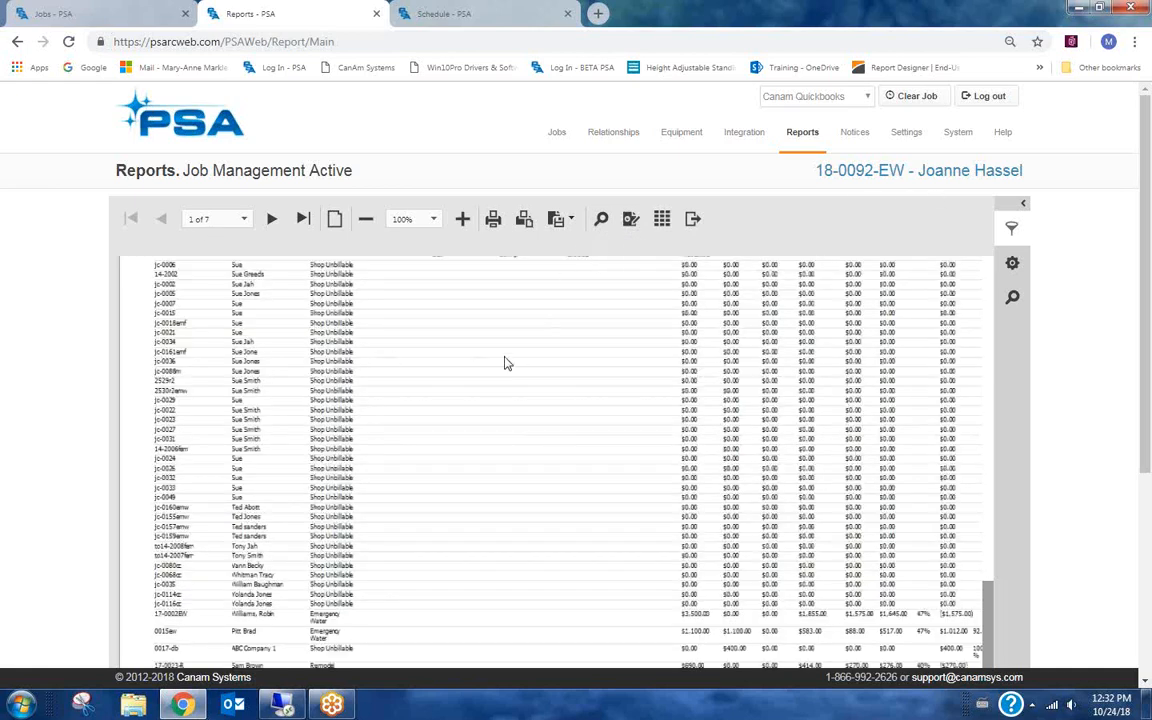
# Search the report for 0092, then for 18-0092 and joanne, and close the search panel.
pyautogui.click(602, 220)
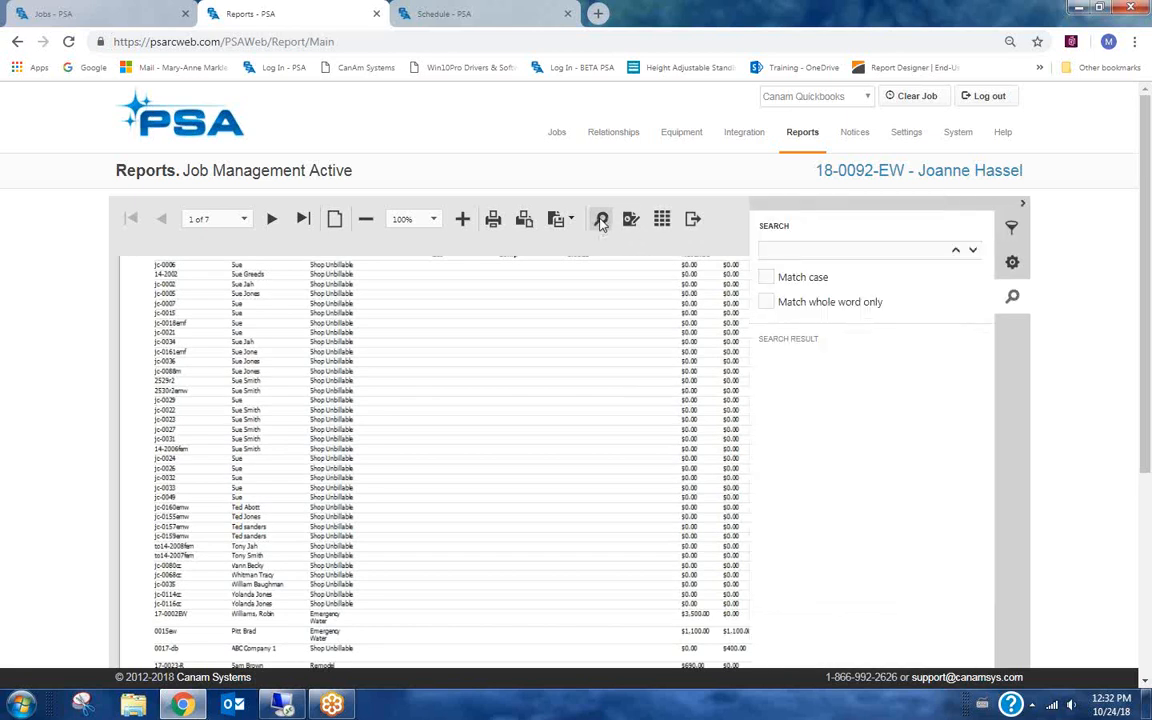
pyautogui.click(772, 250)
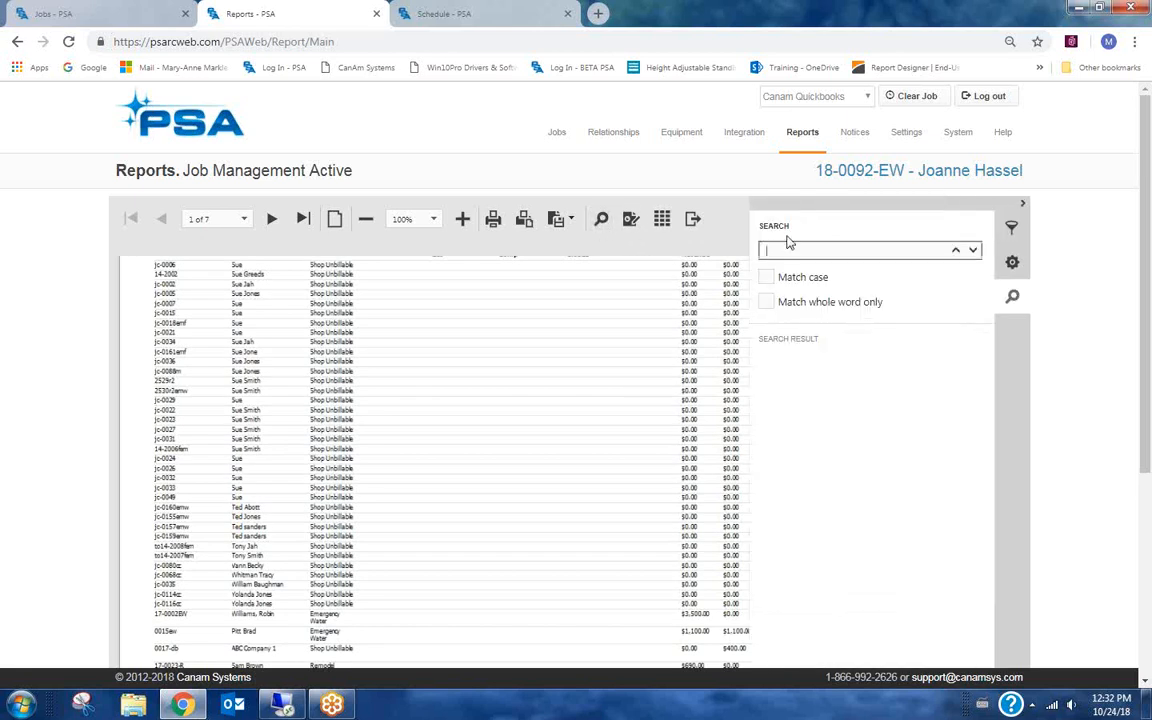
pyautogui.write('0092')
pyautogui.click(974, 252)
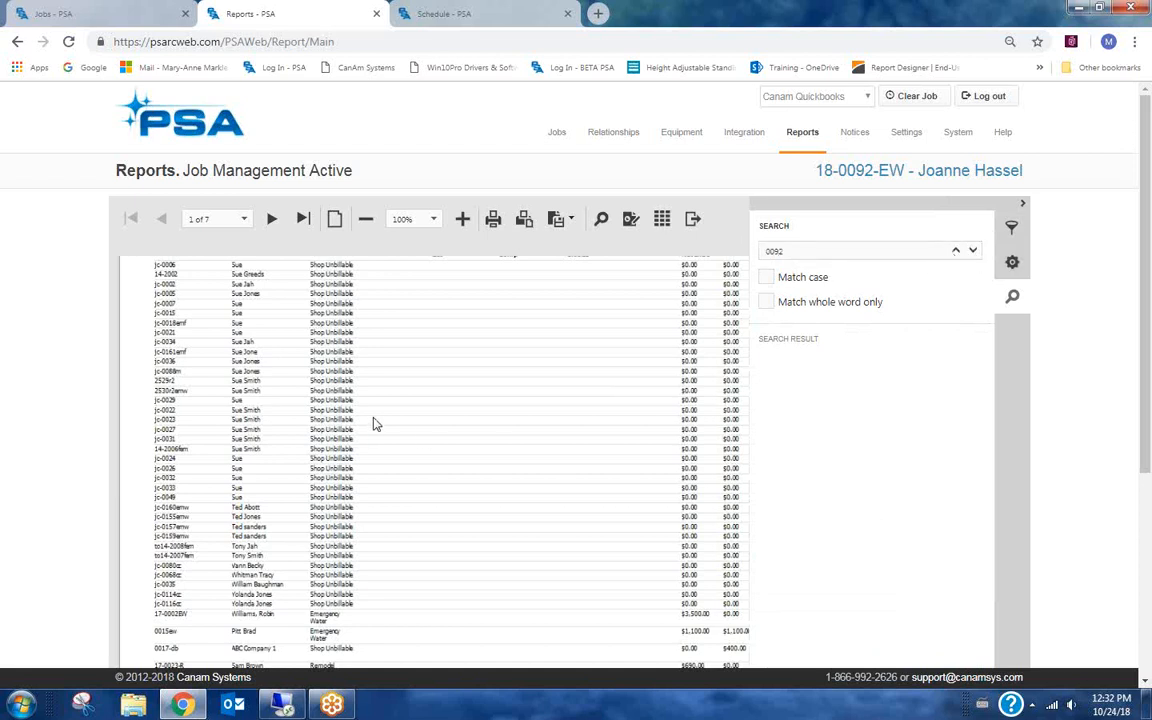
pyautogui.scroll(-4, 390, 380)
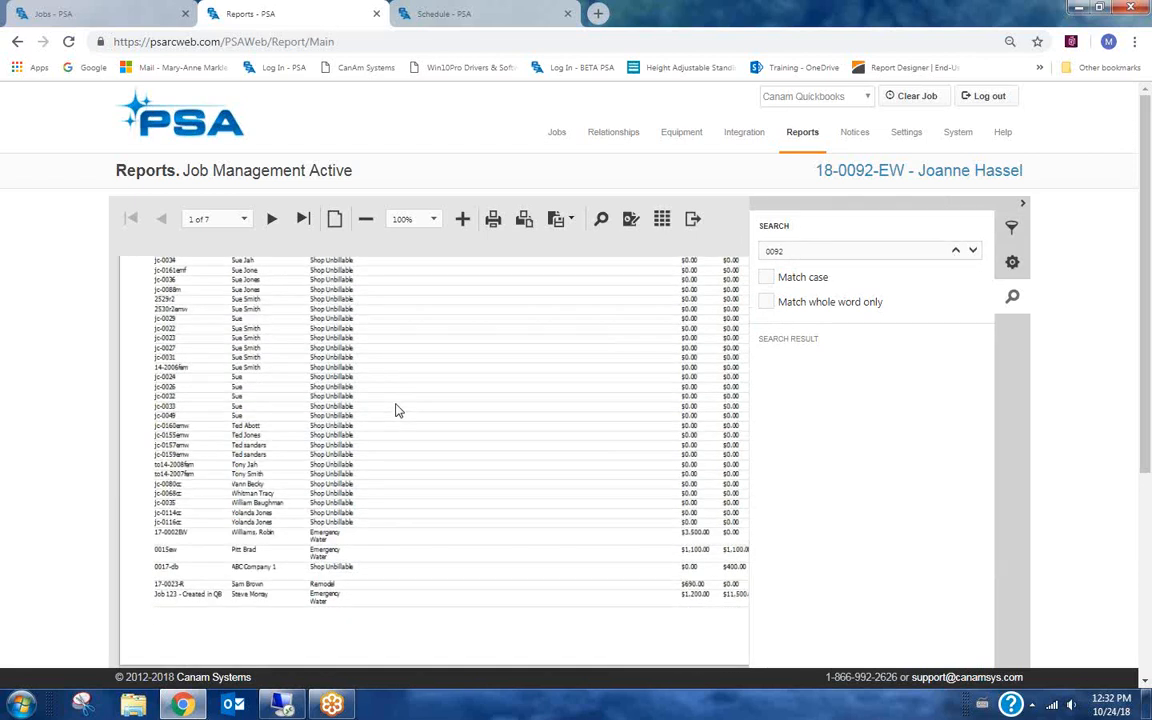
pyautogui.click(973, 252)
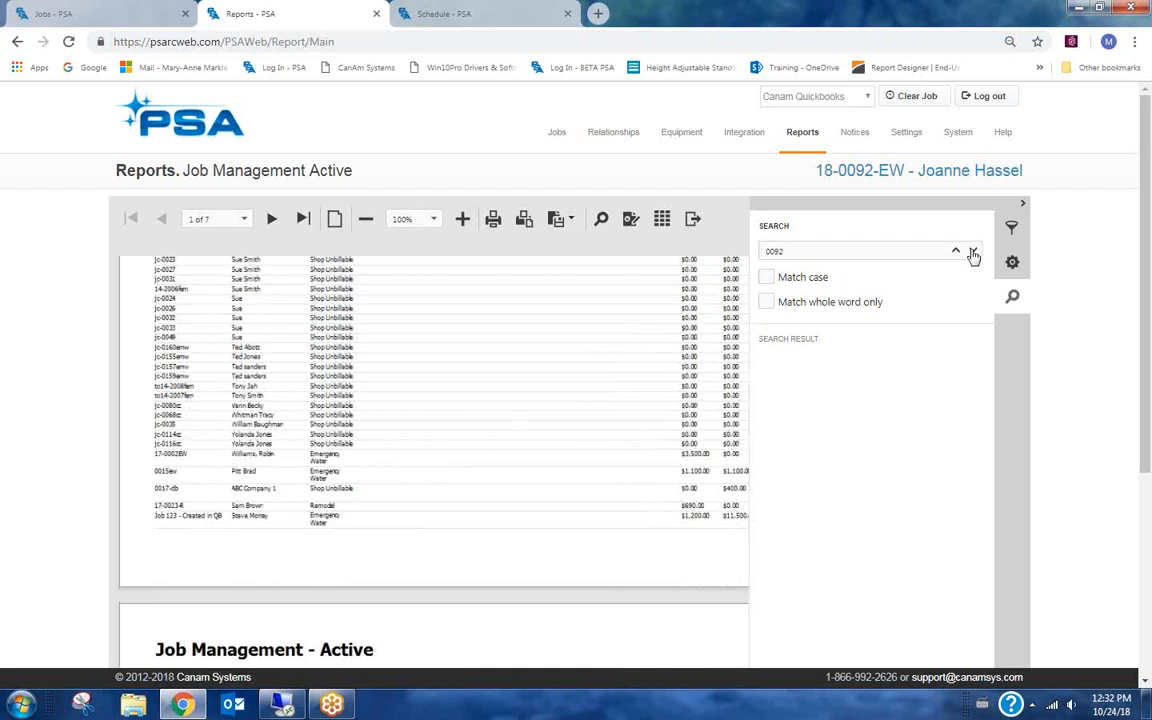
pyautogui.moveTo(762, 253); pyautogui.dragTo(838, 244)
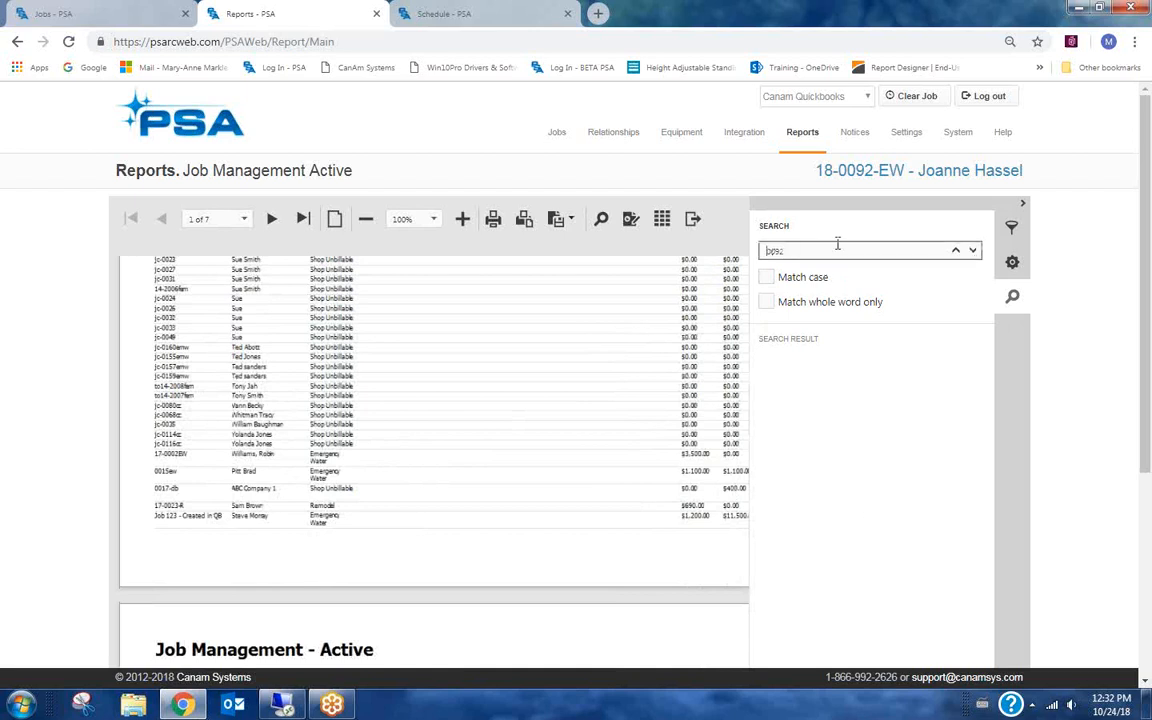
pyautogui.click(973, 252)
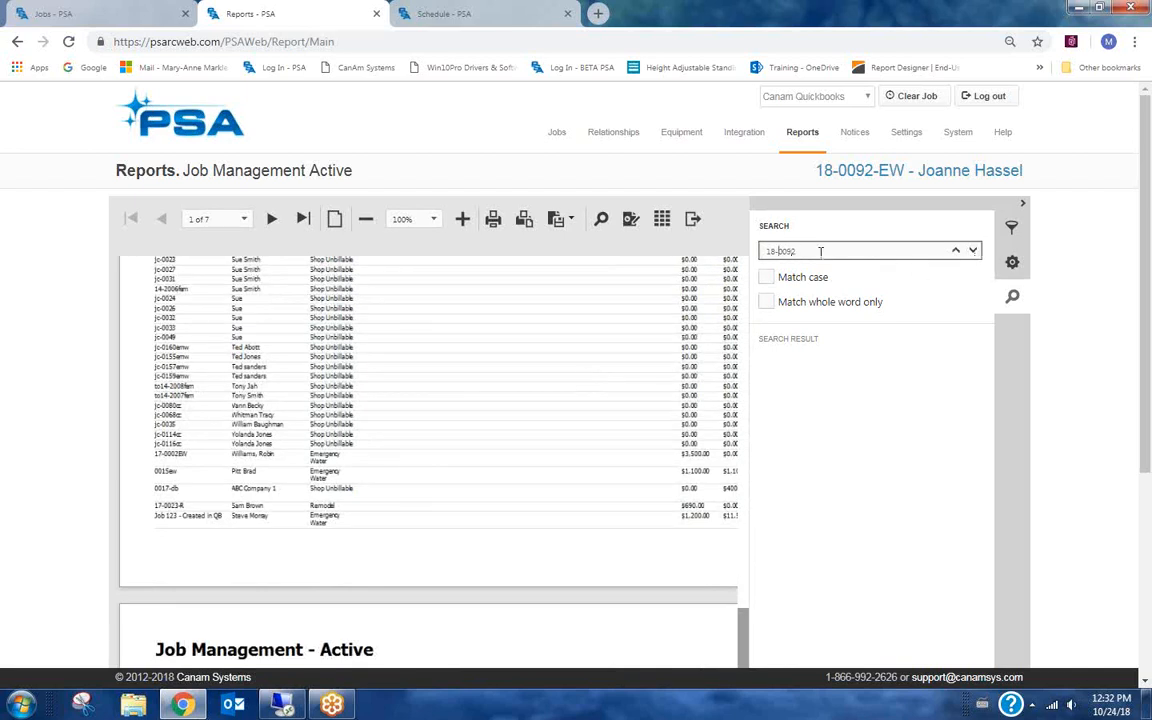
pyautogui.moveTo(821, 252); pyautogui.dragTo(672, 257)
pyautogui.write('joanne')
pyautogui.click(975, 252)
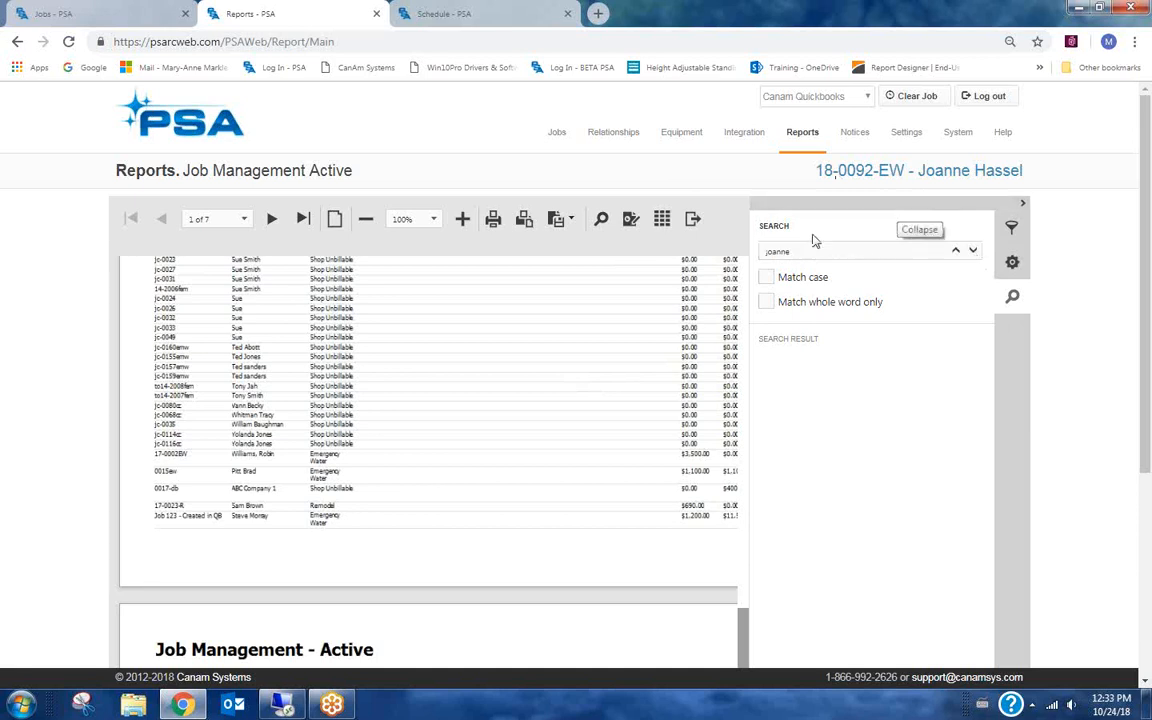
pyautogui.click(815, 204)
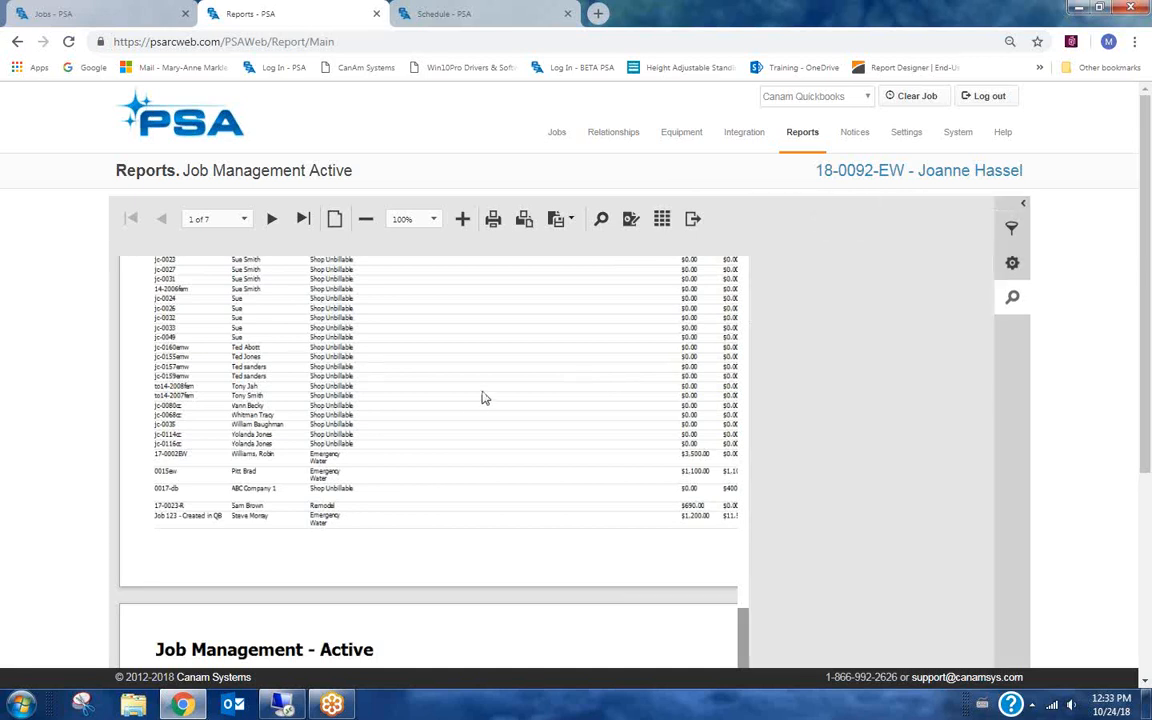
# Scroll through the report's stage groups and the Collingwood location section.
pyautogui.scroll(-8, 494, 401)
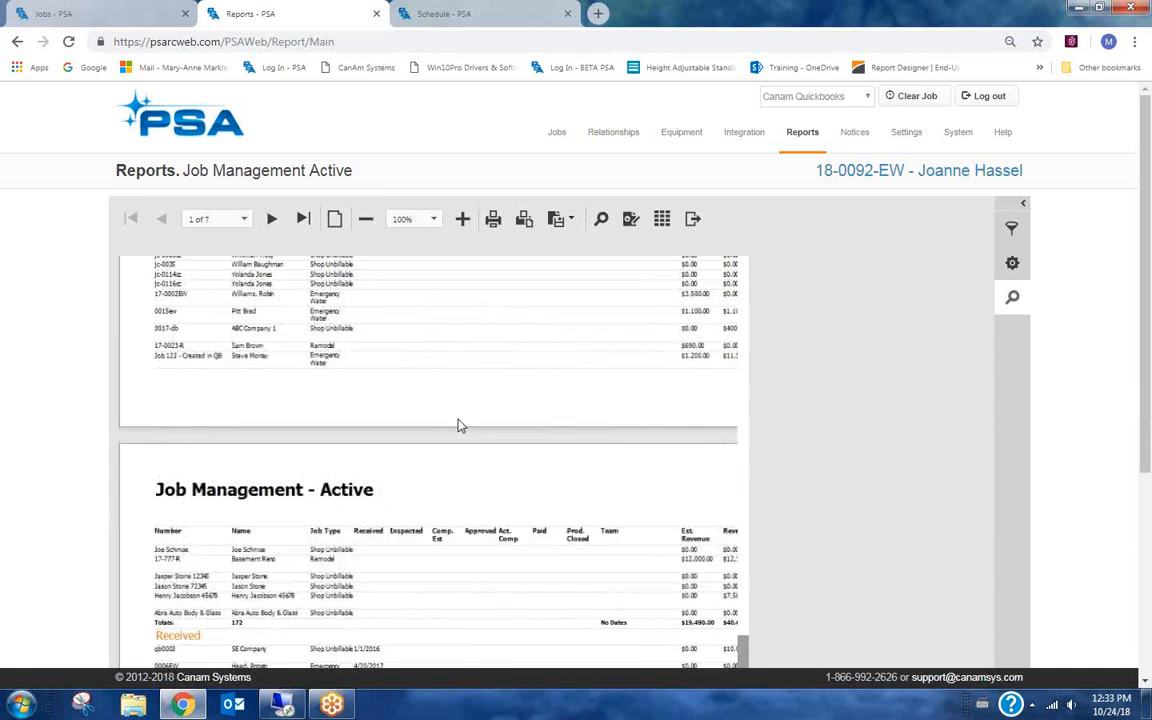
pyautogui.scroll(-3, 224, 522)
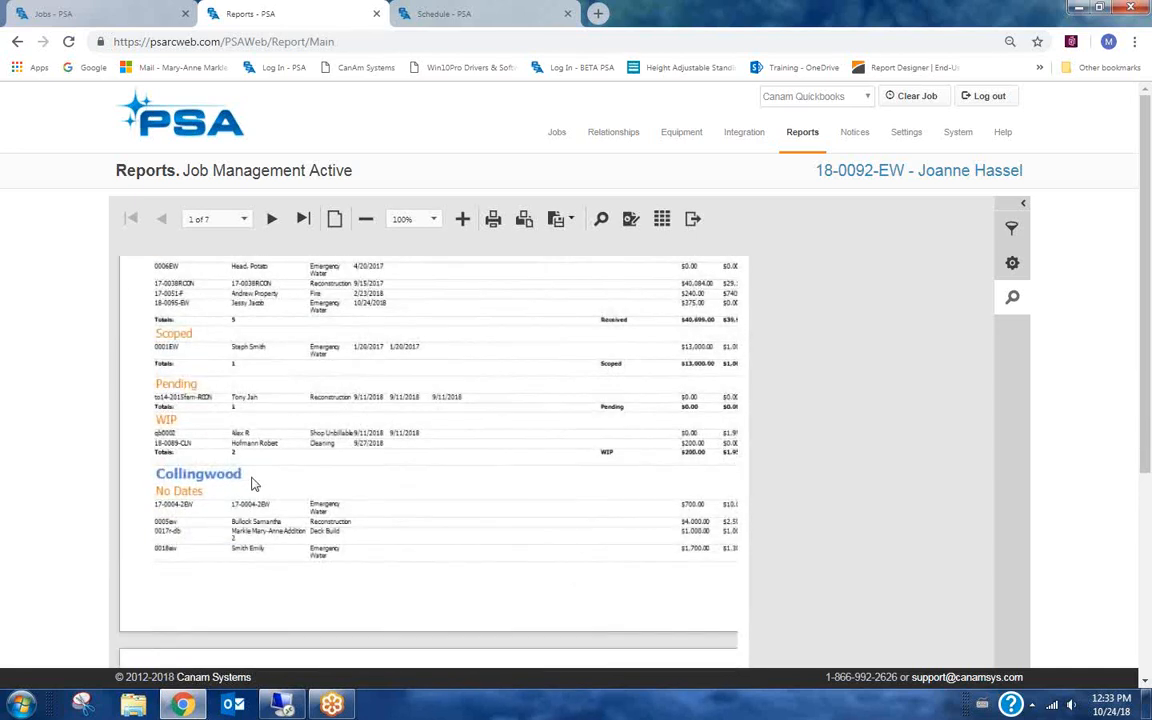
pyautogui.scroll(3, 253, 480)
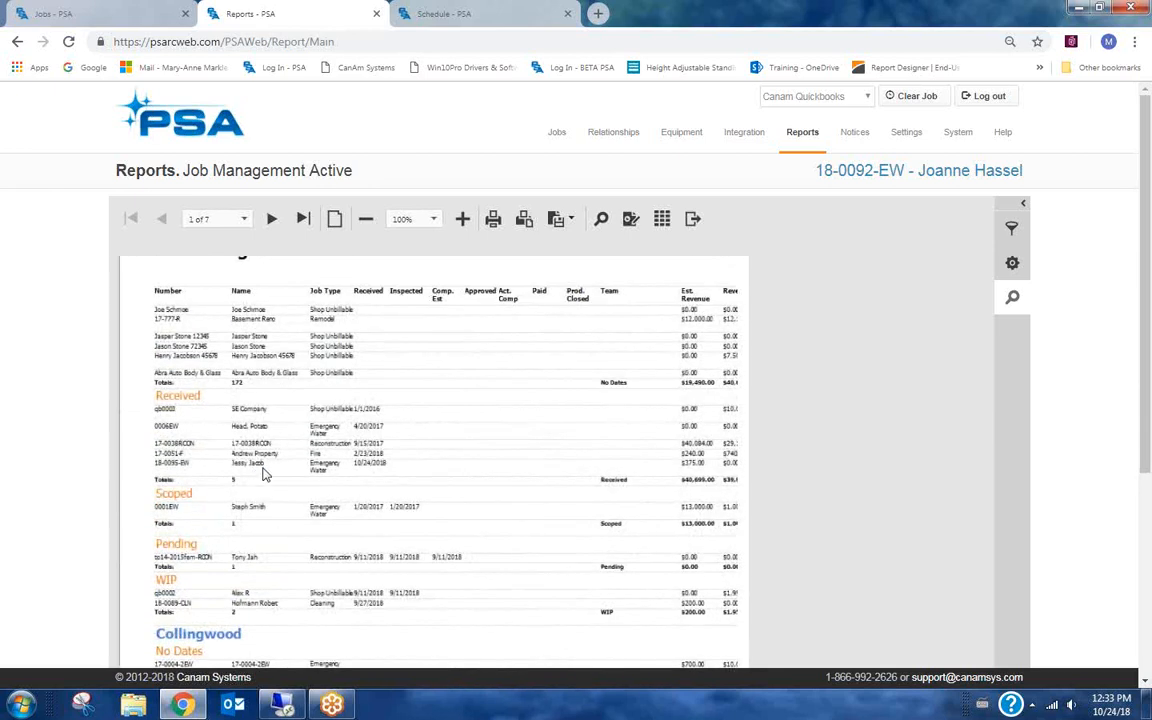
pyautogui.scroll(-6, 320, 430)
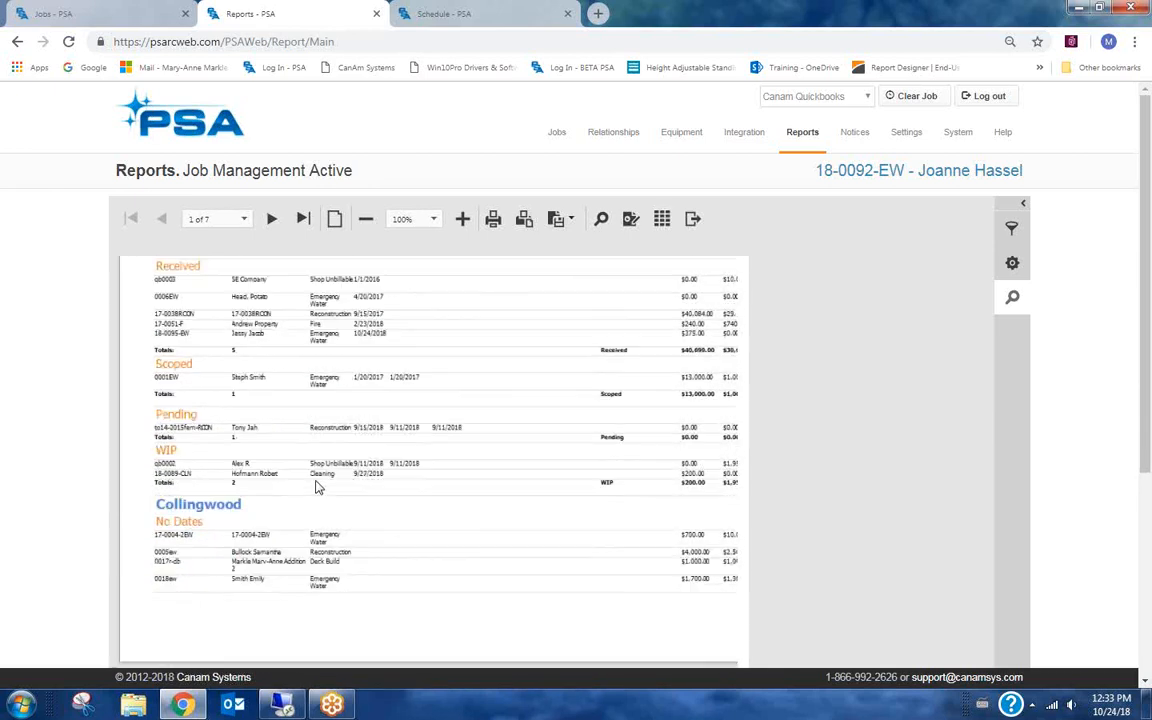
pyautogui.scroll(-1, 349, 410)
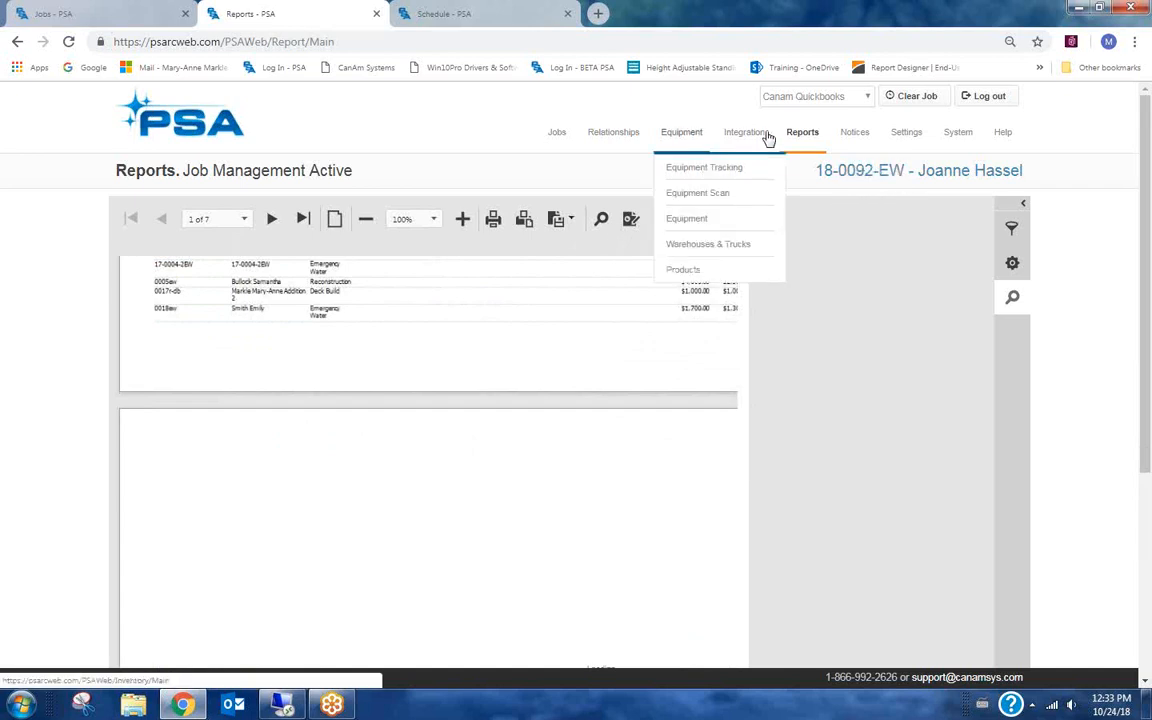
# Reopen the Job Management Active report from the reports list and rerun it with all locations selected.
pyautogui.click(810, 175)
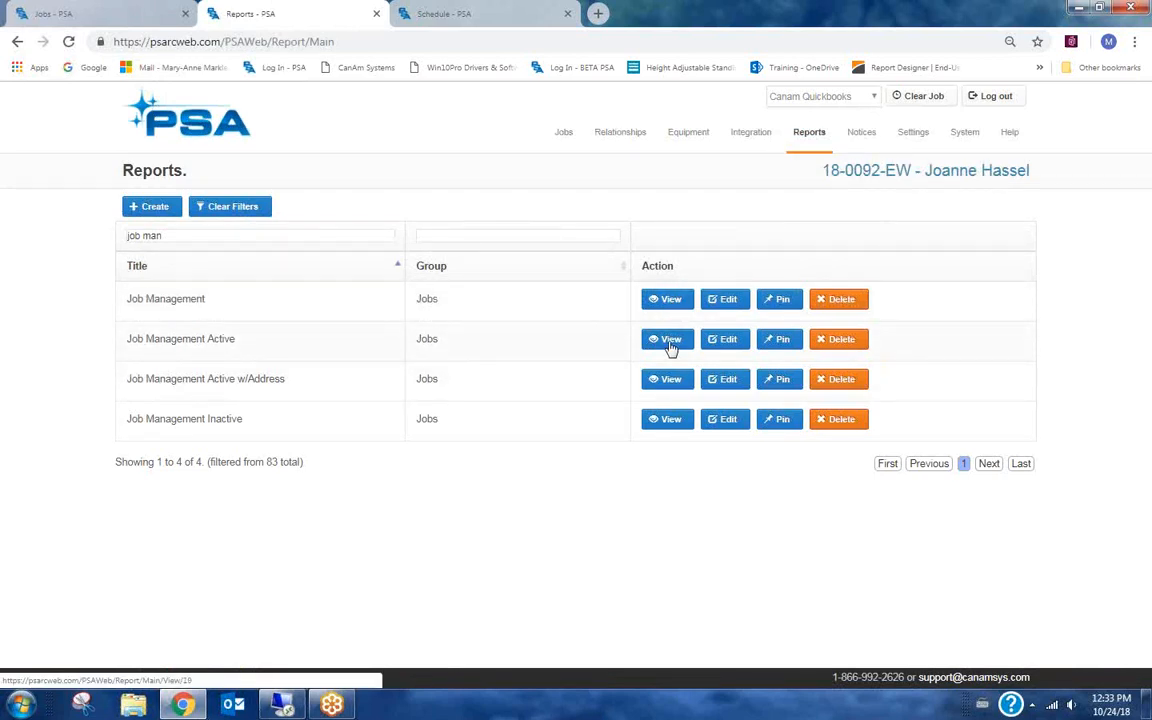
pyautogui.click(668, 341)
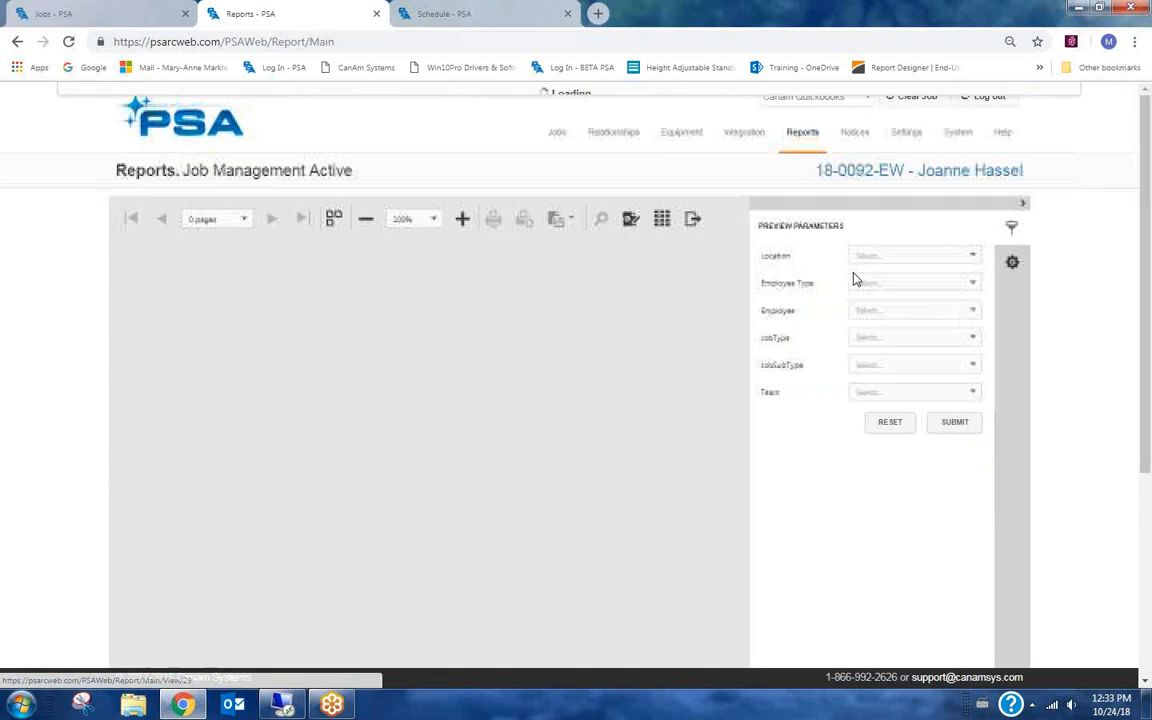
pyautogui.click(887, 258)
pyautogui.click(869, 279)
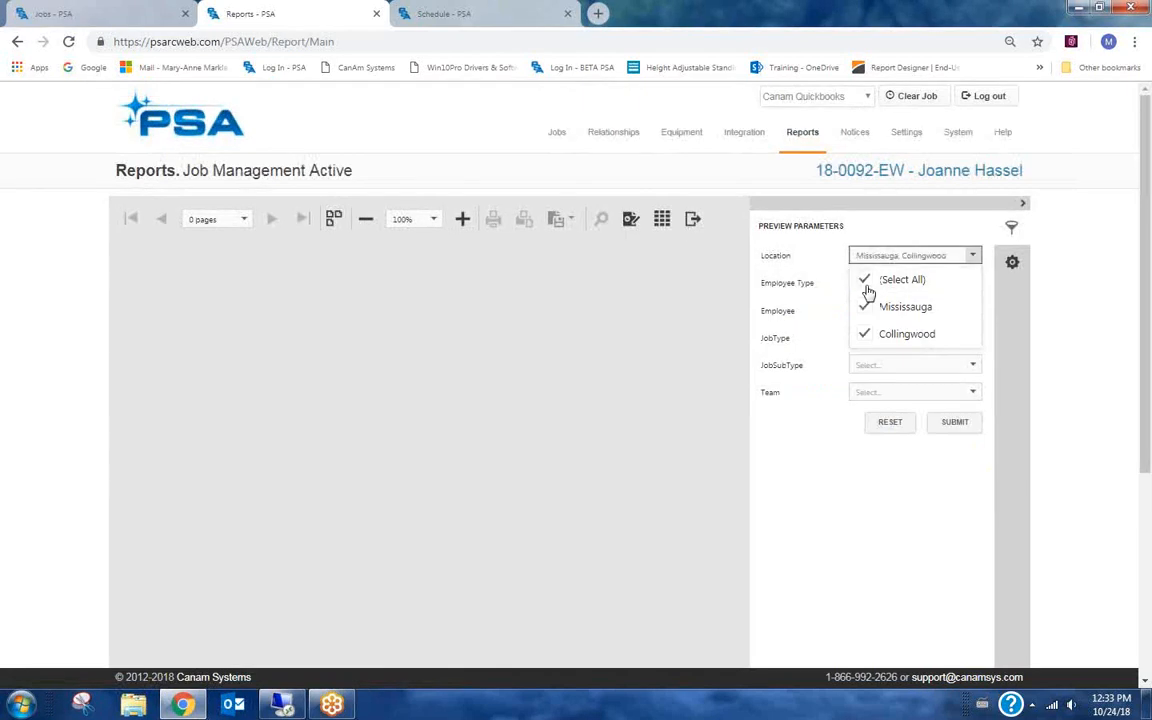
pyautogui.click(958, 424)
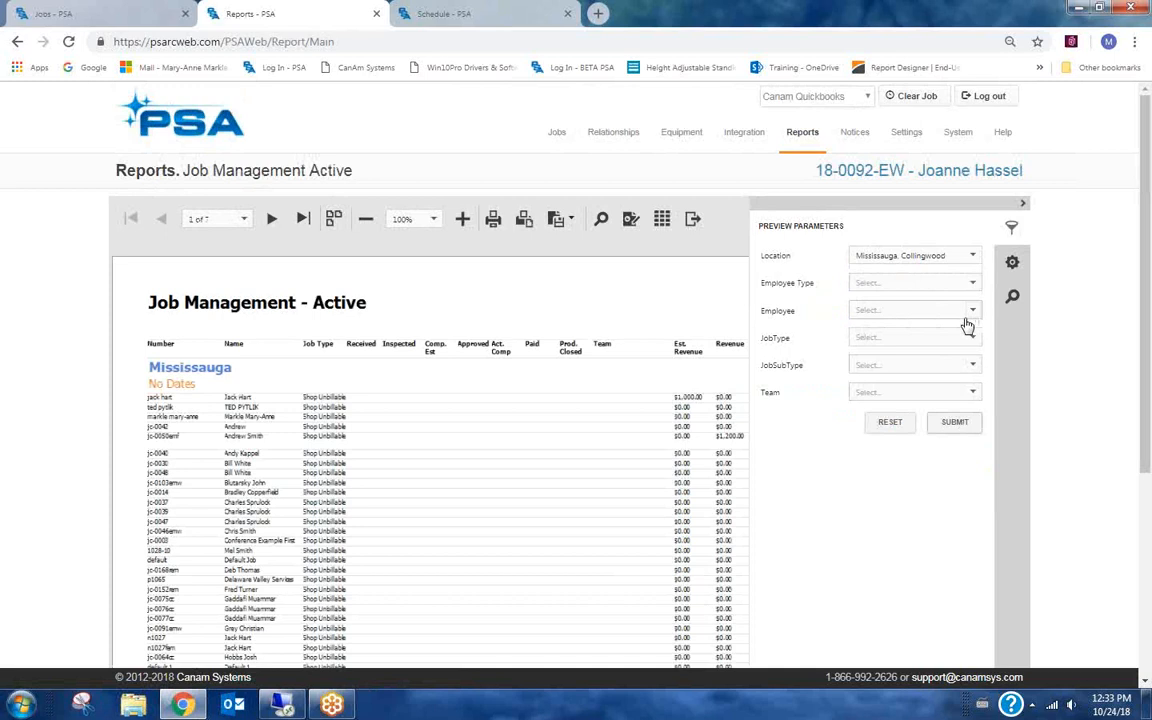
pyautogui.click(955, 423)
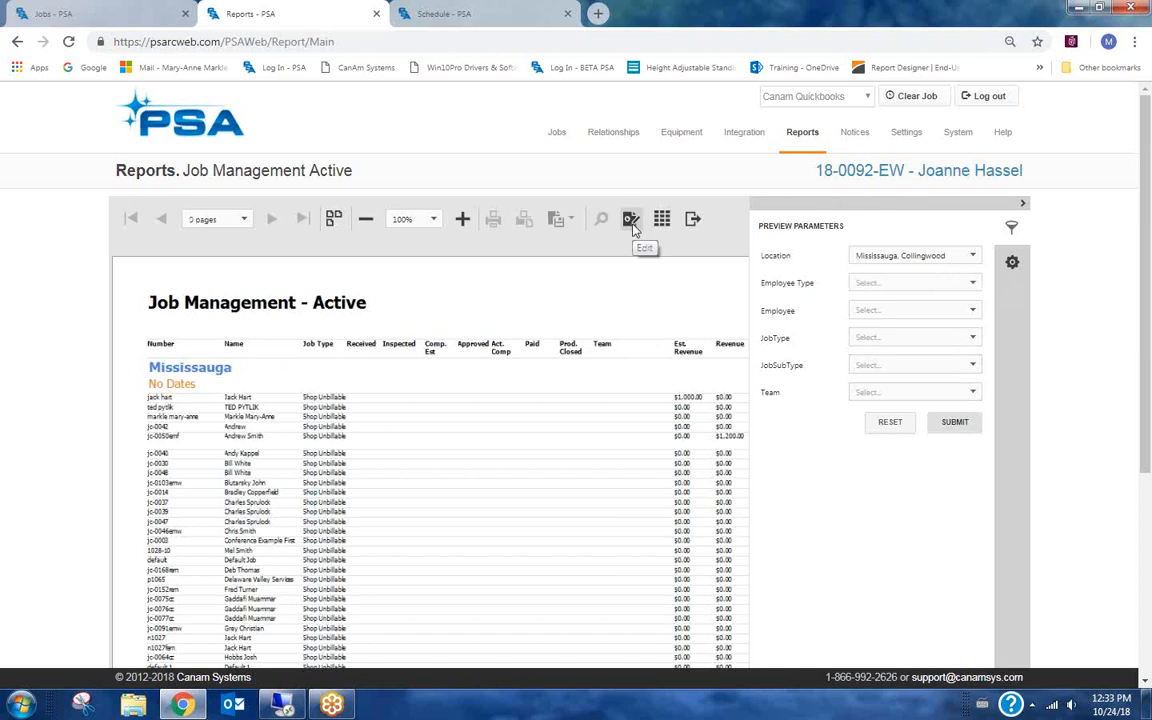
pyautogui.click(955, 423)
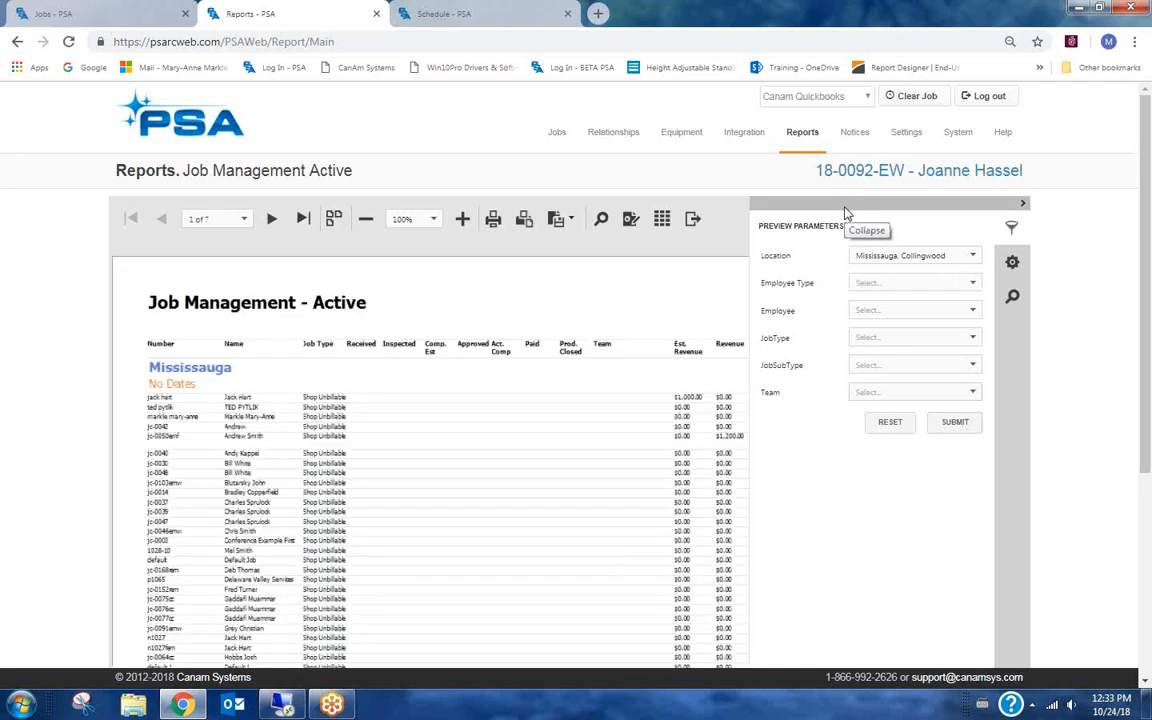
pyautogui.click(845, 210)
pyautogui.click(601, 220)
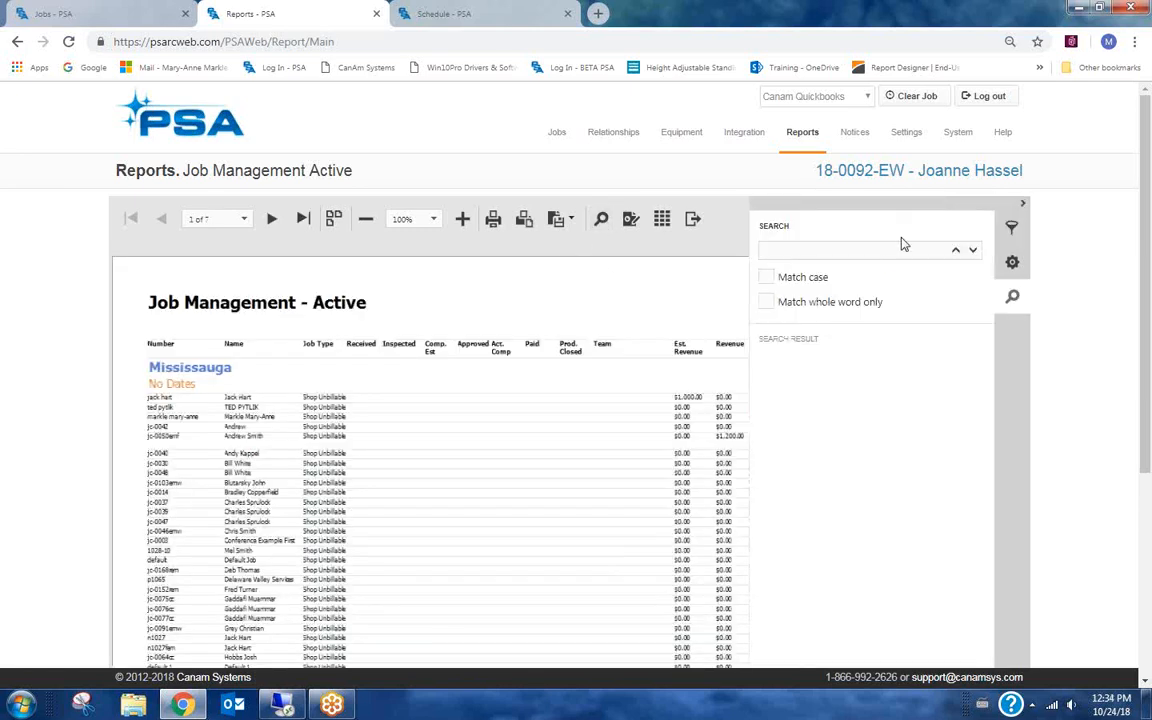
pyautogui.click(860, 248)
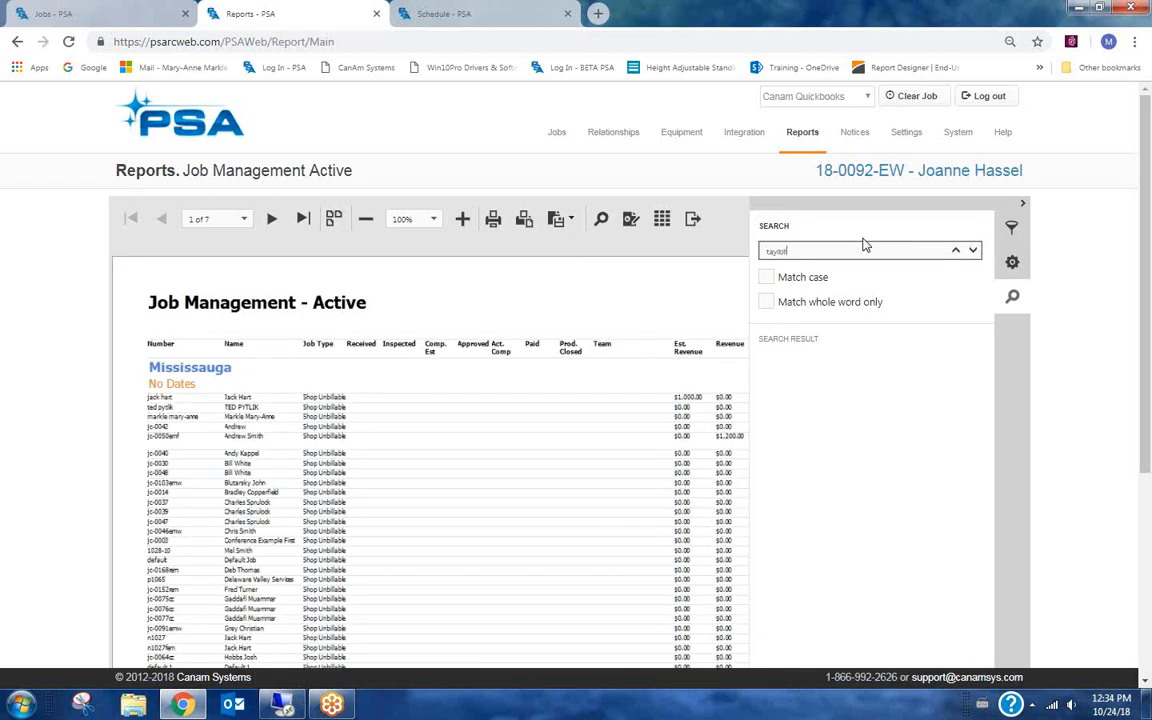
pyautogui.click(975, 251)
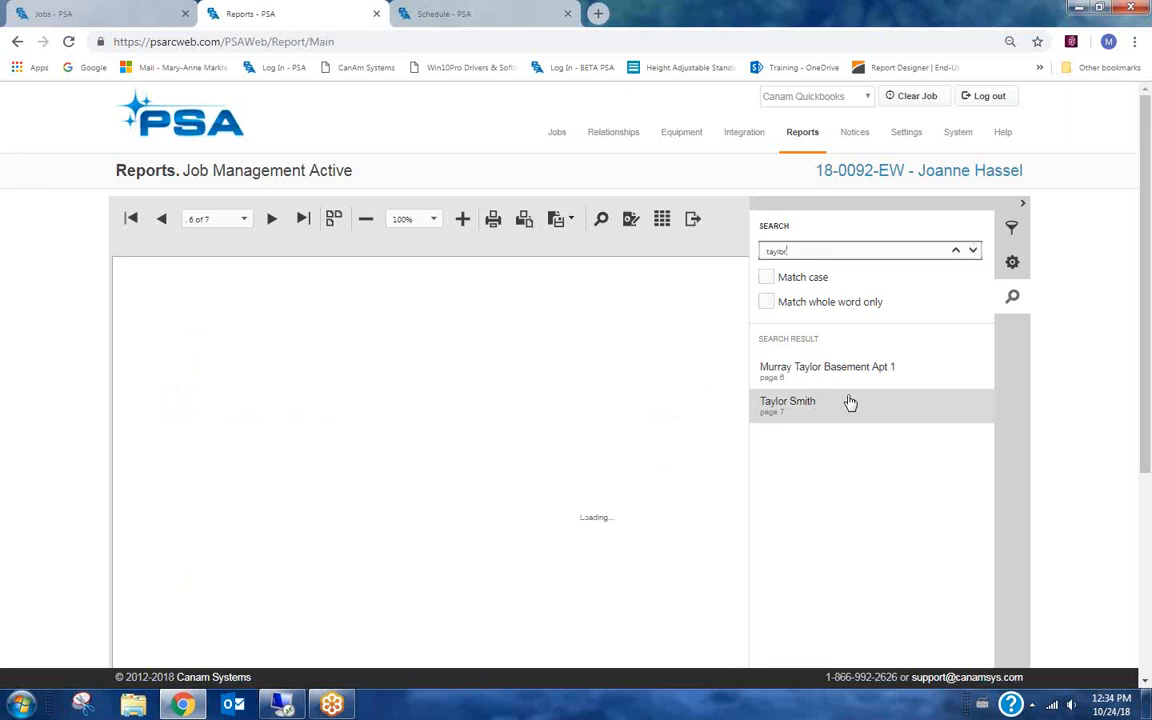
pyautogui.click(809, 251)
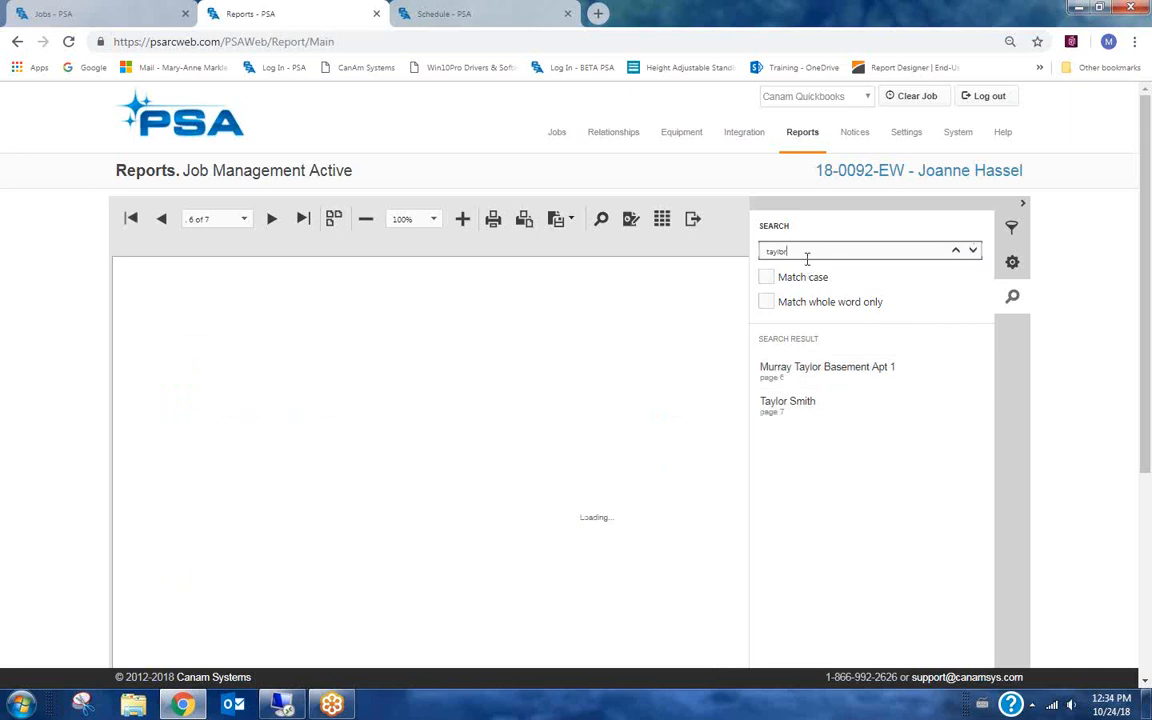
pyautogui.click(776, 410)
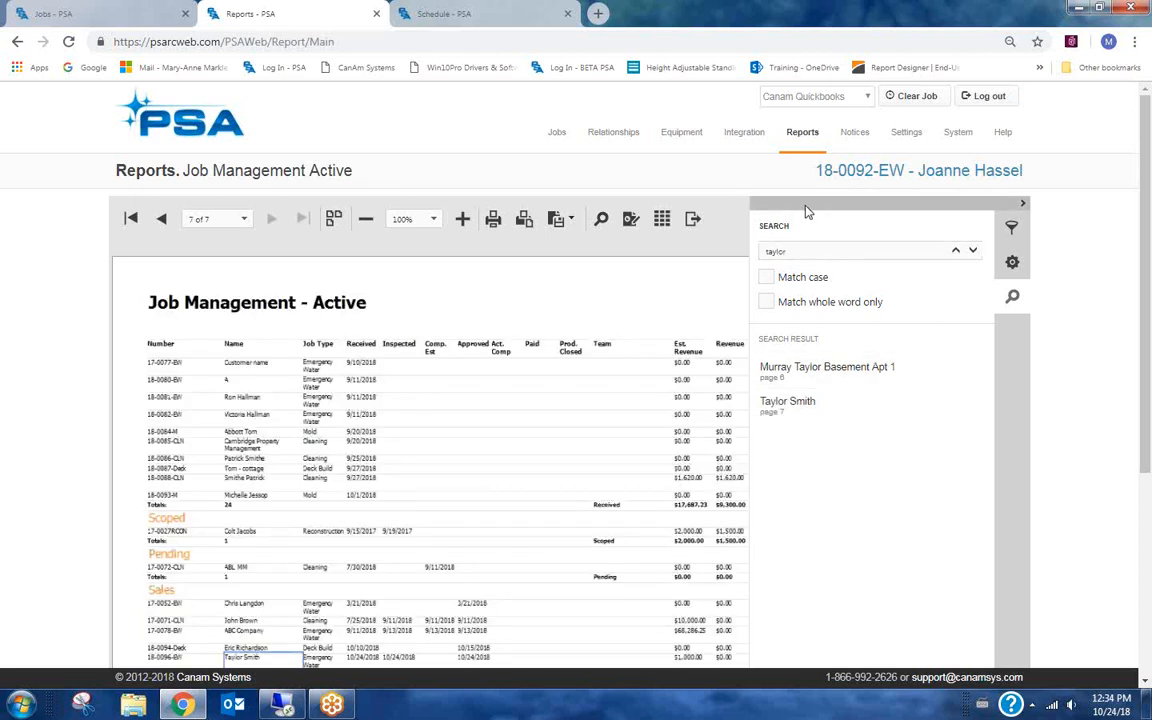
pyautogui.click(810, 207)
# Scroll through the report and set its zoom to 150%.
pyautogui.scroll(-2, 280, 452)
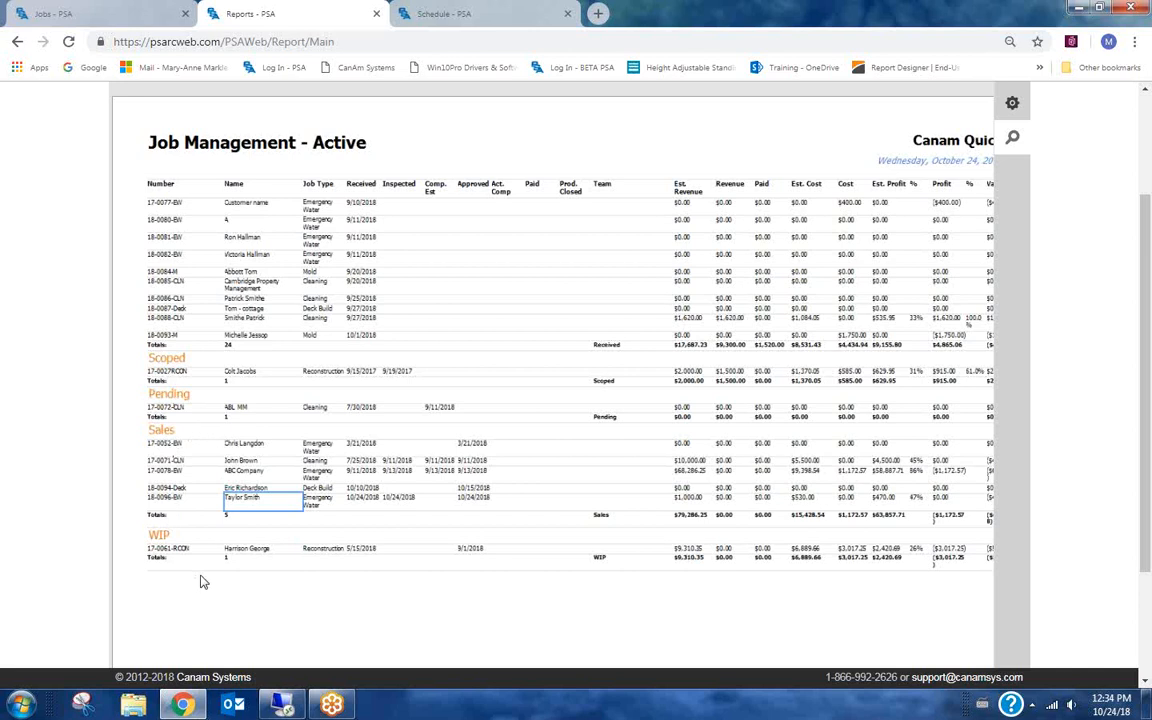
pyautogui.scroll(-1, 203, 582)
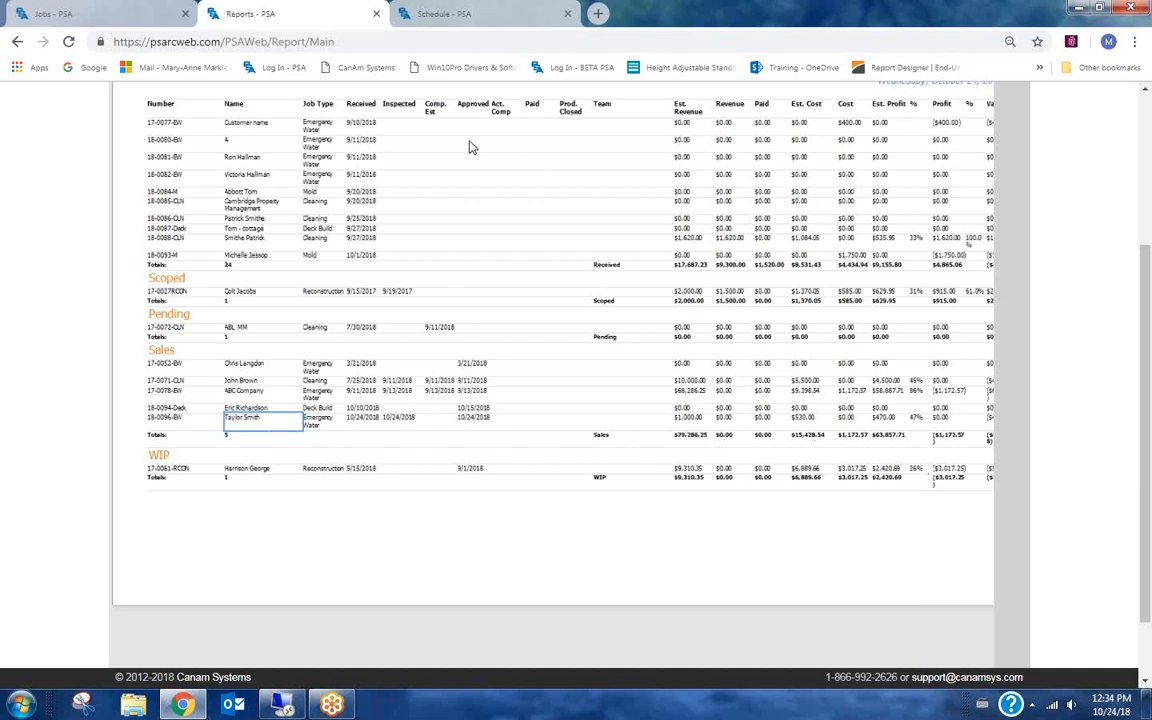
pyautogui.scroll(3, 380, 240)
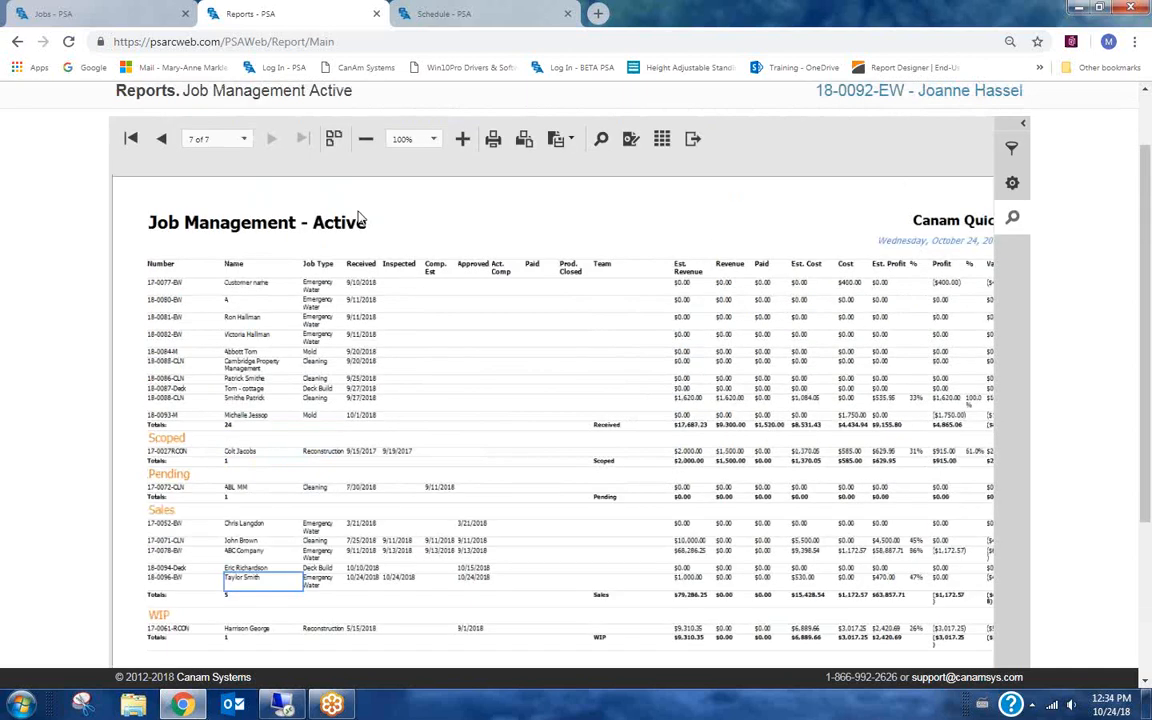
pyautogui.click(436, 140)
pyautogui.click(410, 208)
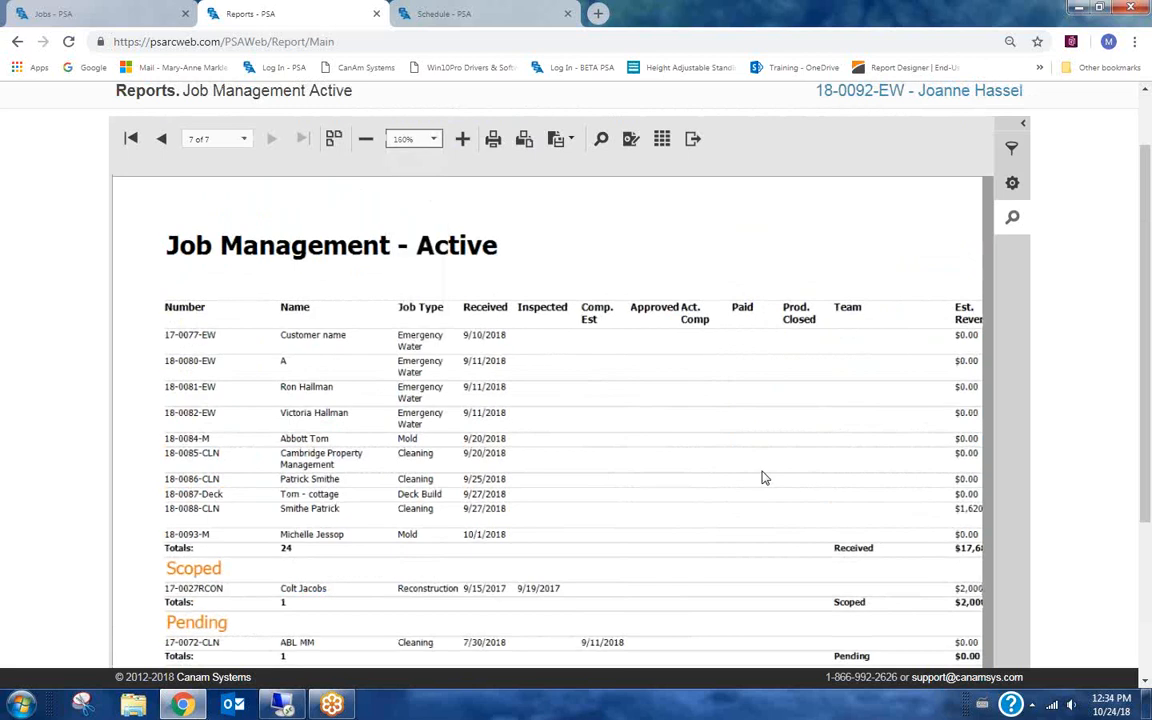
# Scroll through the zoomed report, including its revenue, cost and profit columns.
pyautogui.scroll(-3, 762, 478)
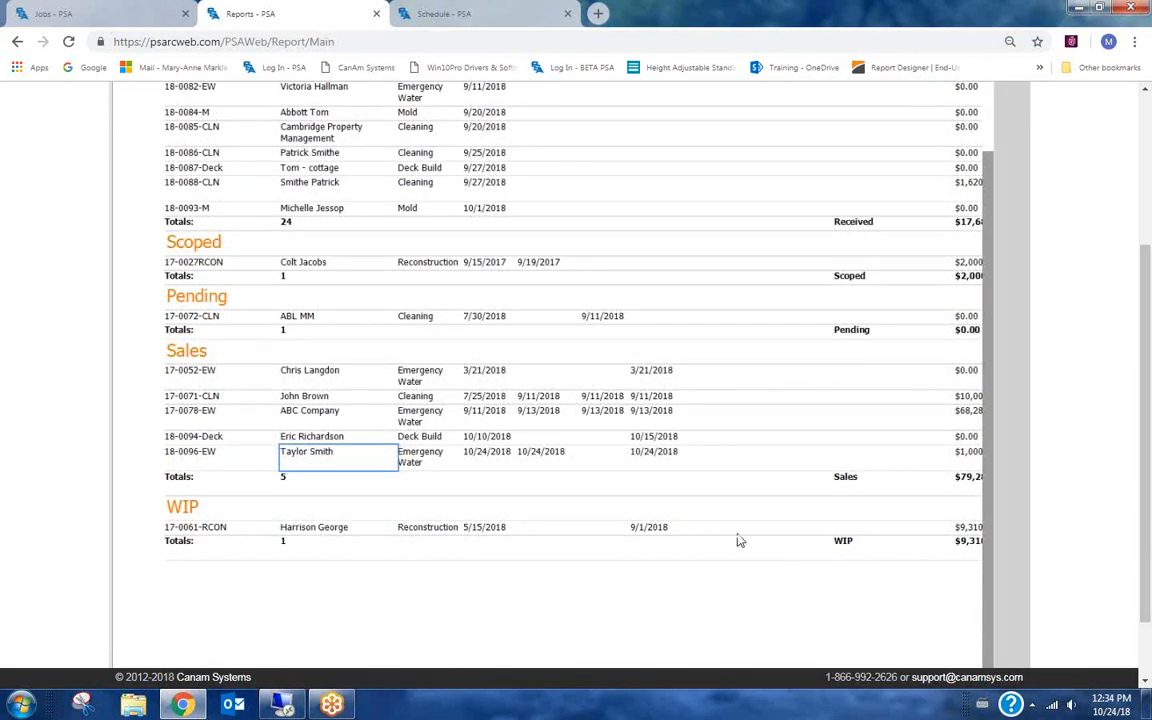
pyautogui.scroll(2, 866, 319)
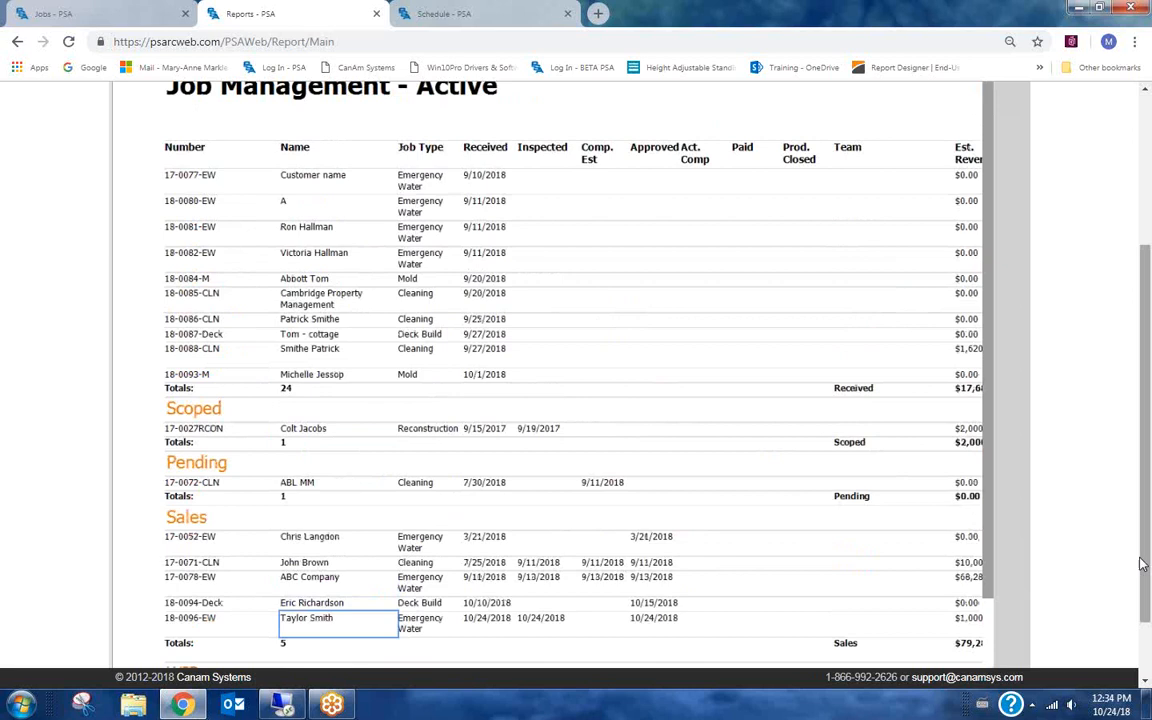
pyautogui.moveTo(1146, 590); pyautogui.dragTo(885, 667)
pyautogui.scroll(3, 584, 338)
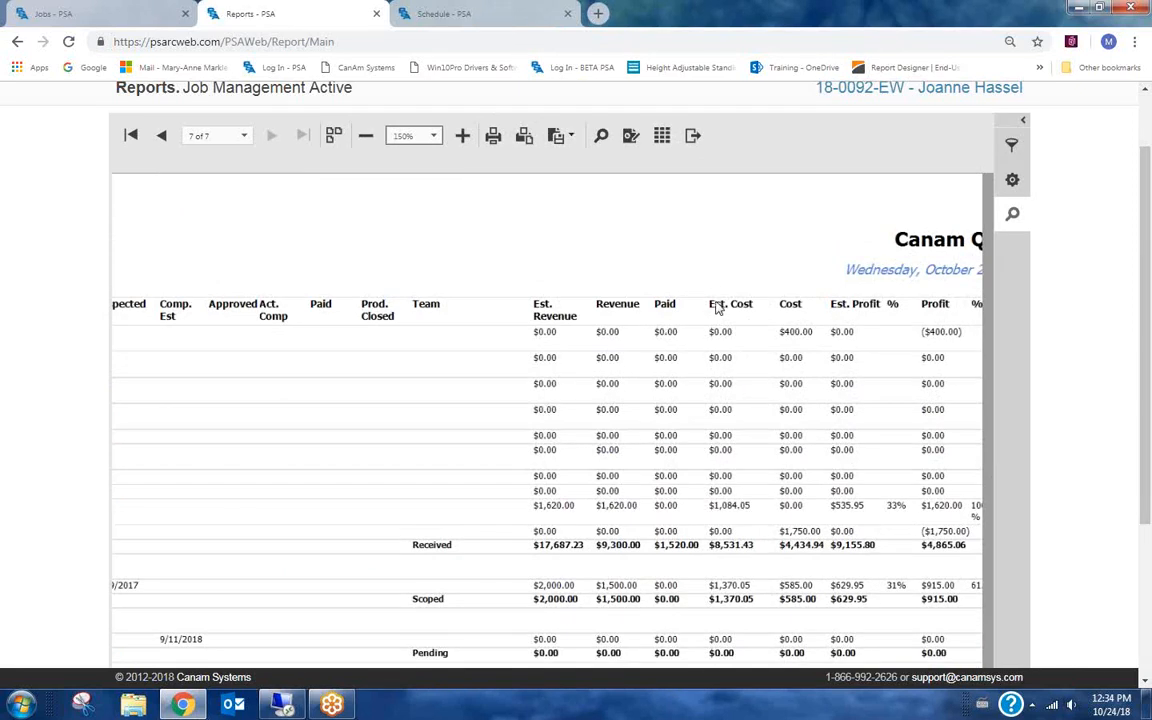
pyautogui.scroll(-3, 804, 368)
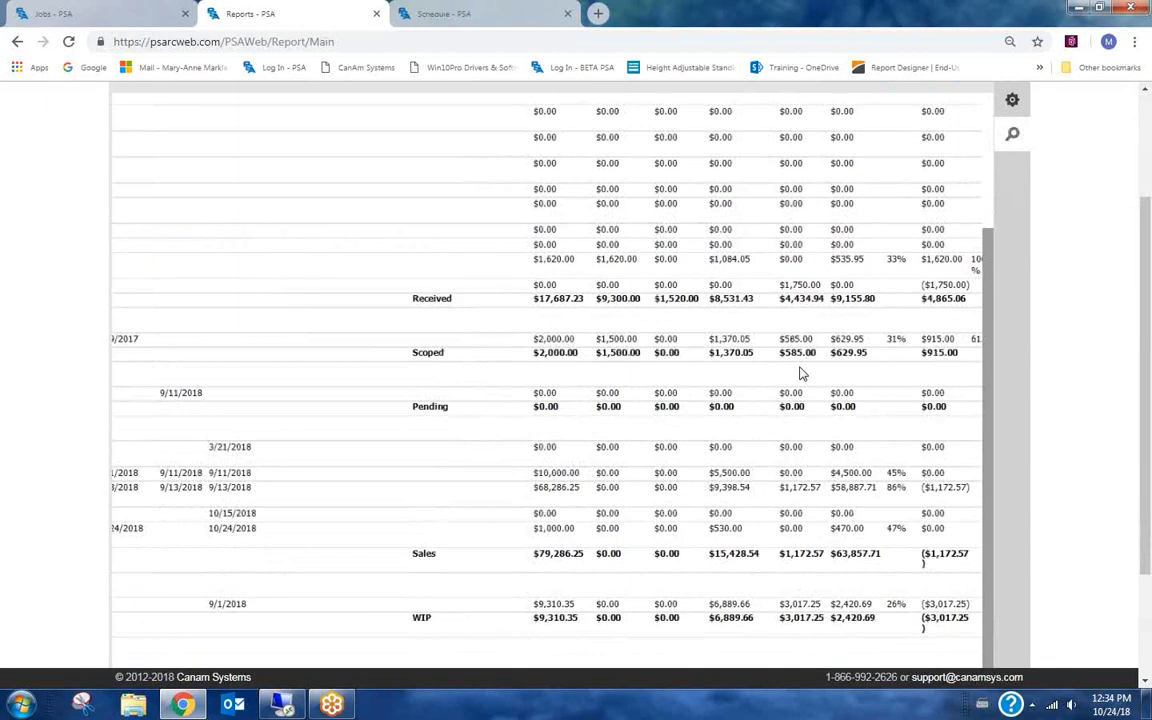
pyautogui.scroll(-1, 800, 373)
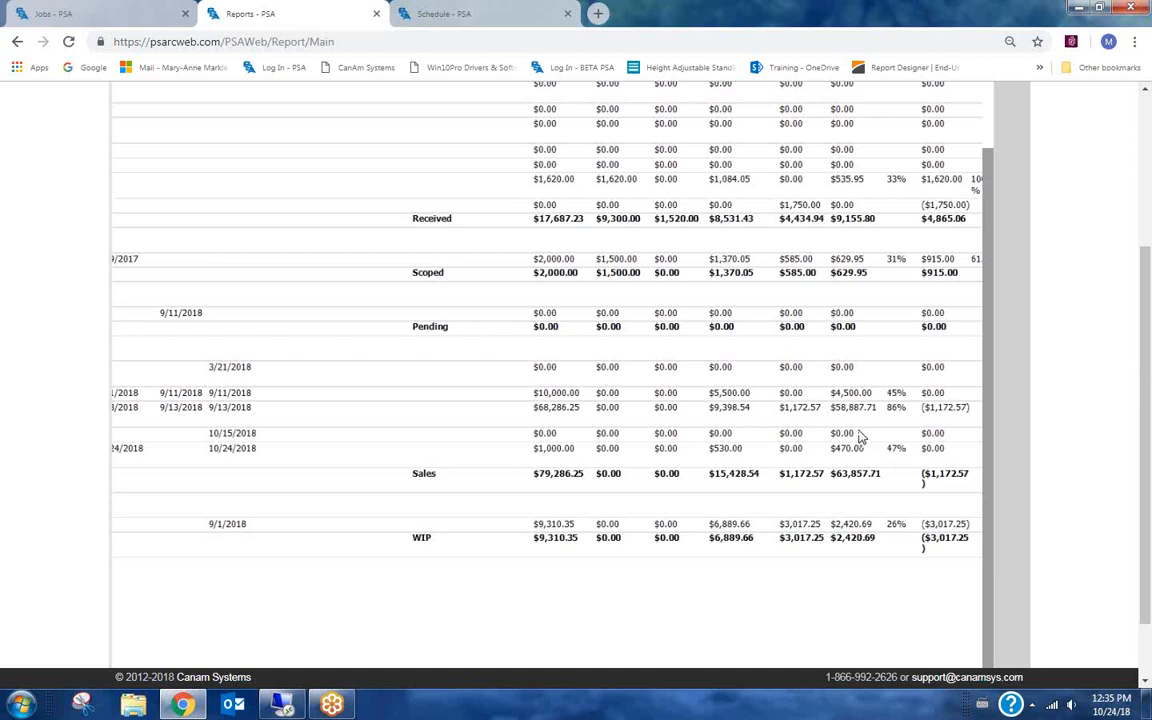
pyautogui.scroll(2, 855, 441)
pyautogui.scroll(-2, 858, 444)
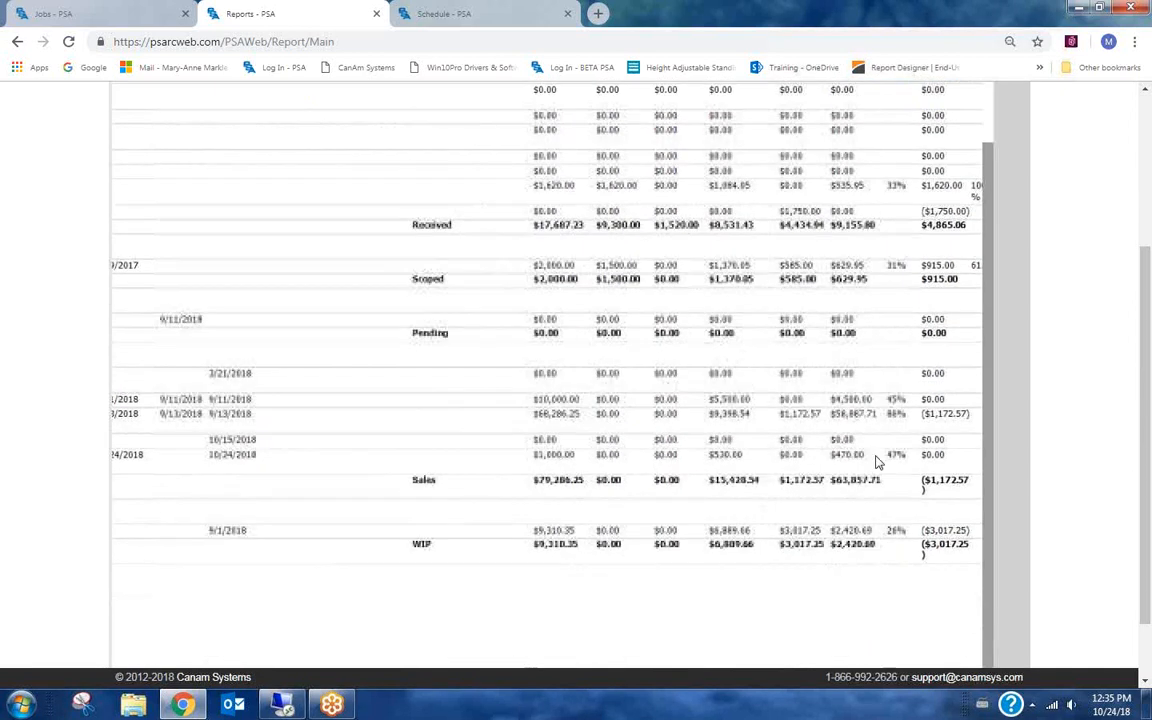
pyautogui.scroll(1, 836, 402)
pyautogui.scroll(3, 927, 445)
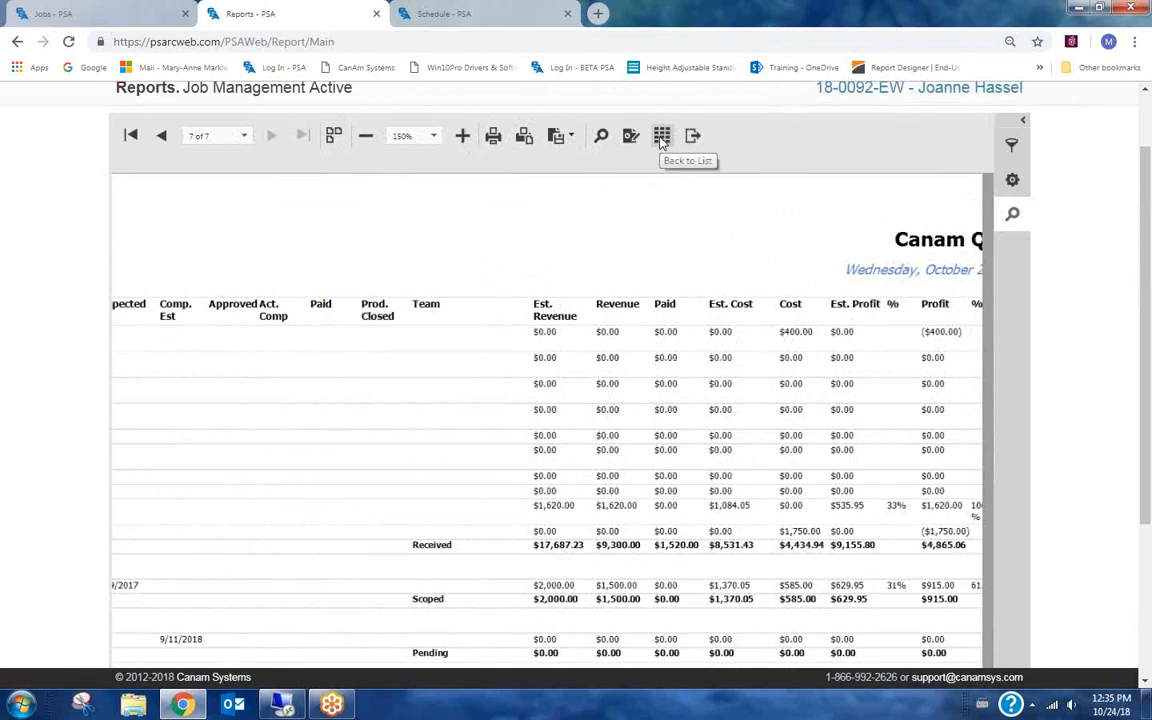
# Return to the reports list, filter it for refer, and open the Referral Report.
pyautogui.click(661, 142)
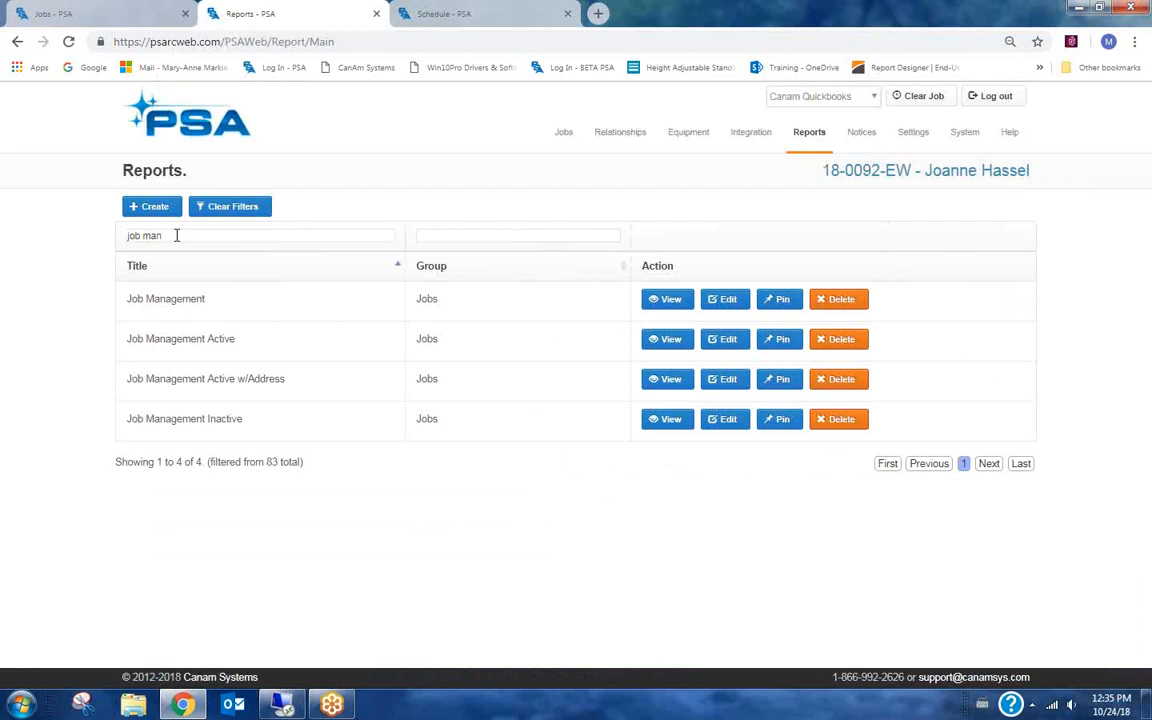
pyautogui.moveTo(176, 235); pyautogui.dragTo(75, 229)
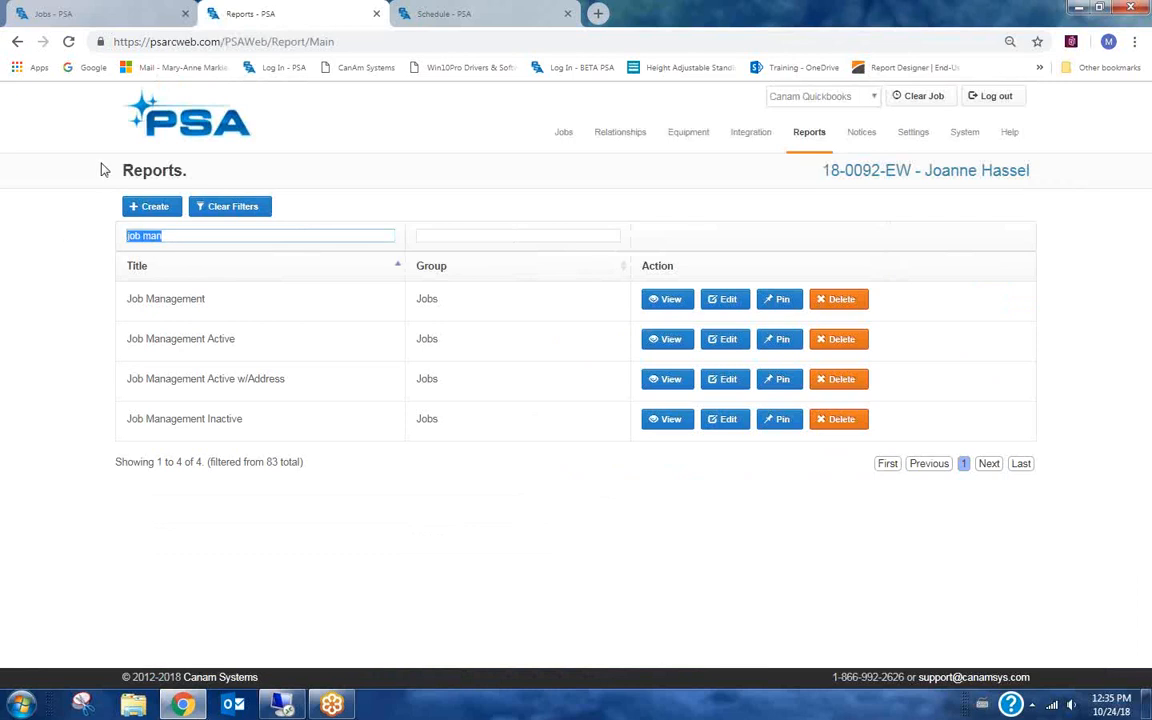
pyautogui.write('refer')
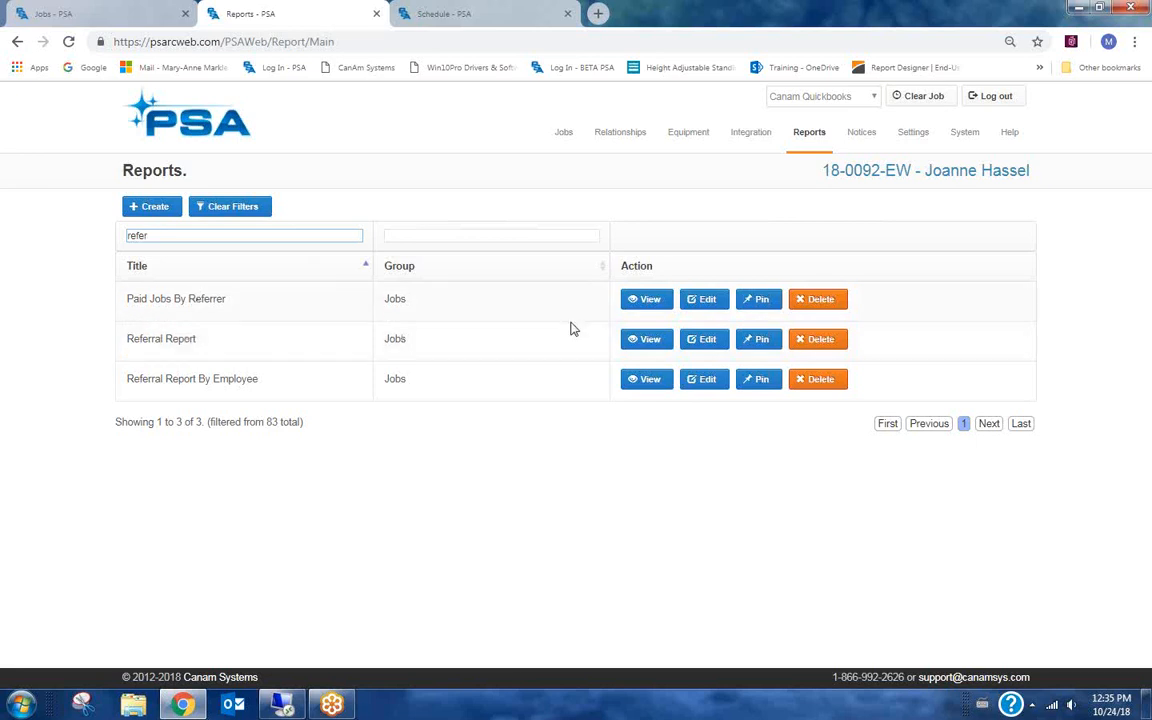
pyautogui.click(647, 339)
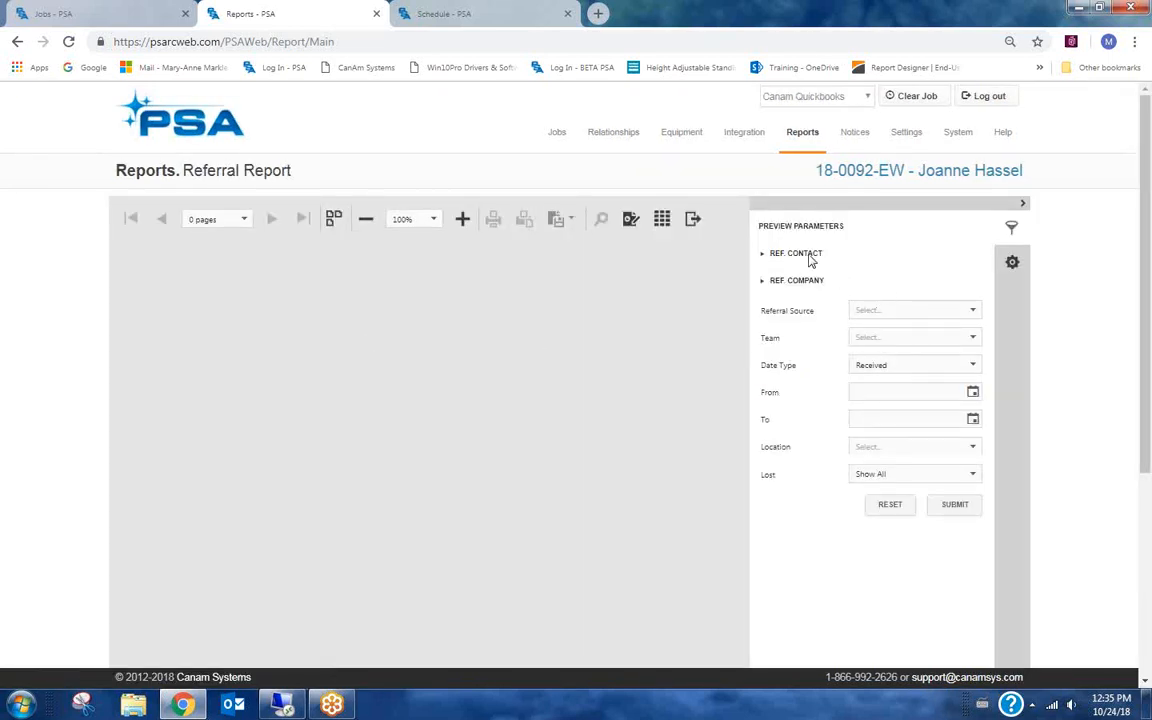
# Set the Referral Source to Previous Customer and the From date to October 1, 2018.
pyautogui.click(866, 311)
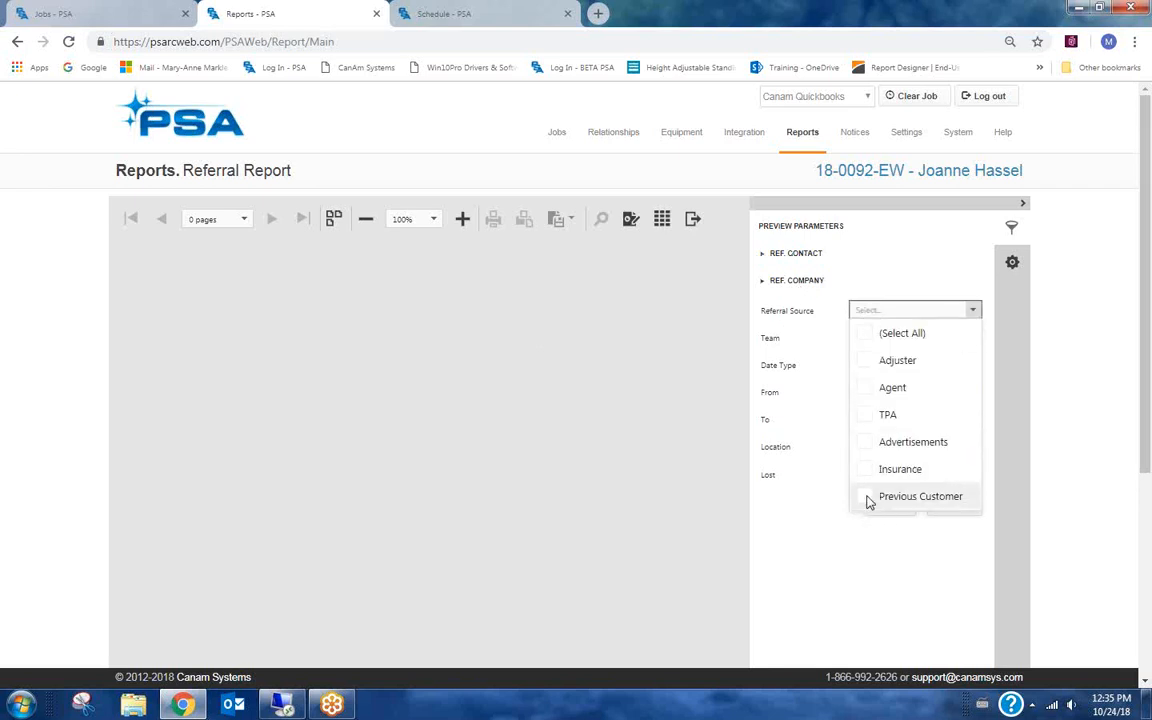
pyautogui.click(869, 498)
pyautogui.click(792, 549)
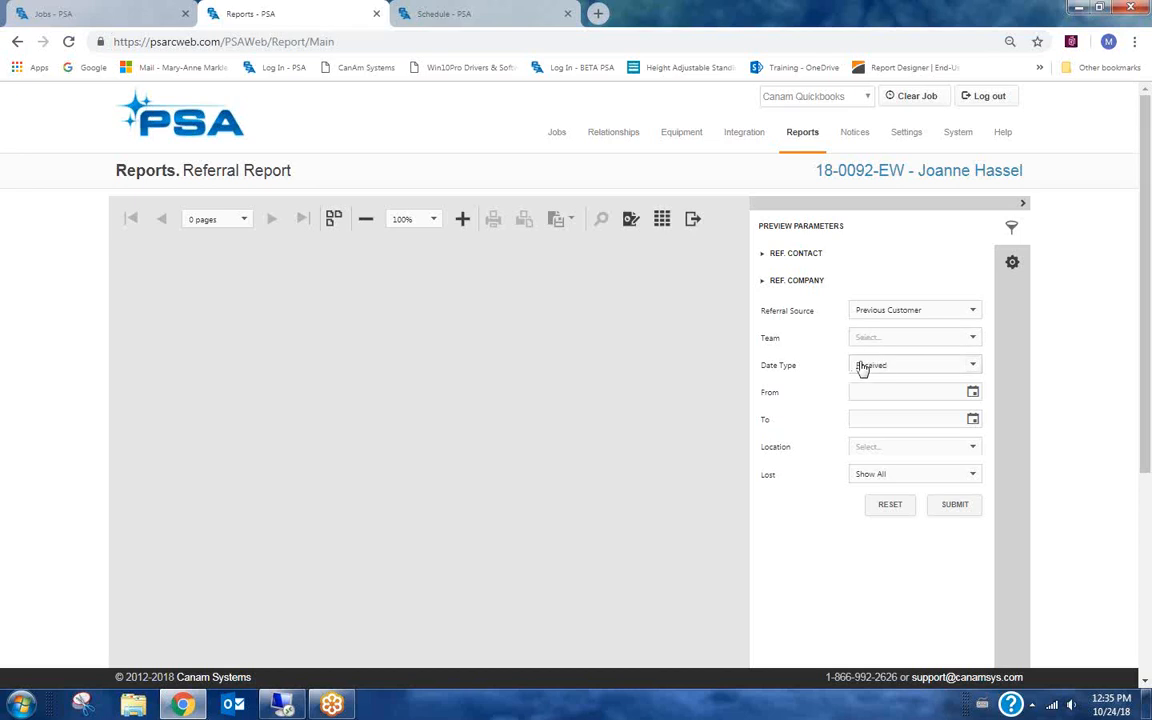
pyautogui.click(973, 395)
pyautogui.click(635, 487)
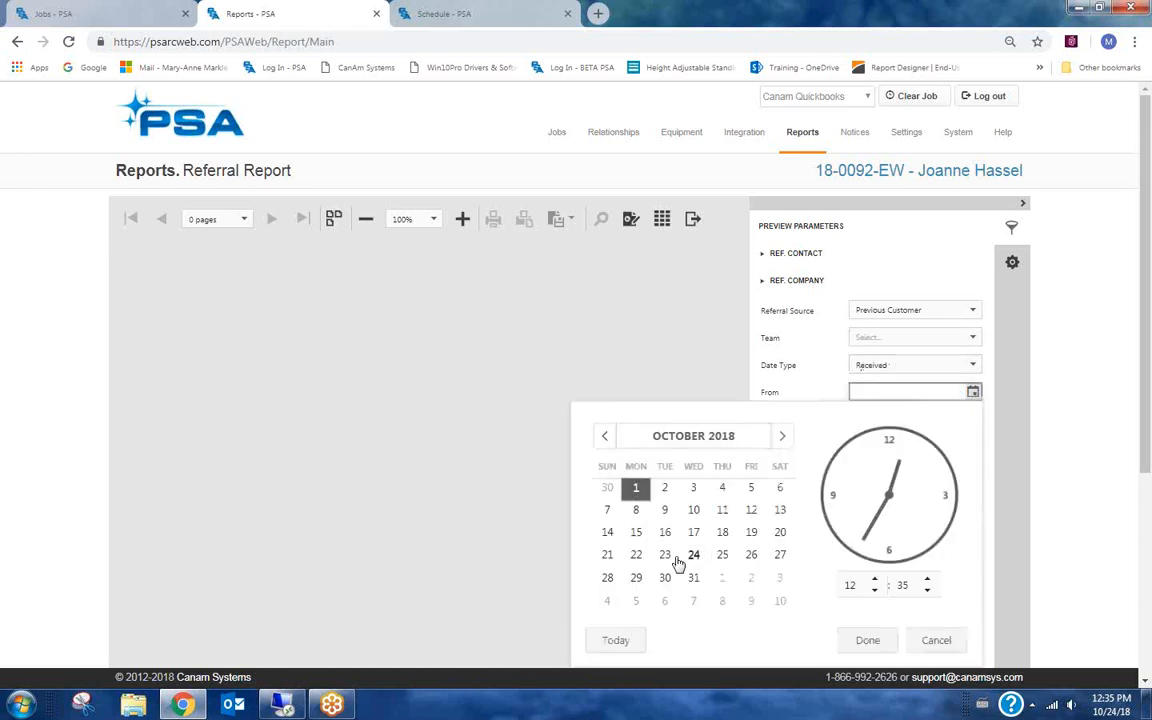
pyautogui.click(868, 648)
# Set the To date to today and submit the Referral Report.
pyautogui.click(973, 419)
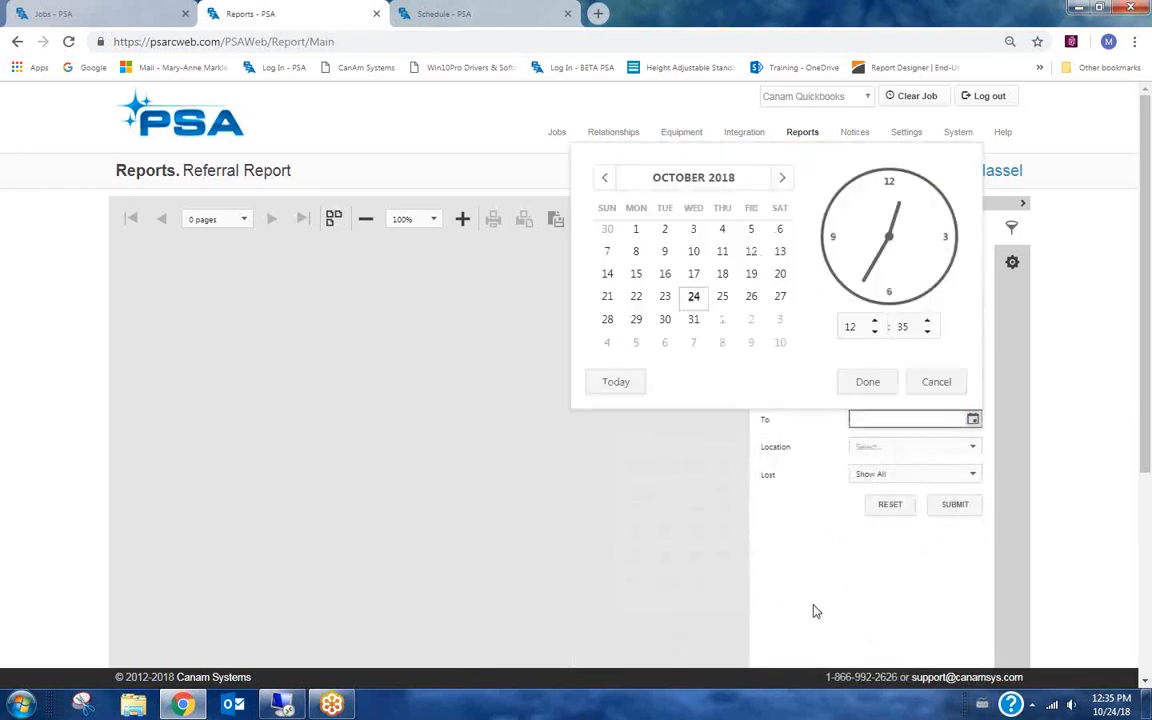
pyautogui.click(620, 386)
pyautogui.click(869, 380)
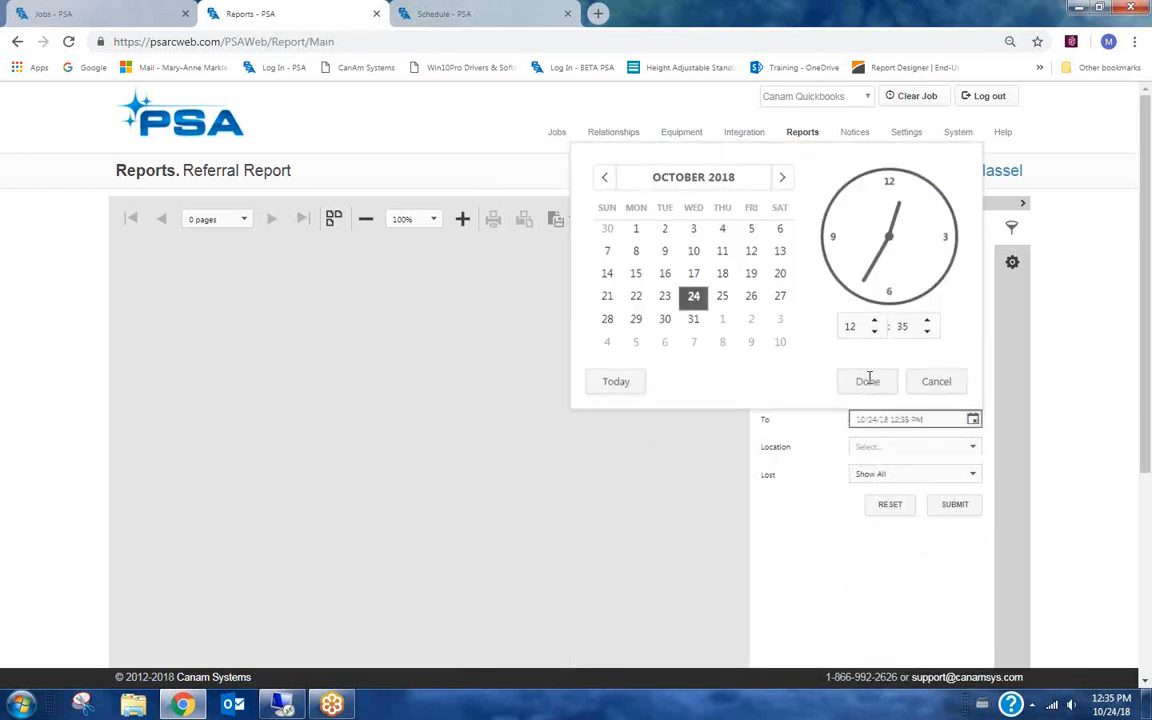
pyautogui.click(955, 505)
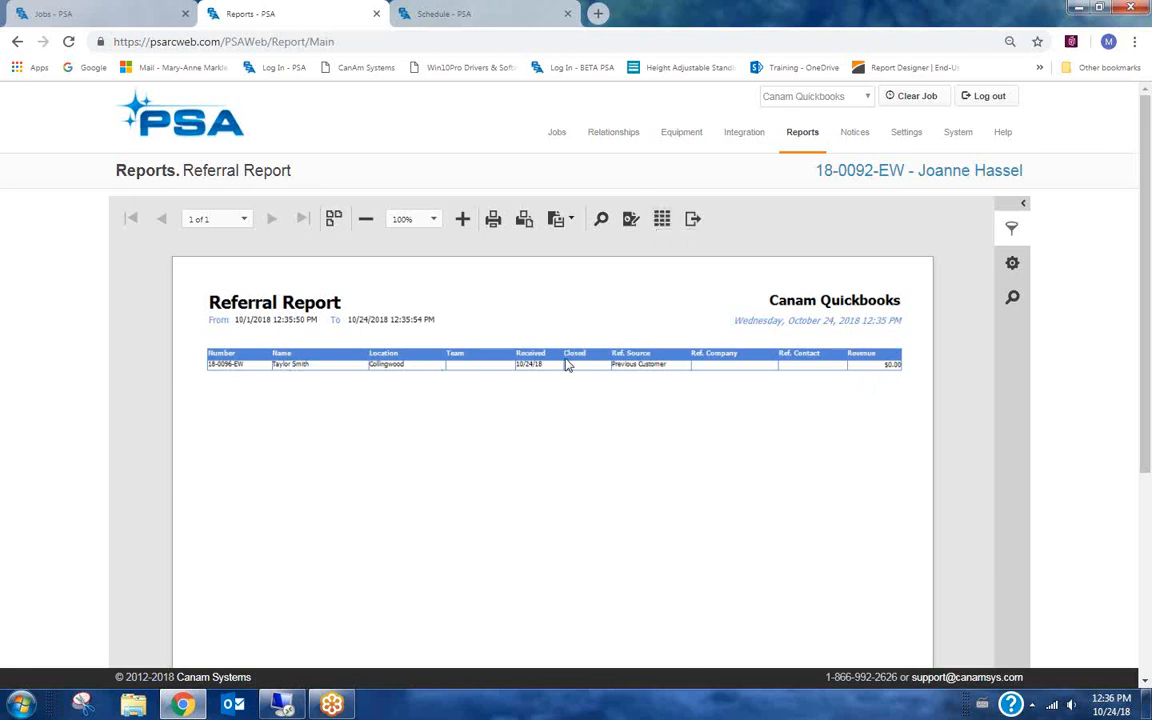
# Return to the reports list and open the job's Equipment list.
pyautogui.click(661, 220)
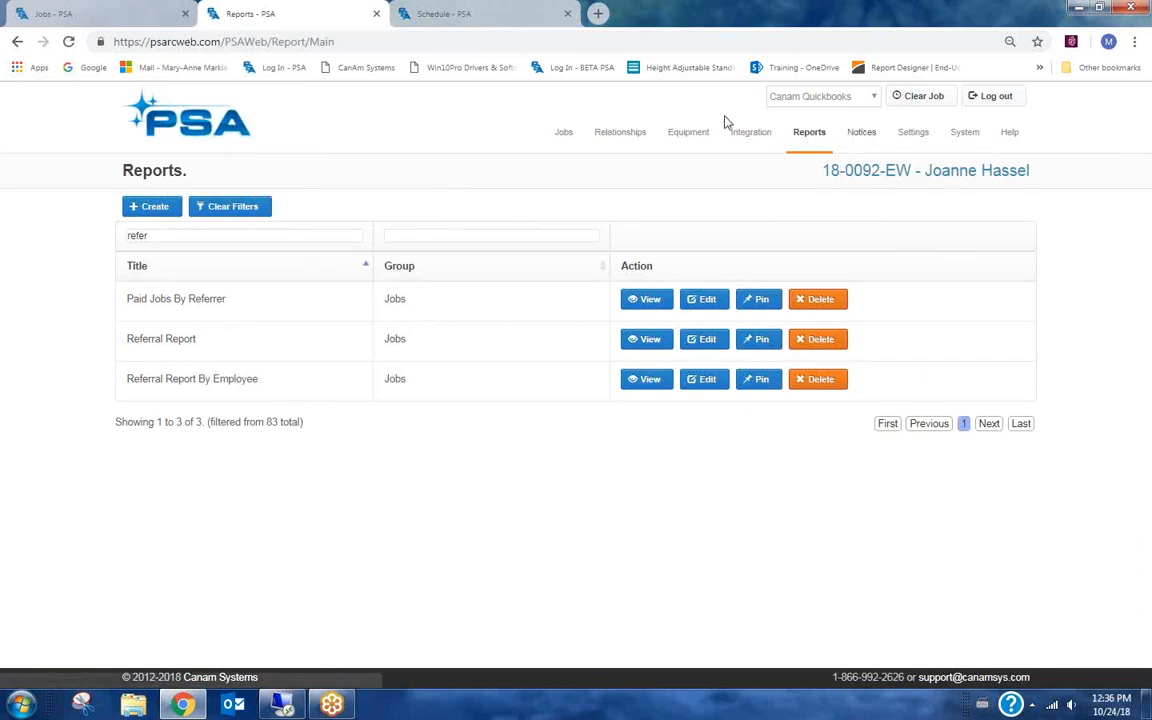
pyautogui.moveTo(566, 150)
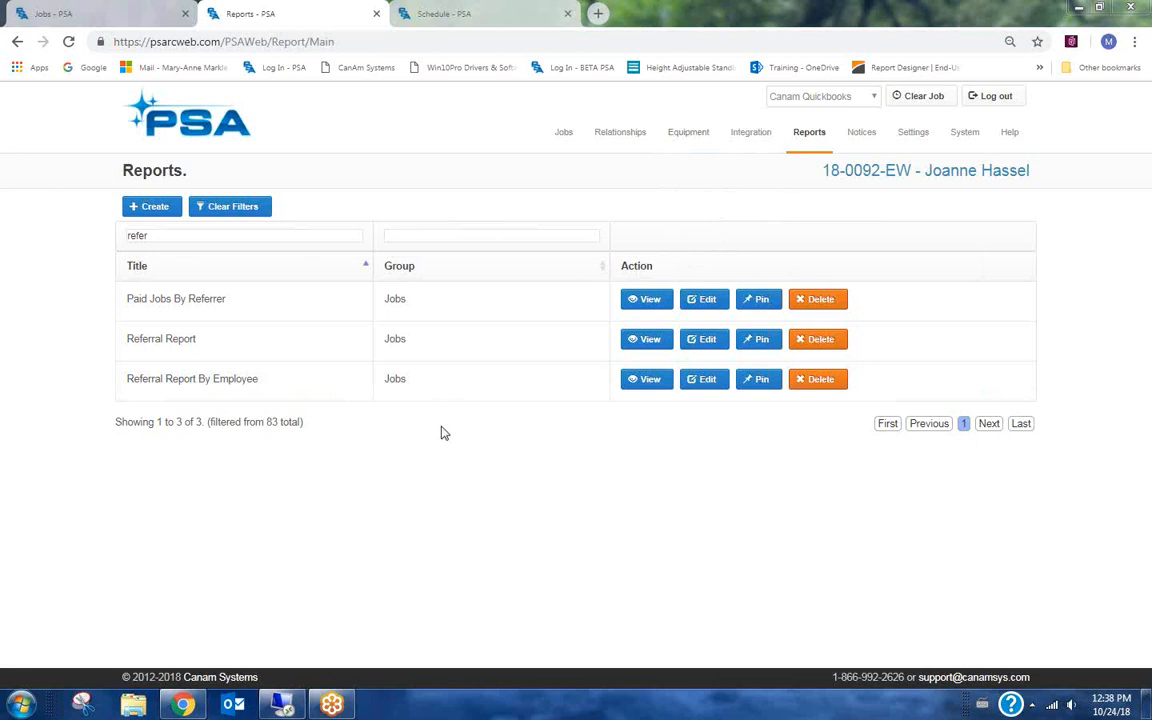
pyautogui.moveTo(569, 140)
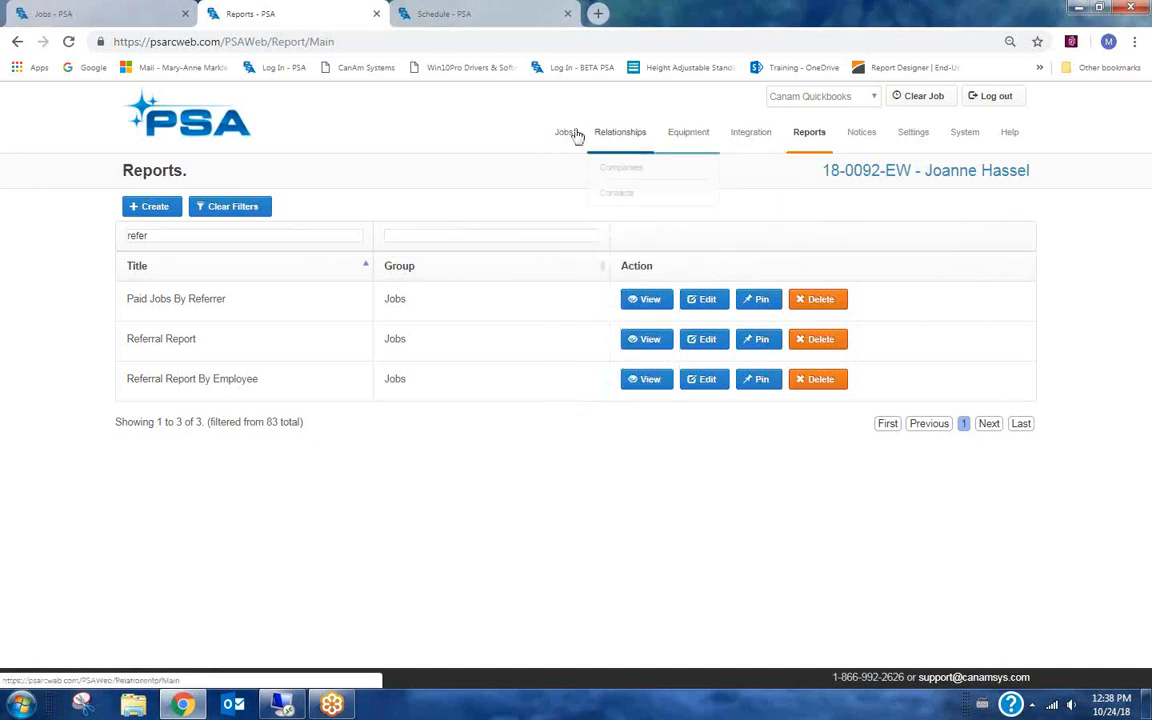
pyautogui.click(584, 403)
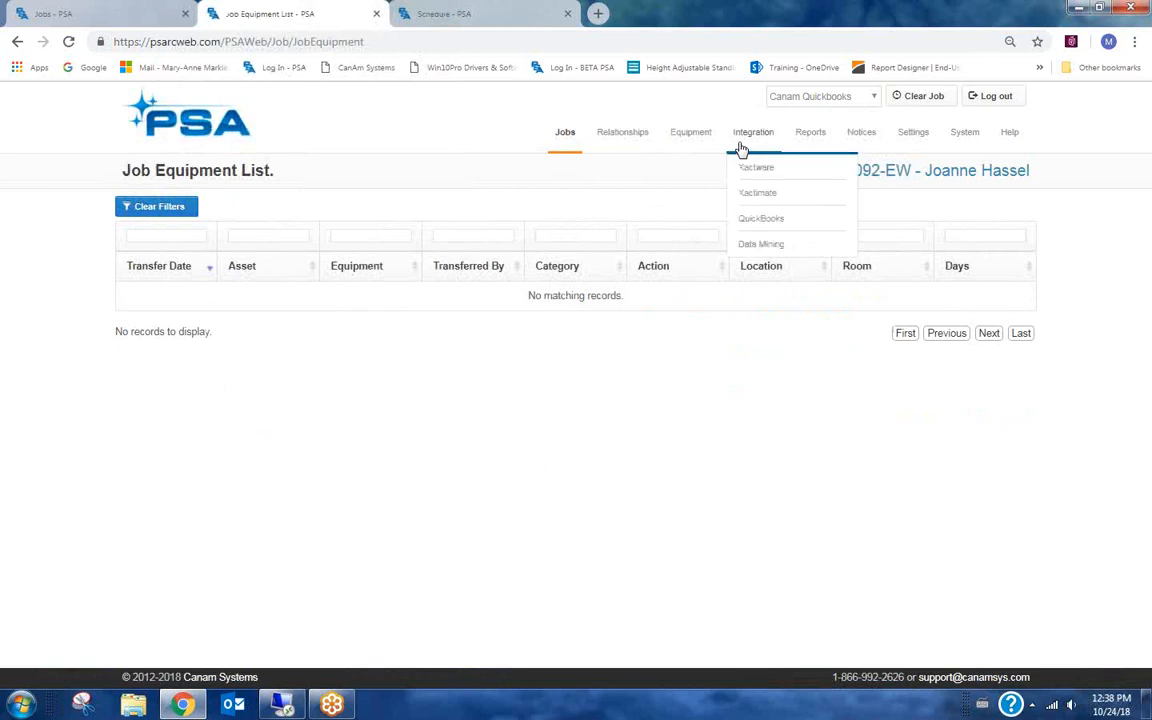
# Open the User Settings page.
pyautogui.moveTo(694, 142)
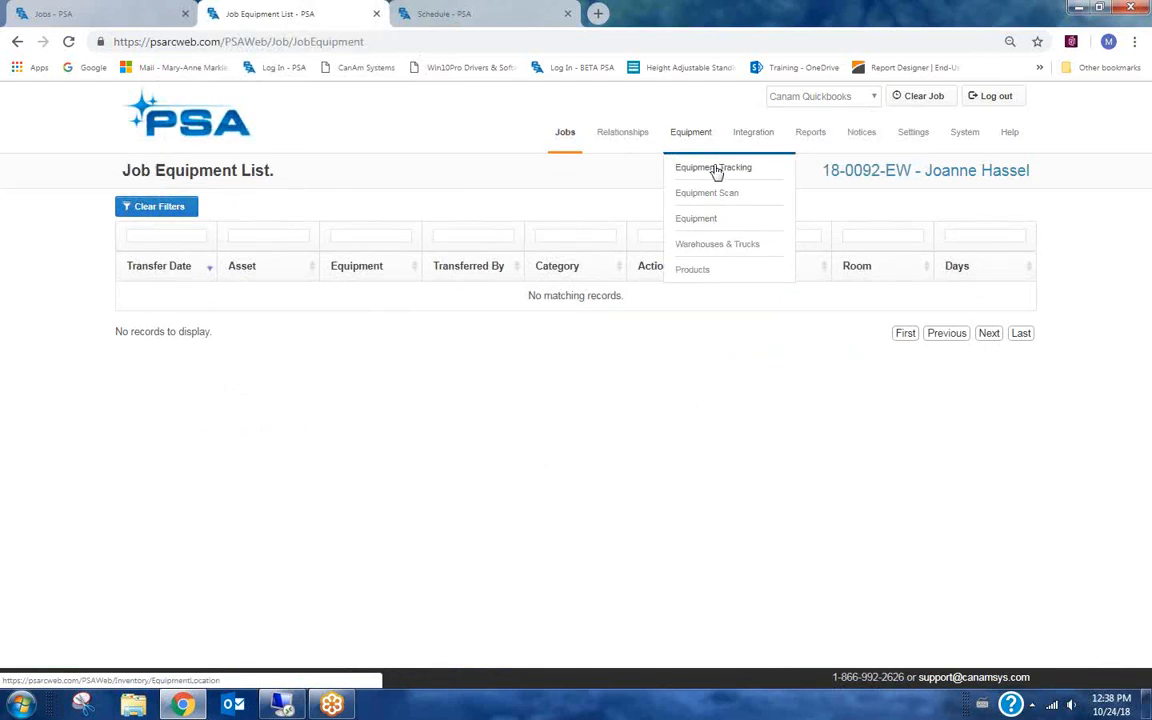
pyautogui.moveTo(566, 139)
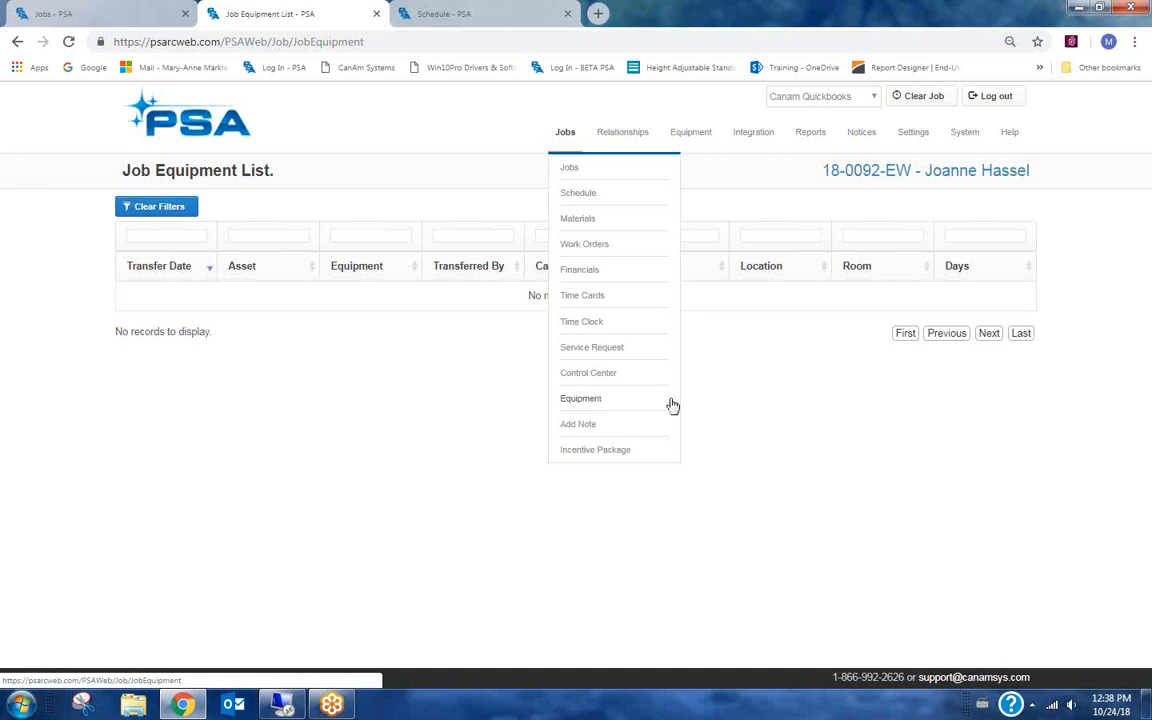
pyautogui.doubleClick(817, 457)
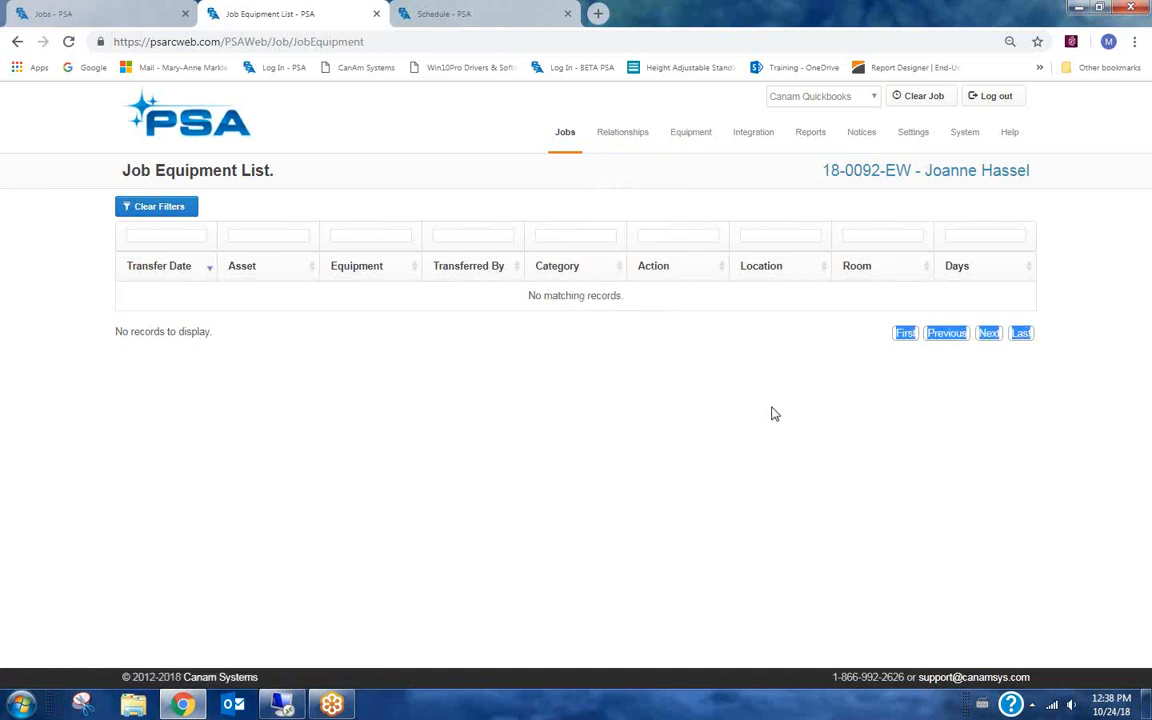
pyautogui.moveTo(917, 143)
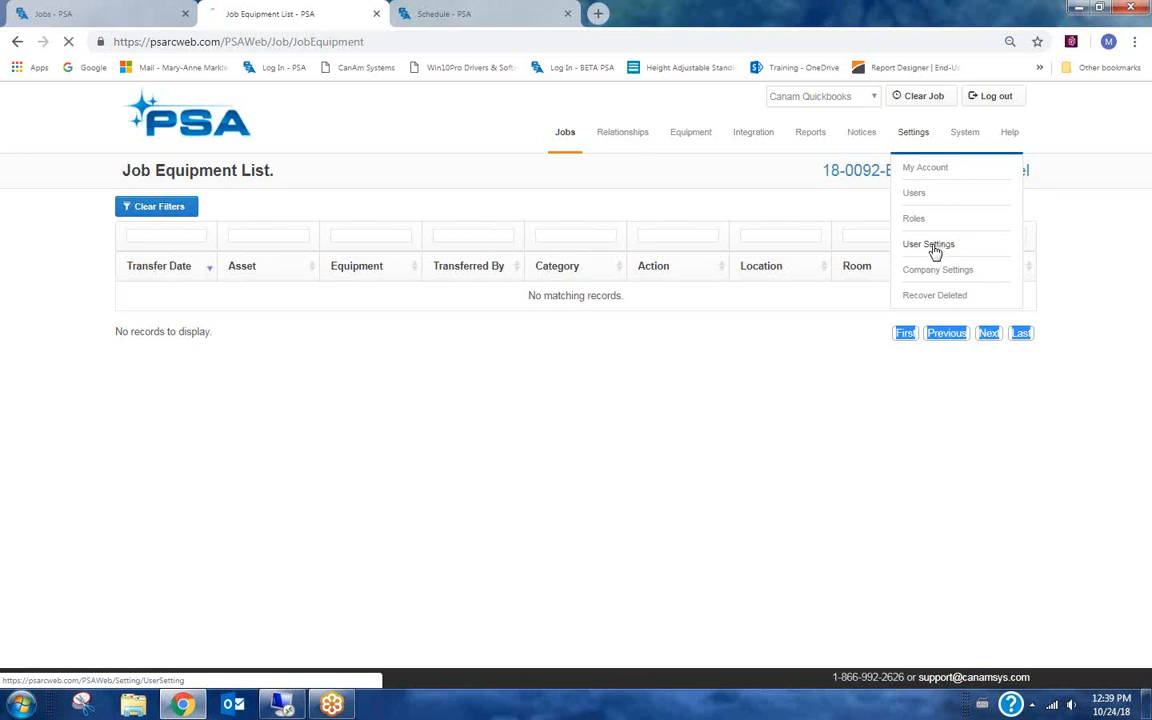
pyautogui.click(938, 250)
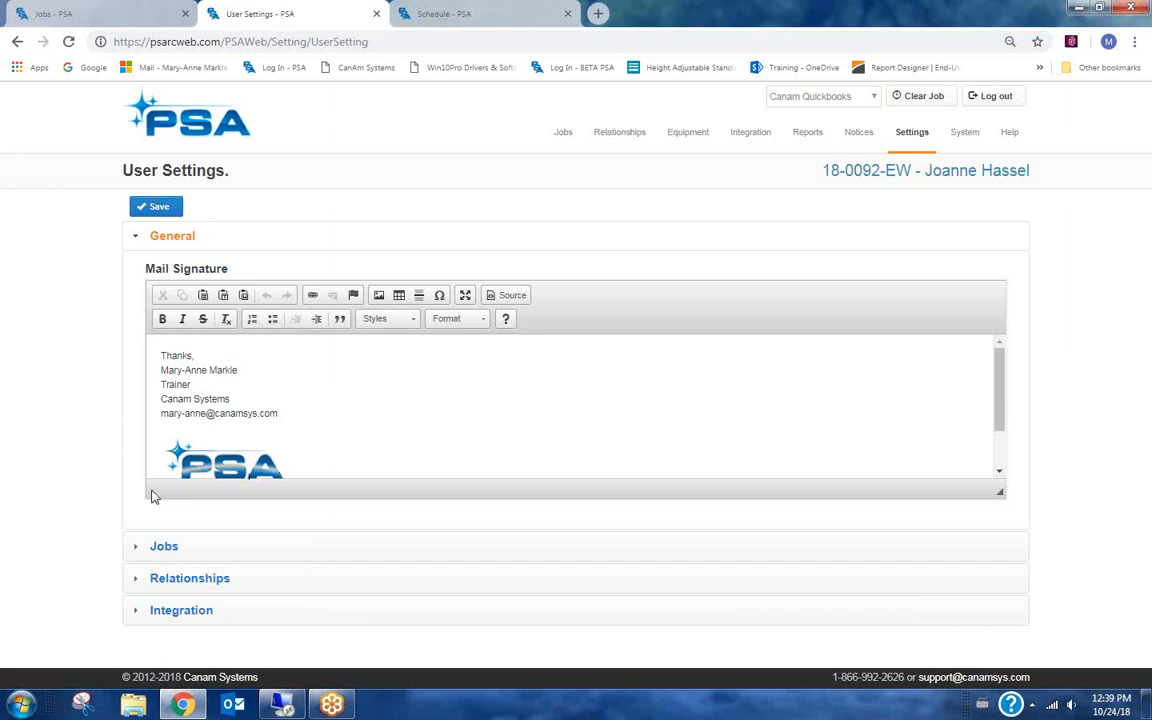
# Configure the job lookup columns by moving Estimated Revenue up to follow Stage, and save the settings.
pyautogui.doubleClick(166, 550)
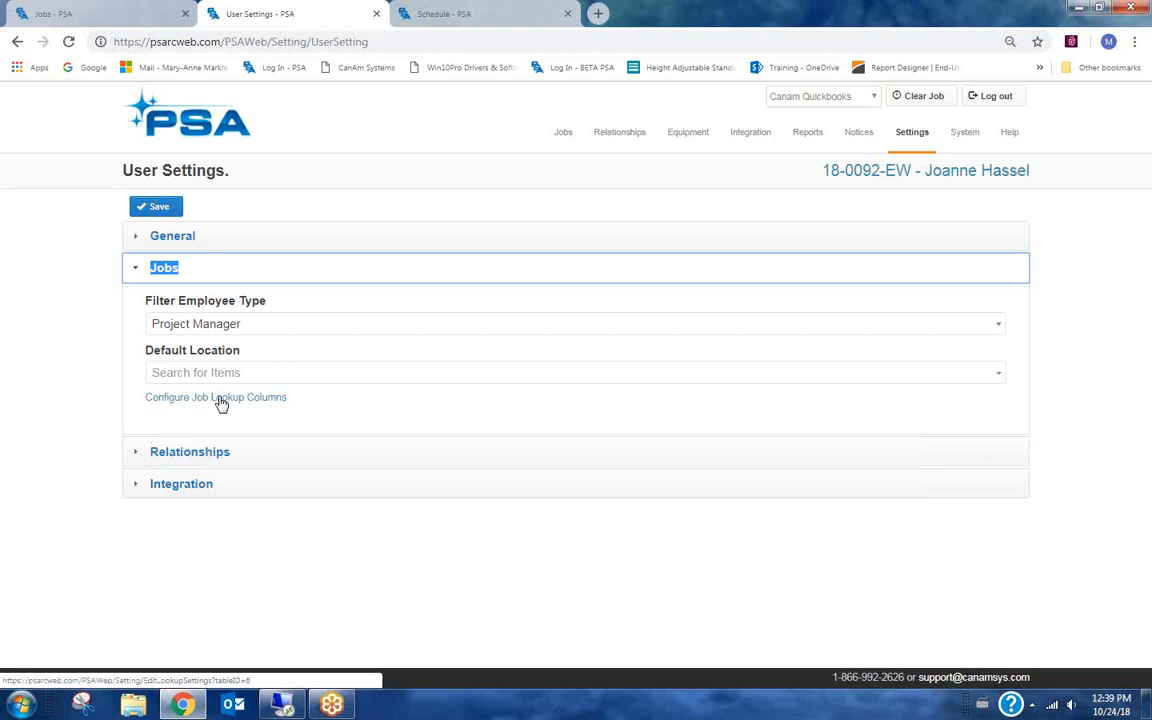
pyautogui.click(265, 398)
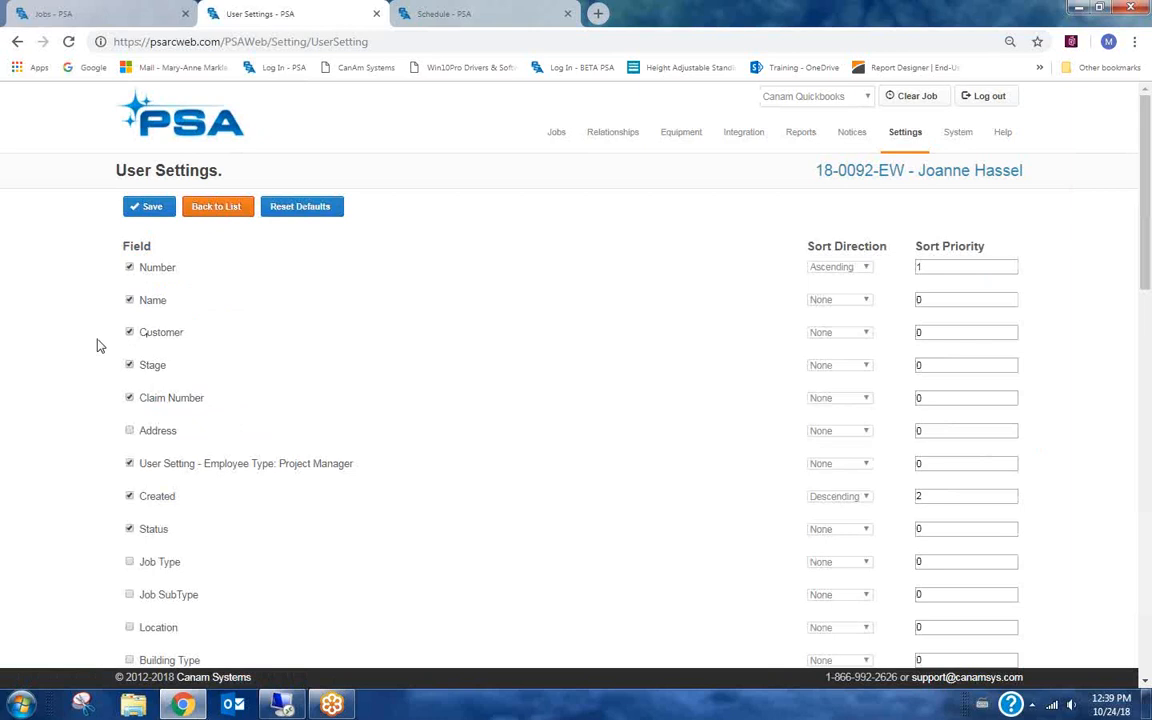
pyautogui.scroll(-3, 80, 460)
pyautogui.scroll(-3, 83, 458)
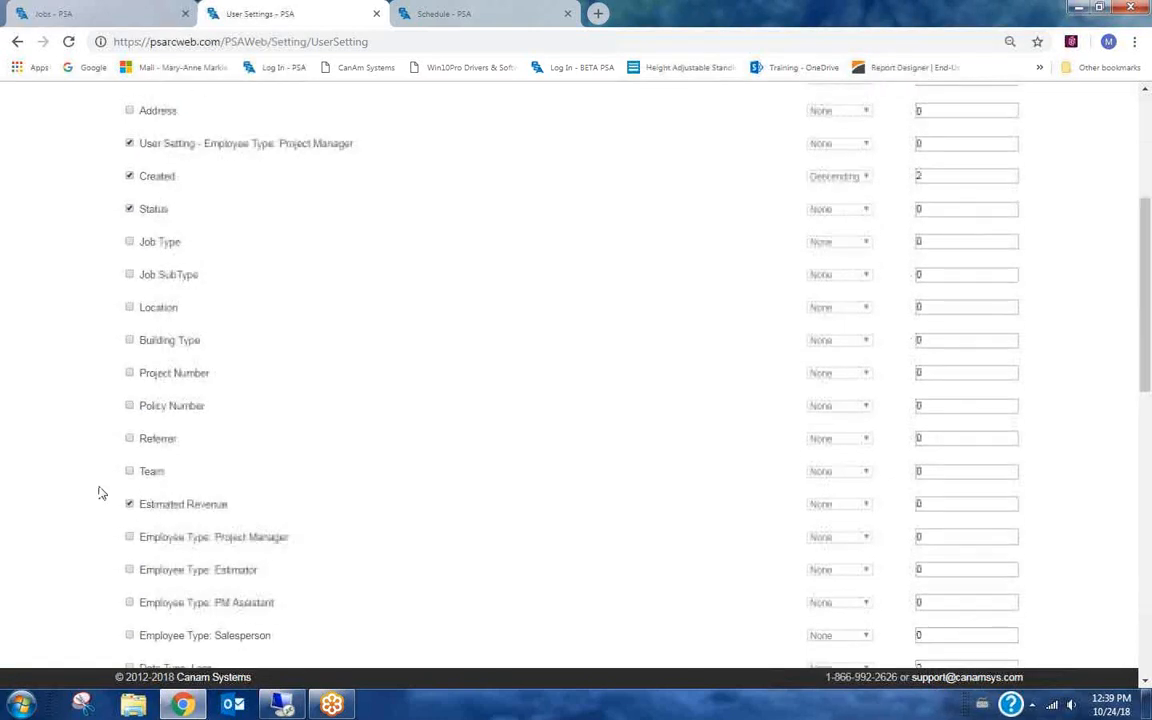
pyautogui.click(202, 505)
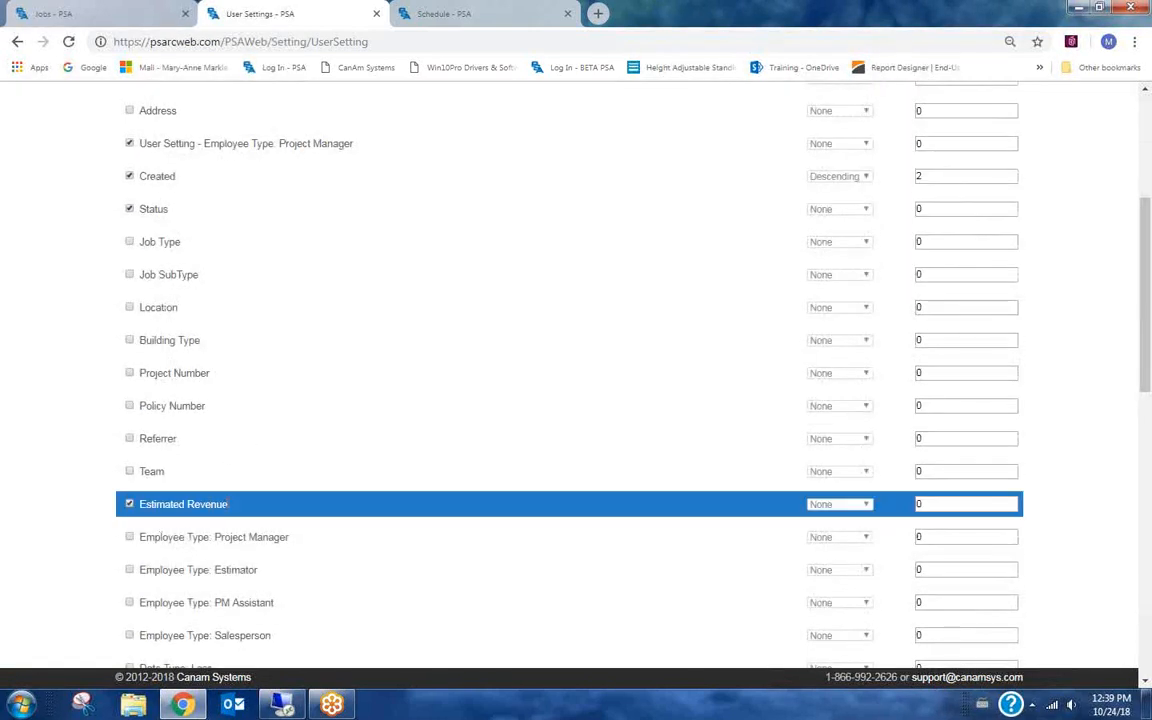
pyautogui.scroll(2, 219, 265)
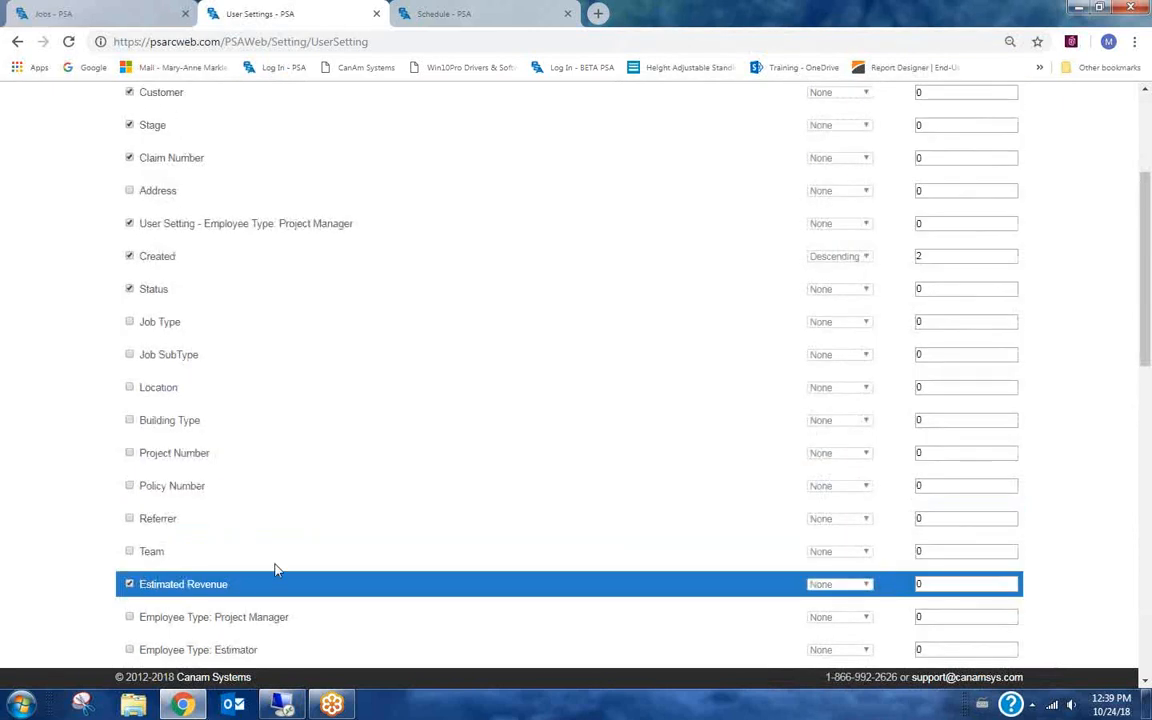
pyautogui.moveTo(240, 584); pyautogui.dragTo(260, 145)
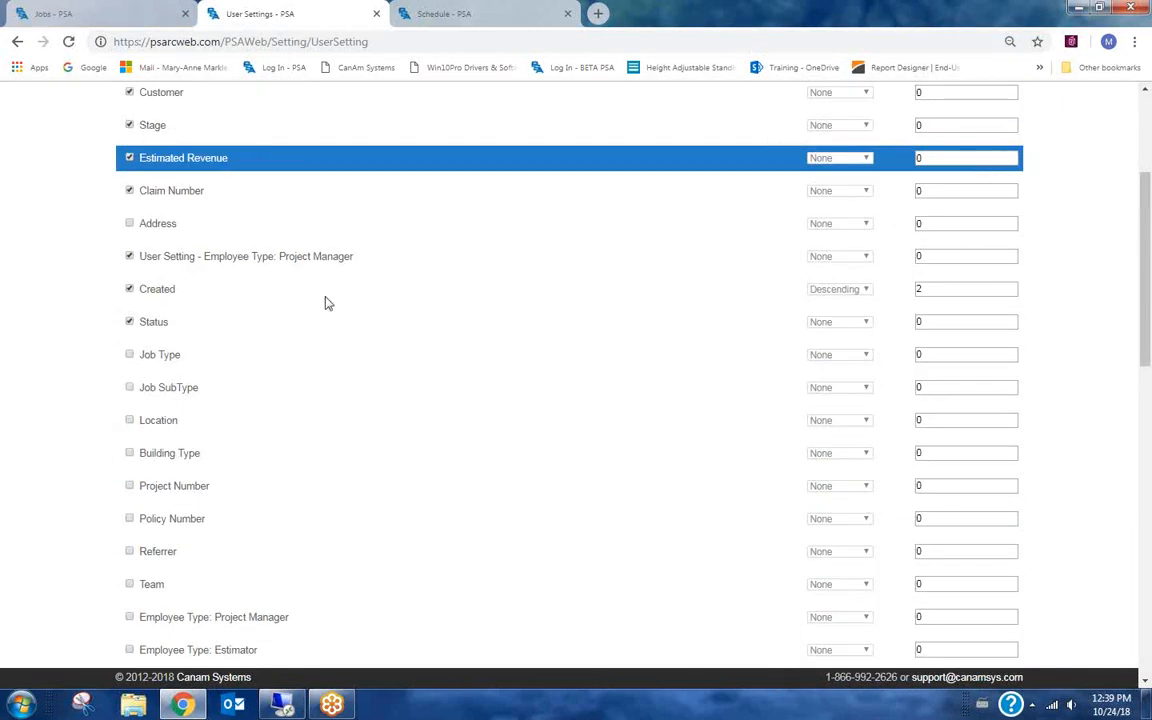
pyautogui.scroll(2, 362, 399)
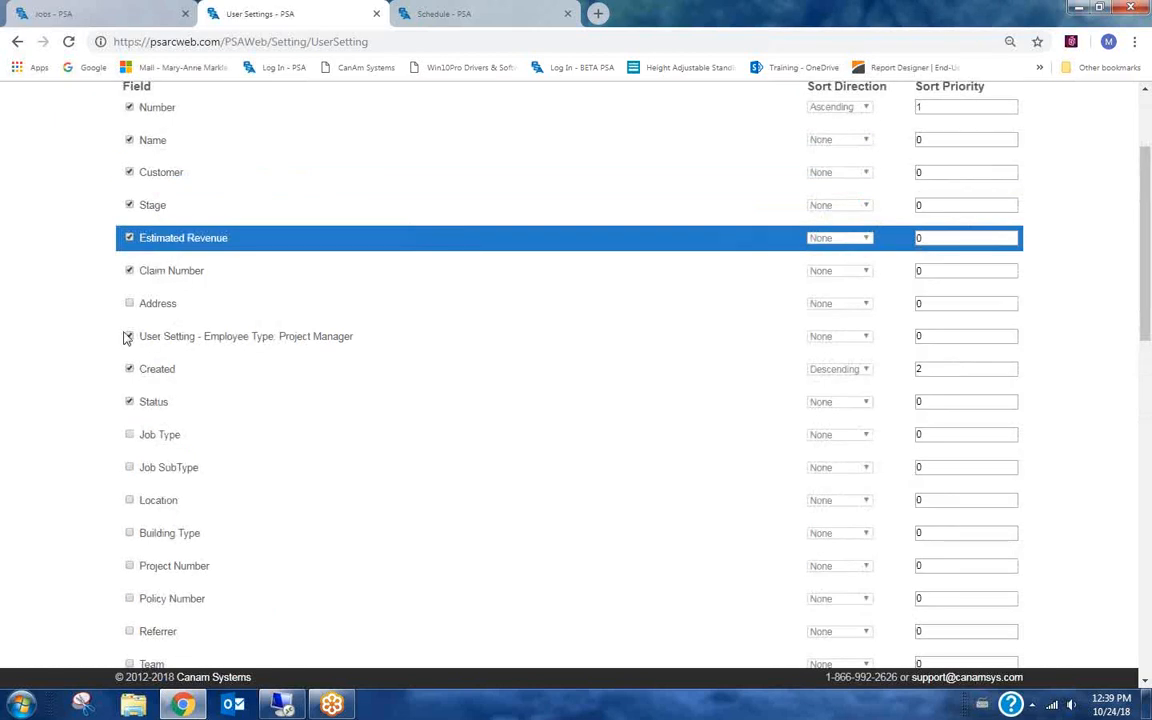
pyautogui.scroll(4, 309, 432)
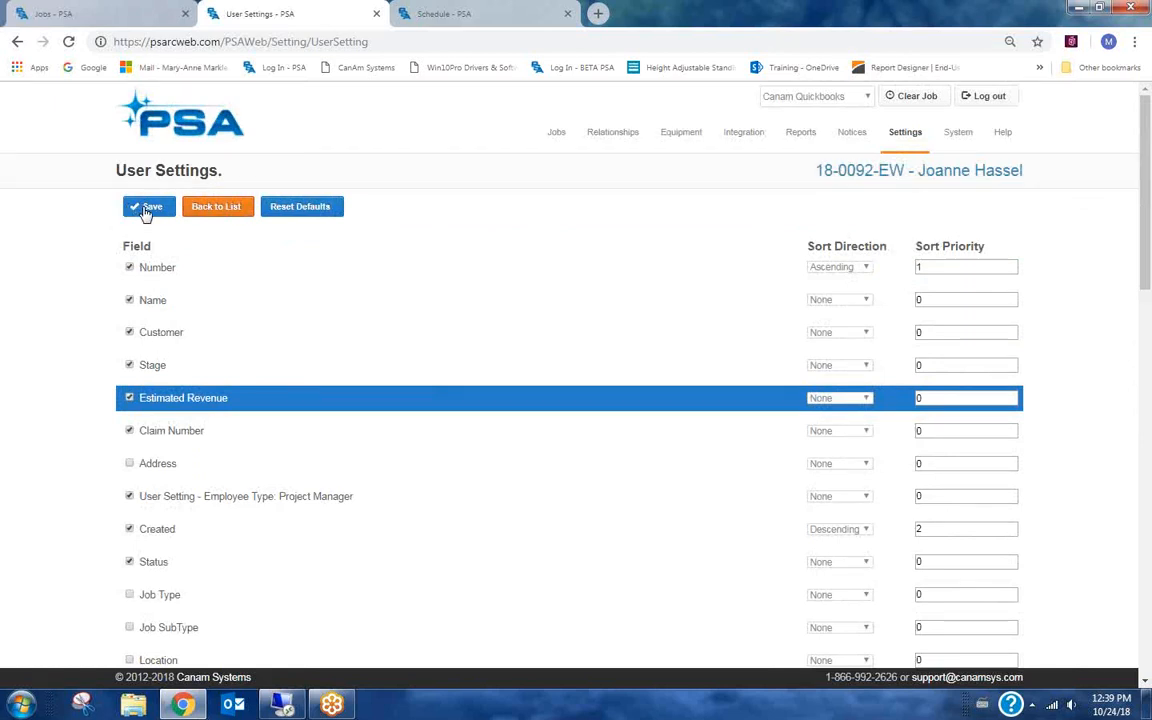
pyautogui.click(231, 216)
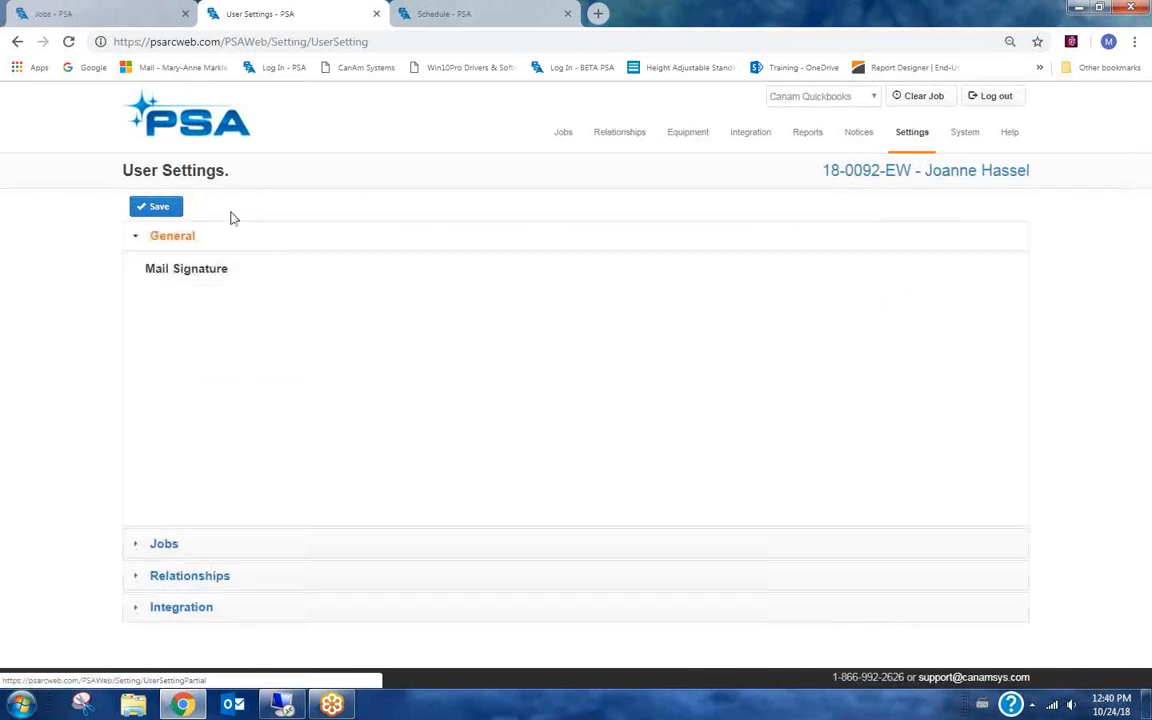
# Open Company Settings and go to the Note Templates list from the Relationships options.
pyautogui.scroll(-2, 332, 436)
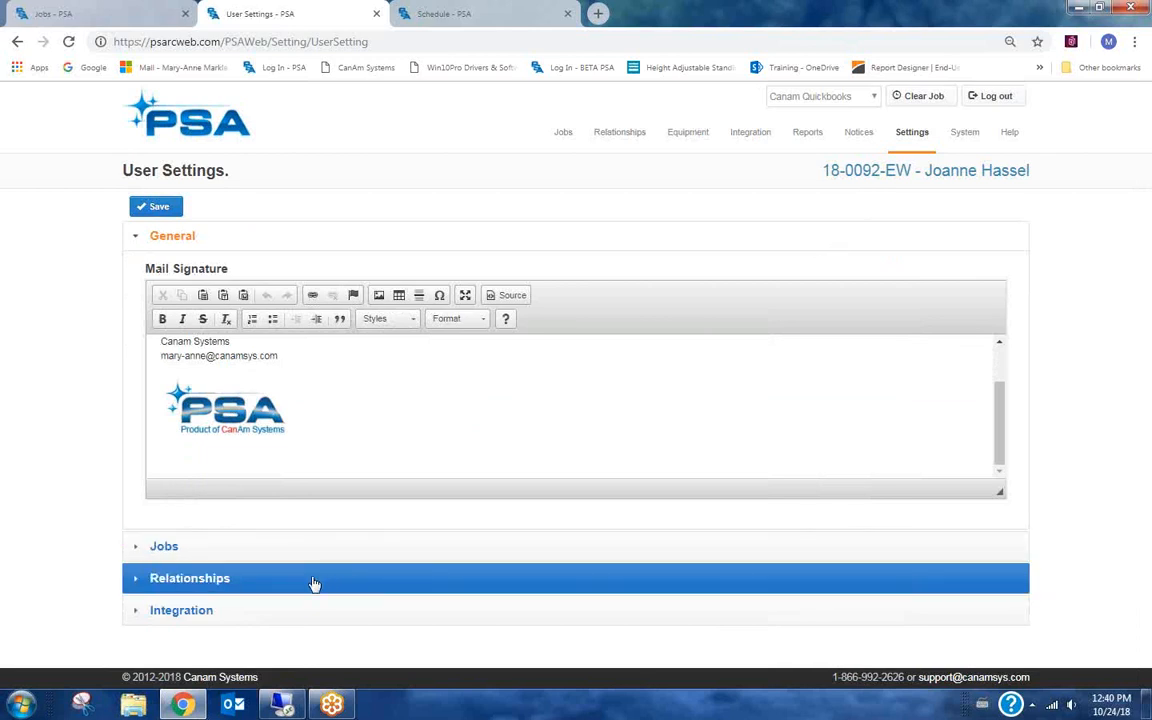
pyautogui.moveTo(920, 134)
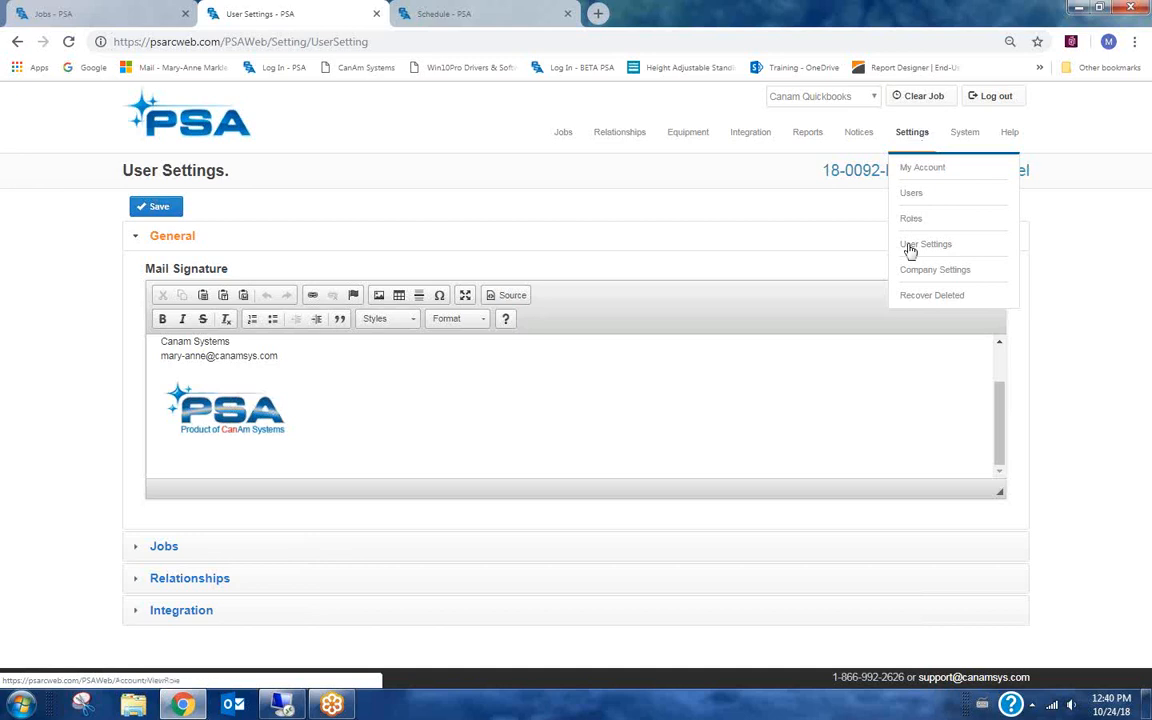
pyautogui.click(932, 272)
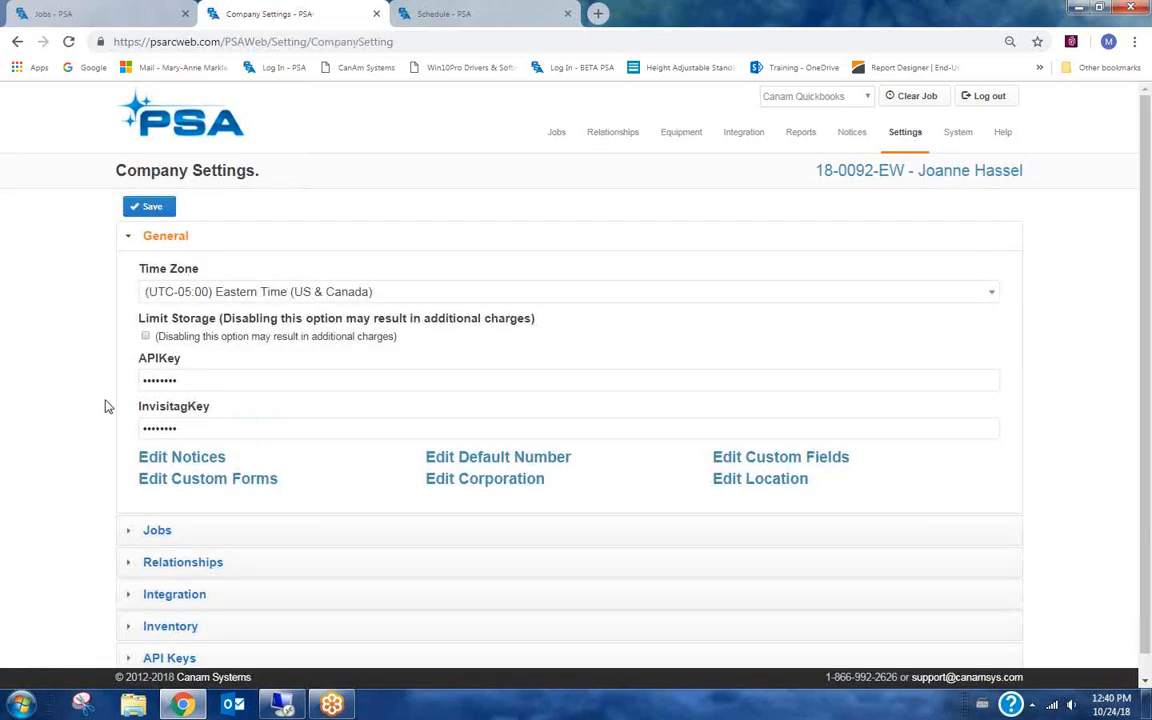
pyautogui.scroll(-1, 98, 420)
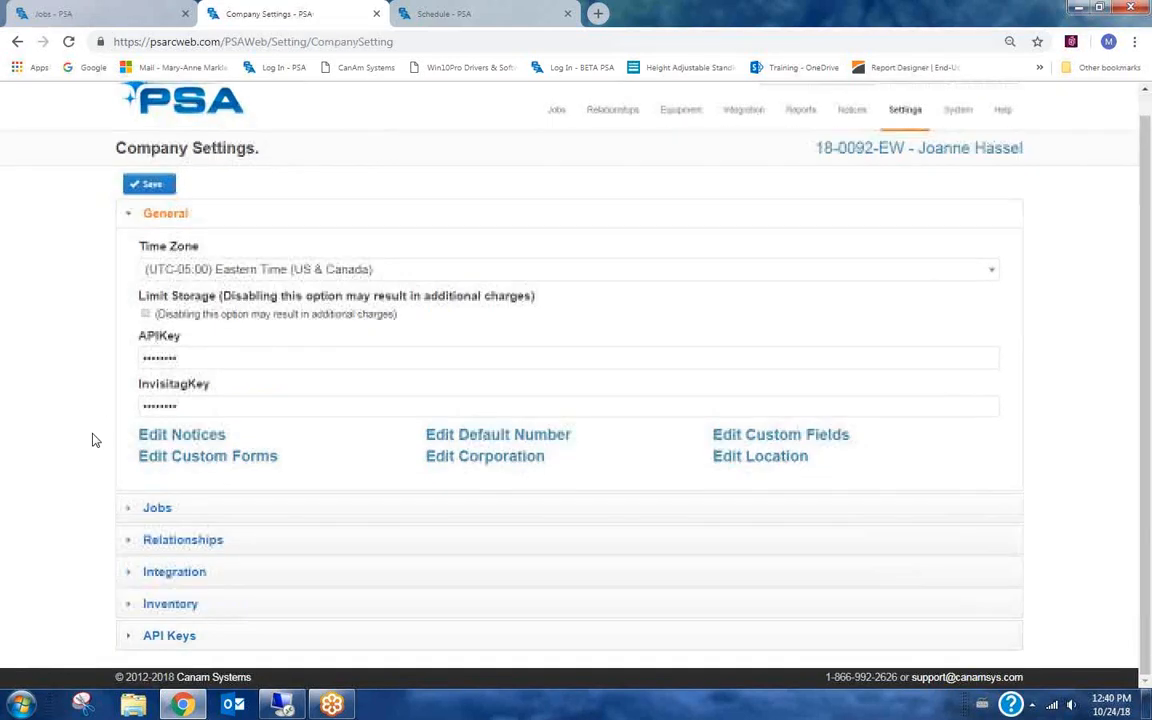
pyautogui.click(155, 508)
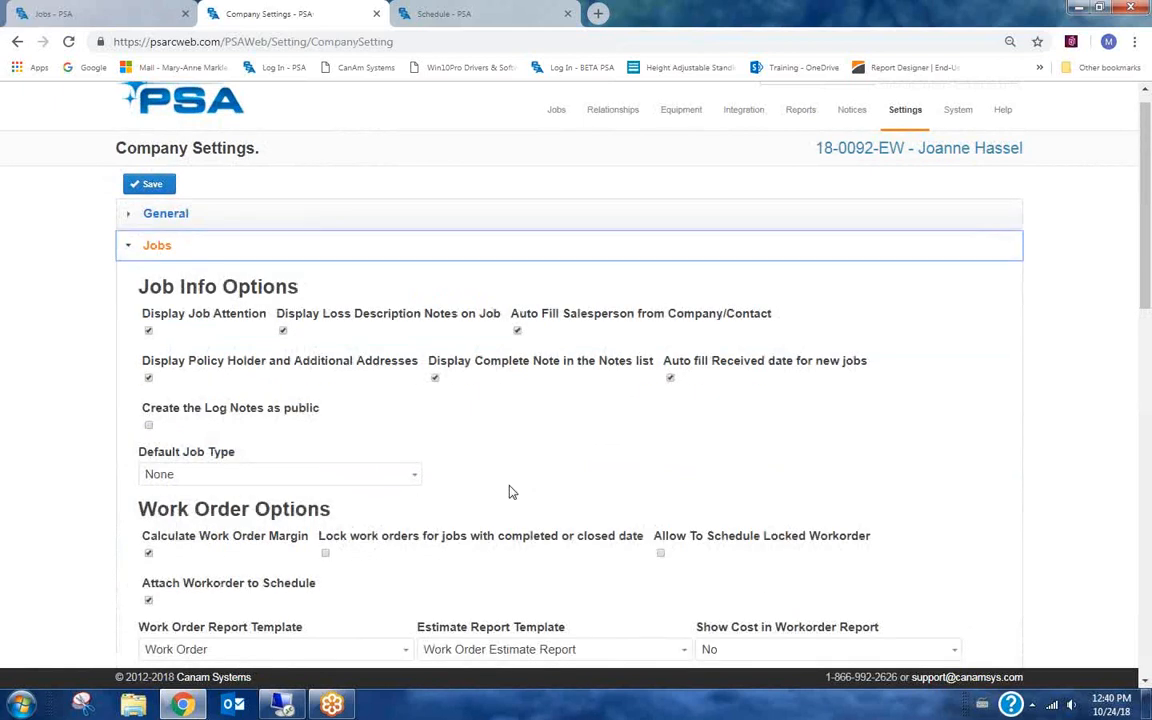
pyautogui.scroll(-3, 509, 489)
pyautogui.scroll(-5, 511, 492)
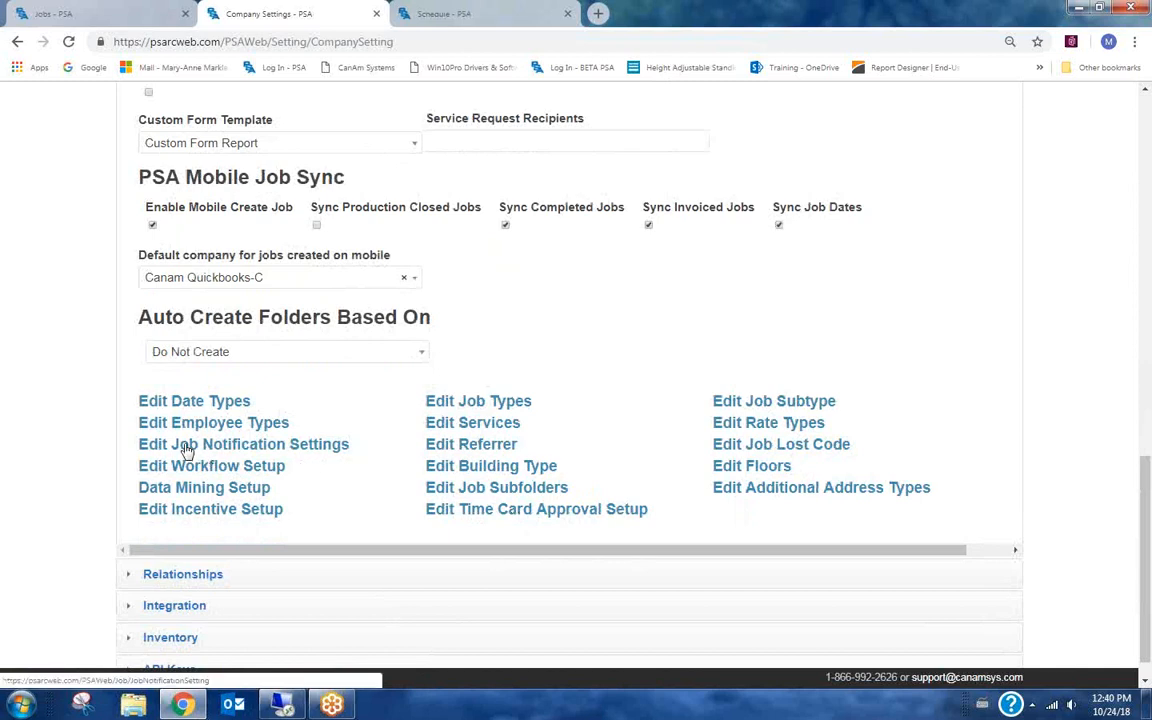
pyautogui.click(185, 577)
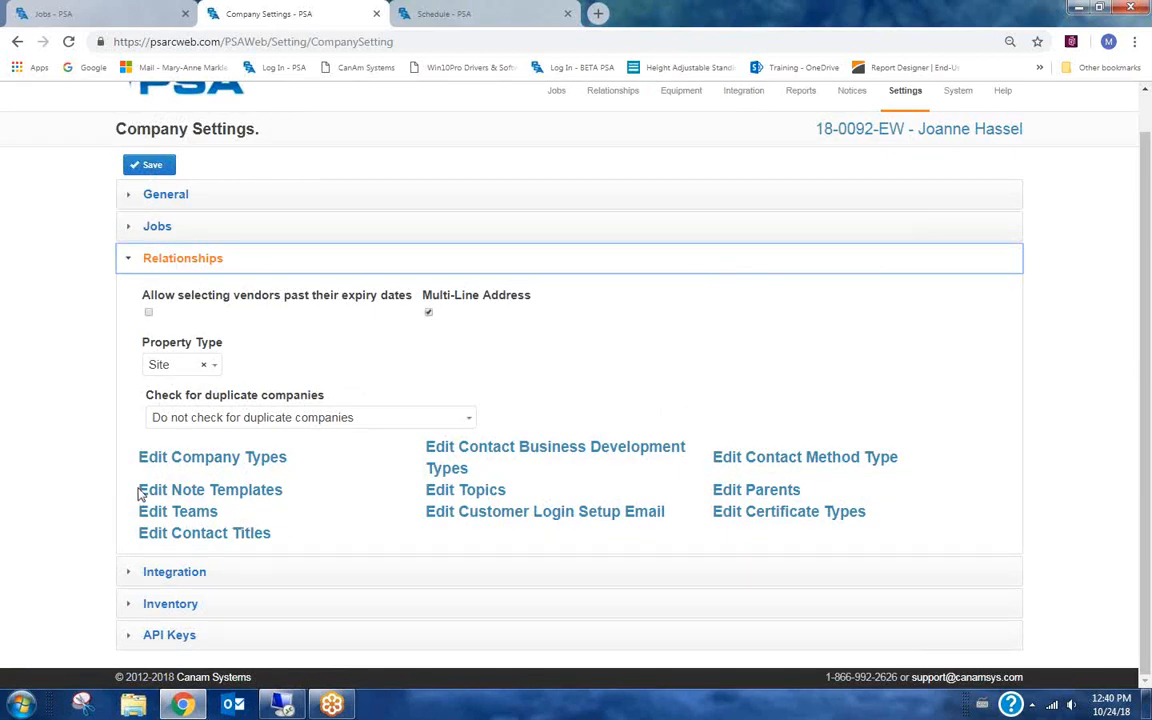
pyautogui.click(249, 496)
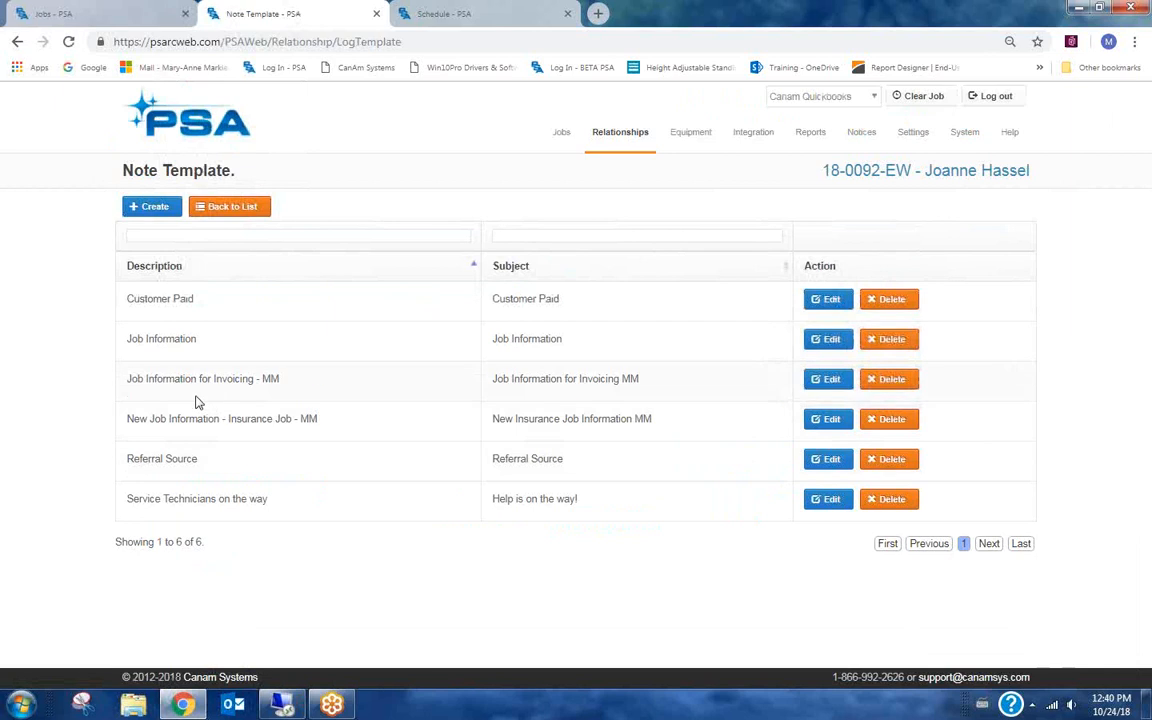
# Review the New Job Information - Insurance Job - MM note template and return to the list.
pyautogui.click(818, 421)
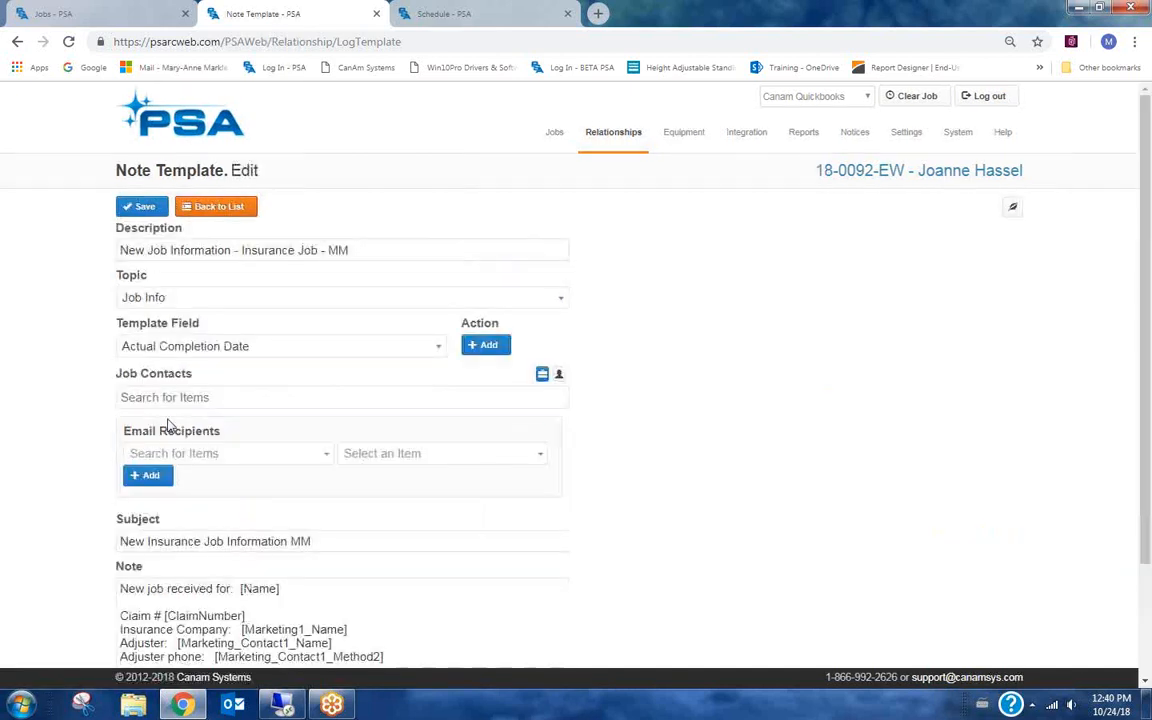
pyautogui.scroll(-1, 72, 404)
pyautogui.scroll(-1, 72, 478)
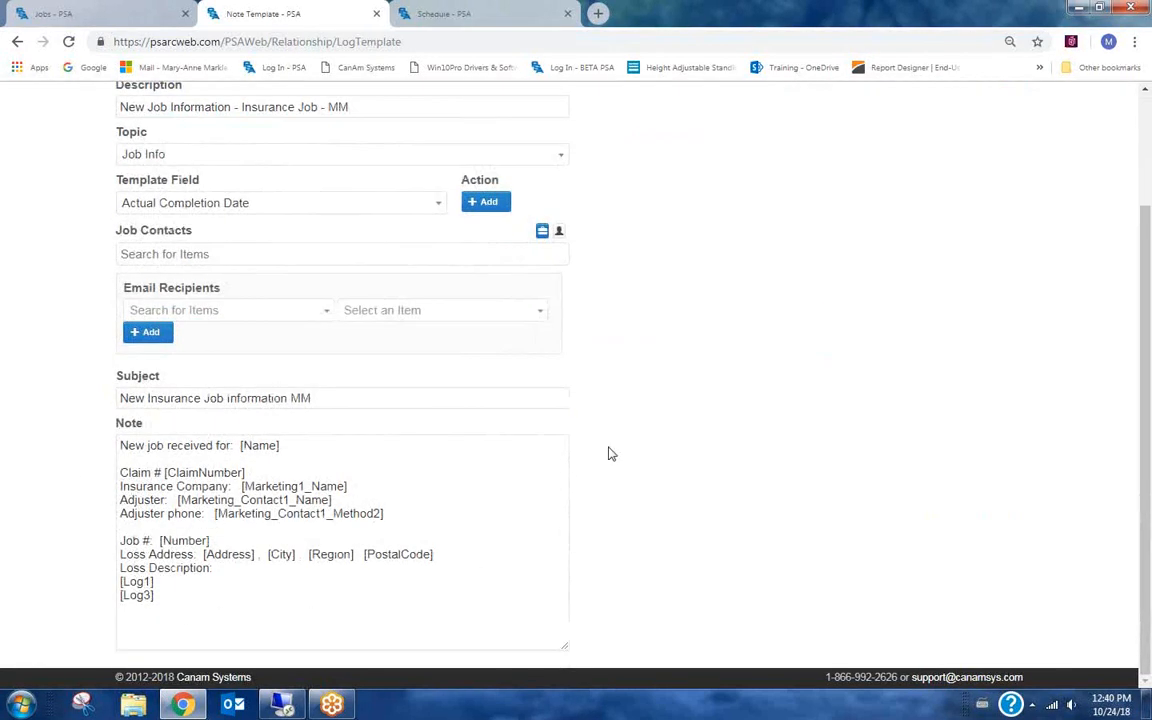
pyautogui.scroll(2, 608, 453)
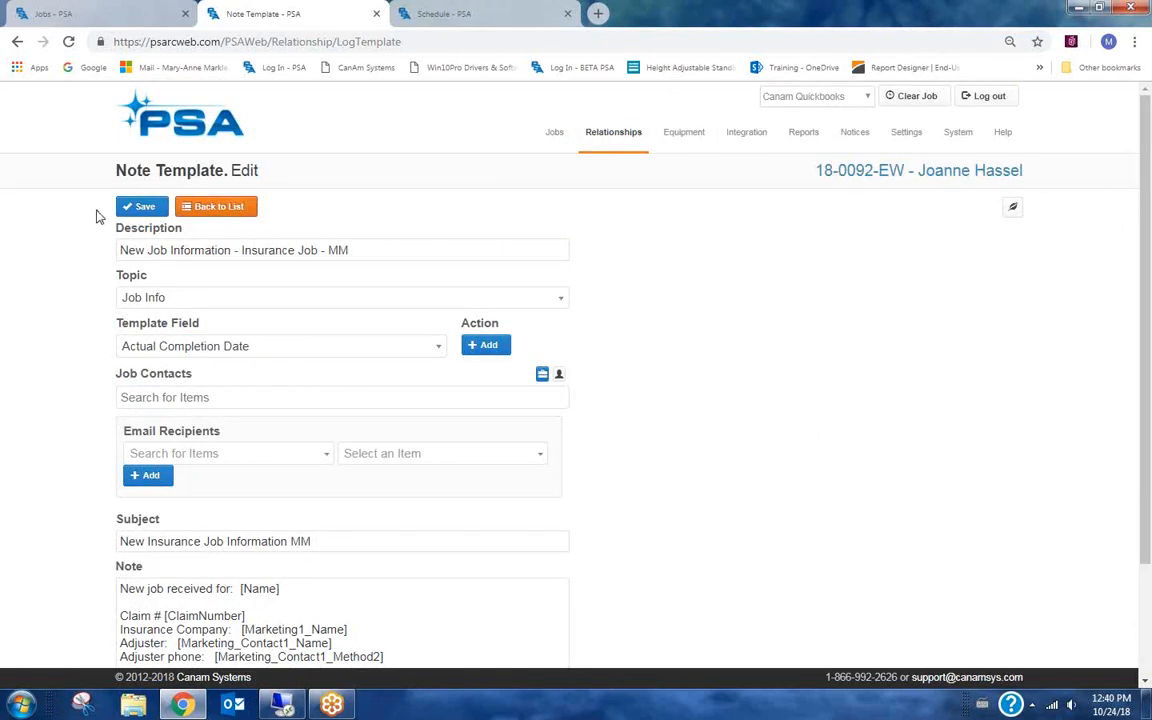
pyautogui.click(214, 210)
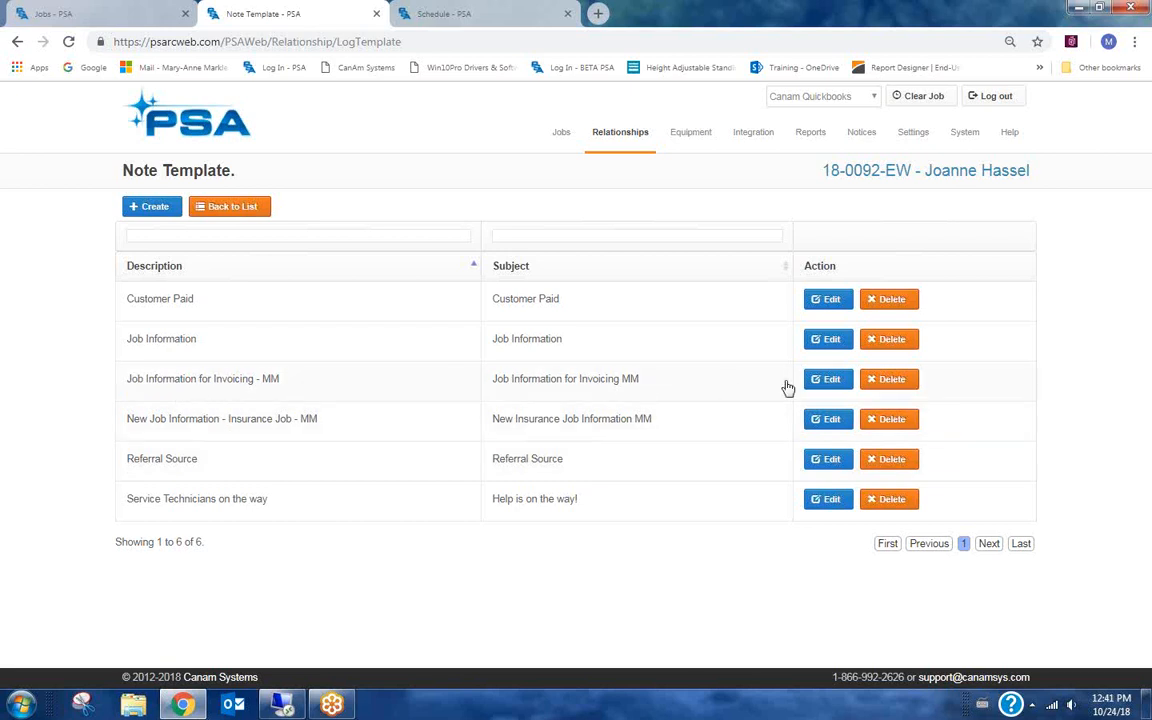
# Review the Job Information for Invoicing - MM note template and return to the list.
pyautogui.click(825, 383)
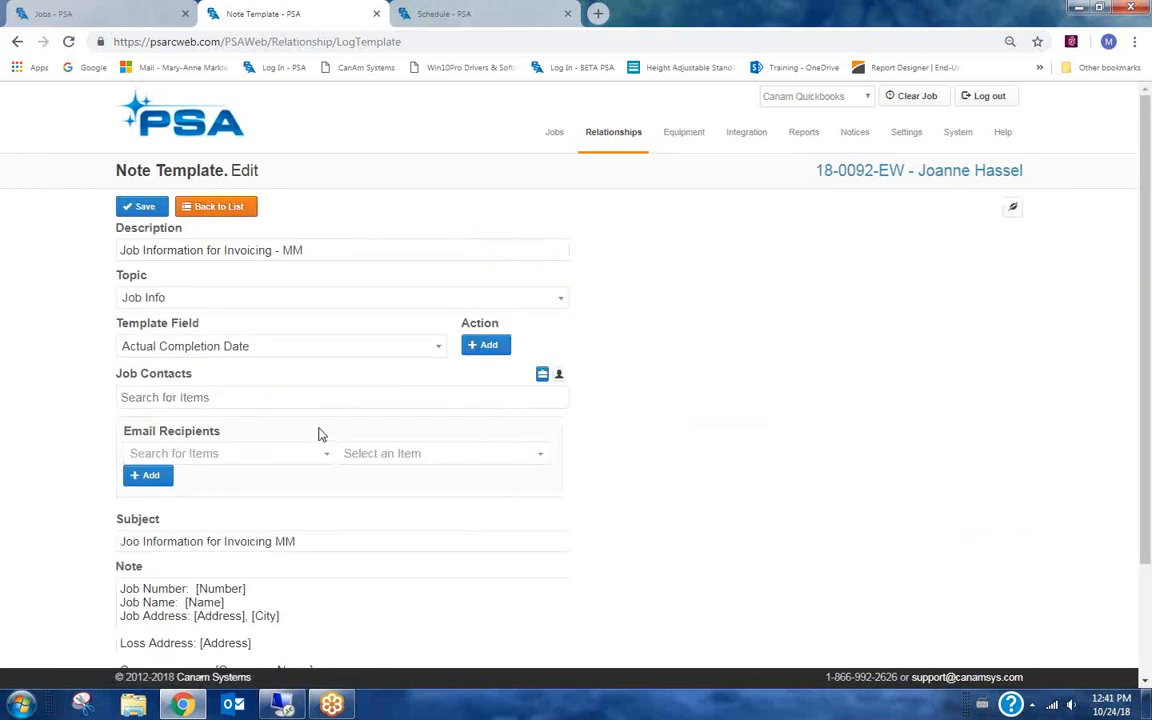
pyautogui.scroll(-1, 319, 434)
pyautogui.scroll(-1, 104, 478)
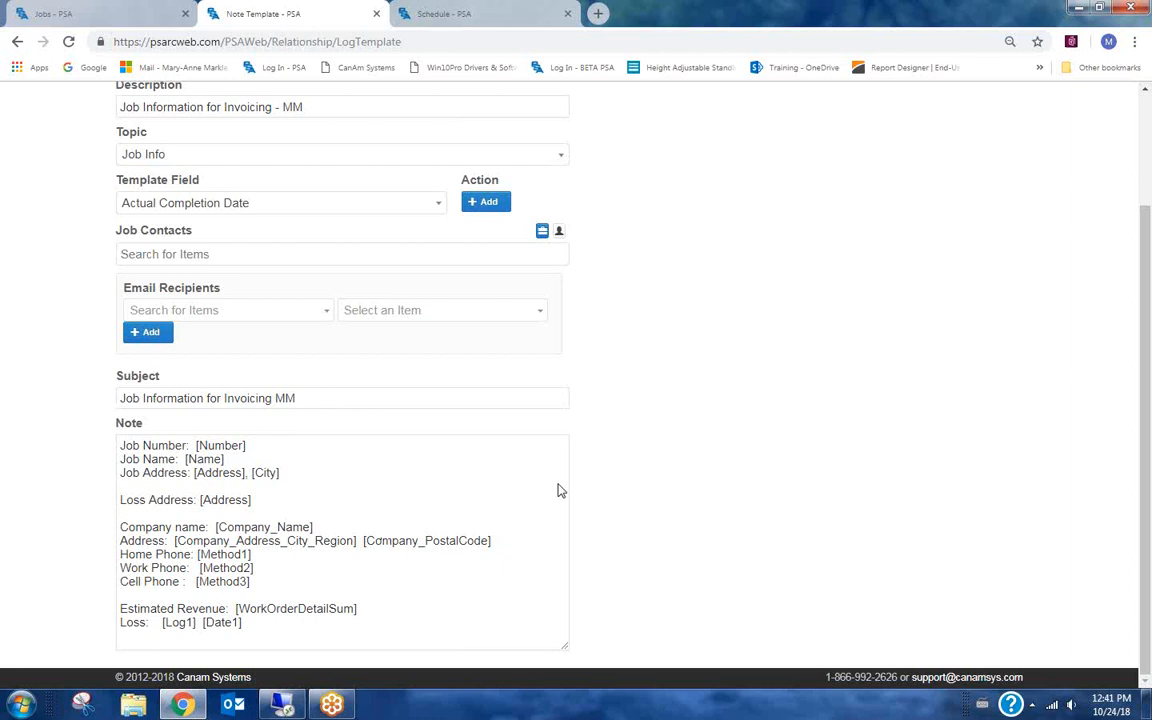
pyautogui.scroll(2, 622, 470)
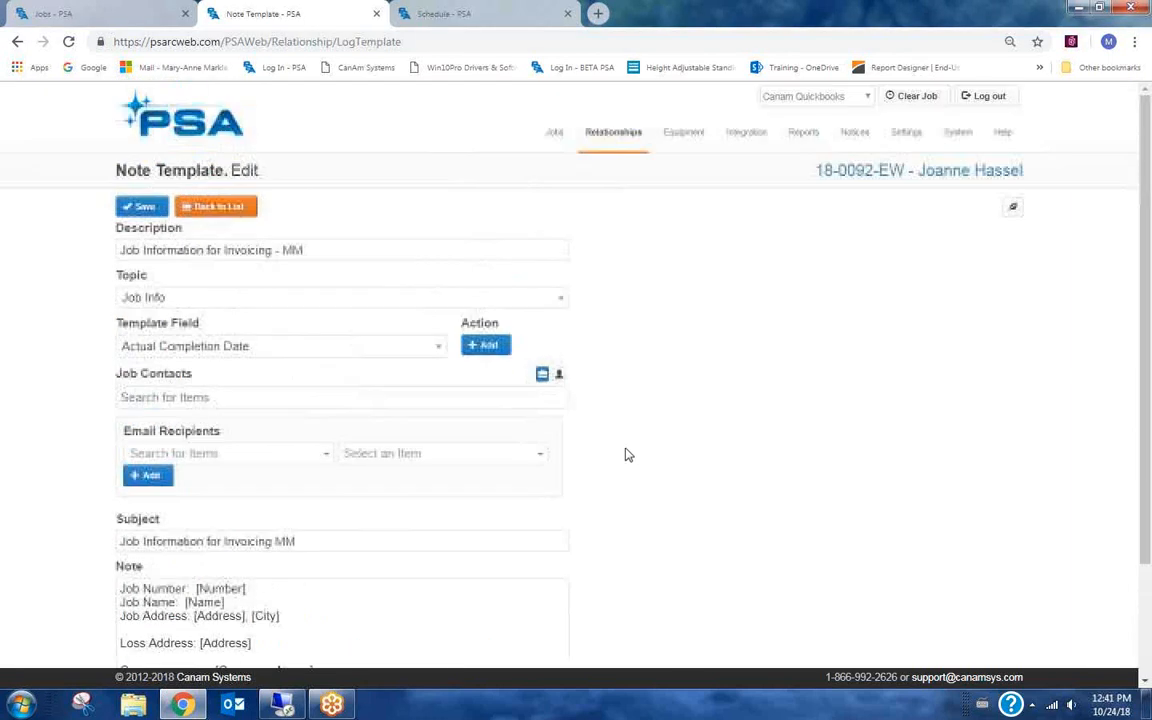
pyautogui.click(227, 212)
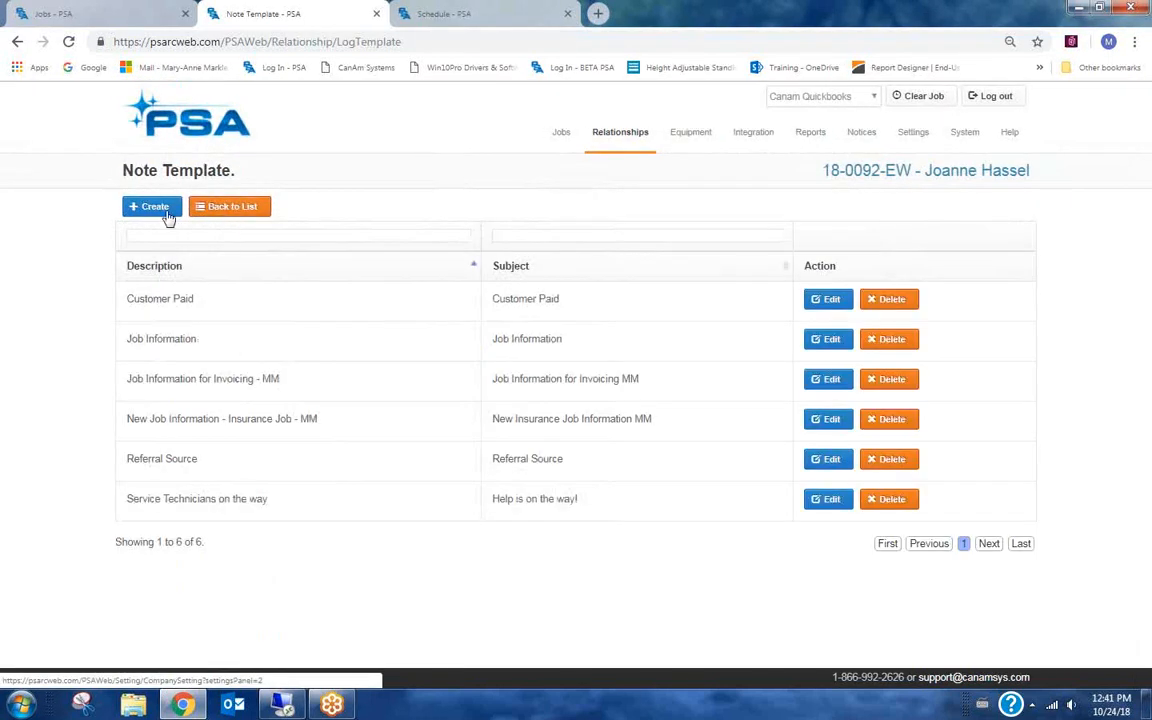
# Open the Workflow Setup from the Jobs options in Company Settings.
pyautogui.click(910, 131)
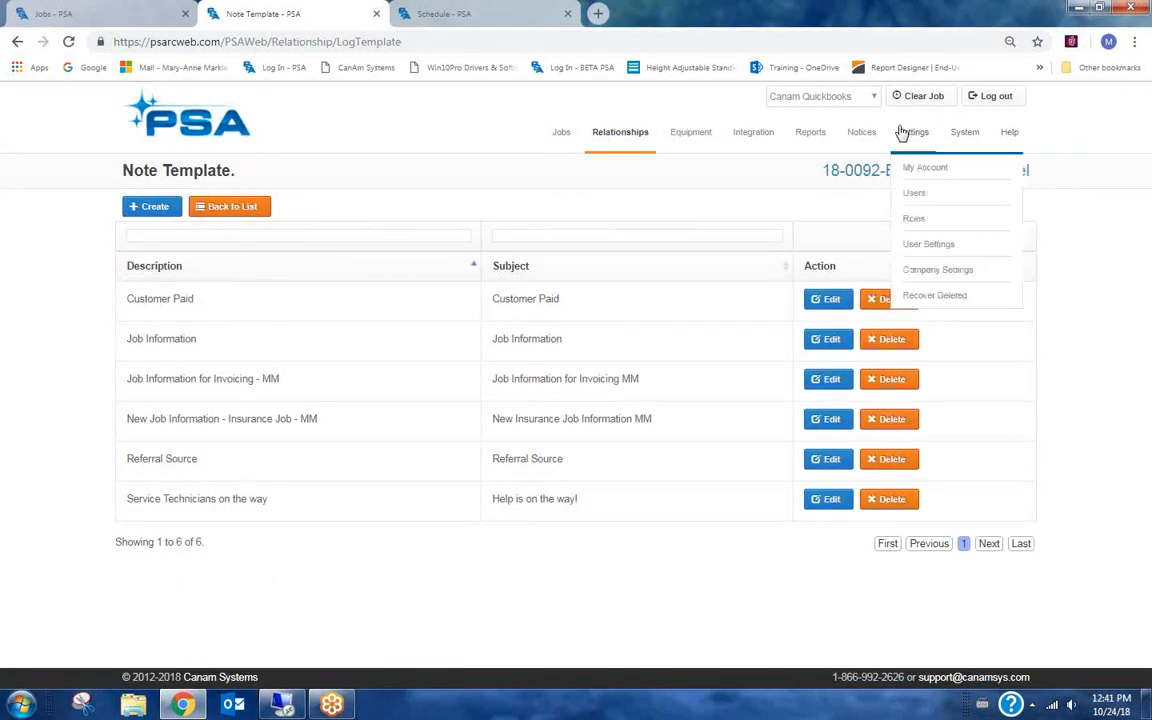
pyautogui.click(929, 272)
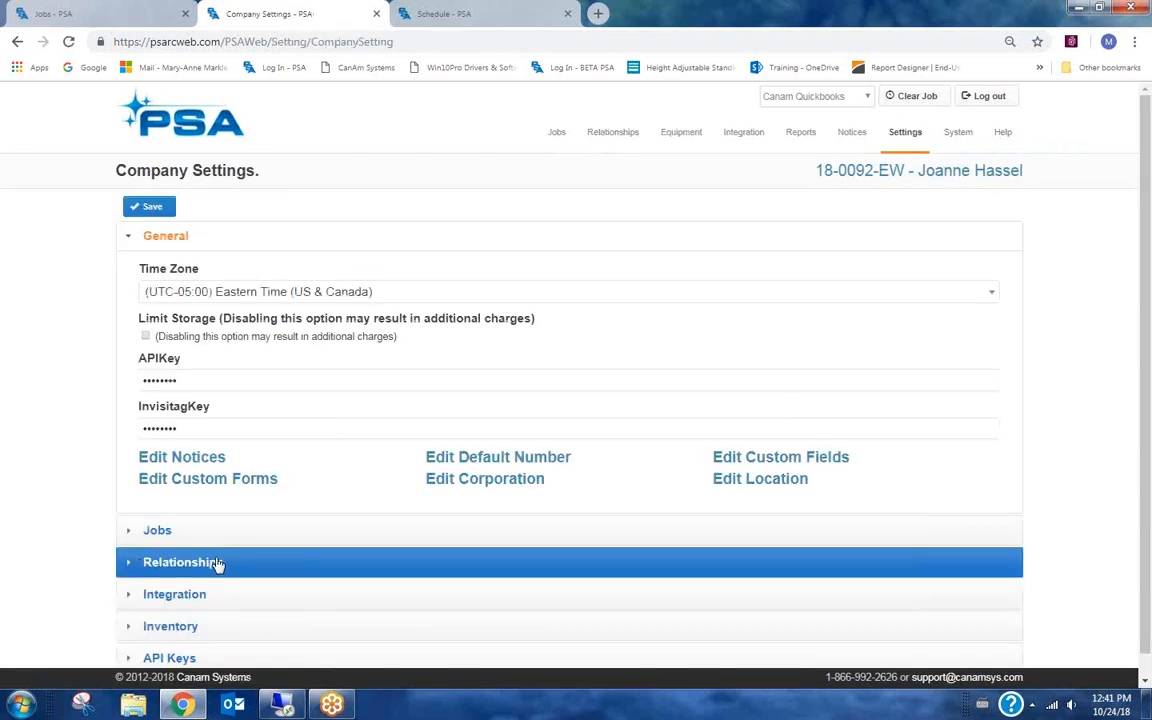
pyautogui.click(200, 531)
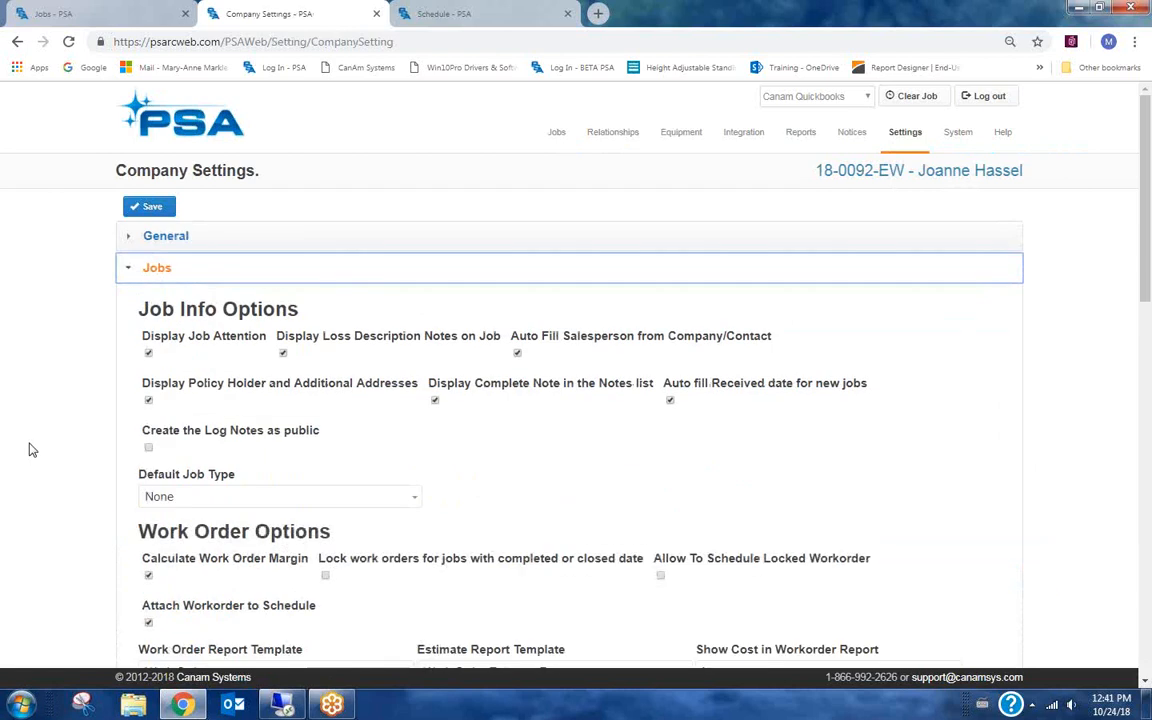
pyautogui.scroll(-5, 365, 452)
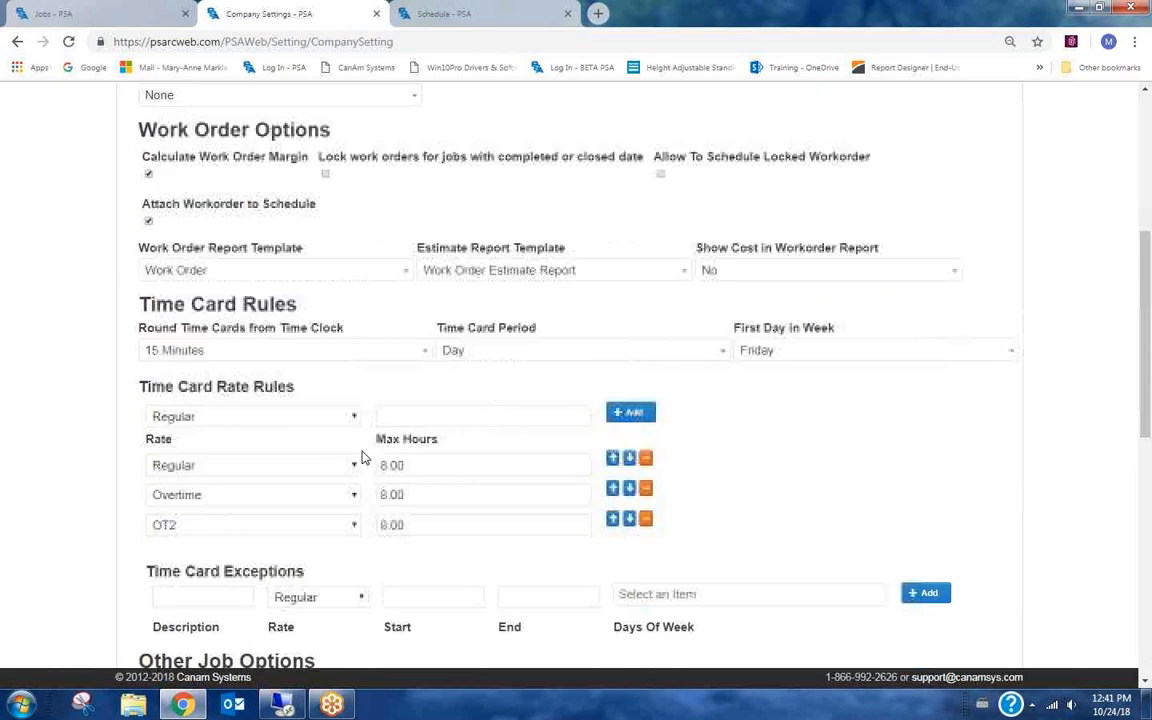
pyautogui.scroll(-9, 362, 457)
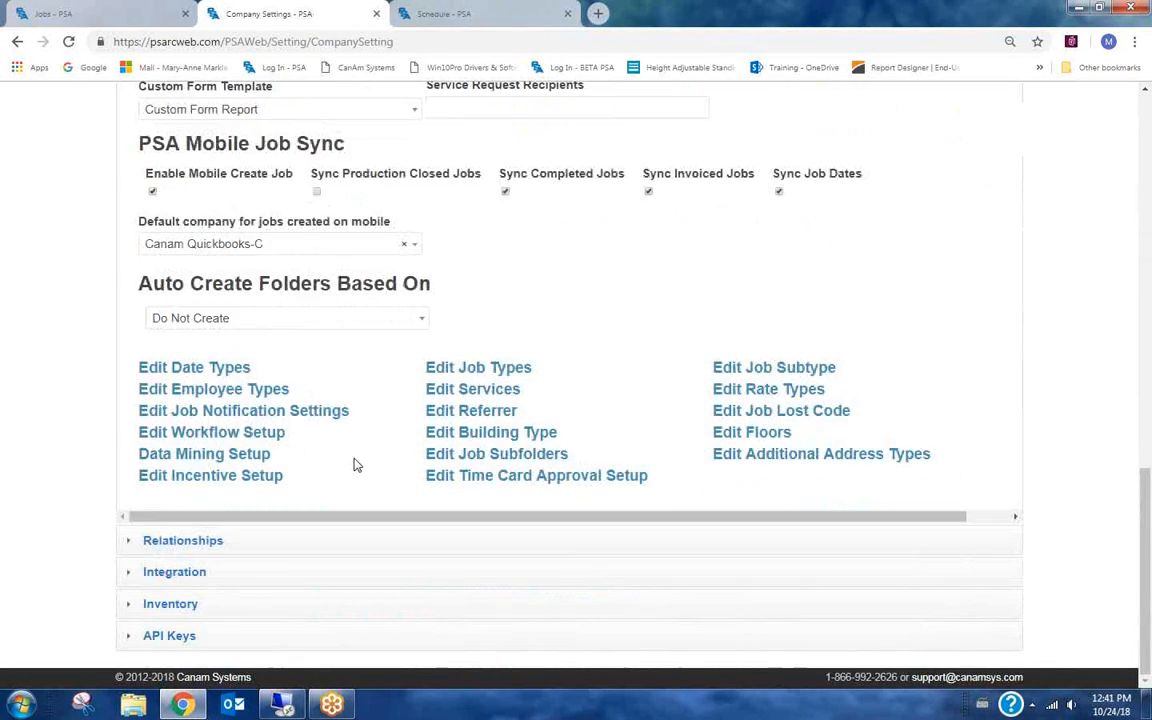
pyautogui.click(220, 439)
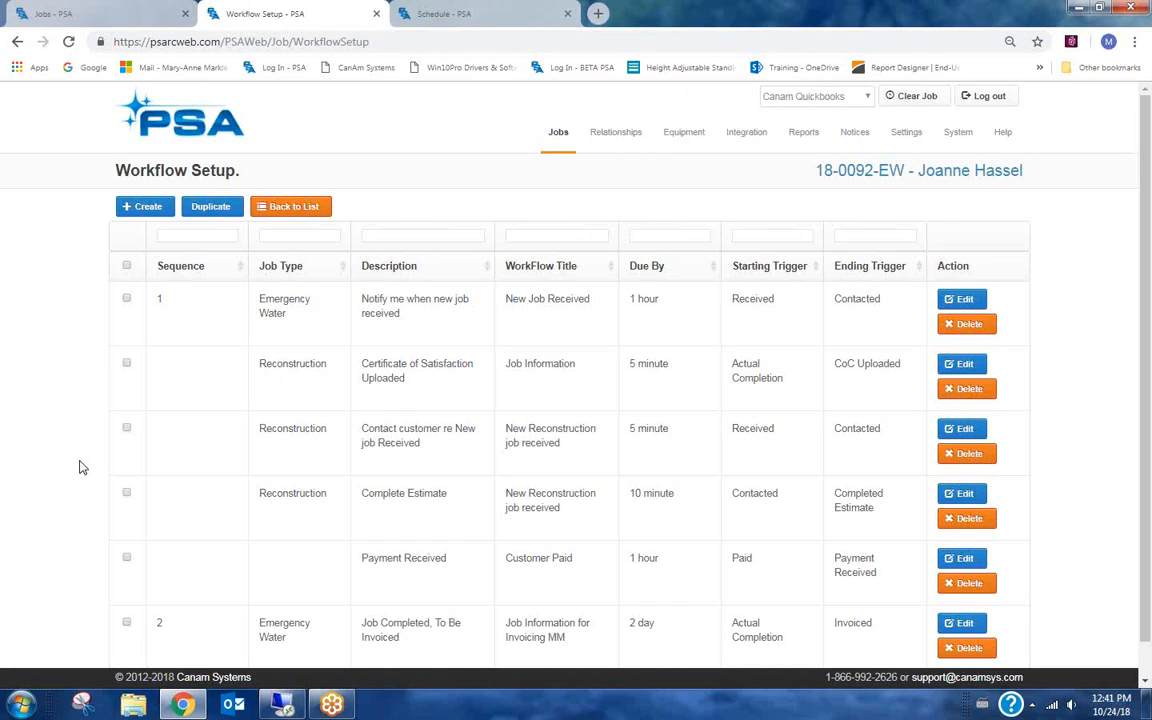
# Filter workflows by job type water and open the Job Completed, To Be Invoiced workflow for review.
pyautogui.click(309, 235)
pyautogui.write('water')
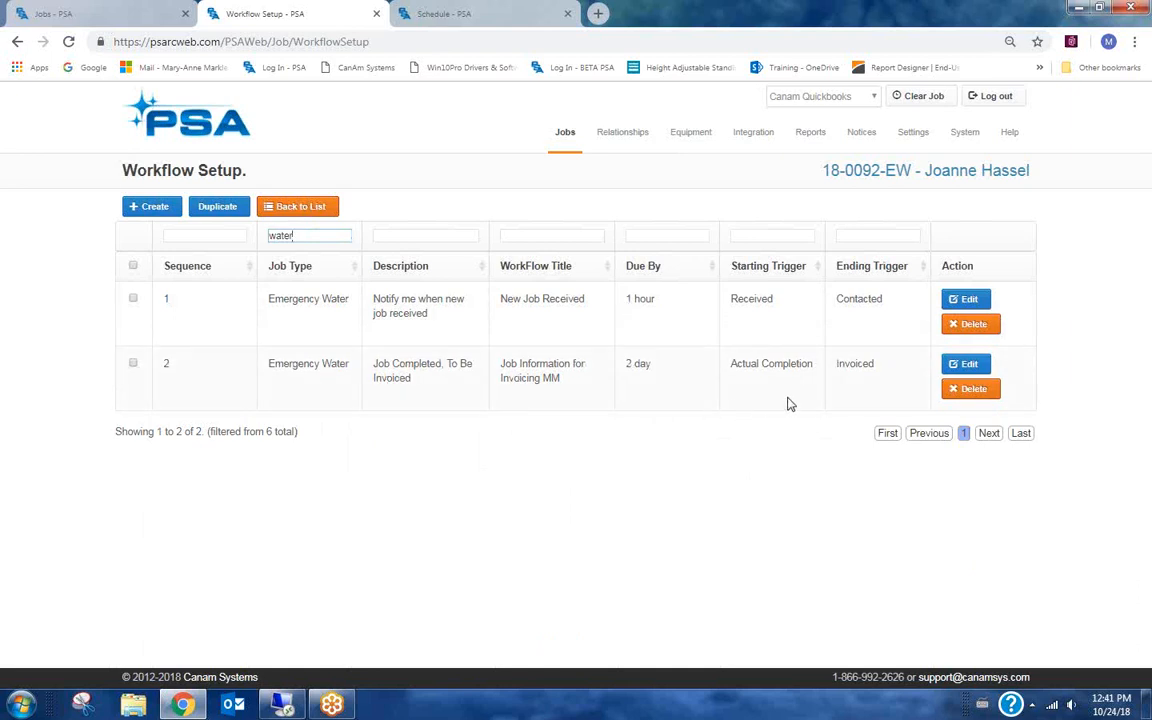
pyautogui.click(968, 366)
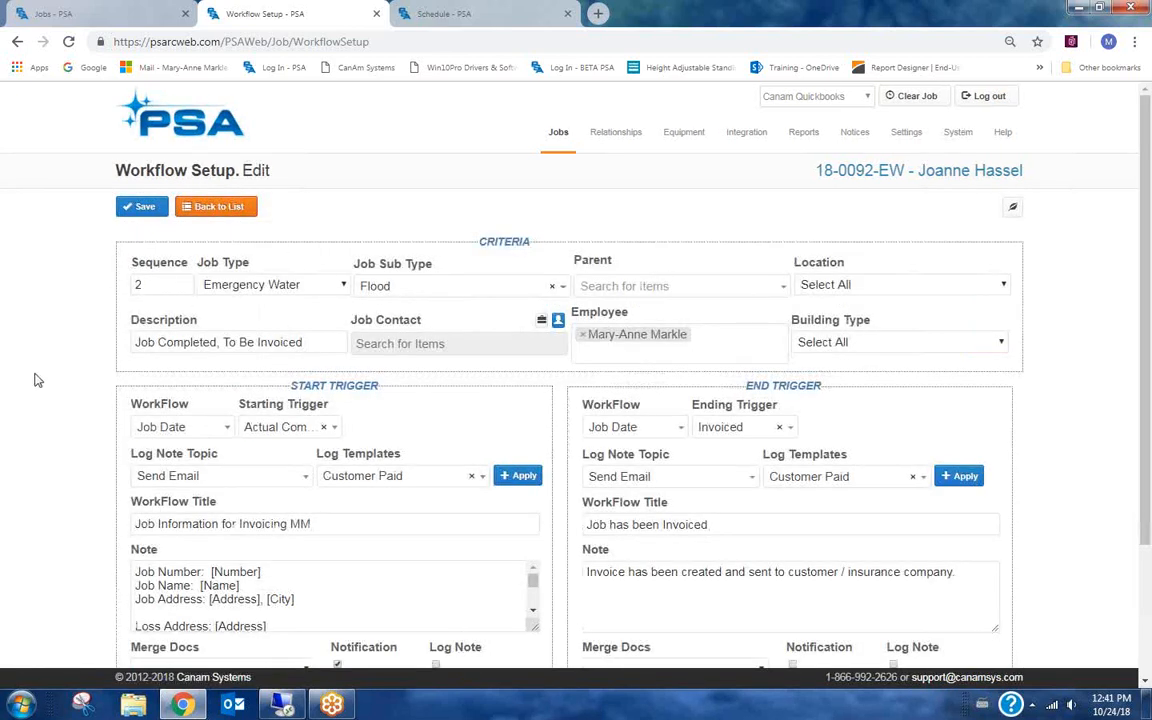
pyautogui.scroll(-1, 33, 345)
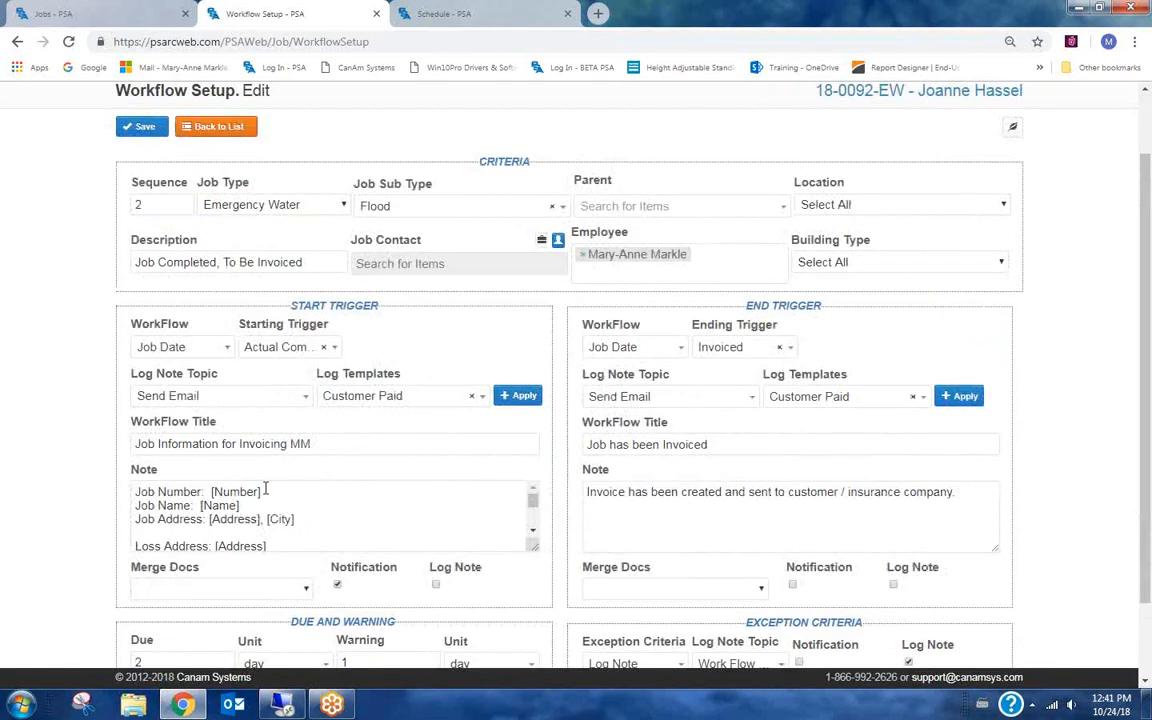
pyautogui.scroll(-3, 265, 490)
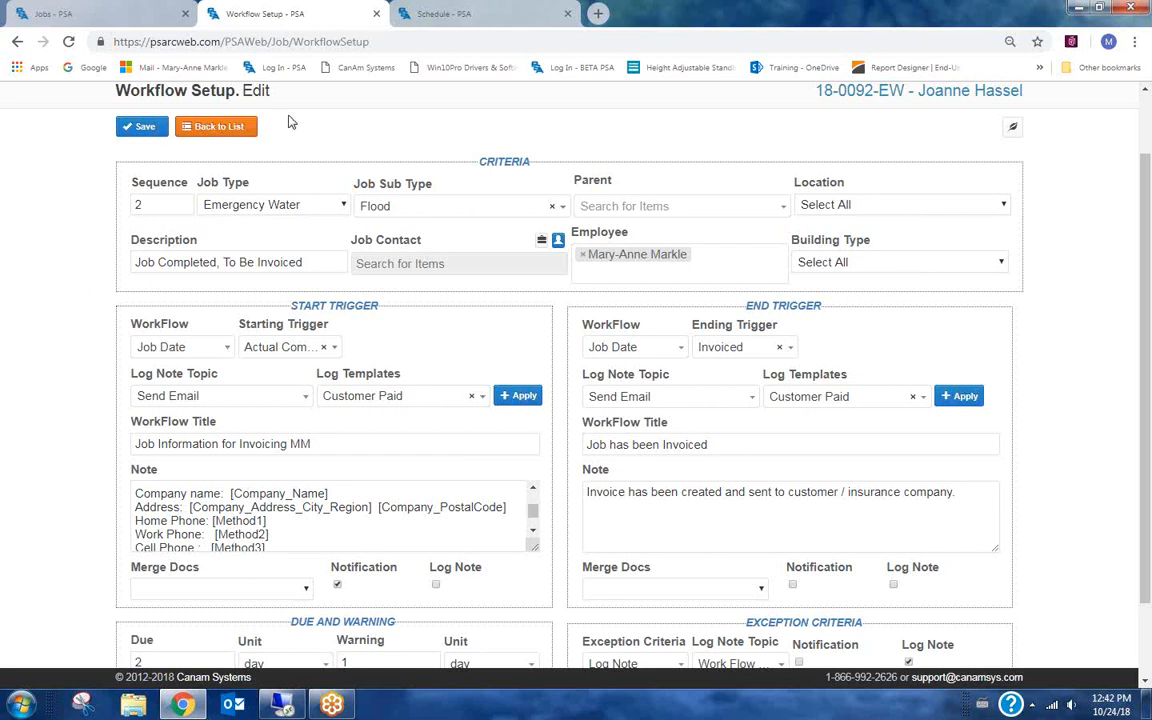
# Leave the workflow editor for the workflow list, then open the Jobs list.
pyautogui.click(221, 133)
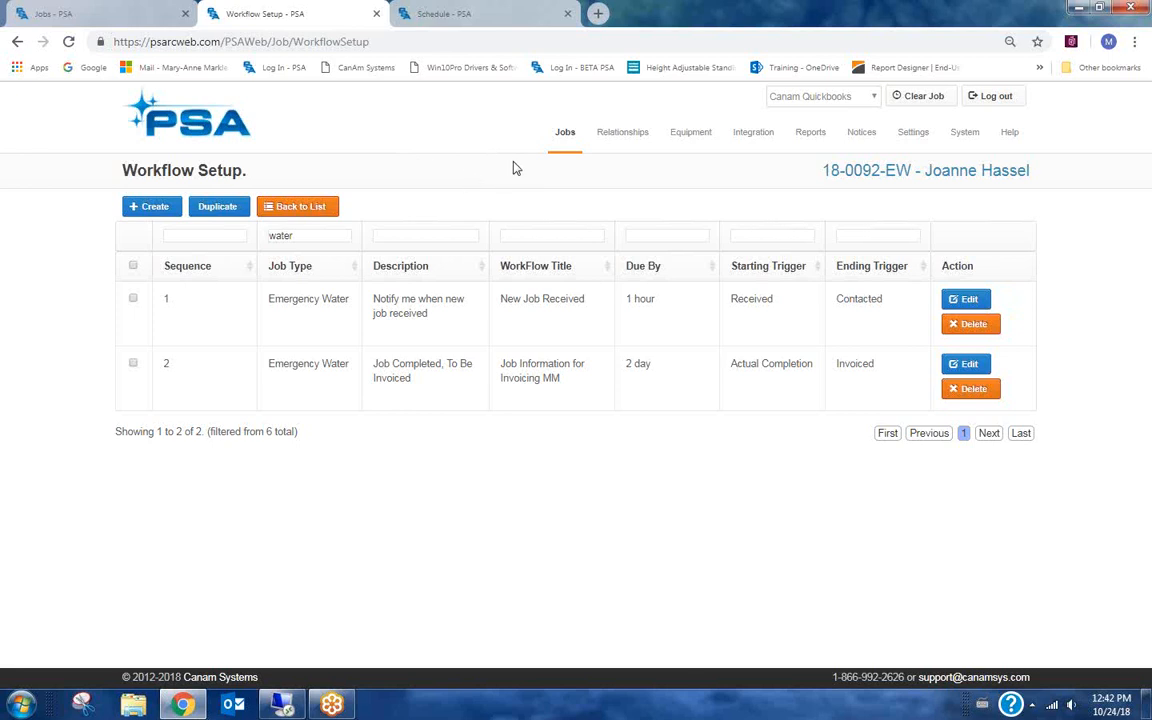
pyautogui.moveTo(561, 140)
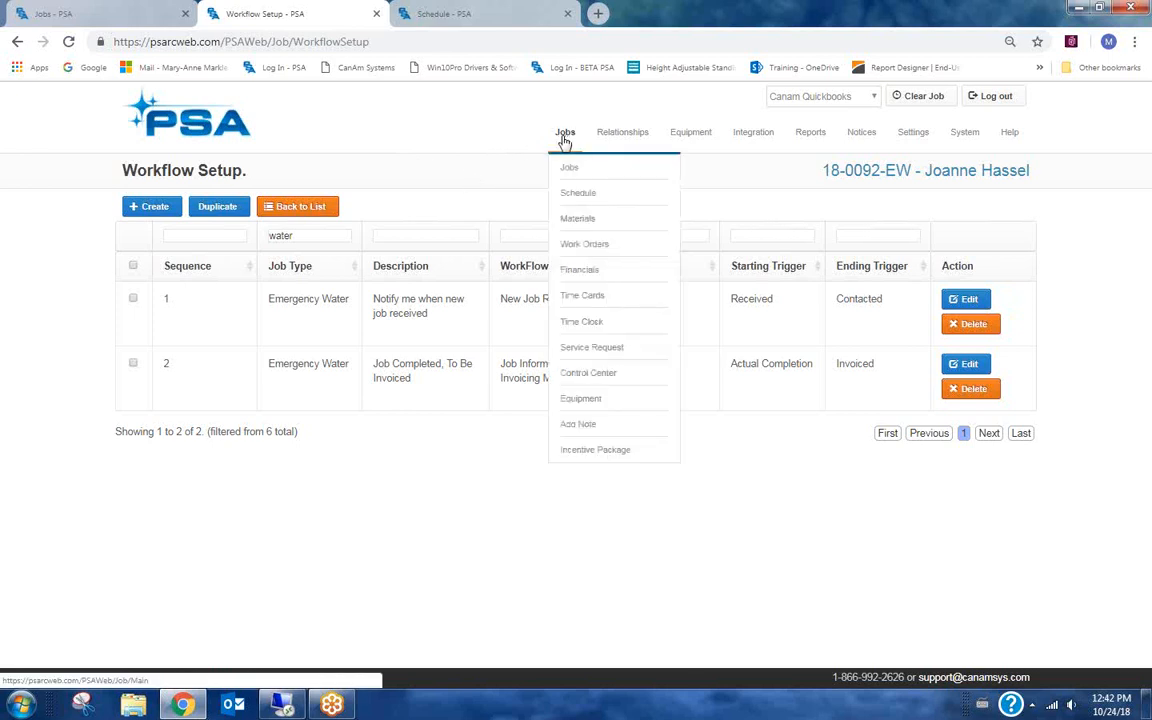
pyautogui.click(572, 172)
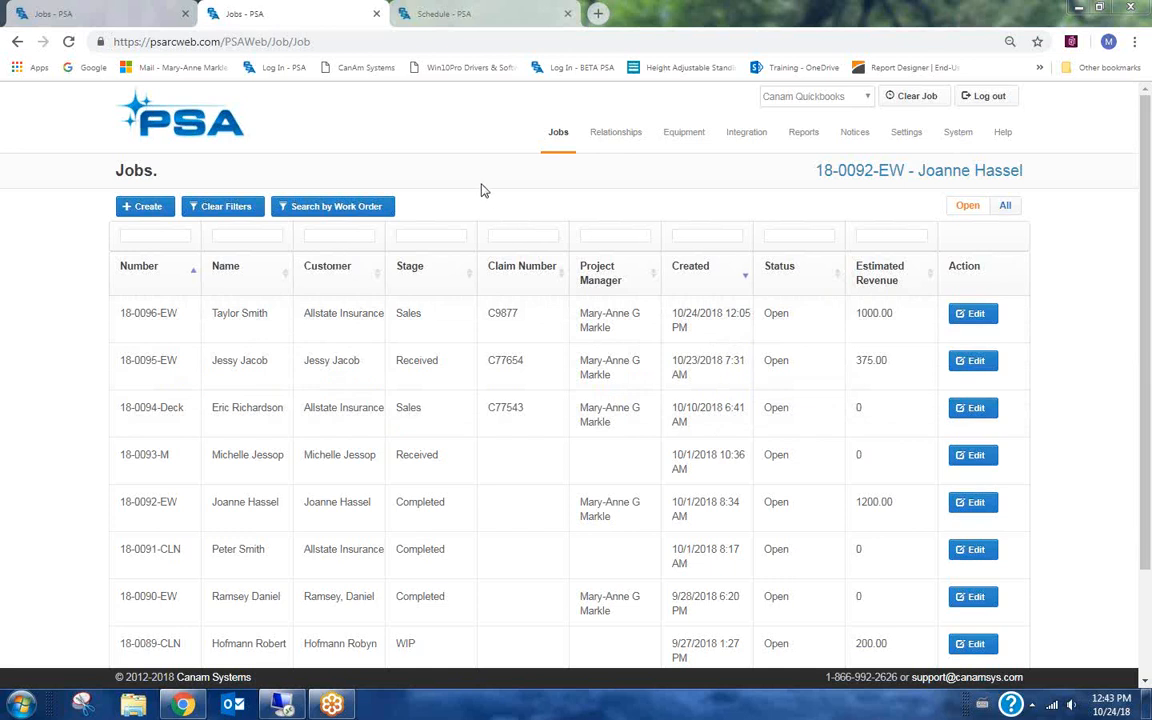
pyautogui.moveTo(562, 140)
pyautogui.click(556, 172)
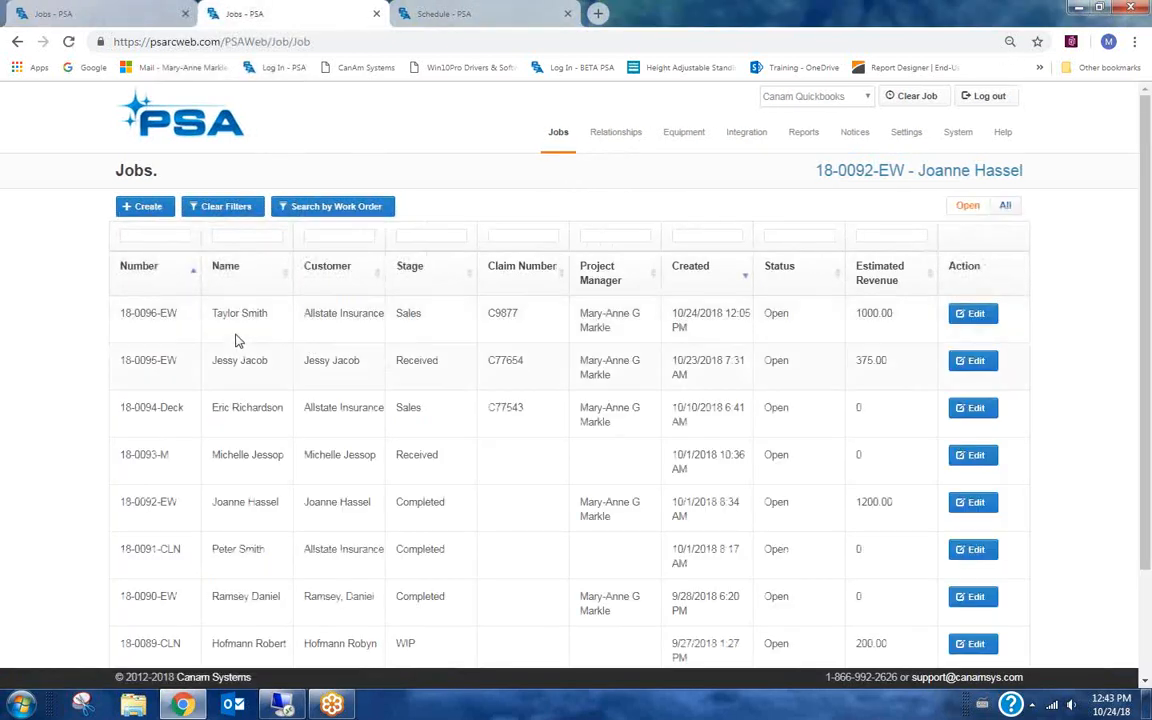
# Open job 18-0096-EW, switch to its Dates tab and browse the available date types without adding one.
pyautogui.click(960, 313)
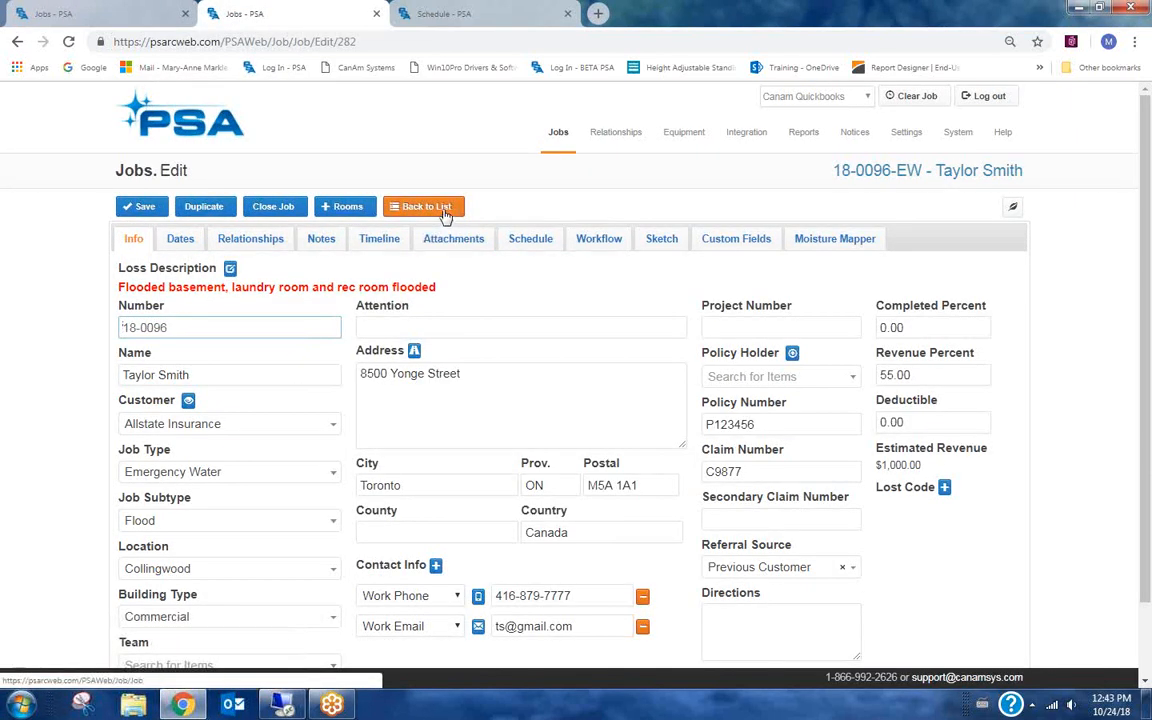
pyautogui.click(180, 240)
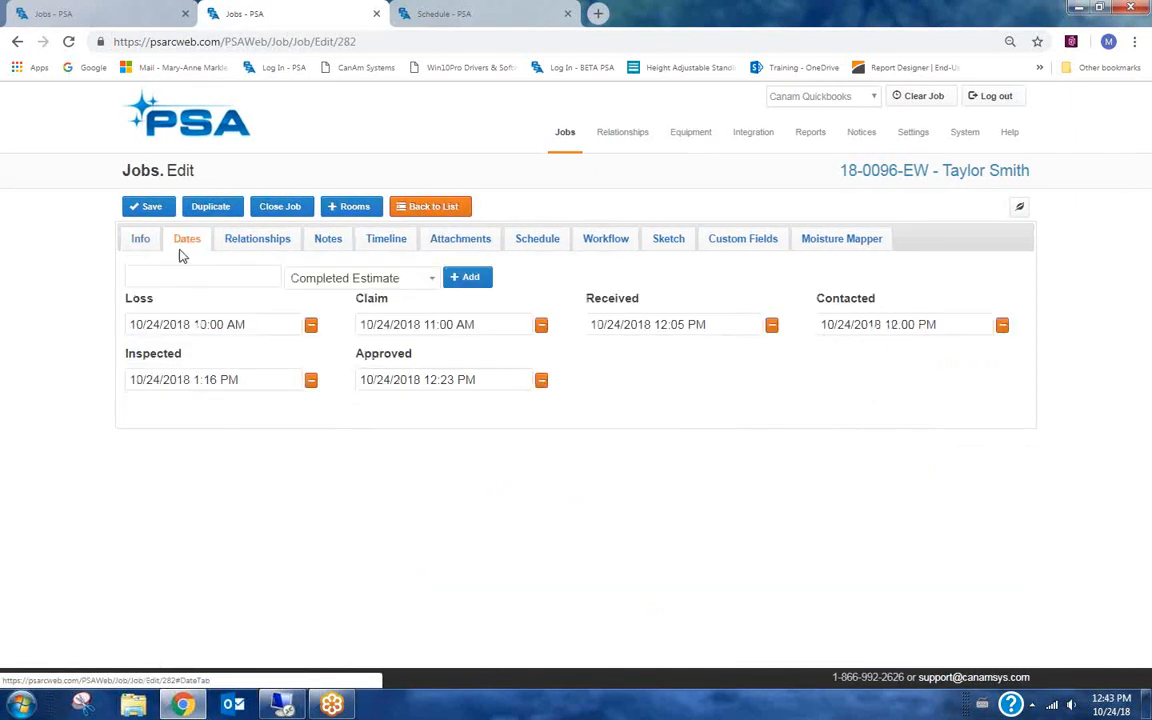
pyautogui.click(425, 279)
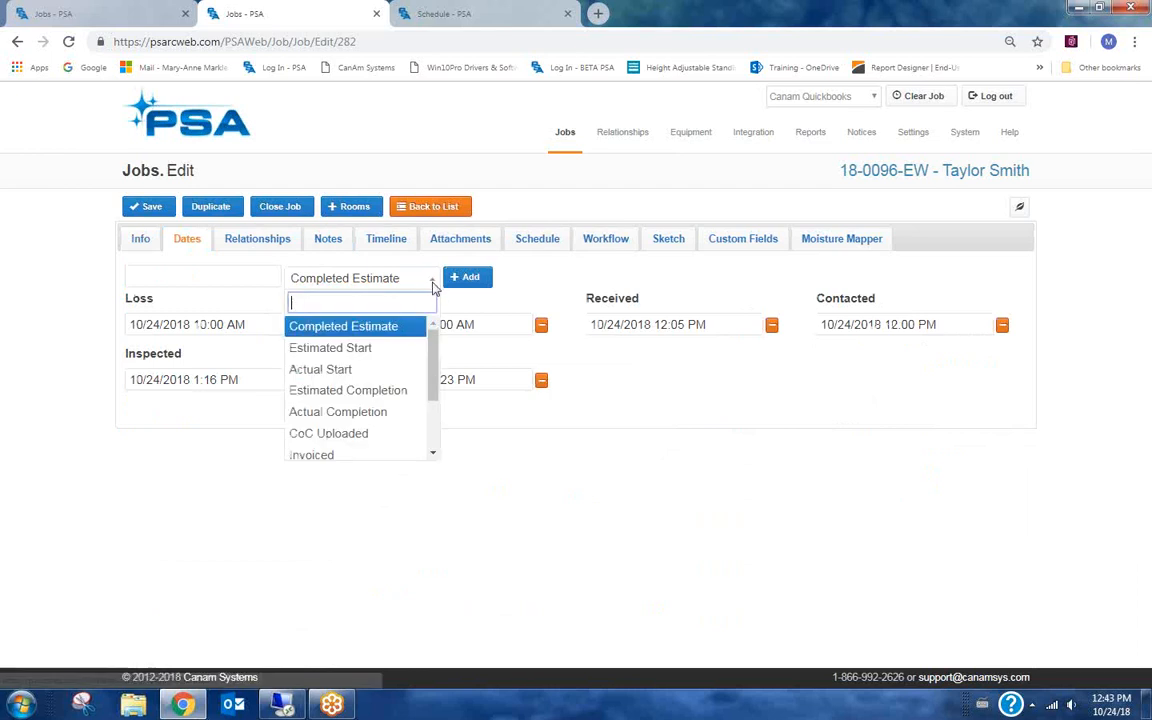
pyautogui.scroll(-1, 435, 364)
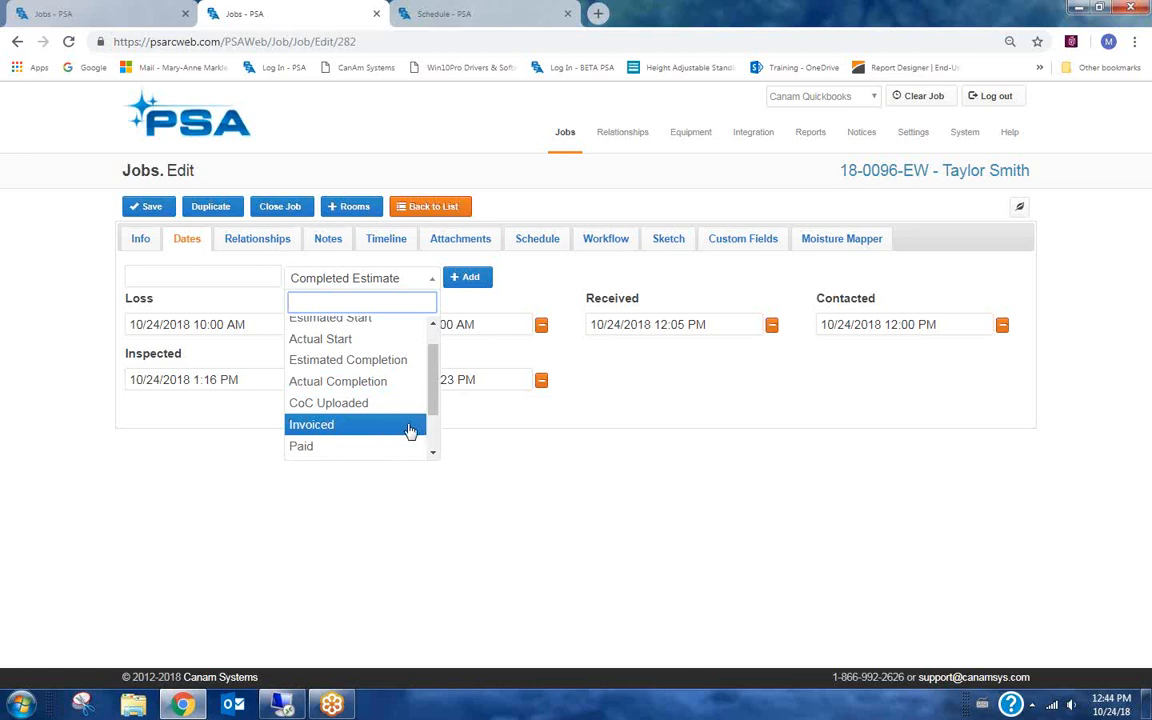
pyautogui.scroll(-1, 430, 425)
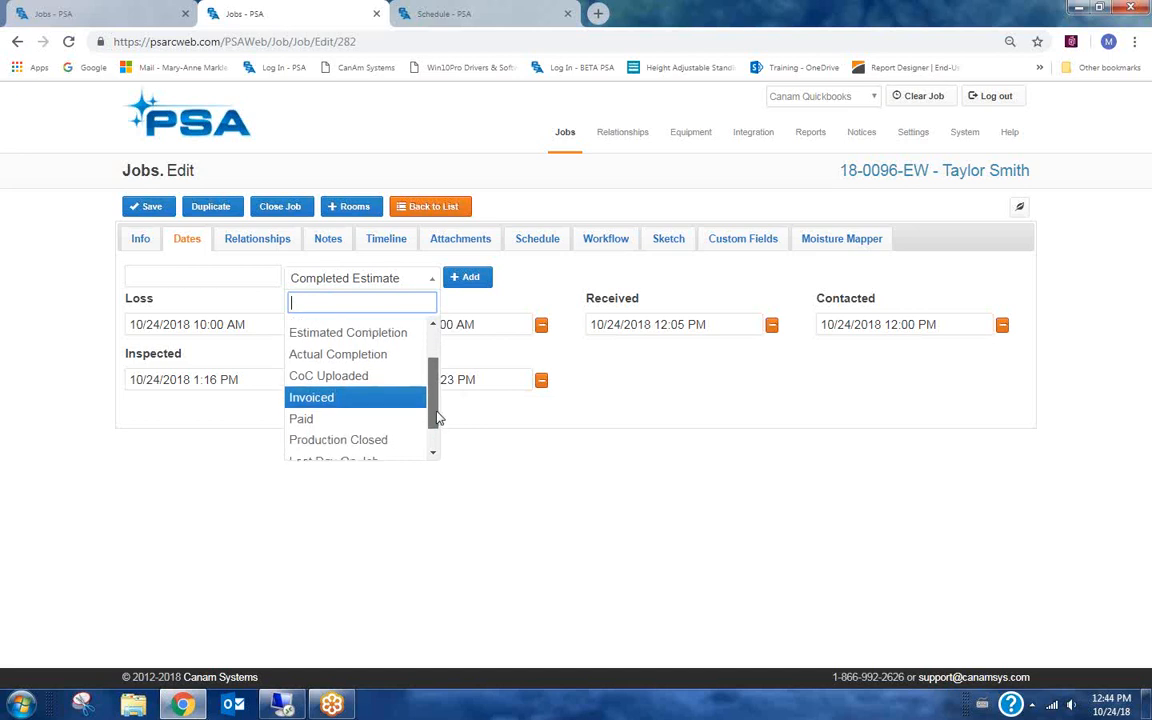
pyautogui.scroll(-1, 436, 425)
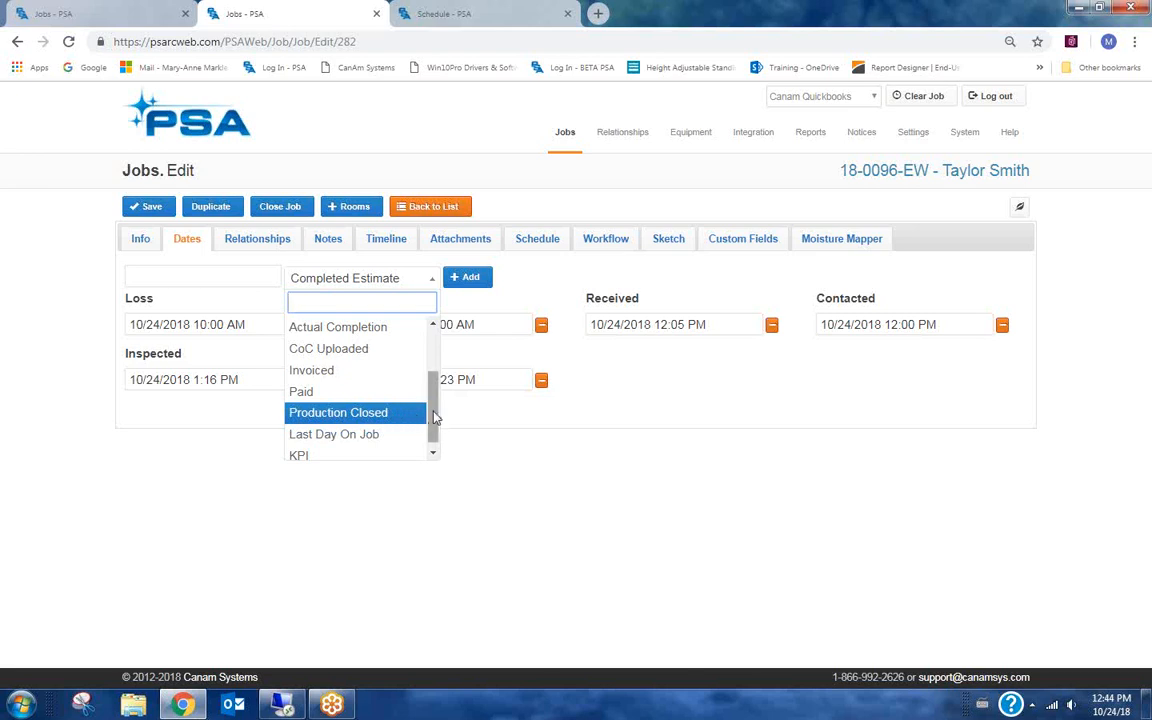
pyautogui.scroll(-1, 434, 421)
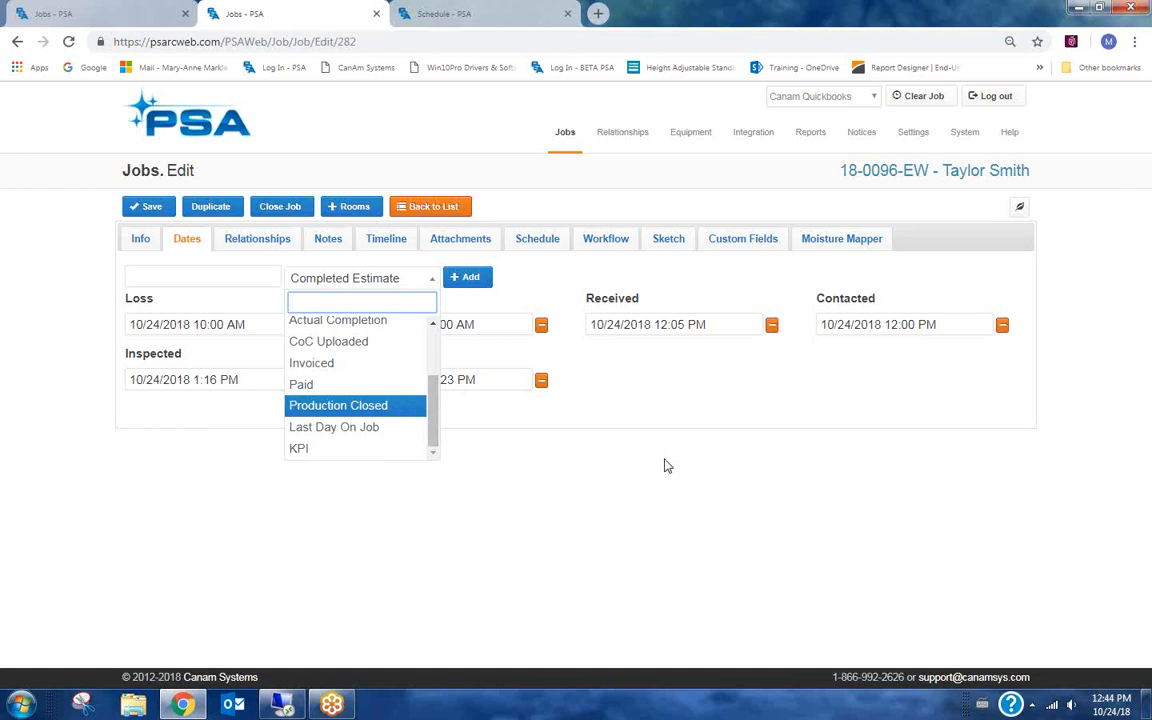
pyautogui.click(691, 404)
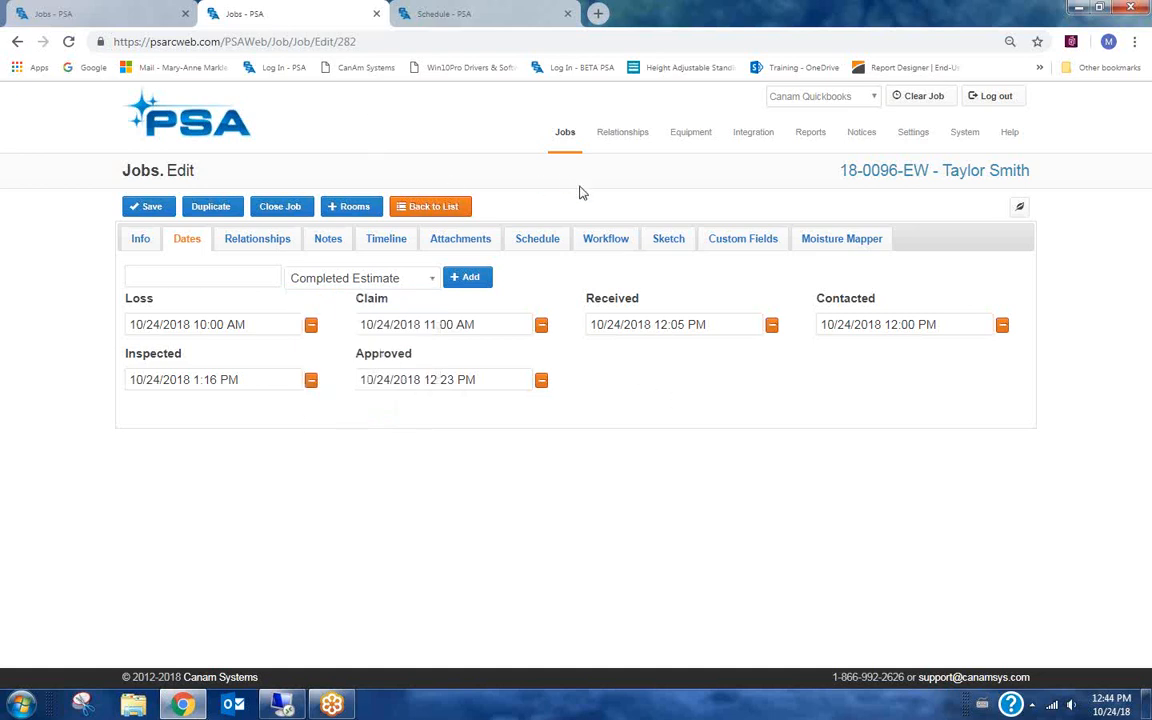